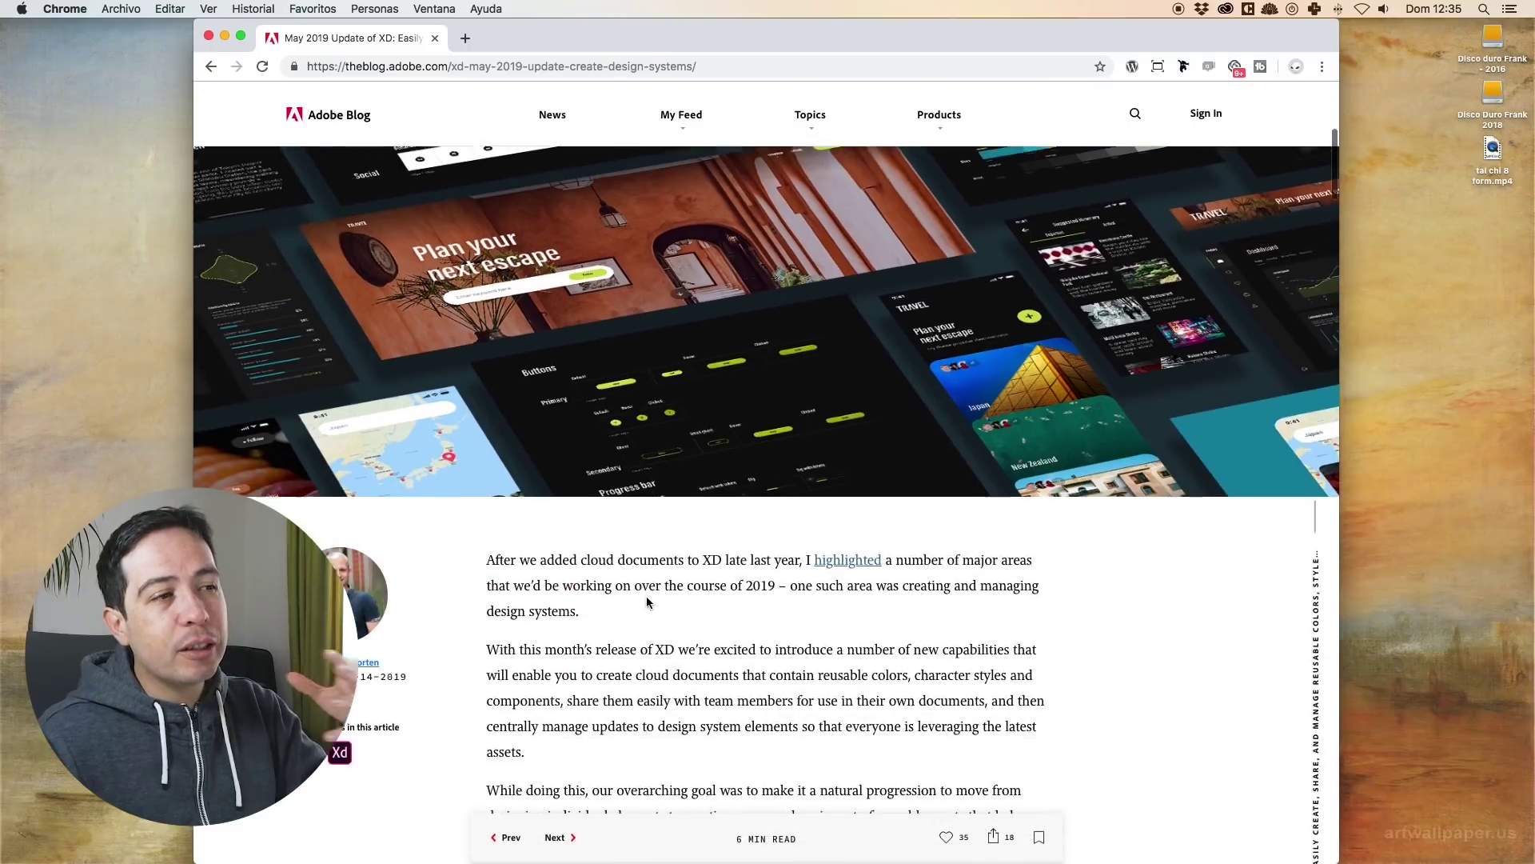
Read through the May 2019 XD update article, covering components, linked assets, artboard guides, triggers, the polygon tool, text formatting and sharing.
{"action": "scroll", "coordinate": [647, 595], "scroll_direction": "down", "scroll_amount": 2}
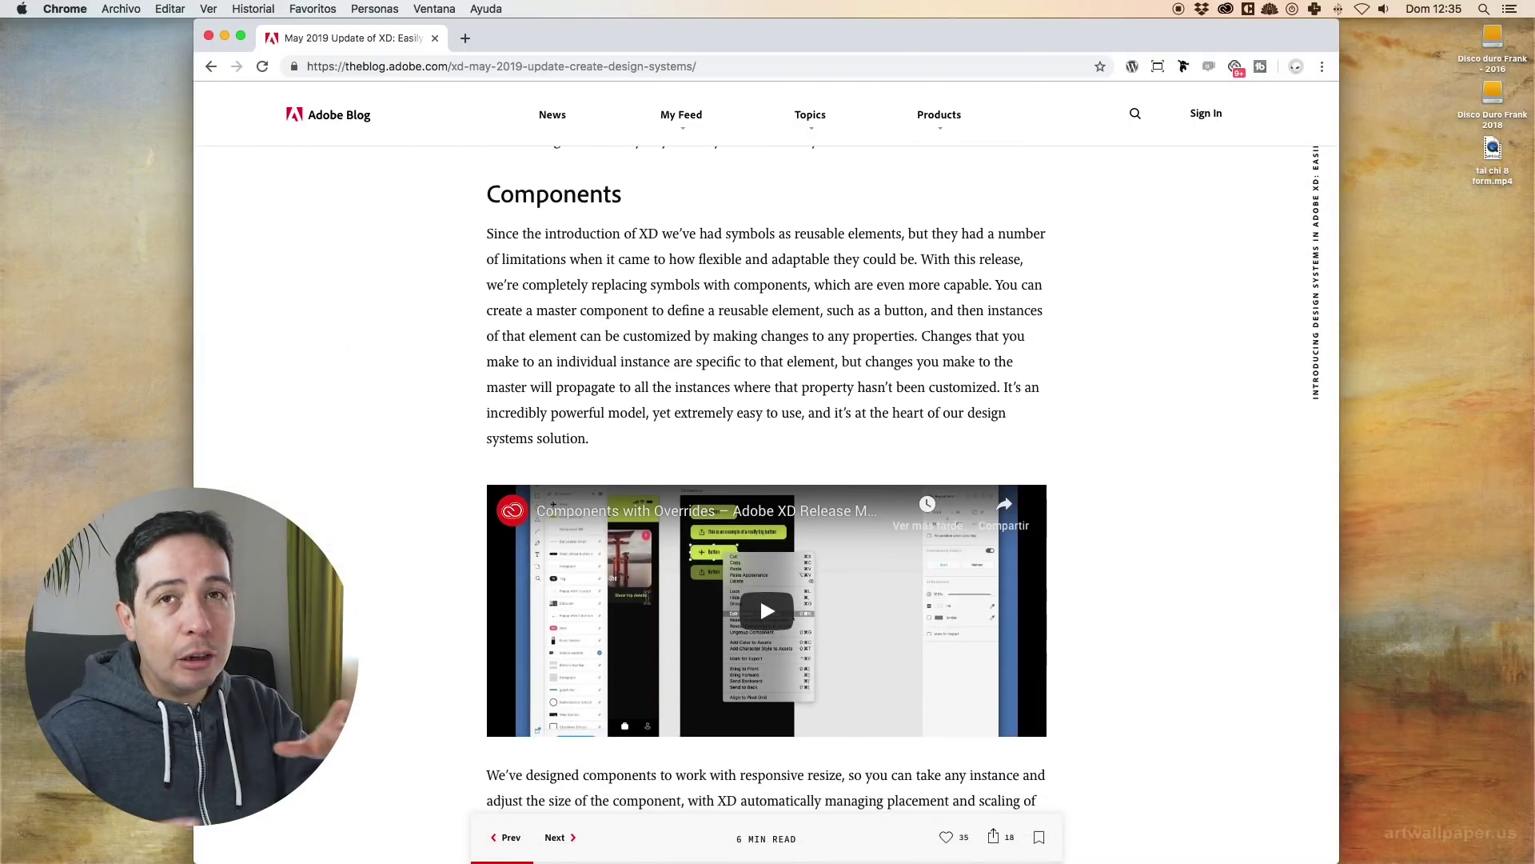
{"action": "scroll", "coordinate": [648, 597], "scroll_direction": "down", "scroll_amount": 12}
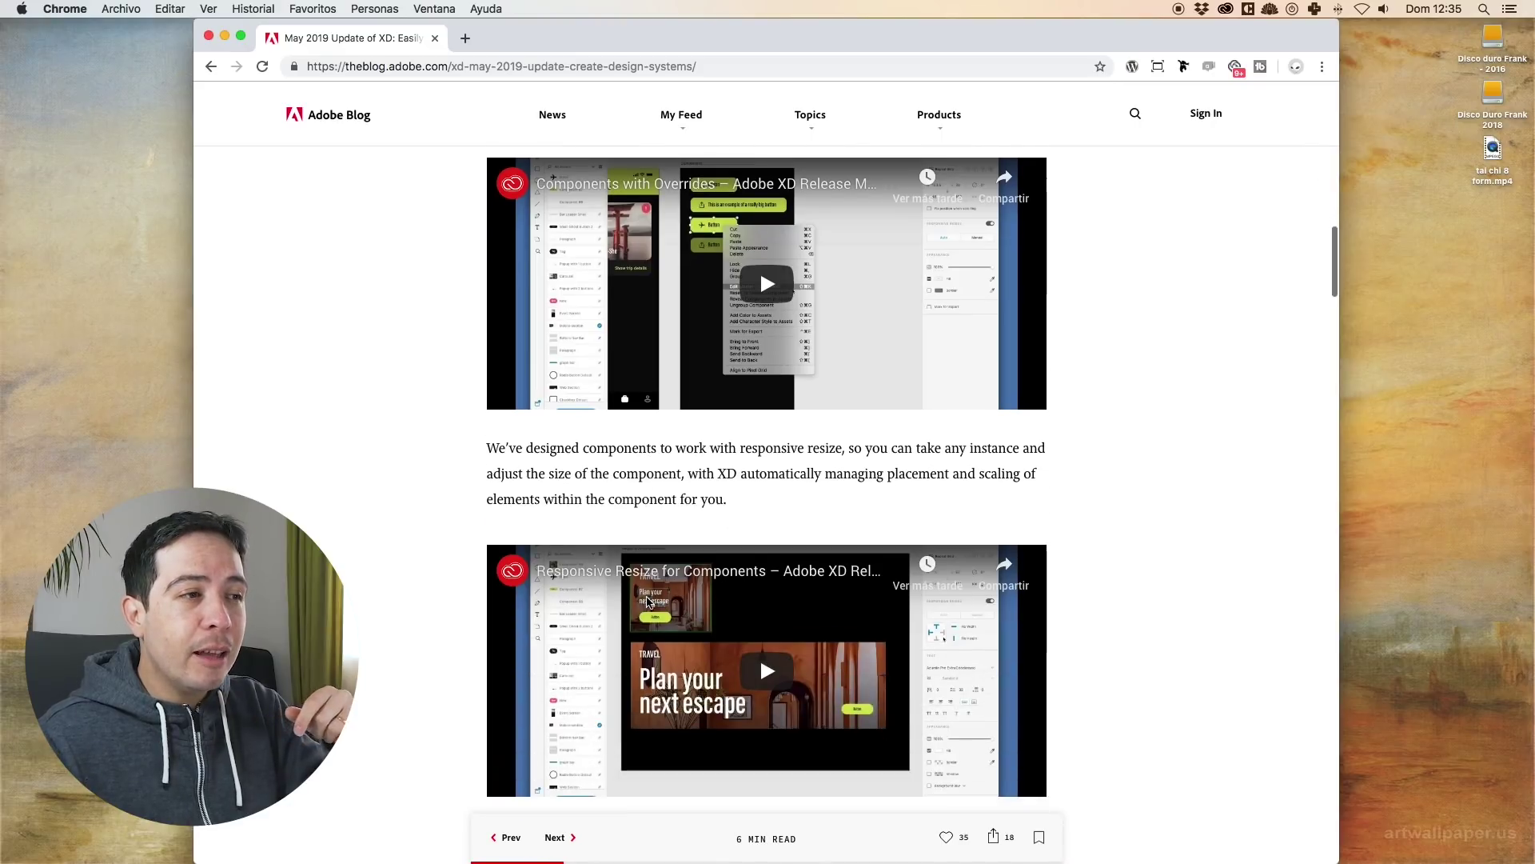
{"action": "scroll", "coordinate": [647, 596], "scroll_direction": "down", "scroll_amount": 5}
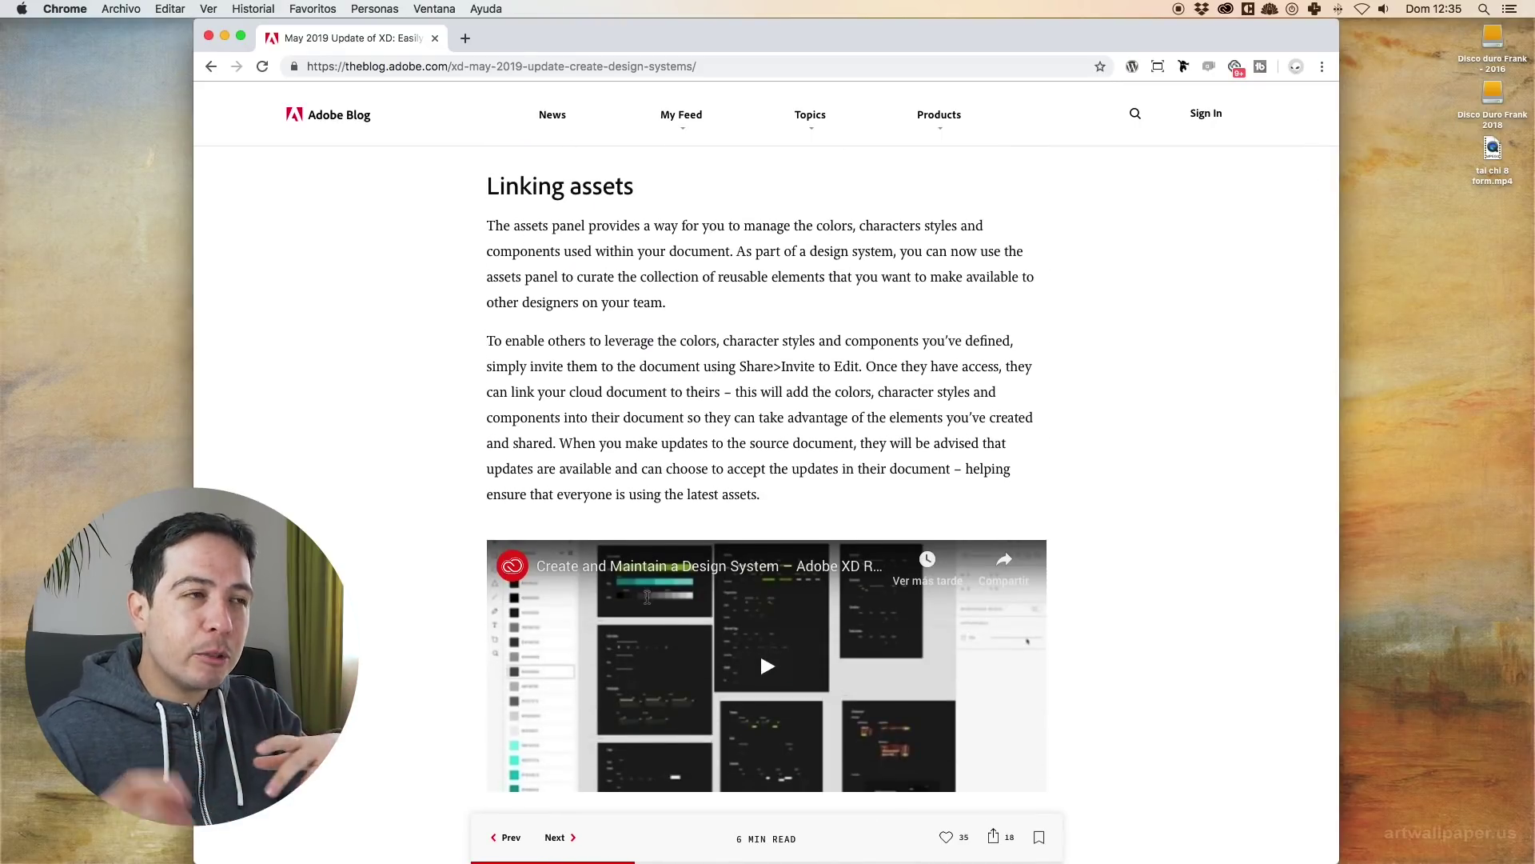
{"action": "scroll", "coordinate": [648, 597], "scroll_direction": "down", "scroll_amount": 10}
{"action": "scroll", "coordinate": [647, 601], "scroll_direction": "down", "scroll_amount": 20}
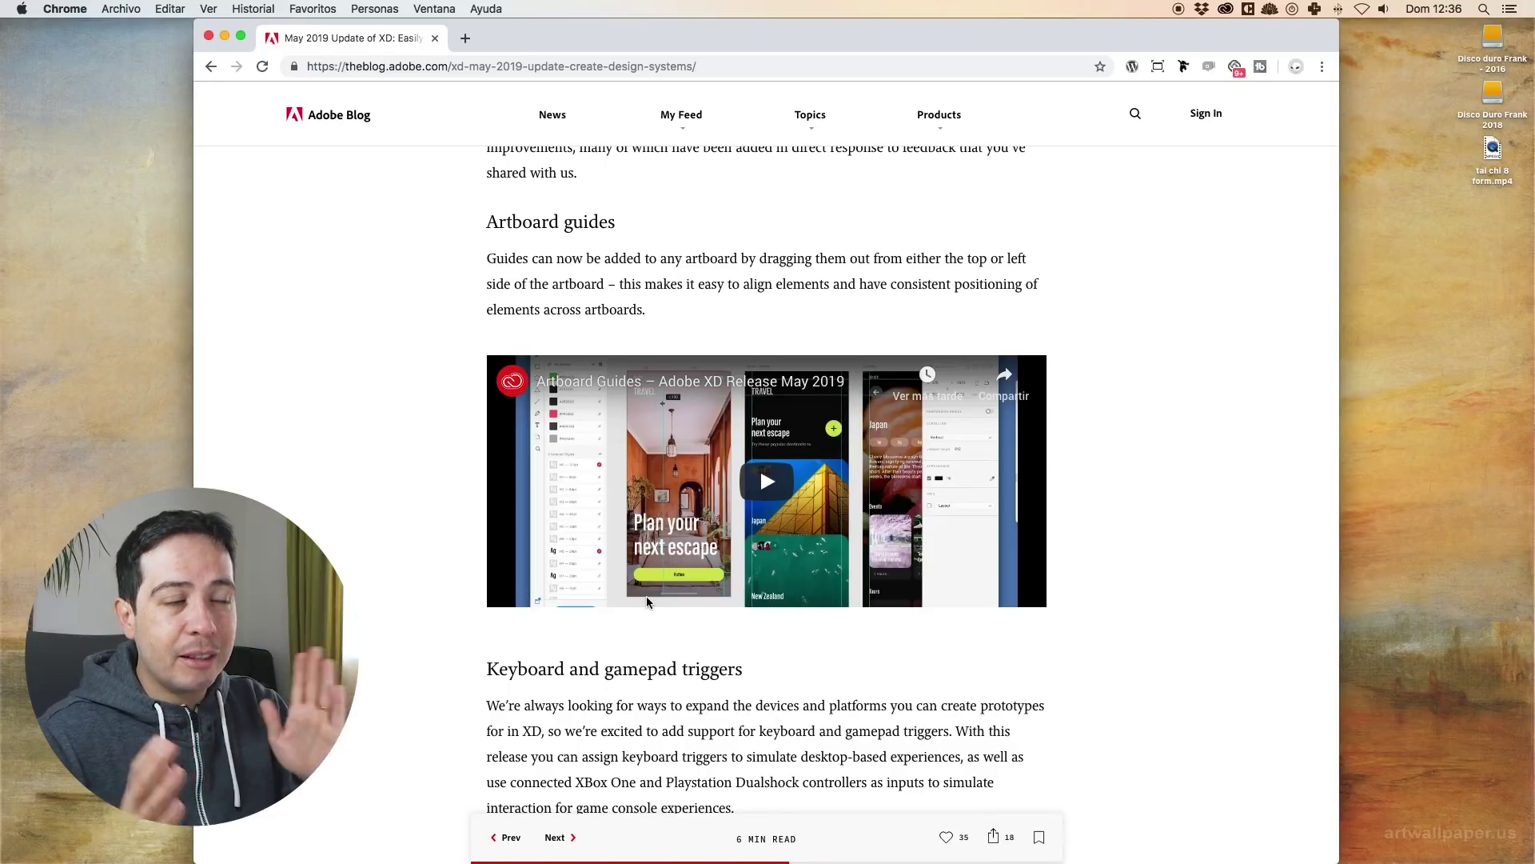
{"action": "scroll", "coordinate": [646, 596], "scroll_direction": "down", "scroll_amount": 12}
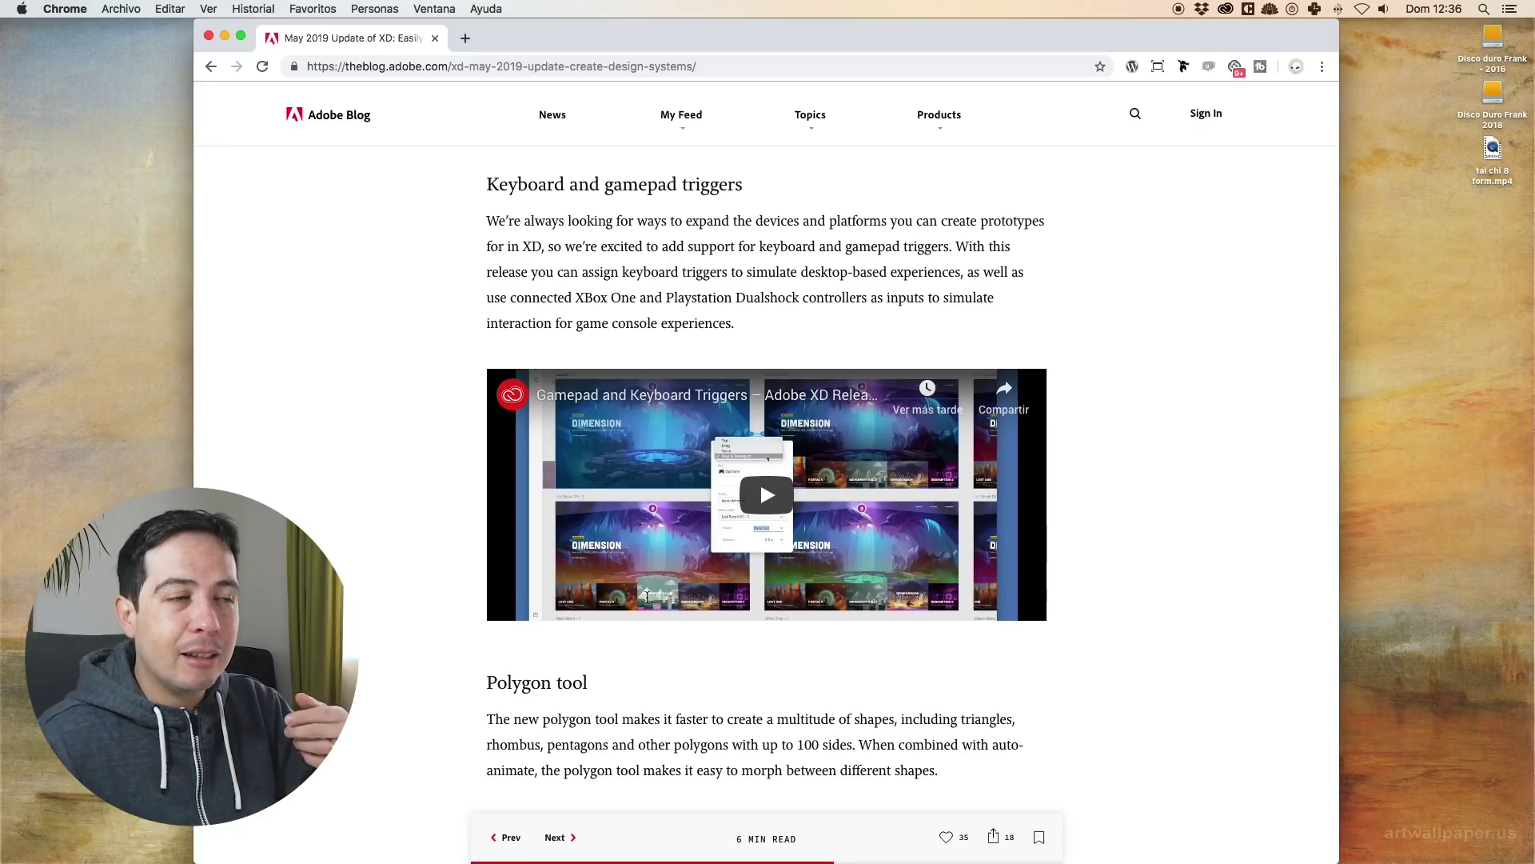
{"action": "scroll", "coordinate": [646, 597], "scroll_direction": "down", "scroll_amount": 6}
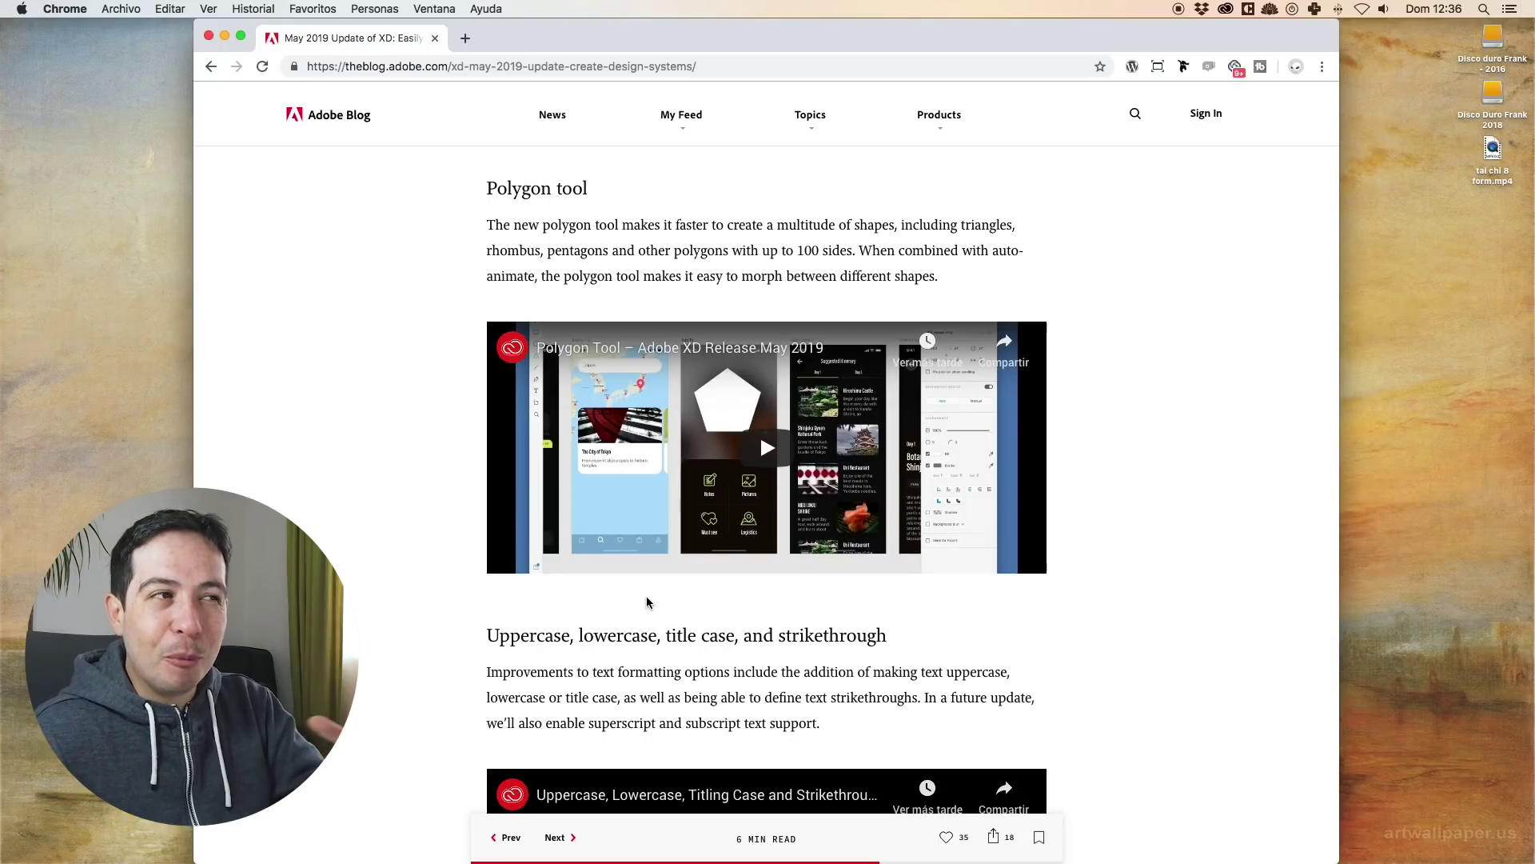
{"action": "scroll", "coordinate": [647, 601], "scroll_direction": "down", "scroll_amount": 10}
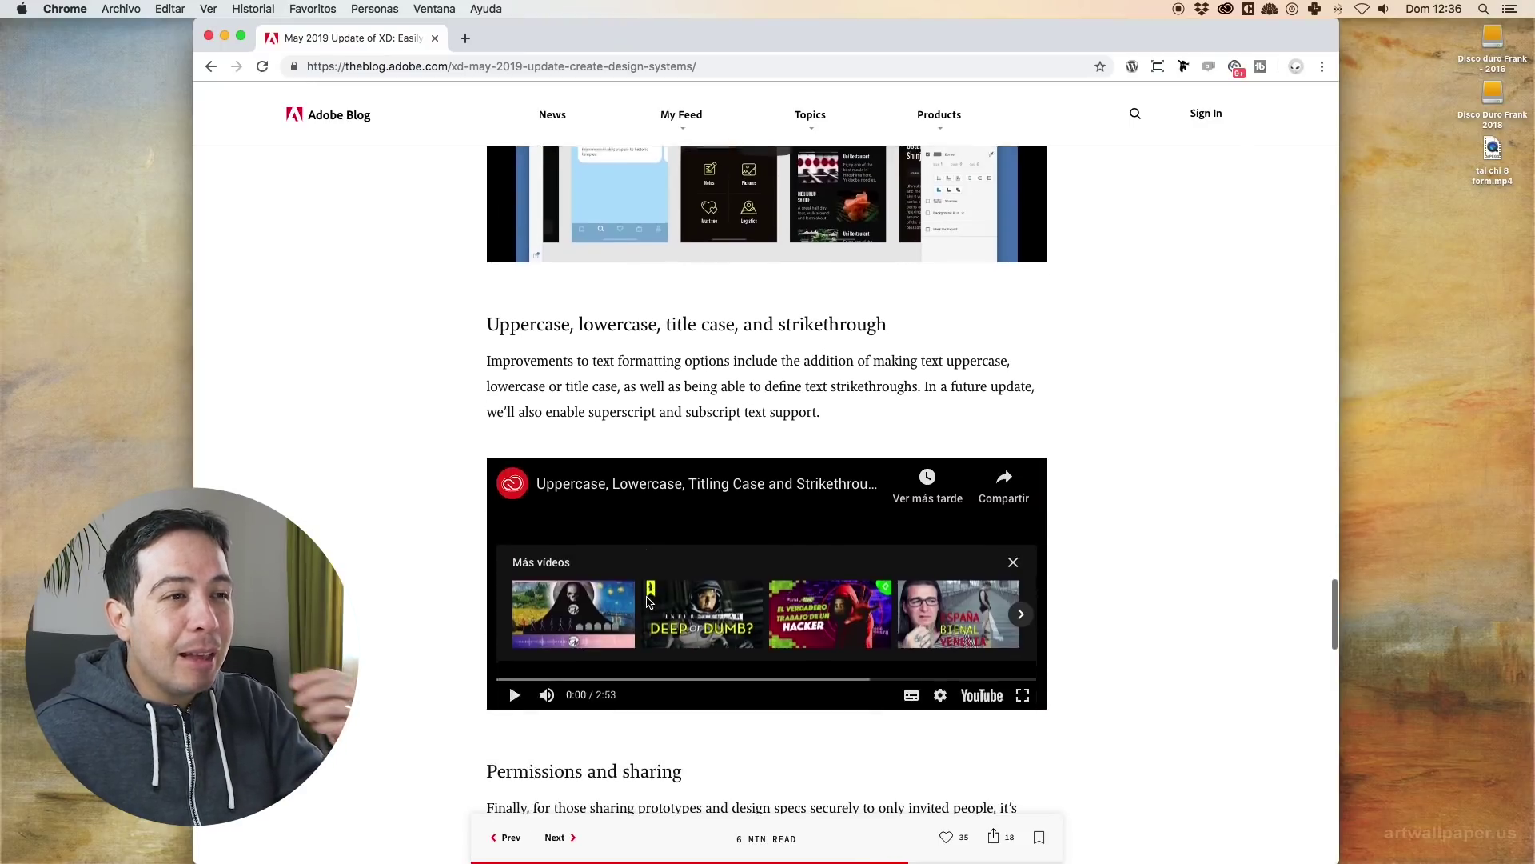
{"action": "scroll", "coordinate": [647, 602], "scroll_direction": "up", "scroll_amount": 3}
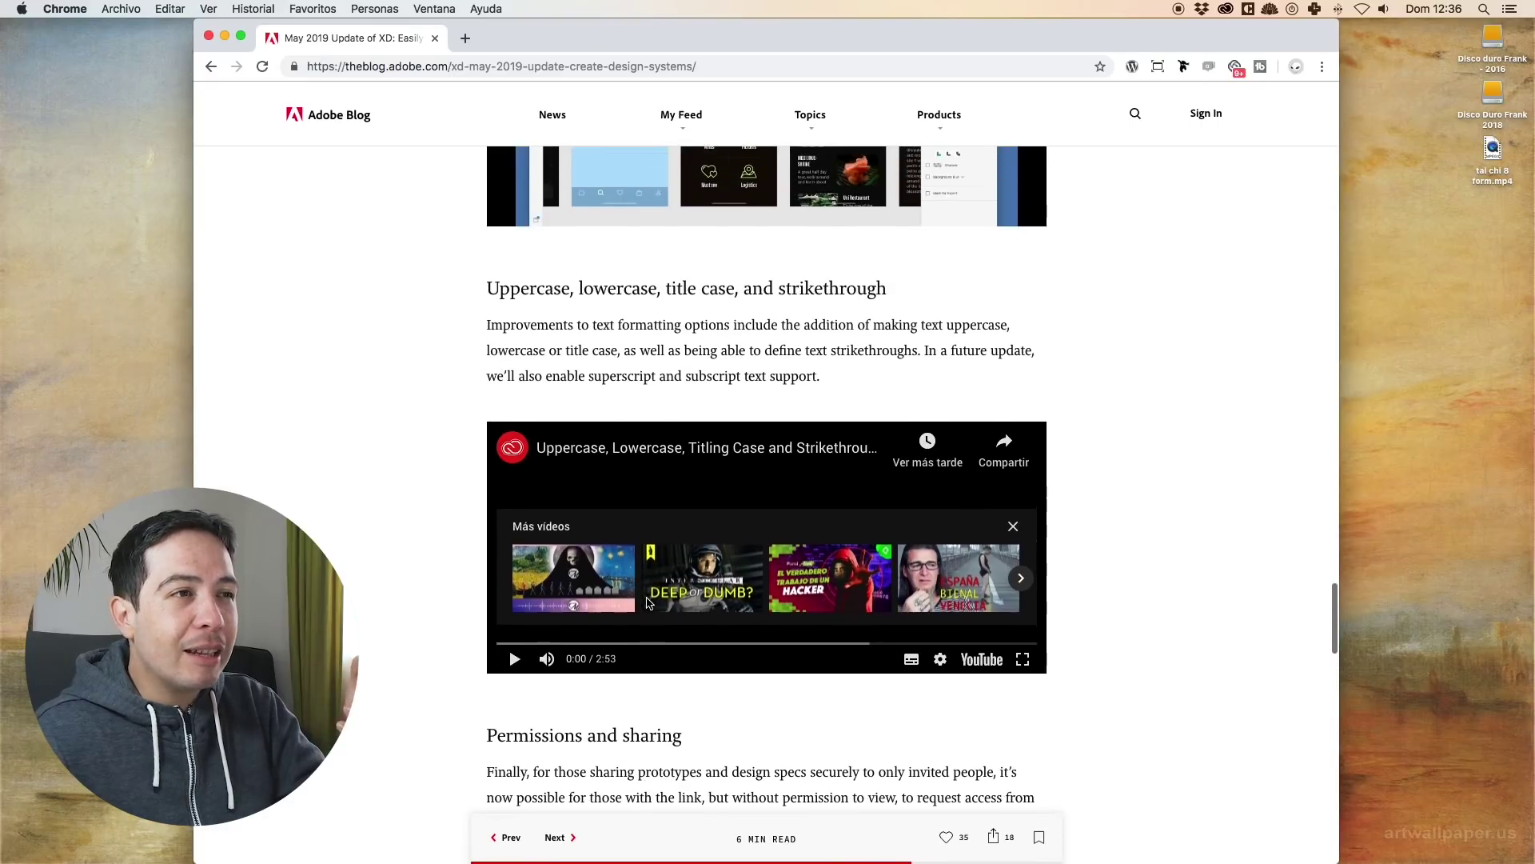
{"action": "scroll", "coordinate": [647, 601], "scroll_direction": "down", "scroll_amount": 9}
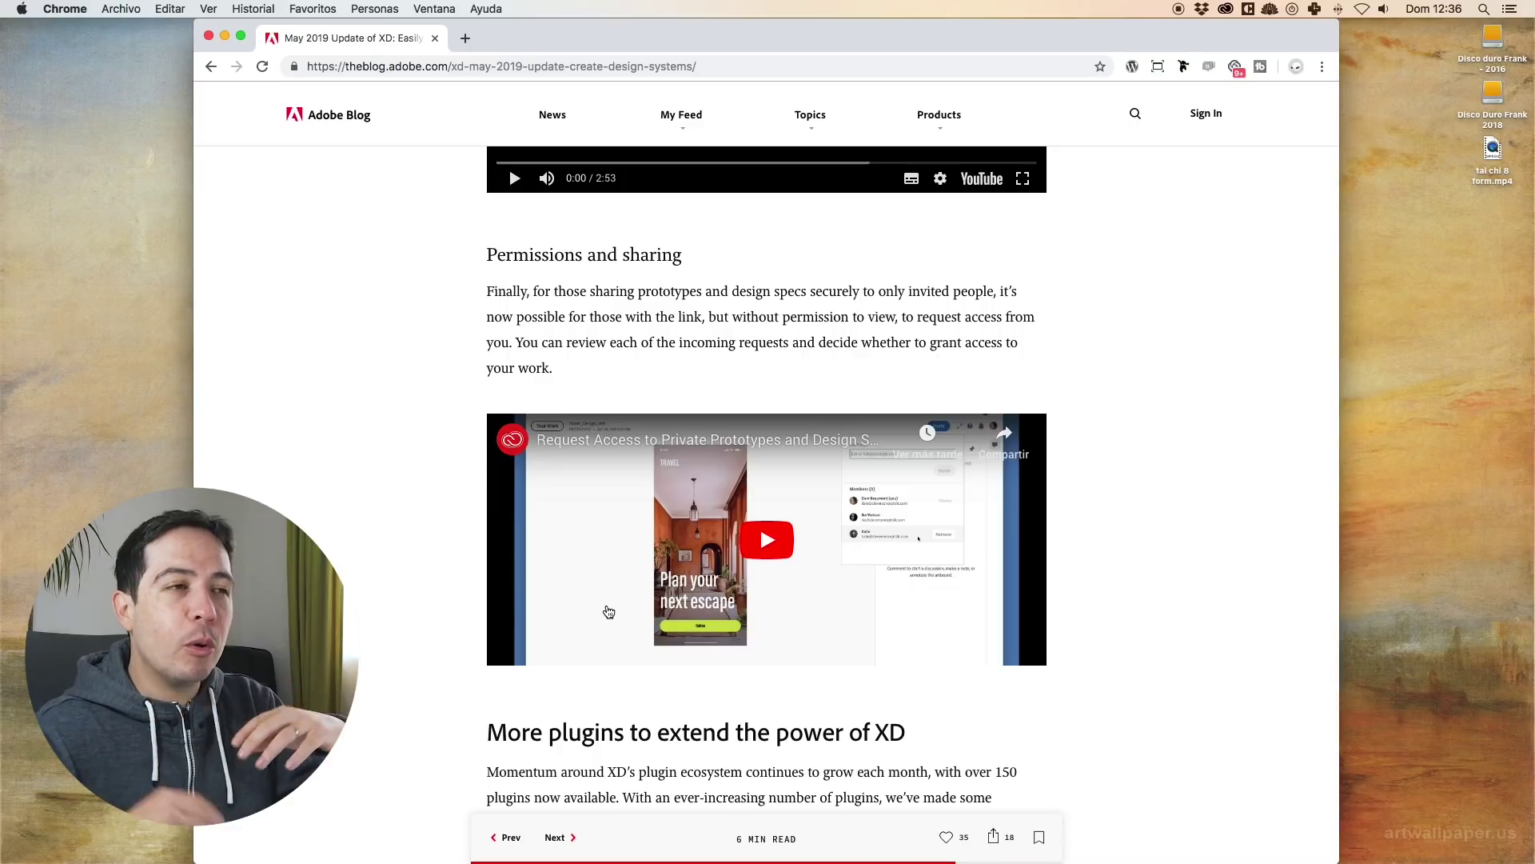
{"action": "scroll", "coordinate": [598, 602], "scroll_direction": "down", "scroll_amount": 4}
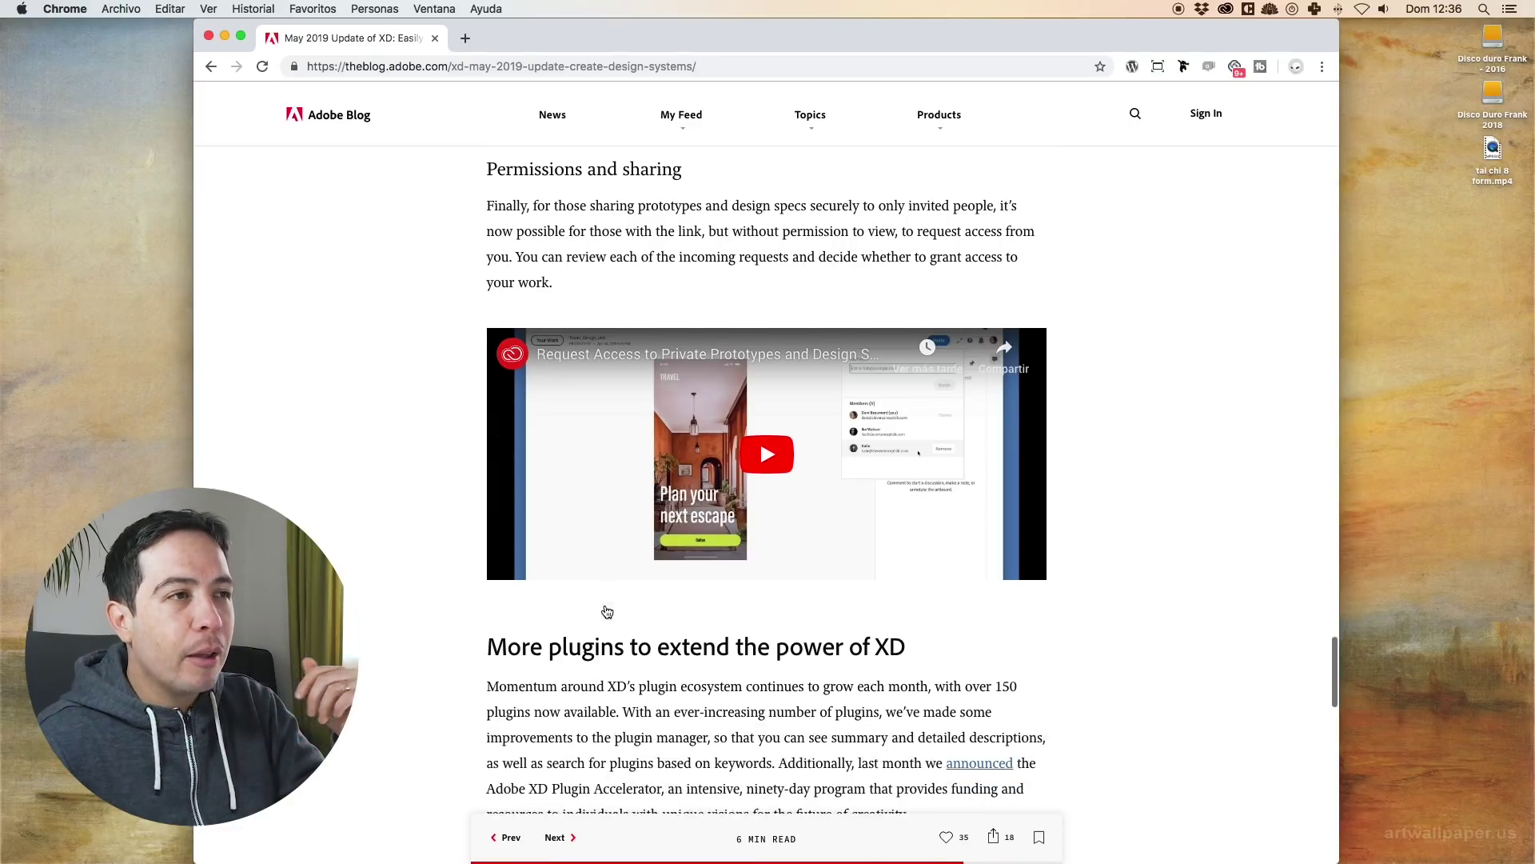
{"action": "scroll", "coordinate": [598, 603], "scroll_direction": "up", "scroll_amount": 3}
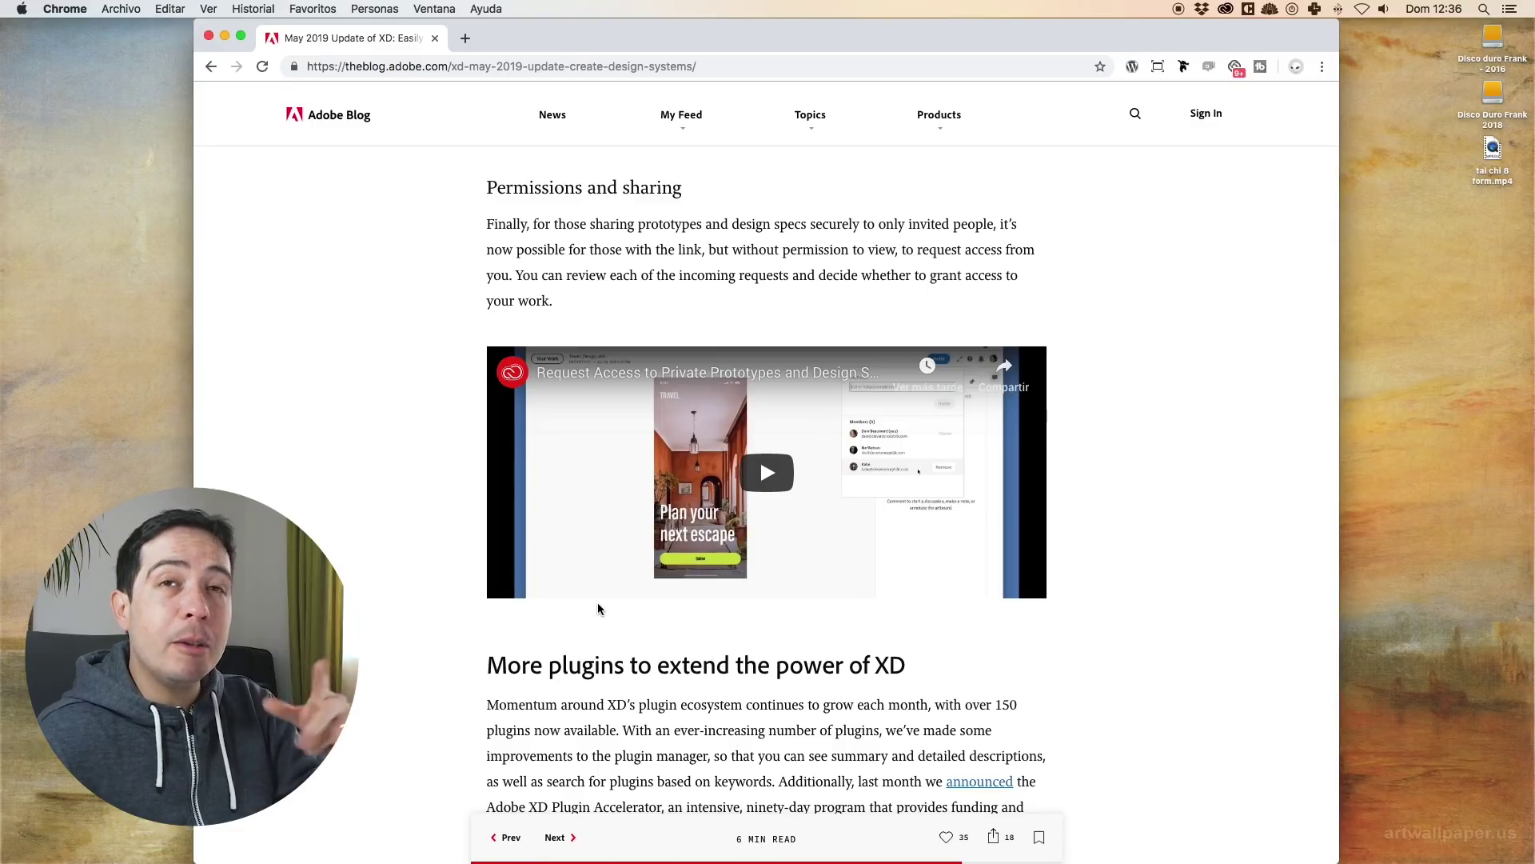
{"action": "scroll", "coordinate": [597, 609], "scroll_direction": "down", "scroll_amount": 7}
{"action": "scroll", "coordinate": [598, 603], "scroll_direction": "down", "scroll_amount": 5}
{"action": "scroll", "coordinate": [600, 602], "scroll_direction": "up", "scroll_amount": 20}
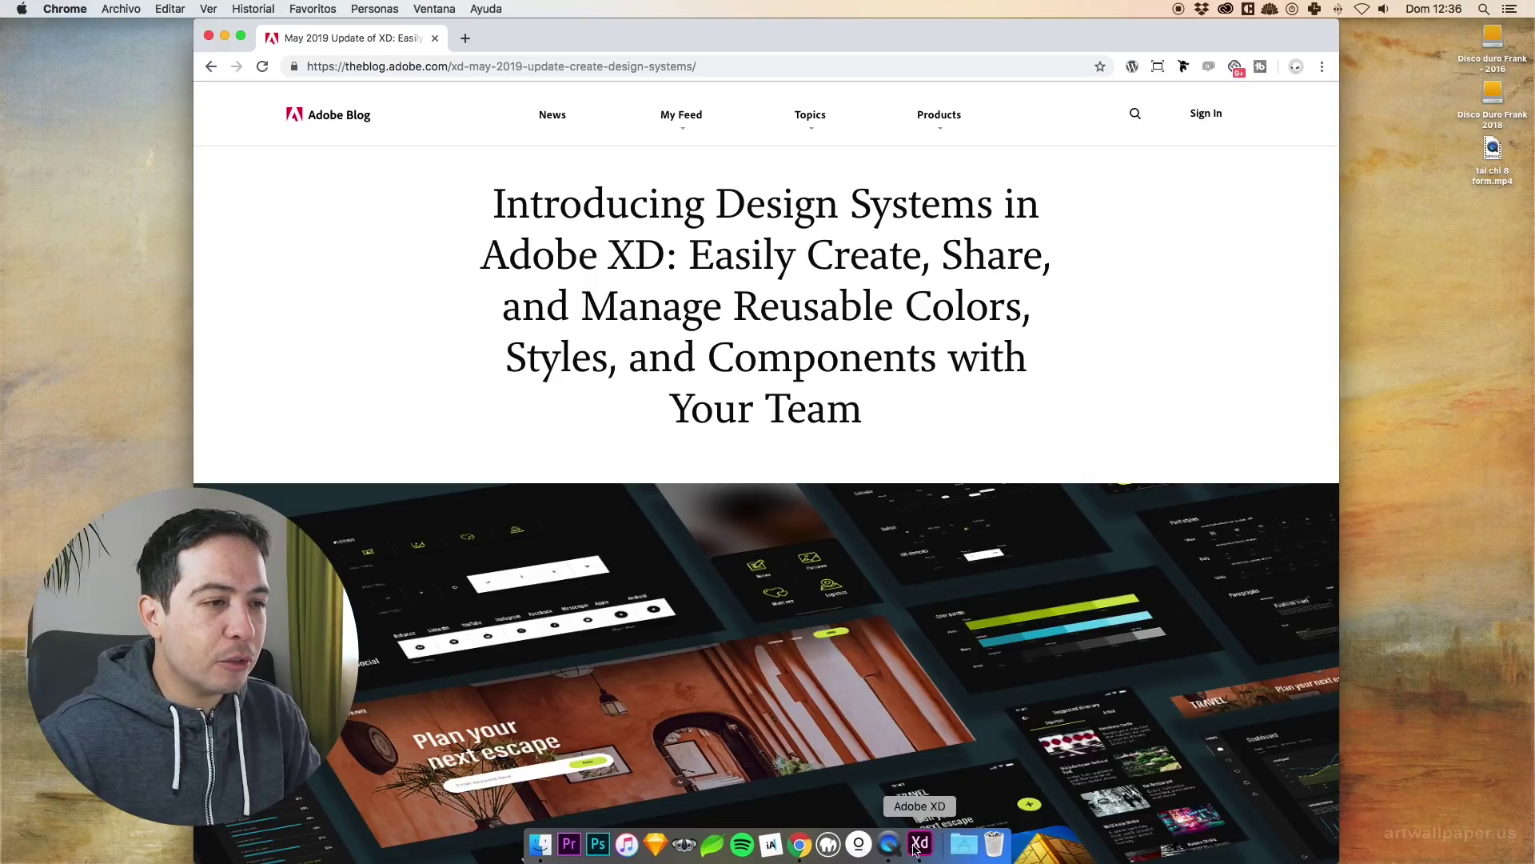
Switch to Adobe XD and create a new document with the Web 1920 artboard preset (1920 × 1080 px).
{"action": "left_click", "coordinate": [919, 854]}
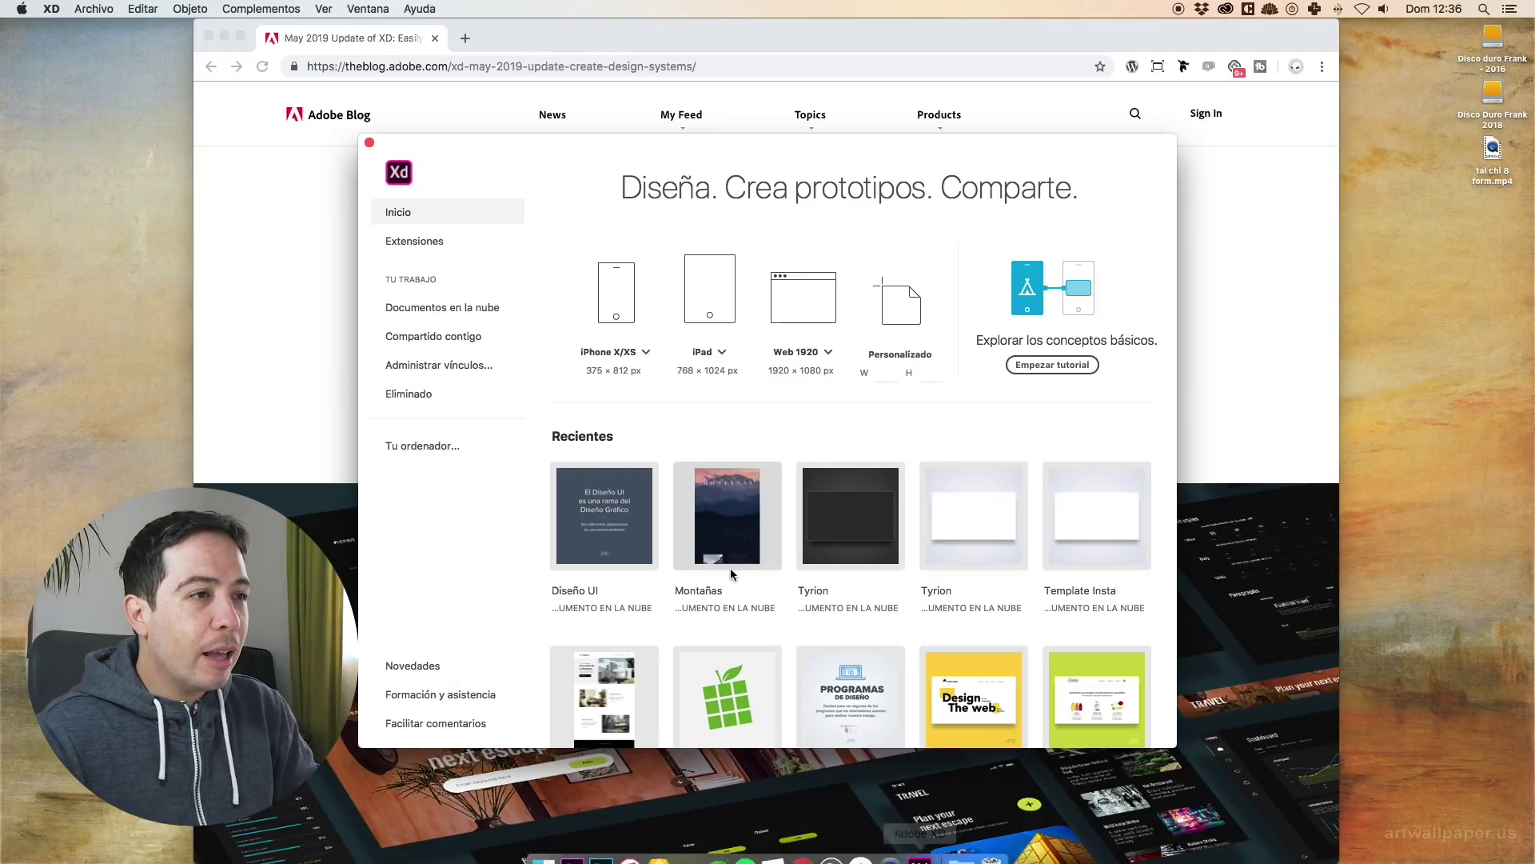
{"action": "left_click", "coordinate": [828, 296]}
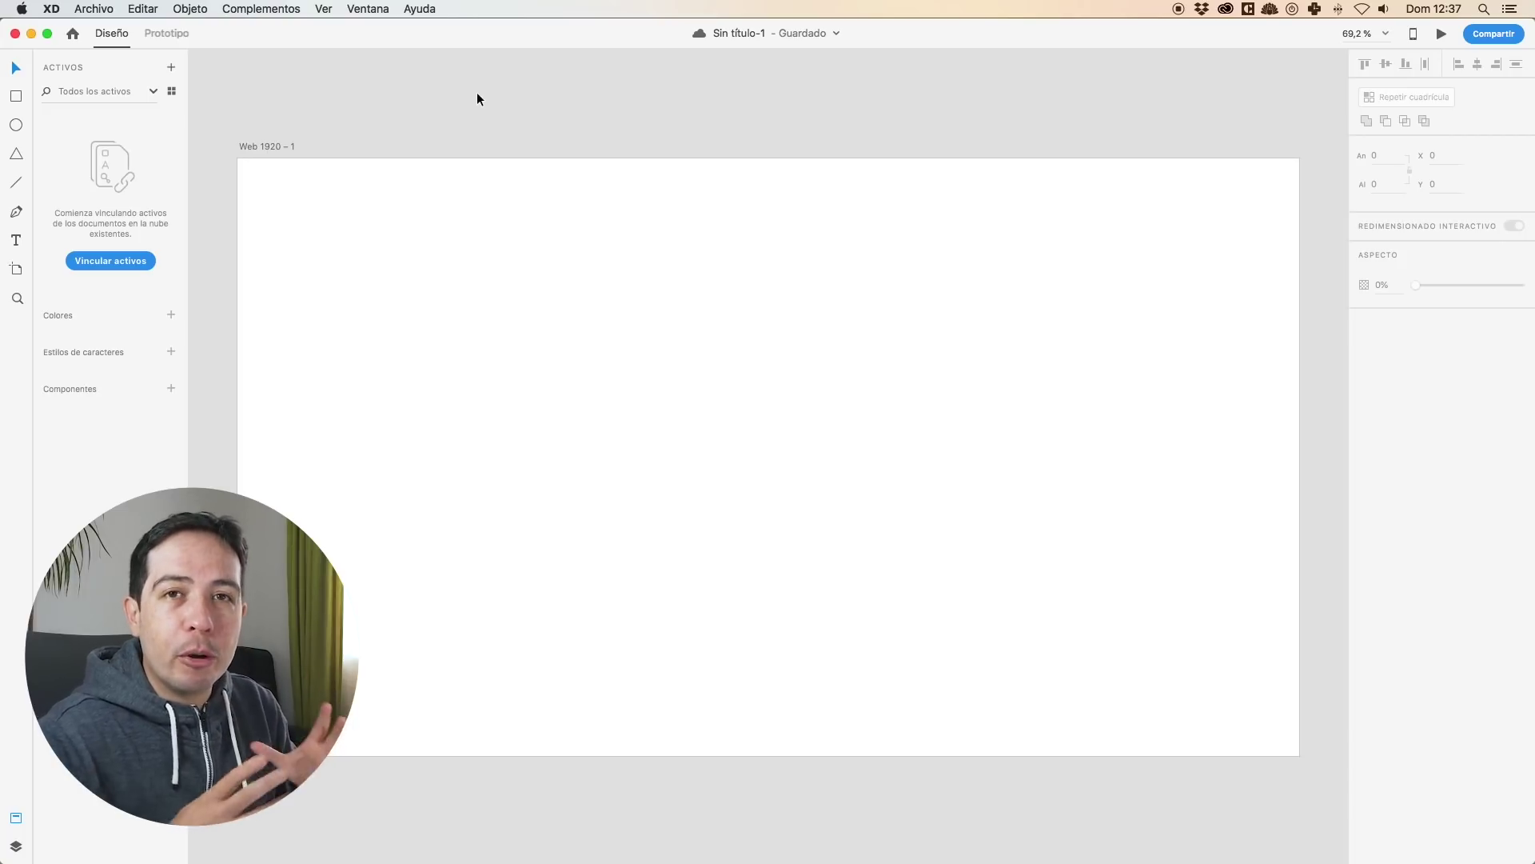
Add a text object reading "Soy un botón" on the artboard.
{"action": "left_click", "coordinate": [19, 97]}
{"action": "left_click", "coordinate": [483, 339], "text": "super"}
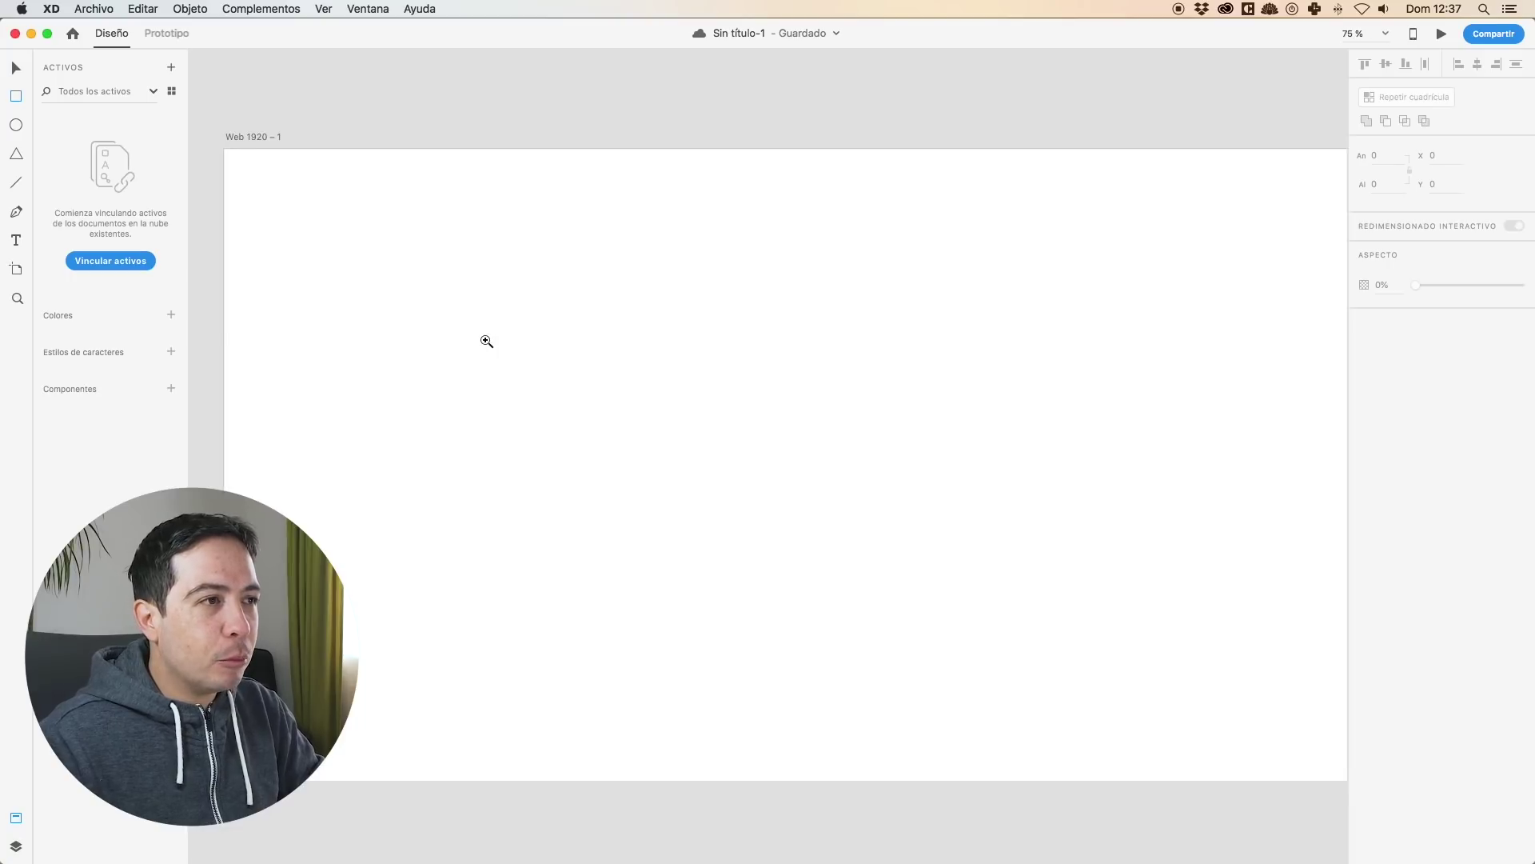
{"action": "left_click_drag", "start_coordinate": [569, 379], "coordinate": [500, 278]}
{"action": "left_click", "coordinate": [16, 240]}
{"action": "left_click", "coordinate": [555, 331]}
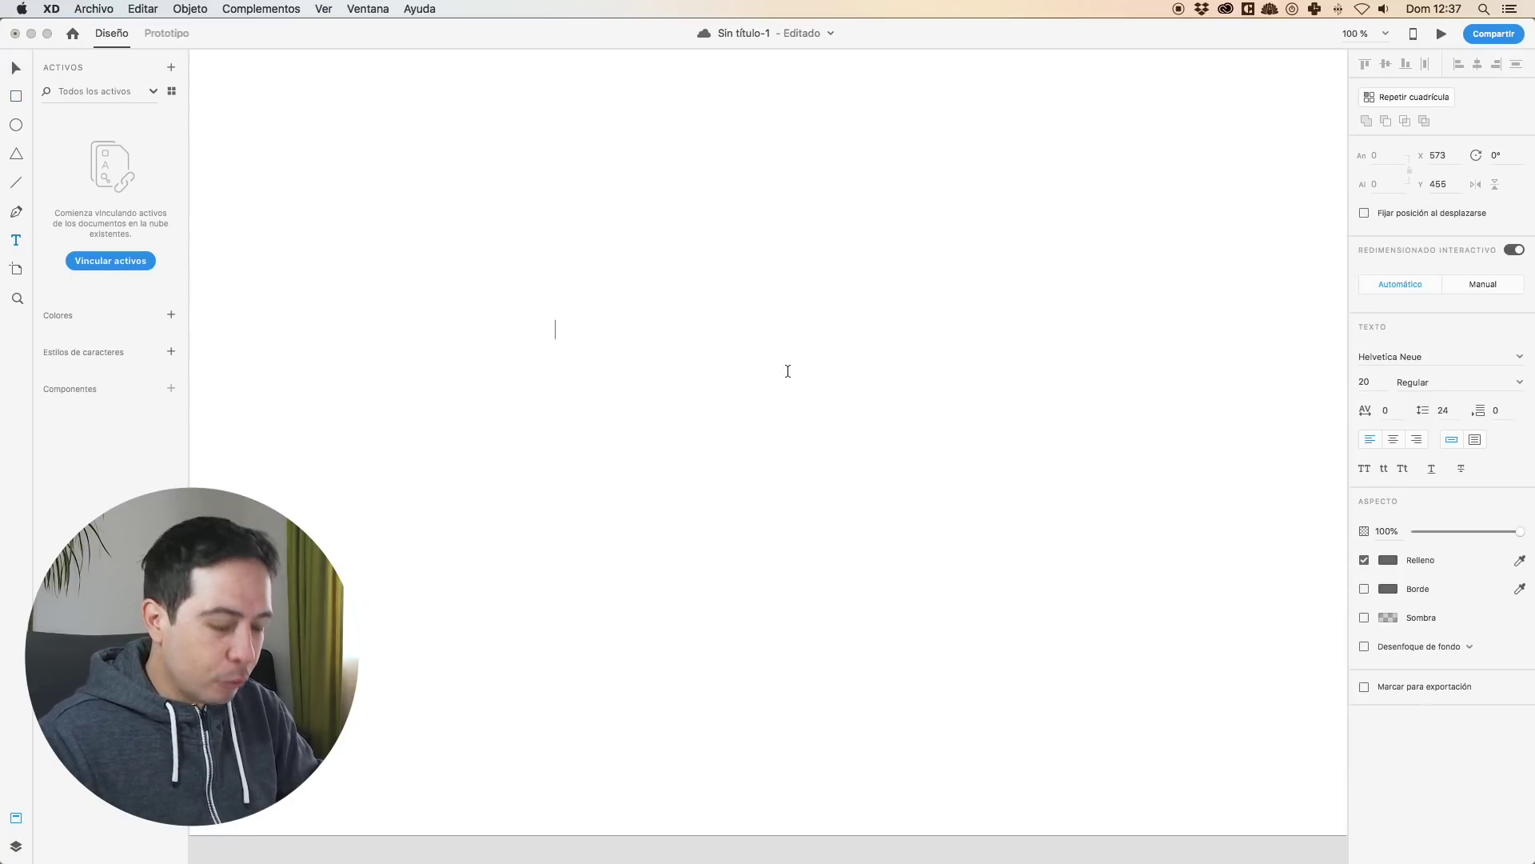
{"action": "type", "text": "Soy un "}
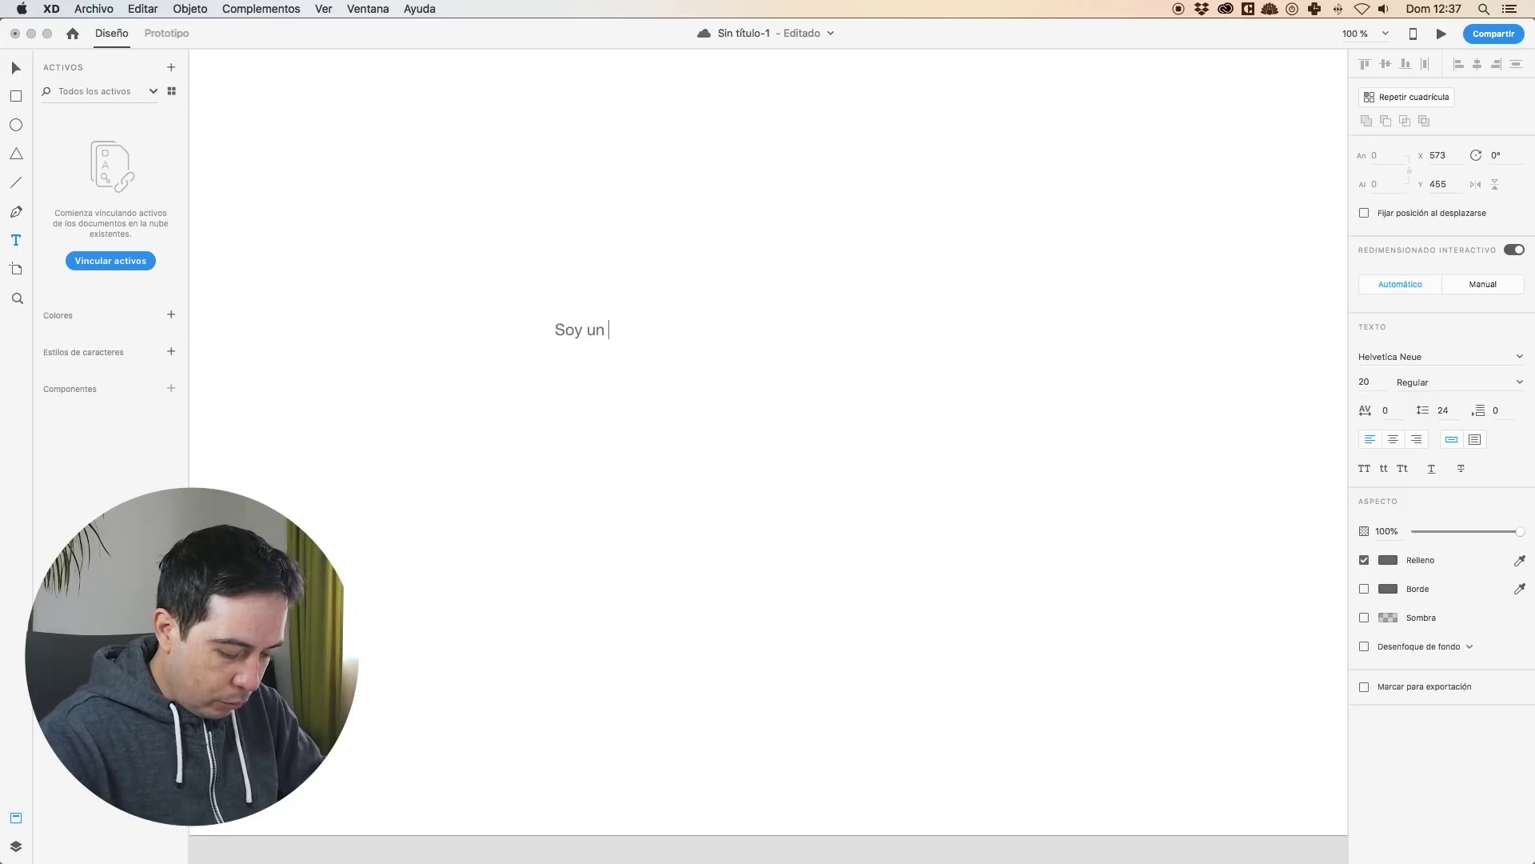
{"action": "type", "text": "botón"}
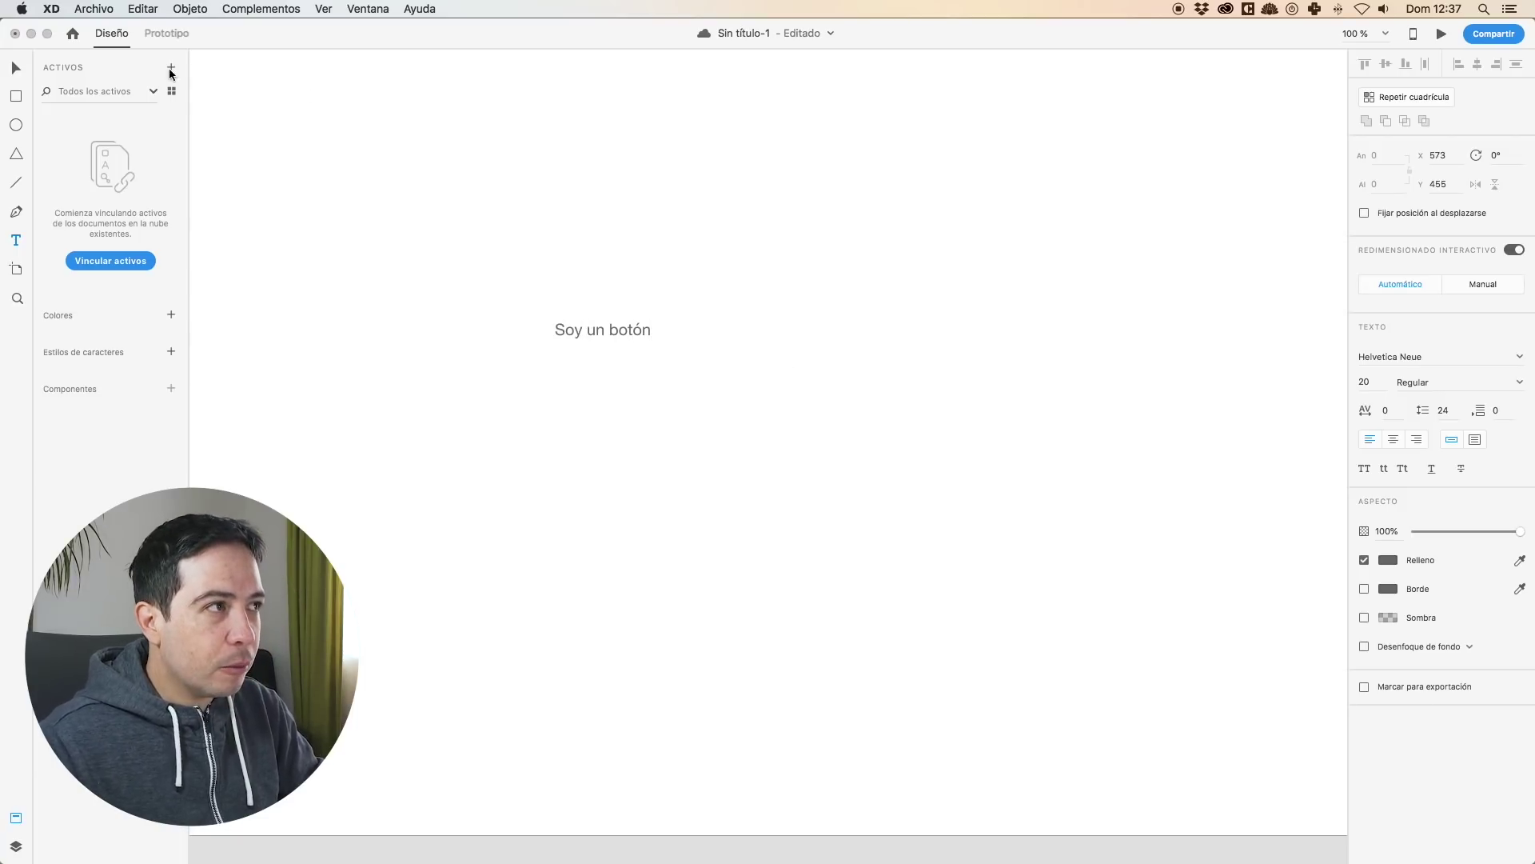
Draw a rectangle of about 232 × 60 centred over the text and fill it with a bright sky blue.
{"action": "left_click", "coordinate": [22, 98]}
{"action": "left_click_drag", "start_coordinate": [601, 329], "coordinate": [696, 305]}
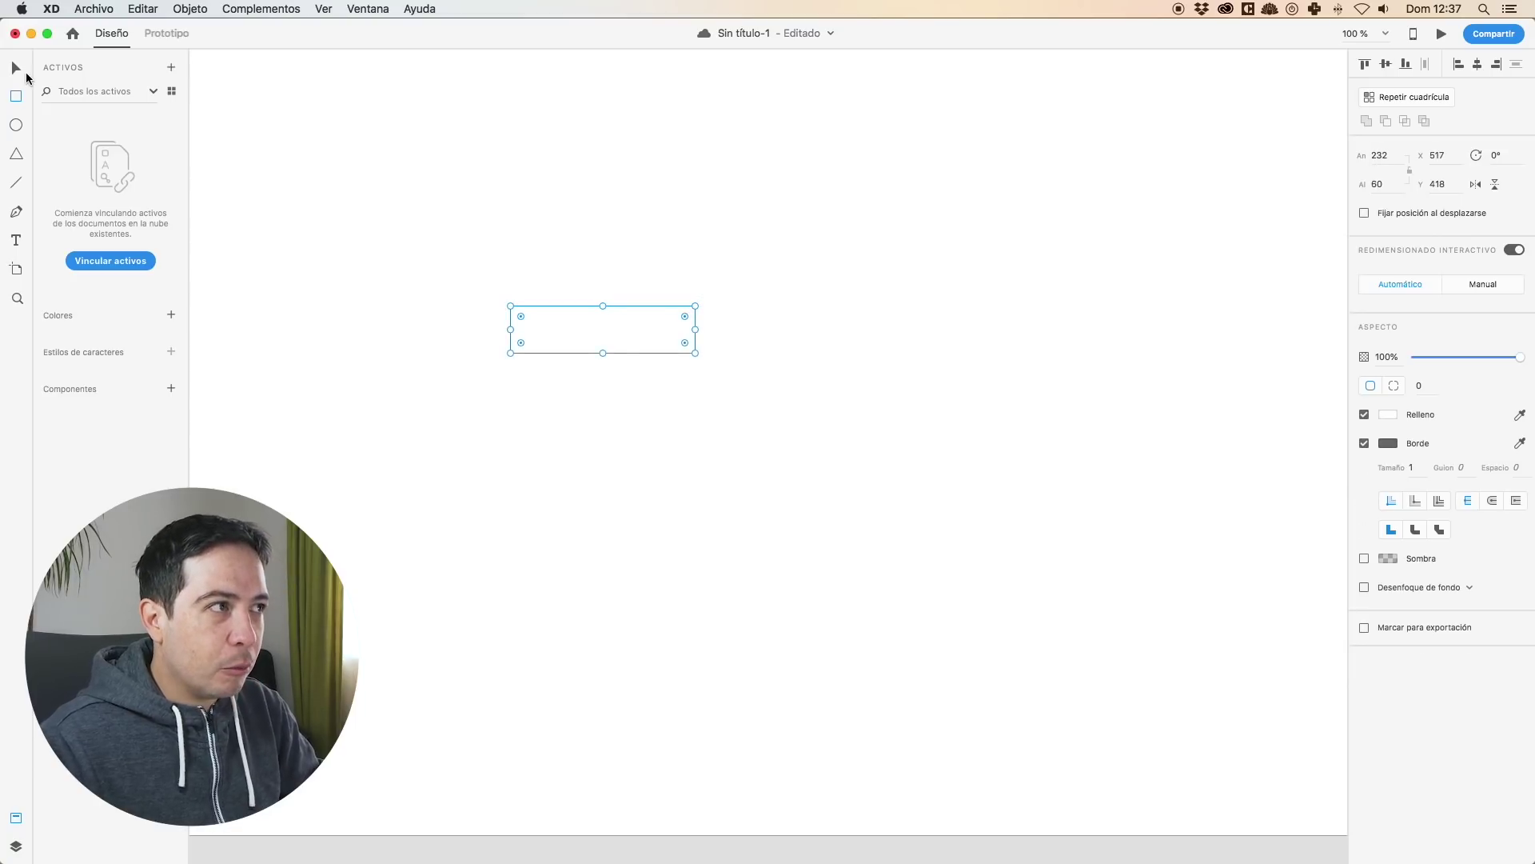
{"action": "left_click", "coordinate": [18, 70]}
{"action": "left_click", "coordinate": [1388, 414]}
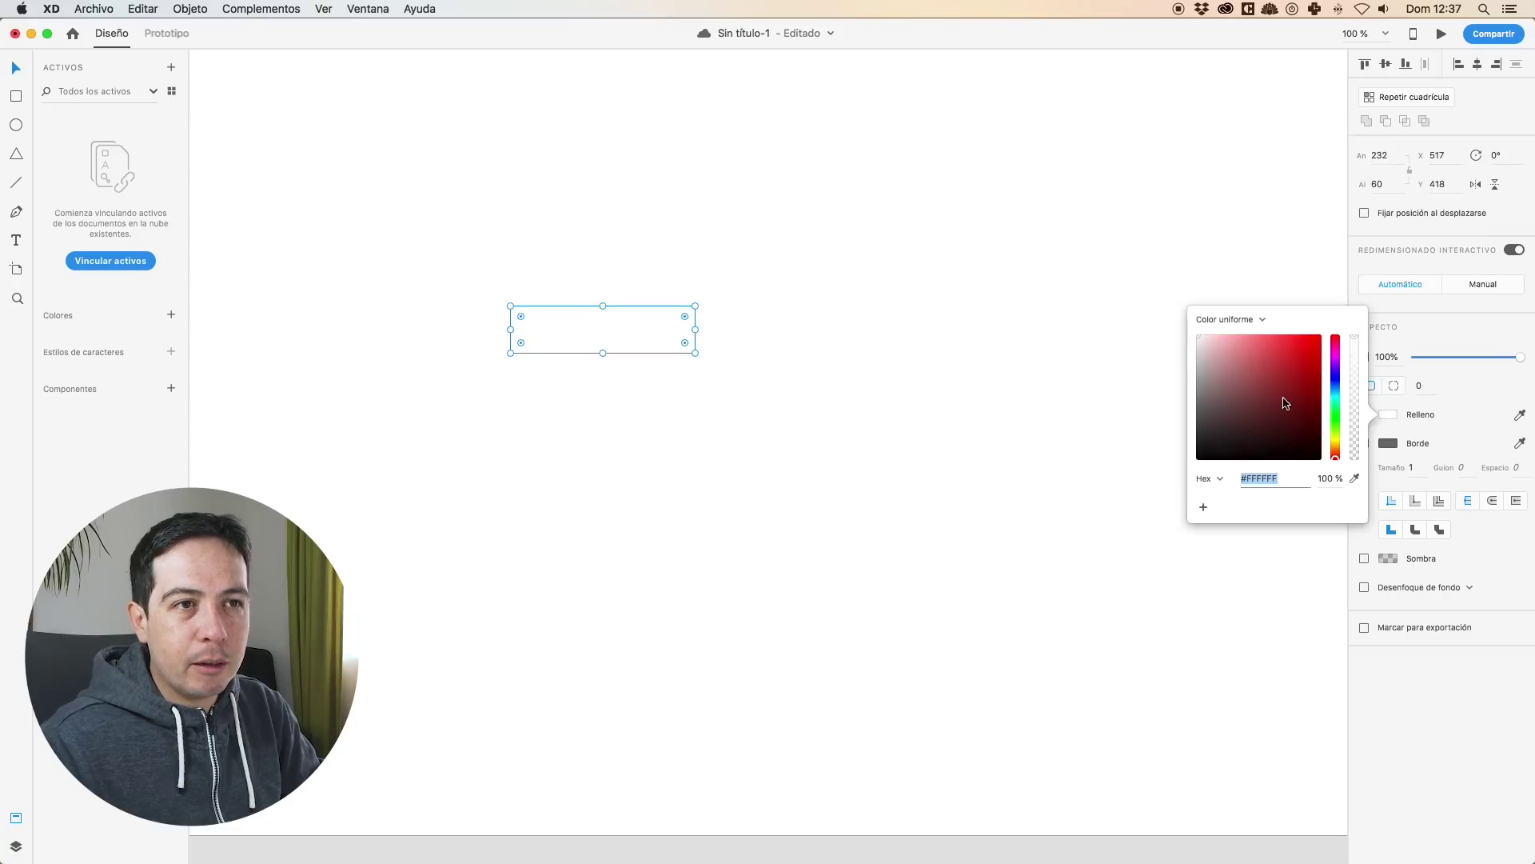
{"action": "left_click_drag", "start_coordinate": [1296, 401], "coordinate": [1346, 294]}
{"action": "left_click", "coordinate": [1337, 390]}
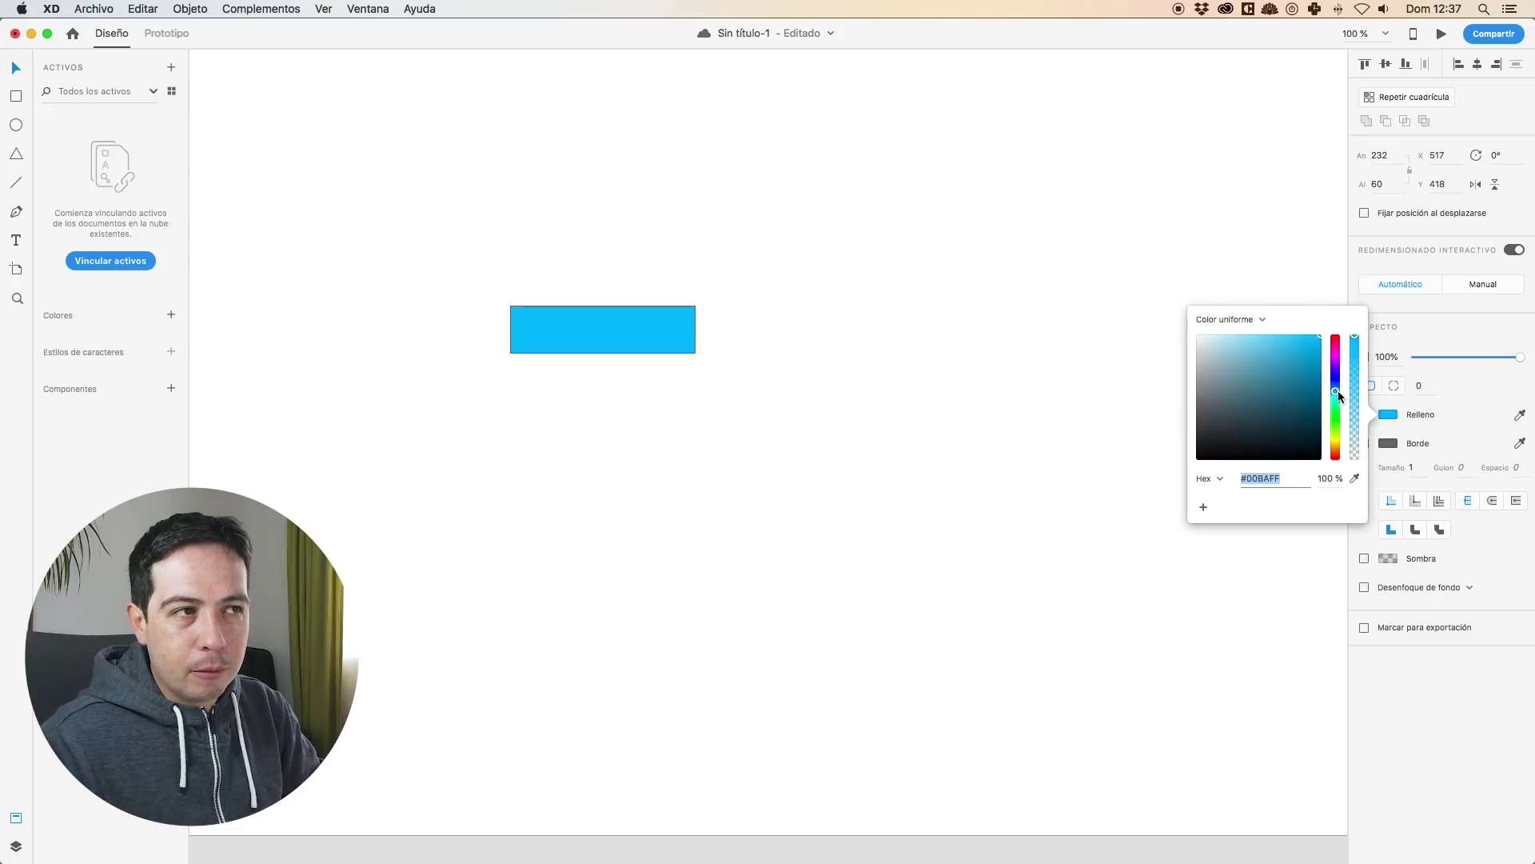
Round the blue rectangle's corners to a radius of about 11 and remove its border.
{"action": "left_click_drag", "start_coordinate": [685, 319], "coordinate": [686, 316]}
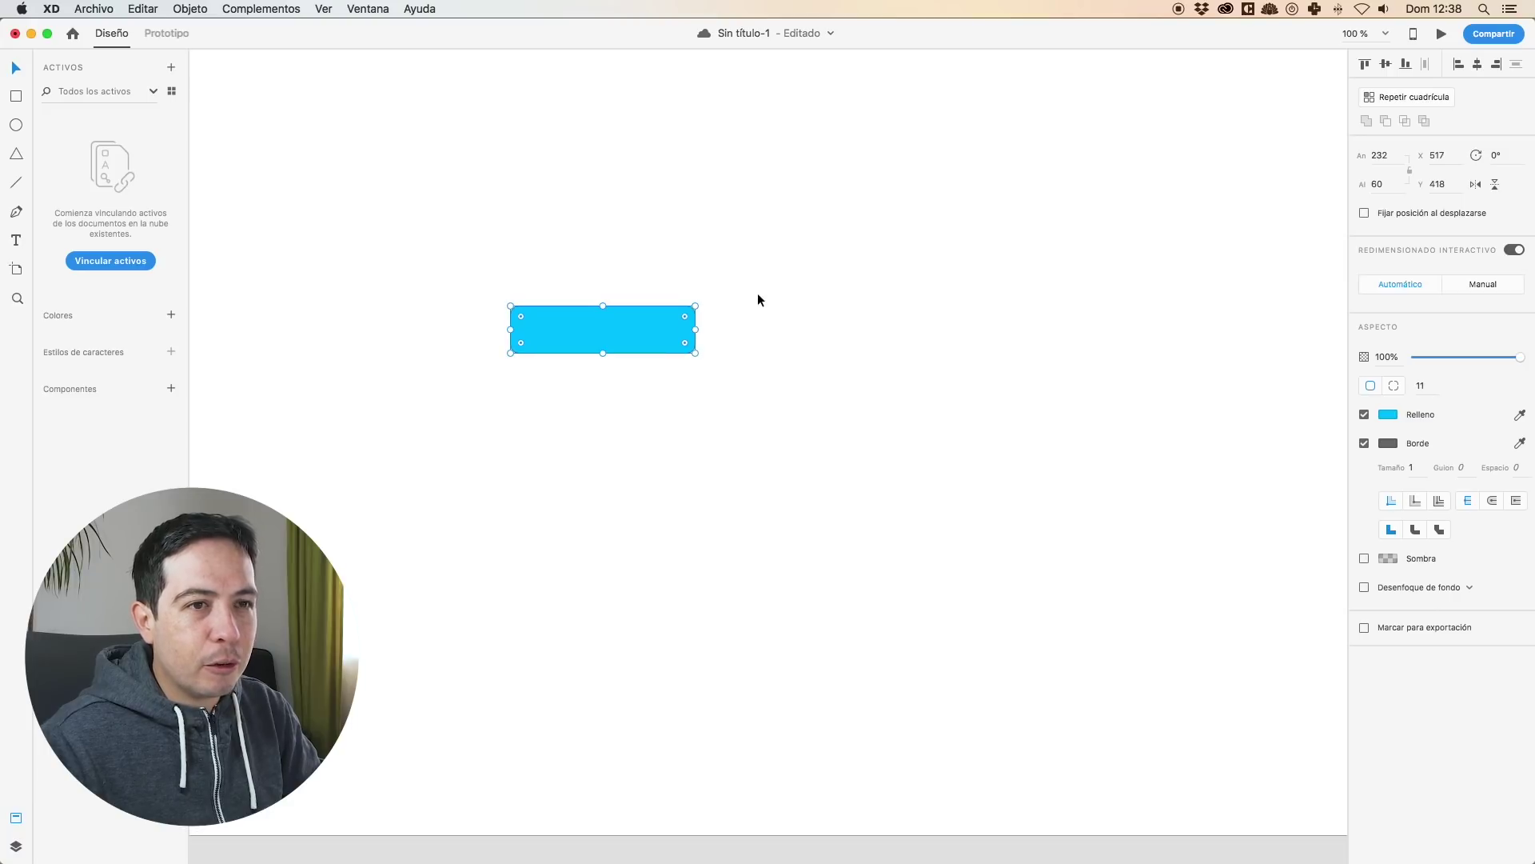
{"action": "left_click", "coordinate": [1364, 443]}
{"action": "left_click", "coordinate": [878, 473]}
Send the blue rectangle to the back, behind the "Soy un botón" text.
{"action": "left_click", "coordinate": [683, 329]}
{"action": "right_click", "coordinate": [674, 329]}
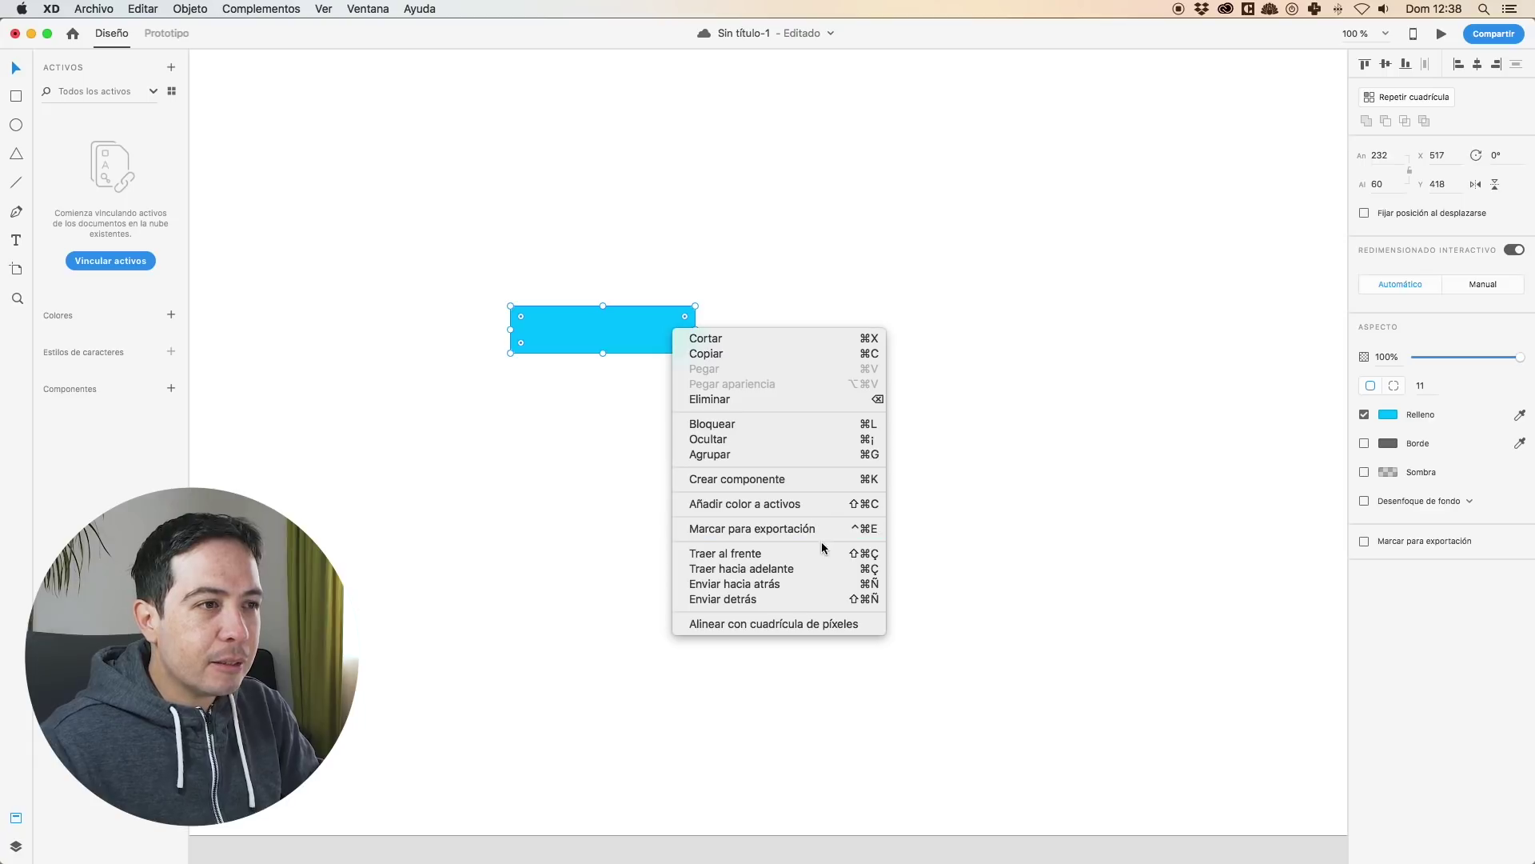
{"action": "left_click", "coordinate": [808, 599]}
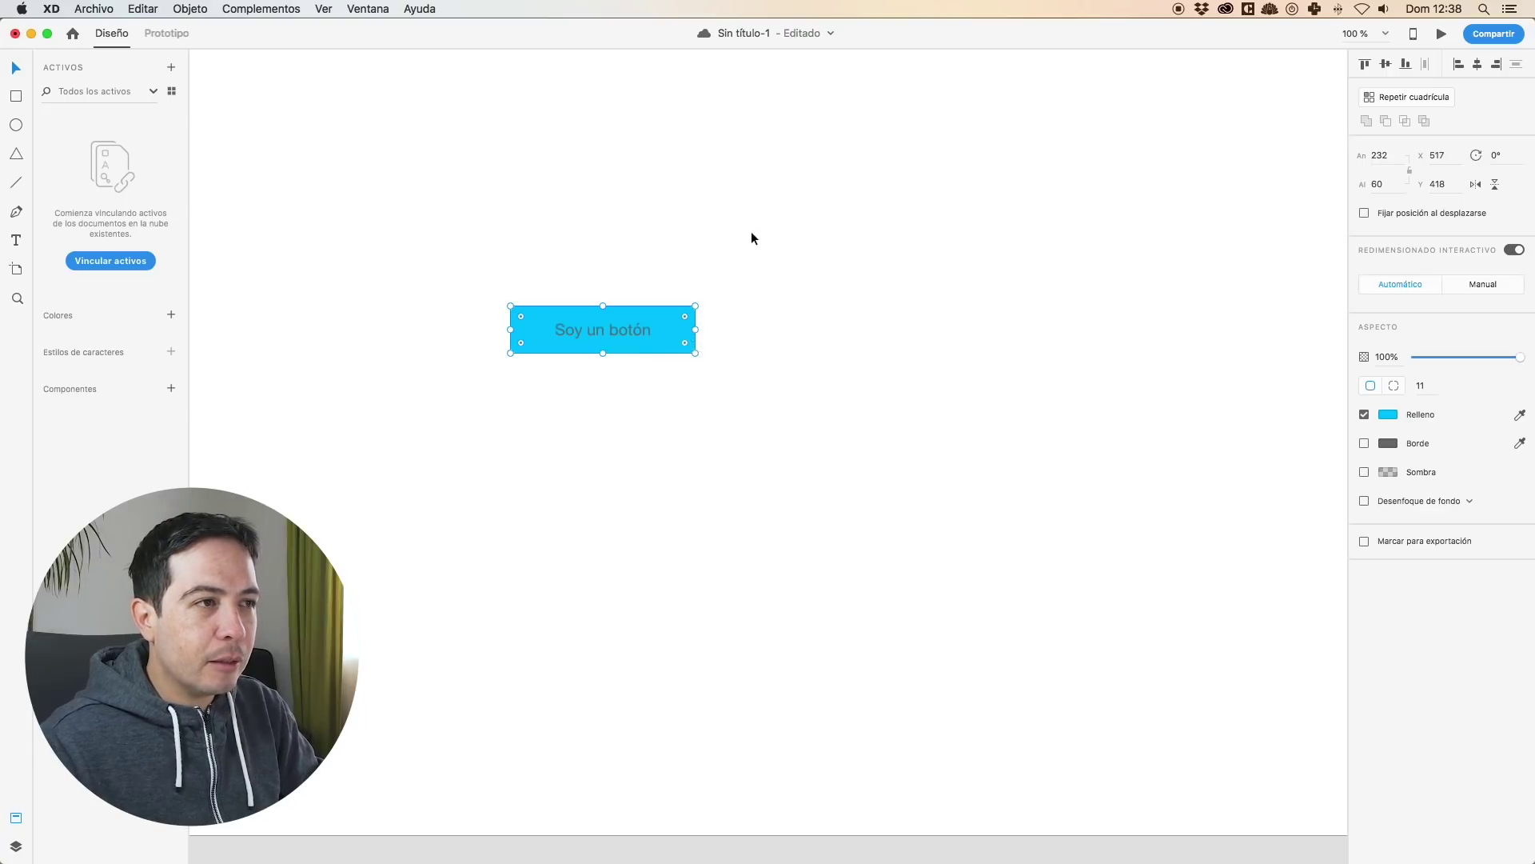
Set the "Soy un botón" text to Bold and change its fill colour to white.
{"action": "left_click", "coordinate": [627, 318]}
{"action": "left_click", "coordinate": [1519, 382]}
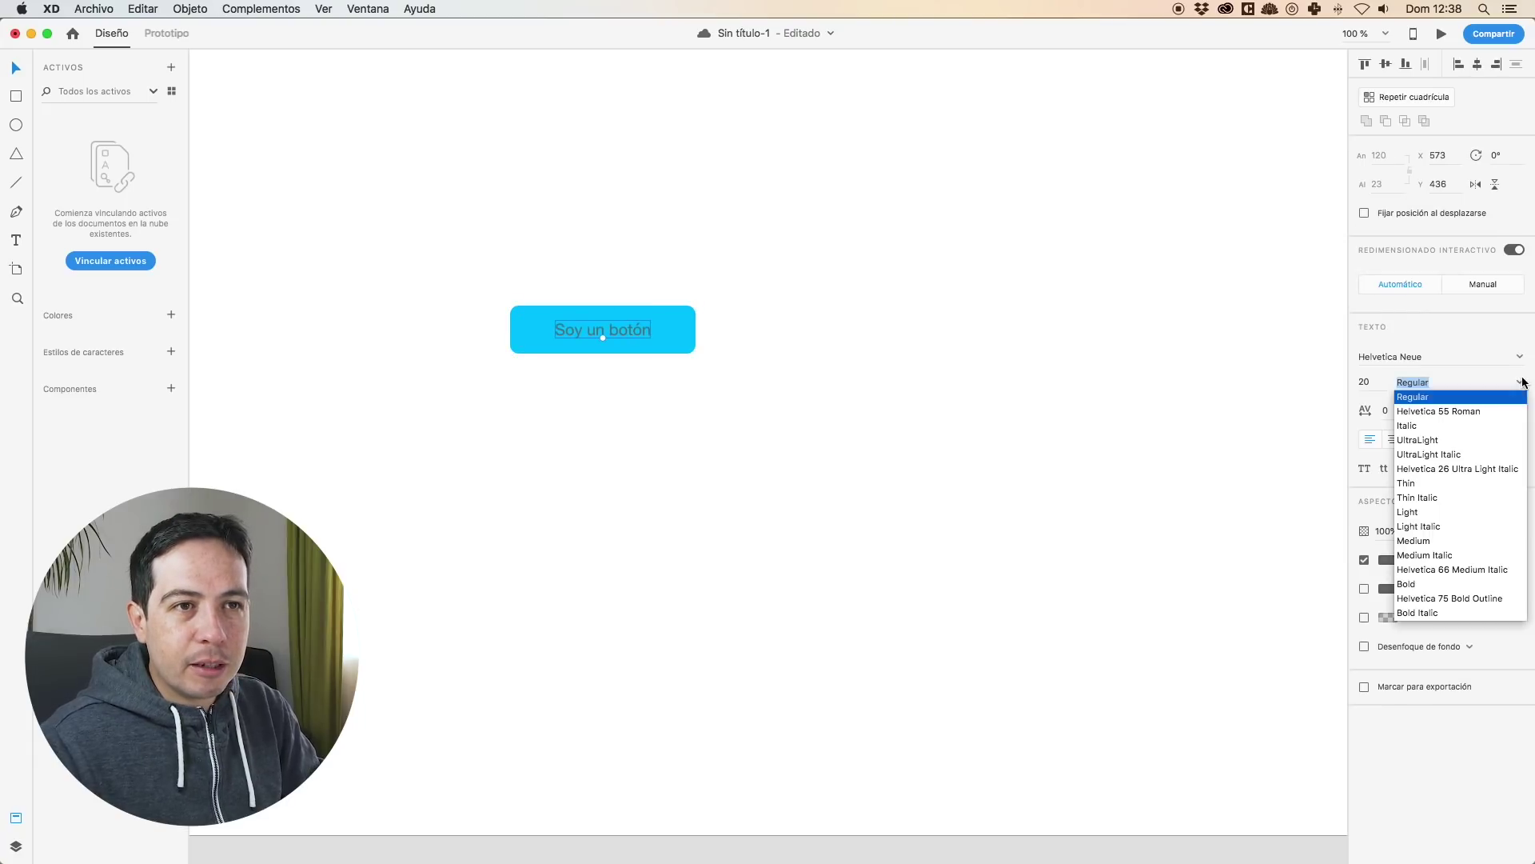
{"action": "left_click", "coordinate": [1432, 584]}
{"action": "left_click", "coordinate": [1388, 560]}
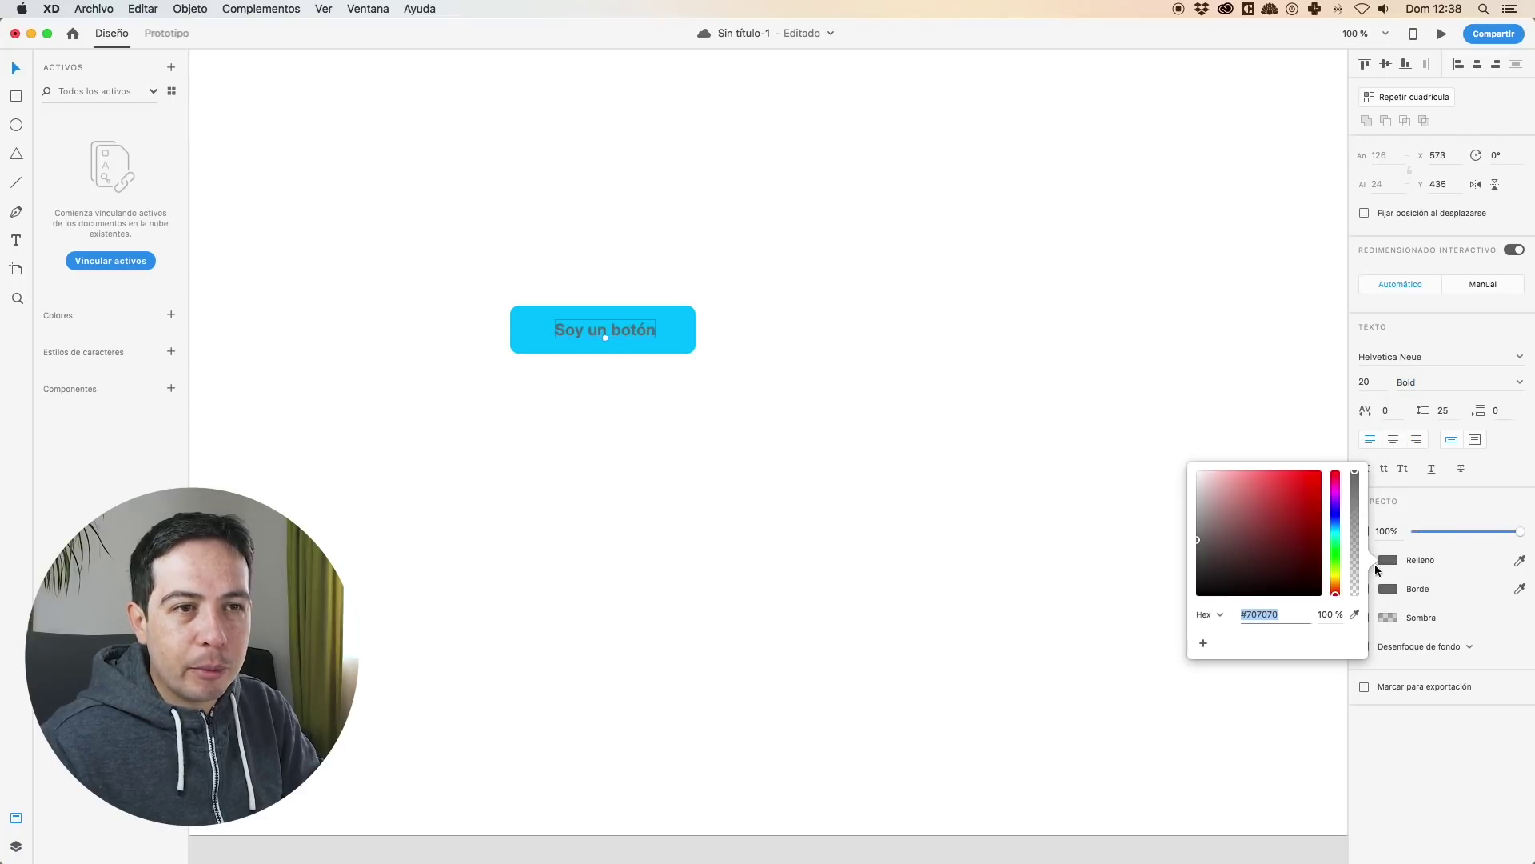
{"action": "left_click", "coordinate": [958, 323]}
Select the button's rectangle and text together and turn them into a component in the document's assets.
{"action": "left_click_drag", "start_coordinate": [497, 268], "coordinate": [527, 224]}
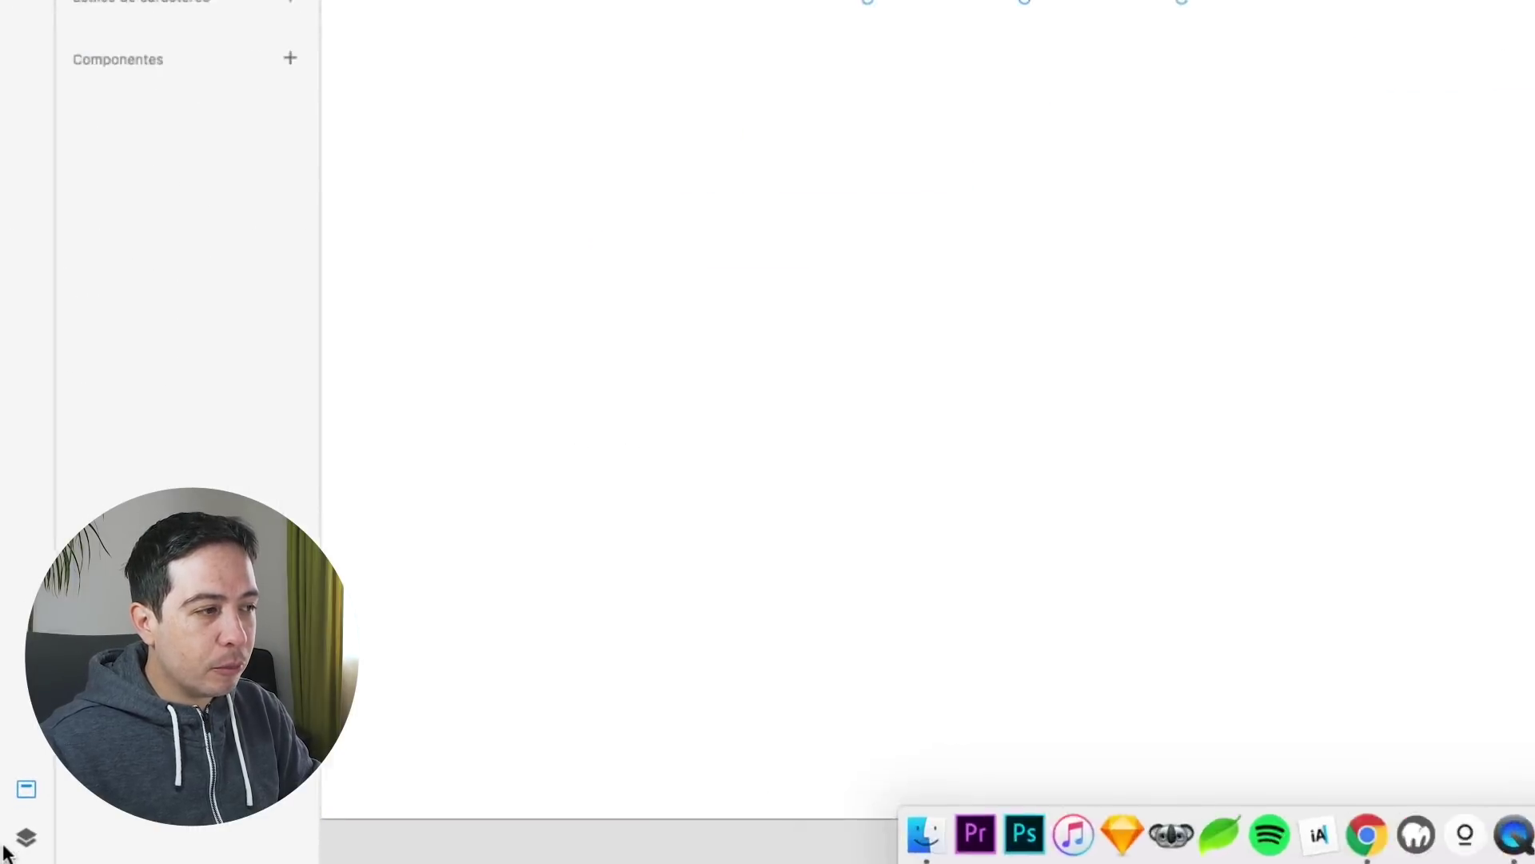
{"action": "left_click", "coordinate": [47, 750]}
{"action": "left_click", "coordinate": [47, 750]}
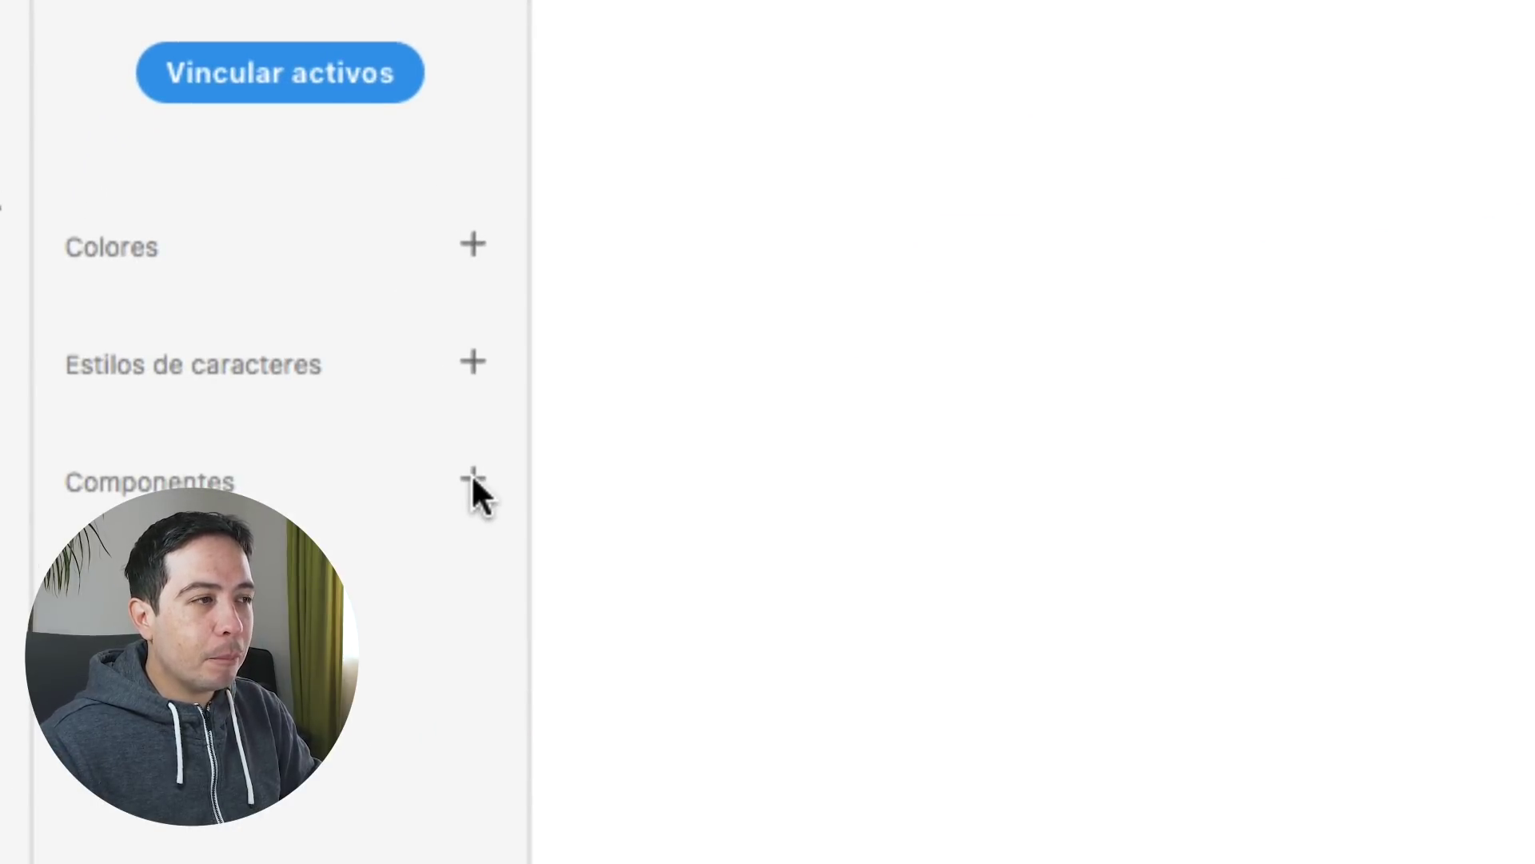
{"action": "left_click", "coordinate": [473, 480]}
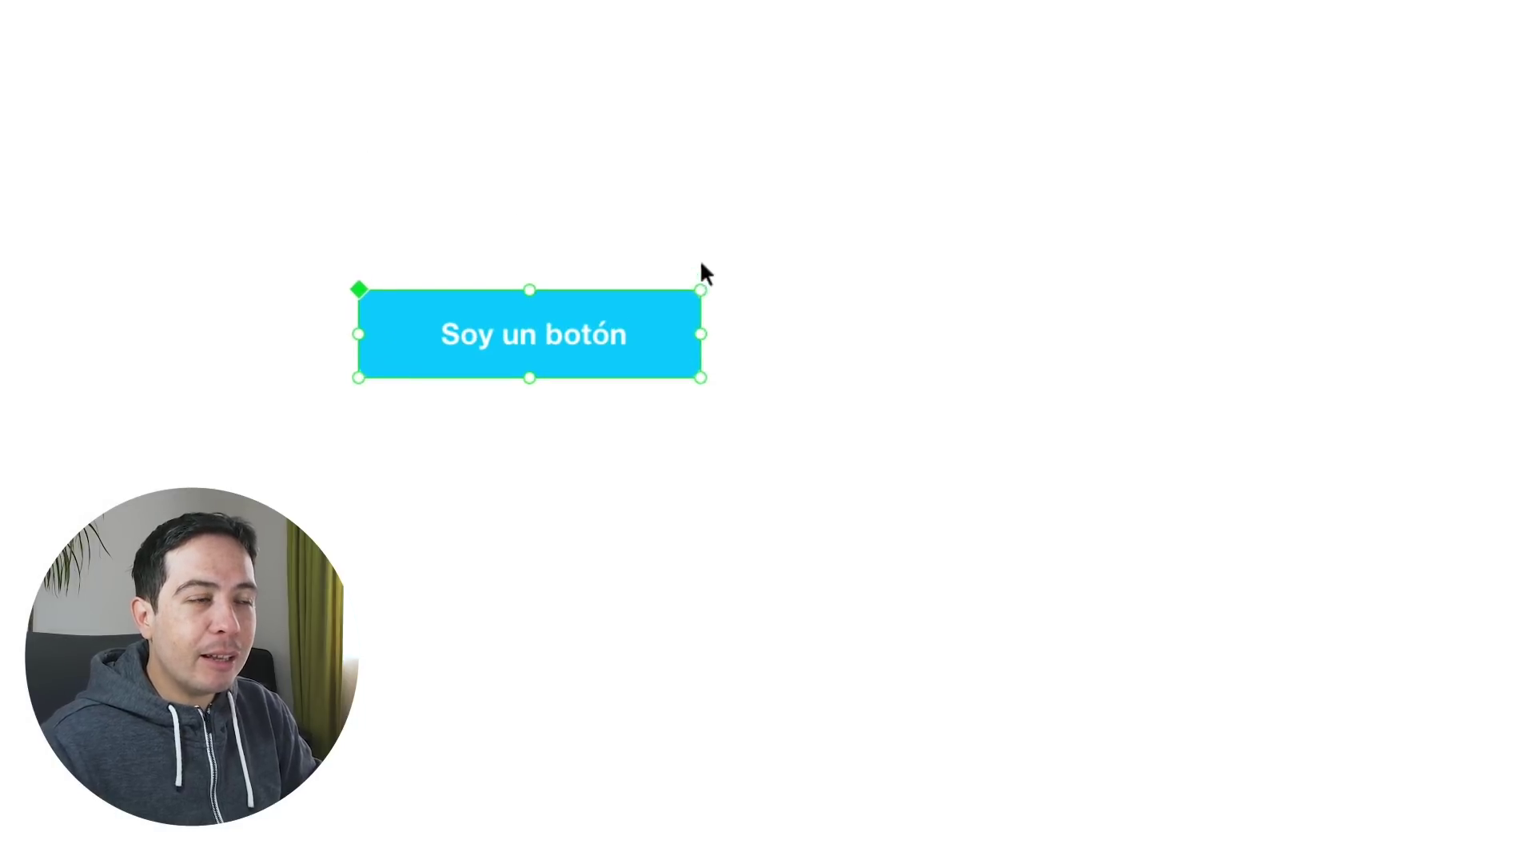
Delete the button component's copy from the artboard, keeping the component in the assets.
{"action": "left_click", "coordinate": [657, 226]}
{"action": "left_click", "coordinate": [623, 308]}
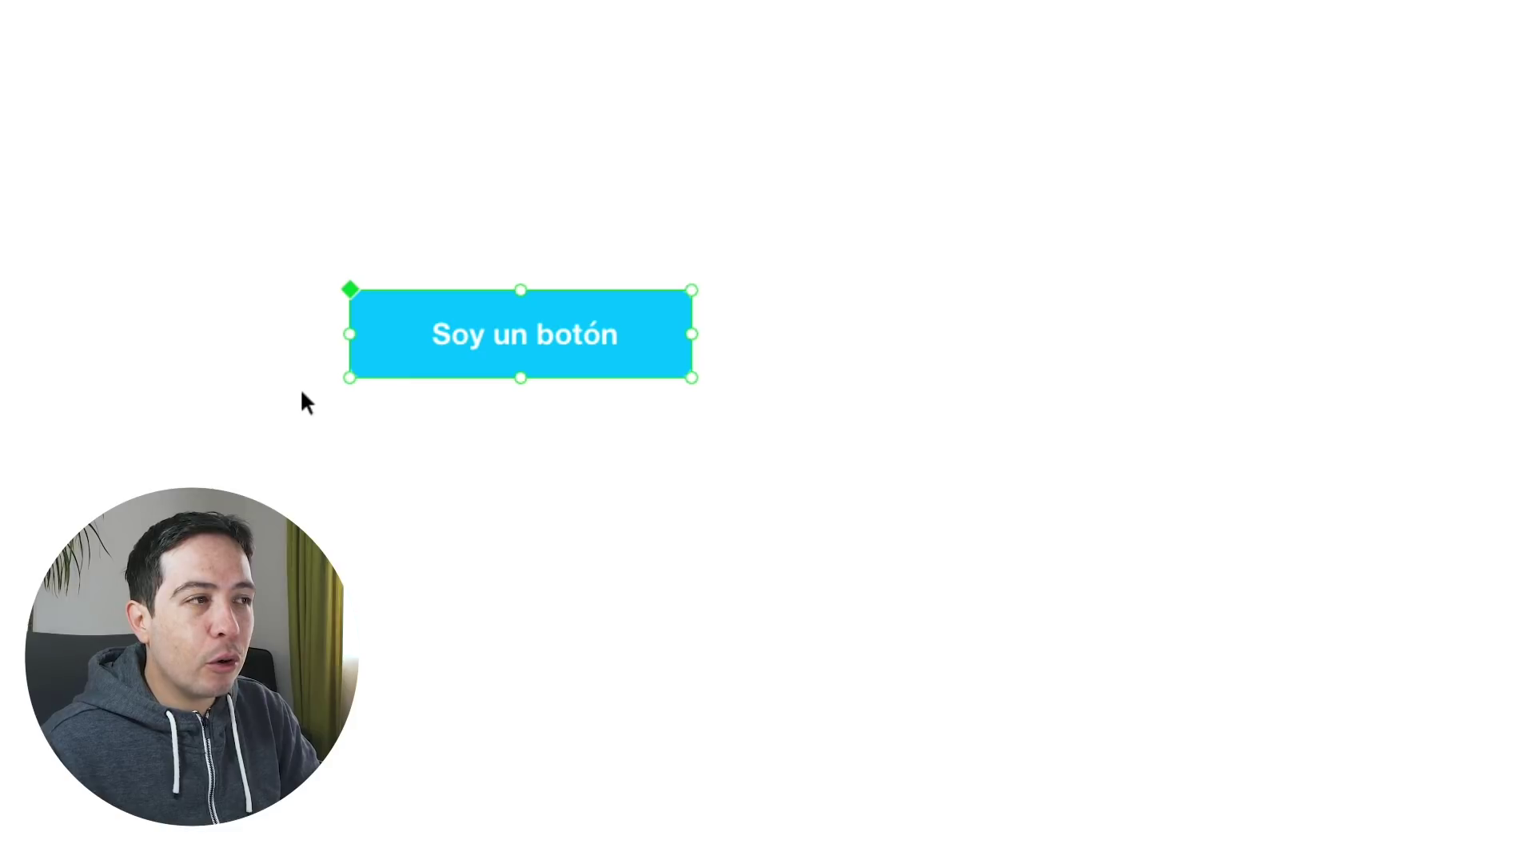
{"action": "left_click", "coordinate": [431, 231]}
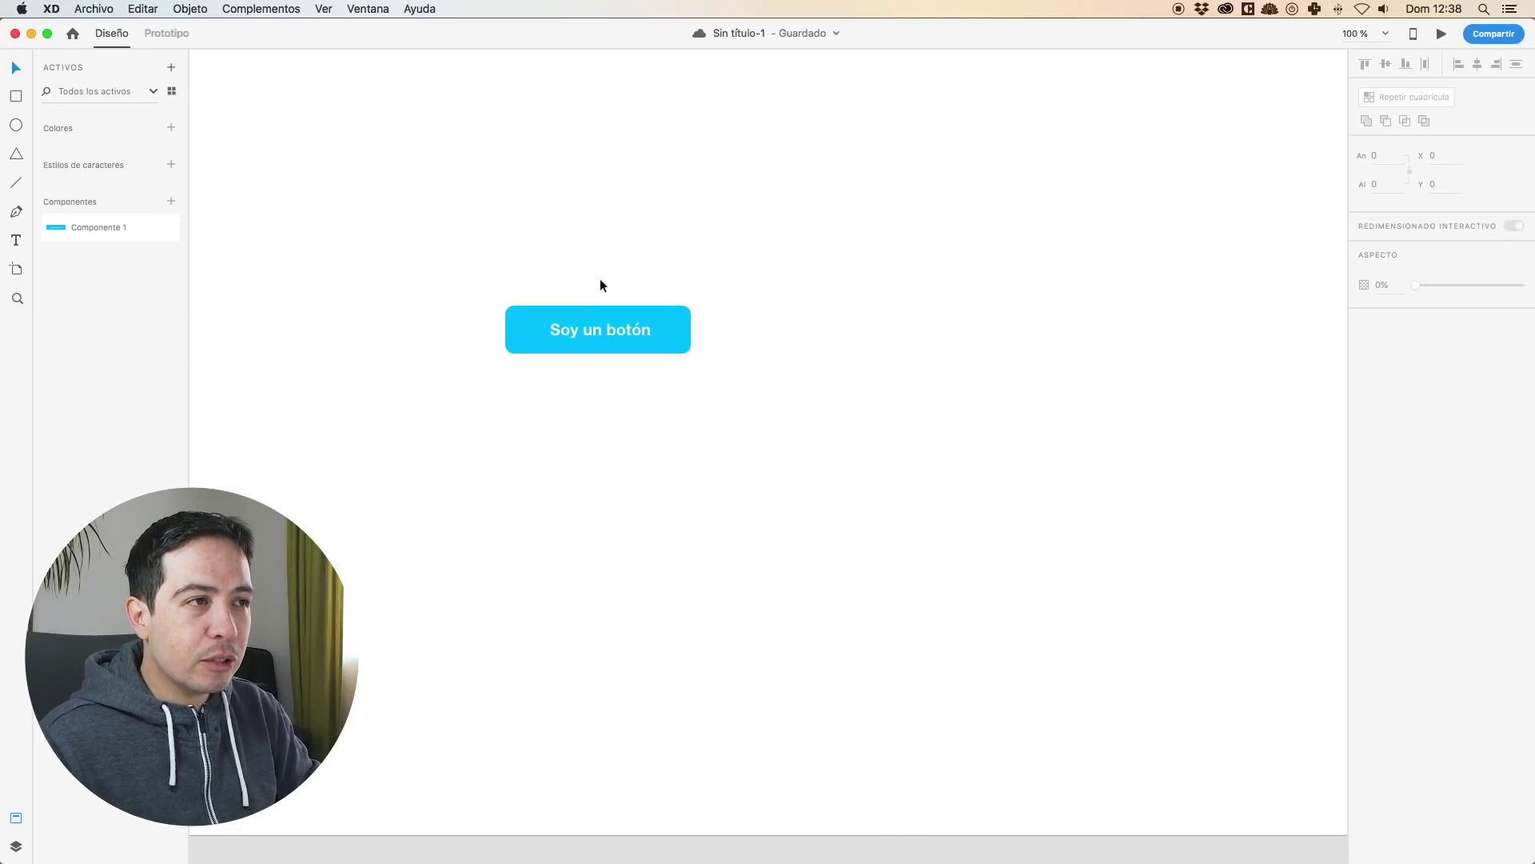
{"action": "left_click", "coordinate": [678, 321]}
{"action": "key", "text": "Delete"}
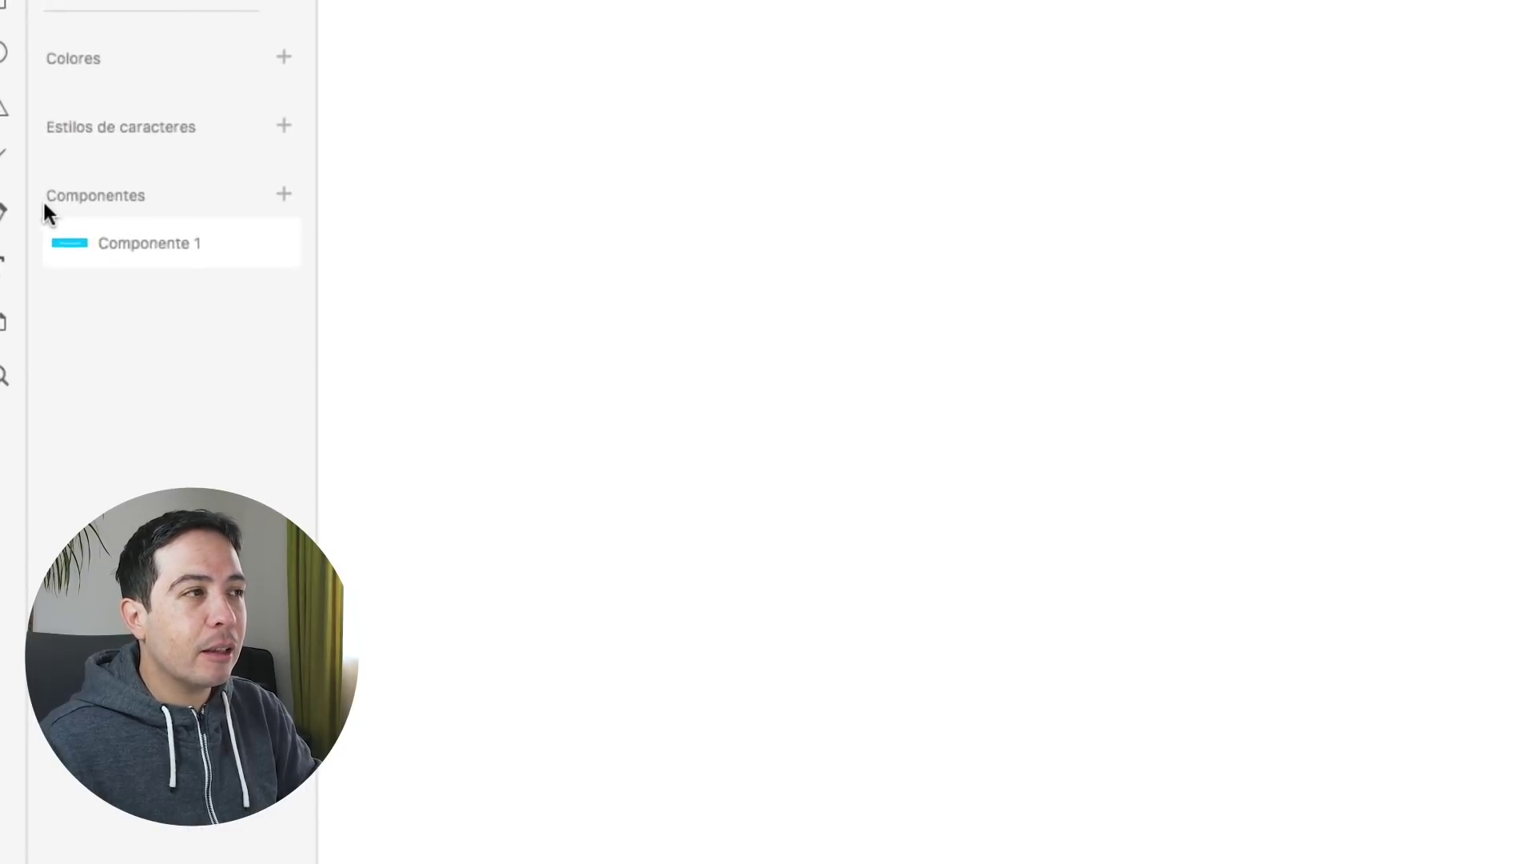
Rename the button component in the assets as "Botón".
{"action": "double_click", "coordinate": [143, 241]}
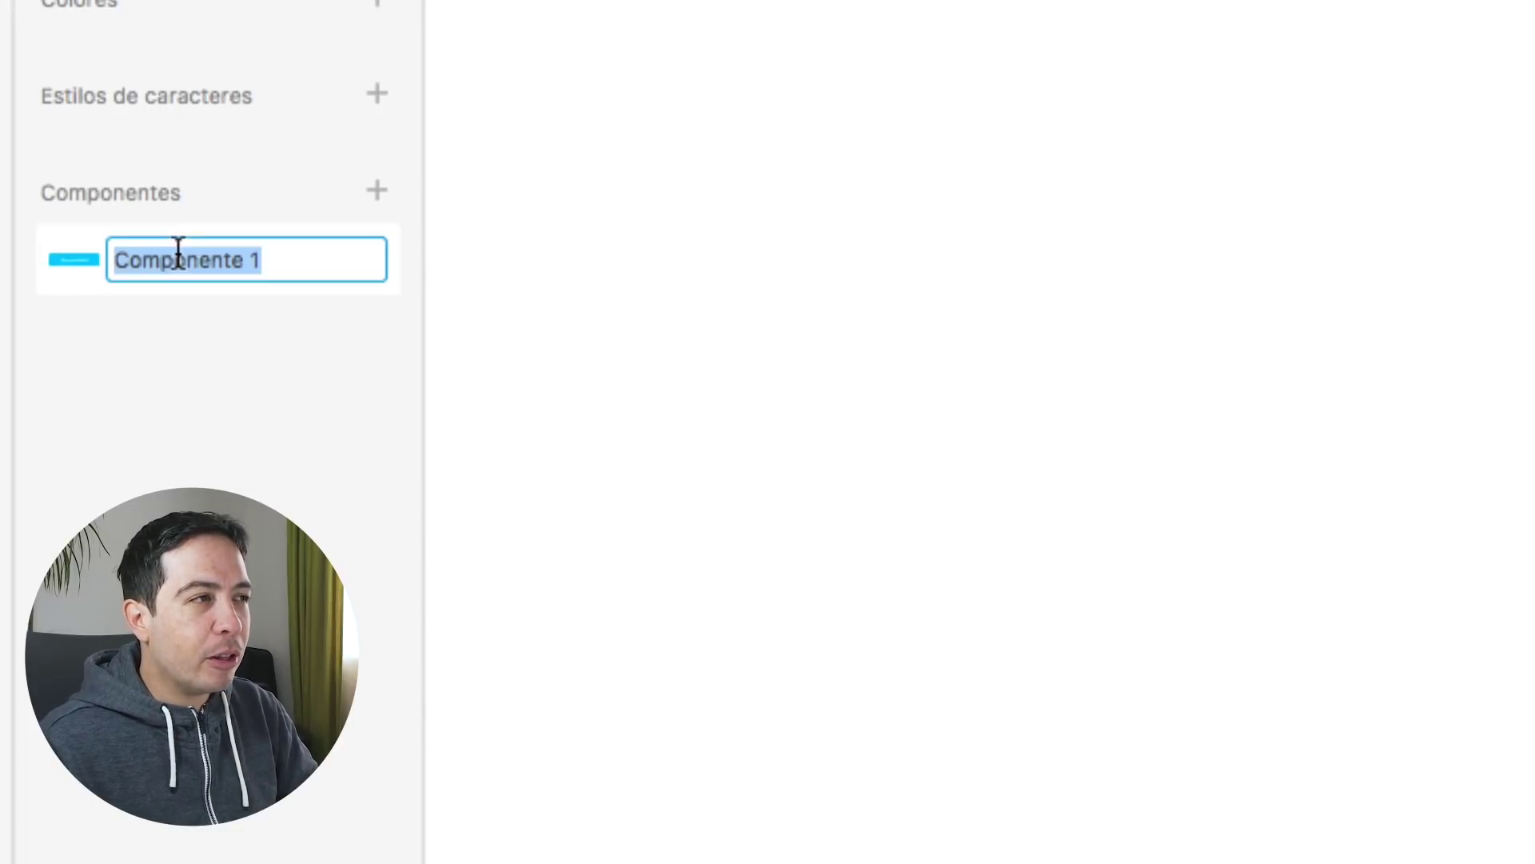
{"action": "type", "text": "Bot"}
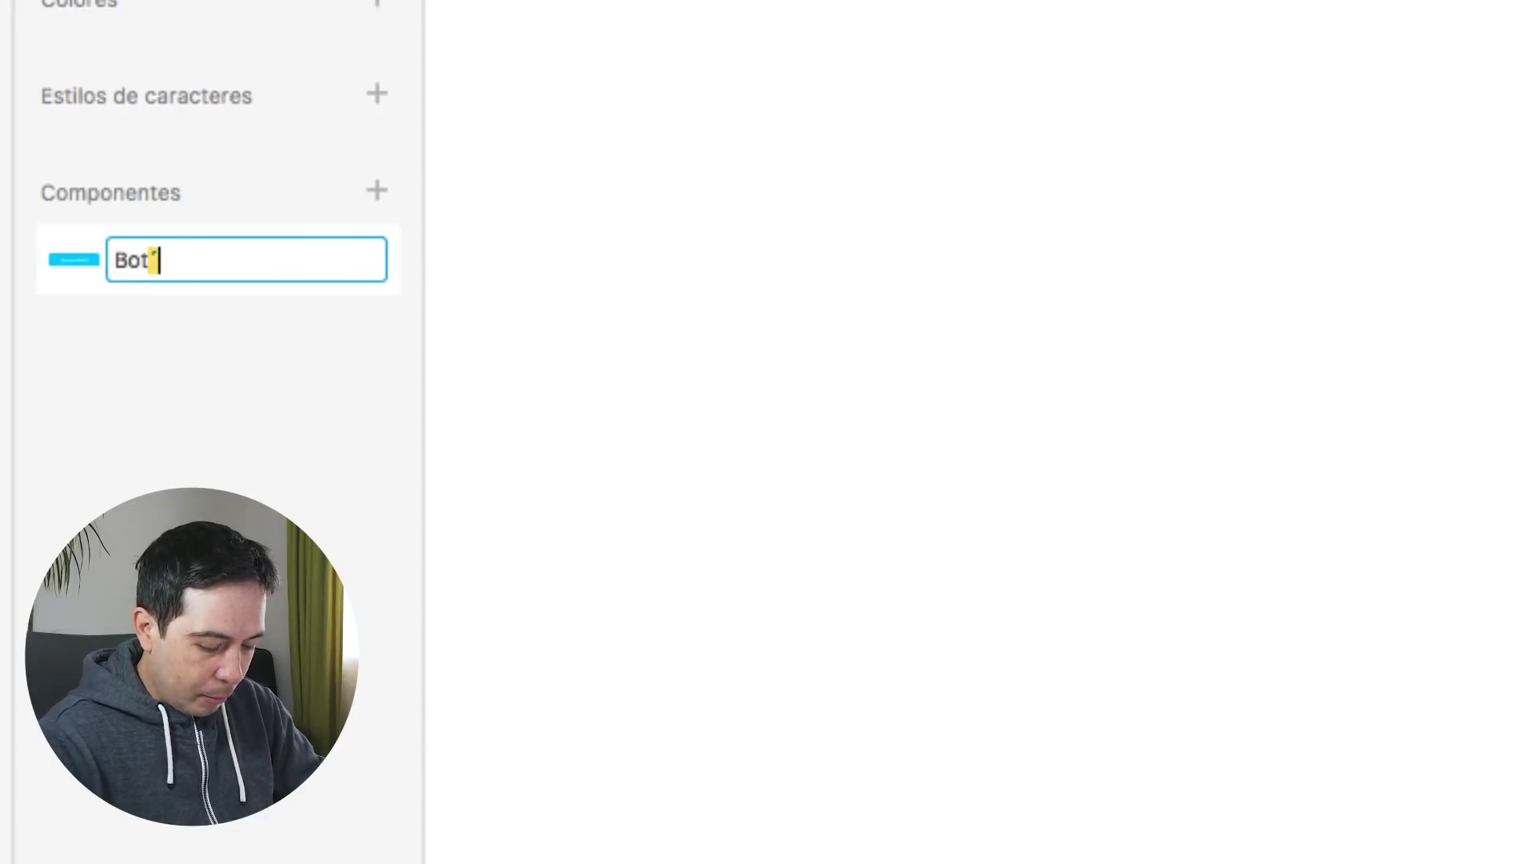
{"action": "type", "text": "ón"}
{"action": "key", "text": "Return"}
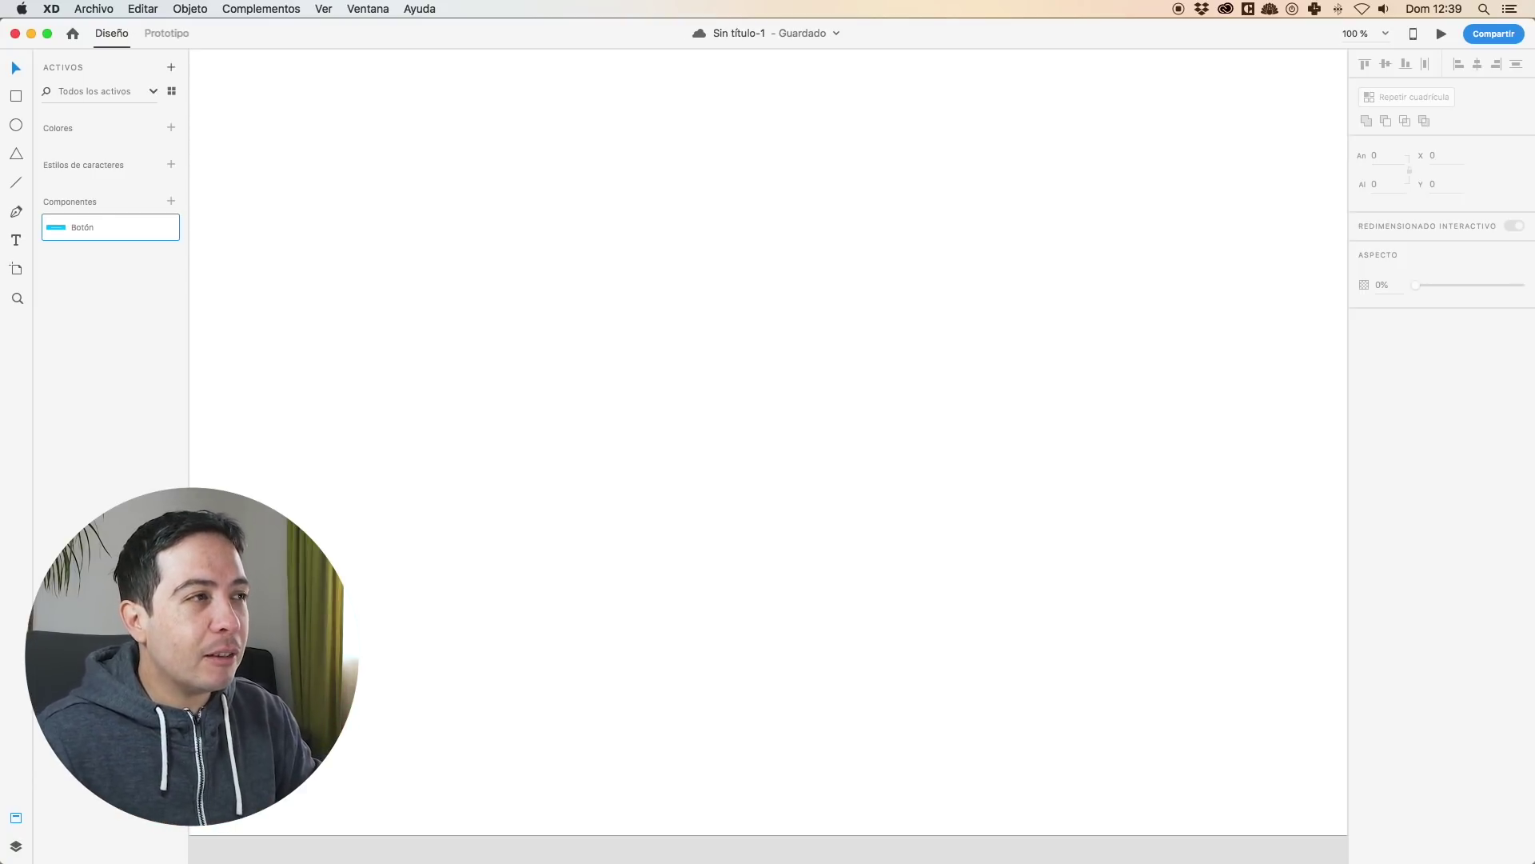
Place three instances of the "Botón" component from the assets at separate spots on the artboard.
{"action": "left_click_drag", "start_coordinate": [82, 227], "coordinate": [504, 136]}
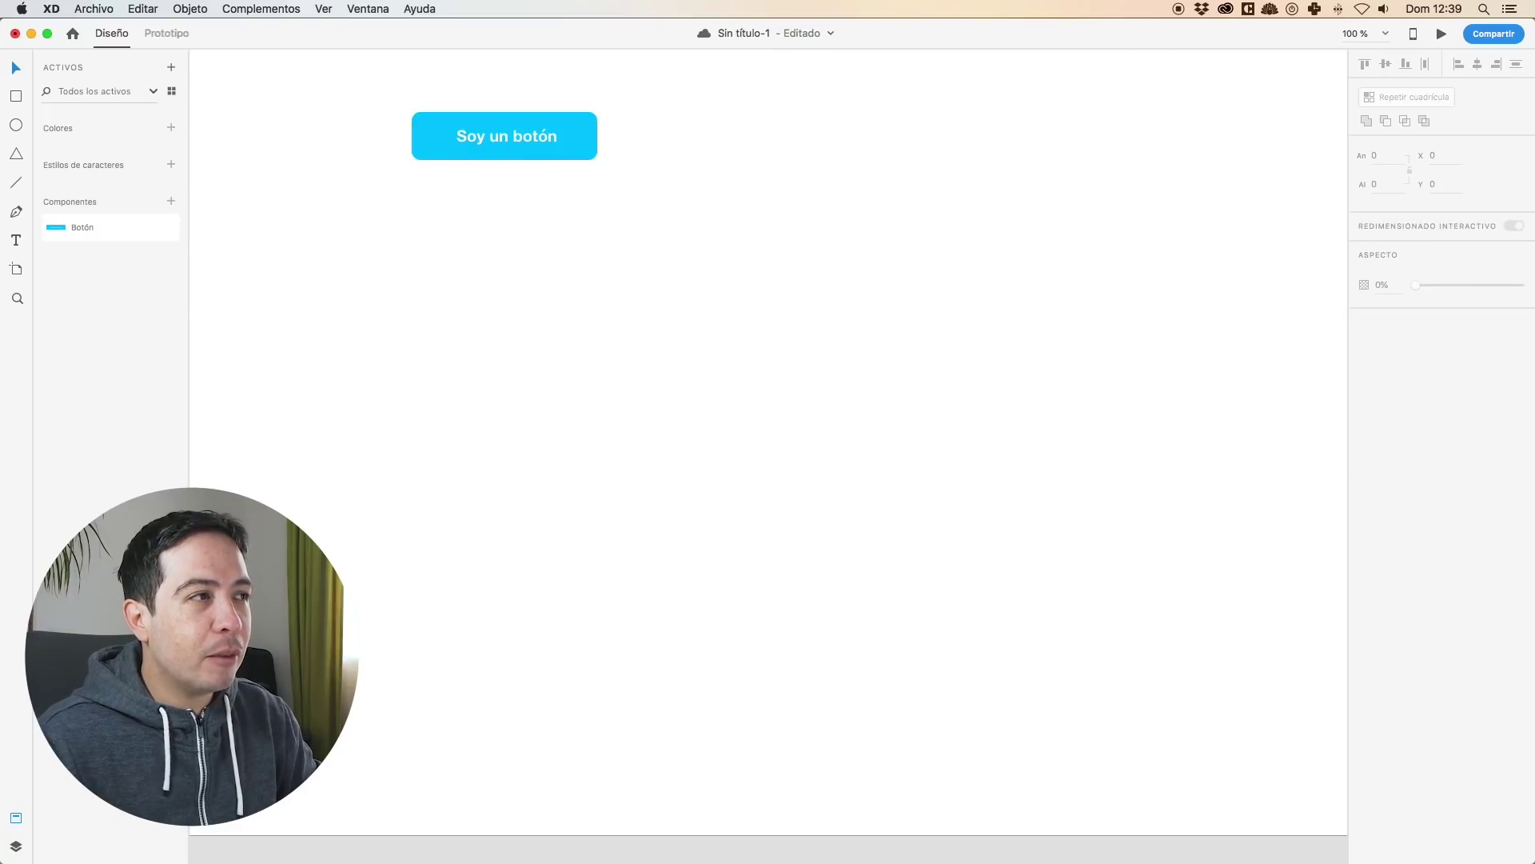
{"action": "left_click_drag", "start_coordinate": [82, 227], "coordinate": [689, 456]}
{"action": "left_click_drag", "start_coordinate": [83, 228], "coordinate": [1018, 304]}
{"action": "key", "text": "Escape"}
{"action": "scroll", "coordinate": [767, 448], "scroll_direction": "up", "scroll_amount": 2}
{"action": "scroll", "coordinate": [767, 448], "scroll_direction": "right", "scroll_amount": 1}
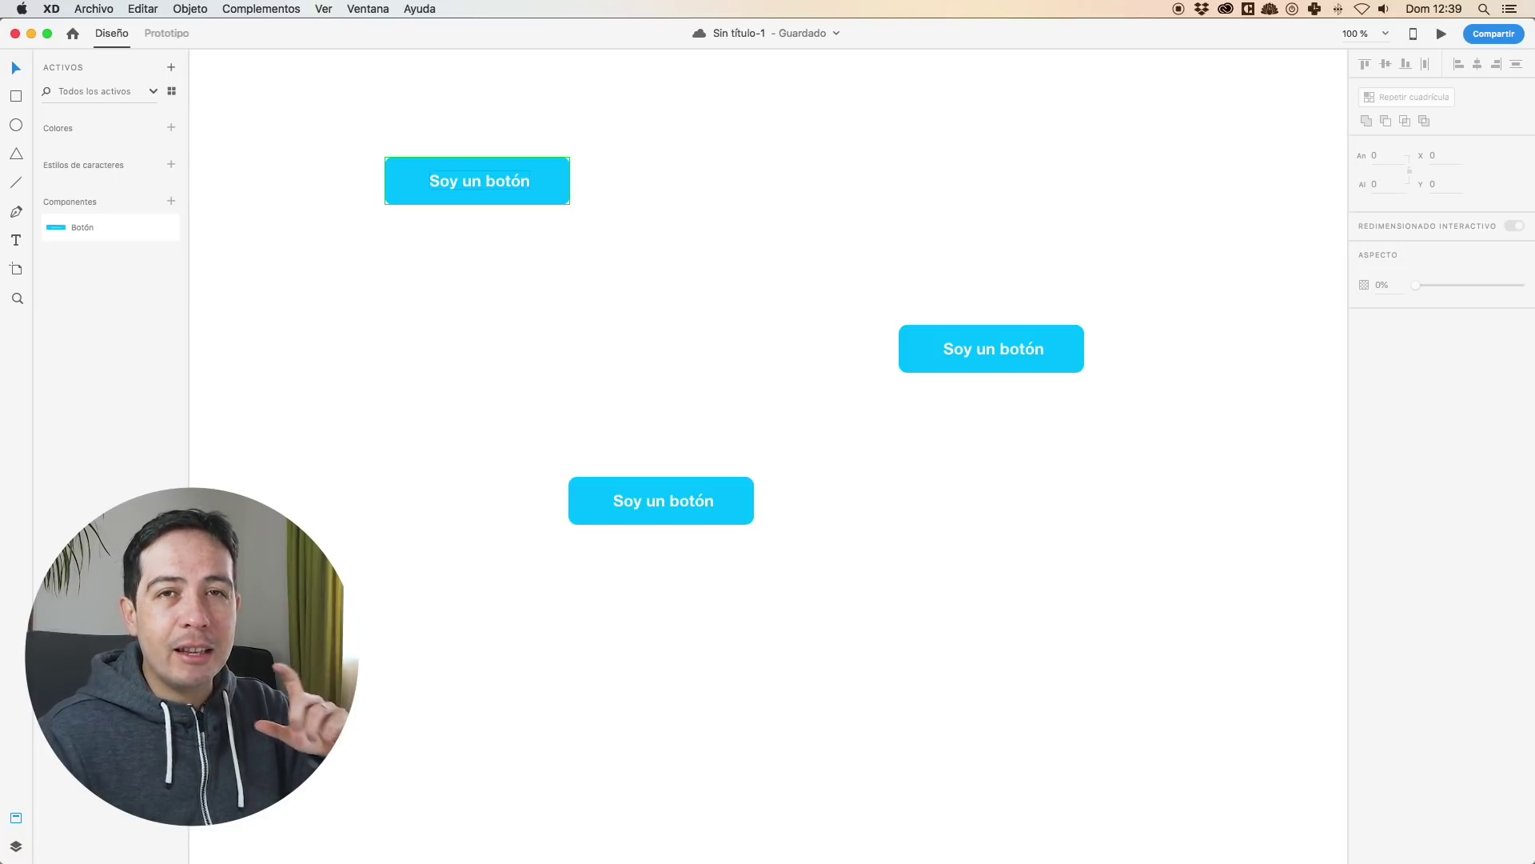
Change the text of the upper-left button instance to "Enviar".
{"action": "double_click", "coordinate": [480, 182]}
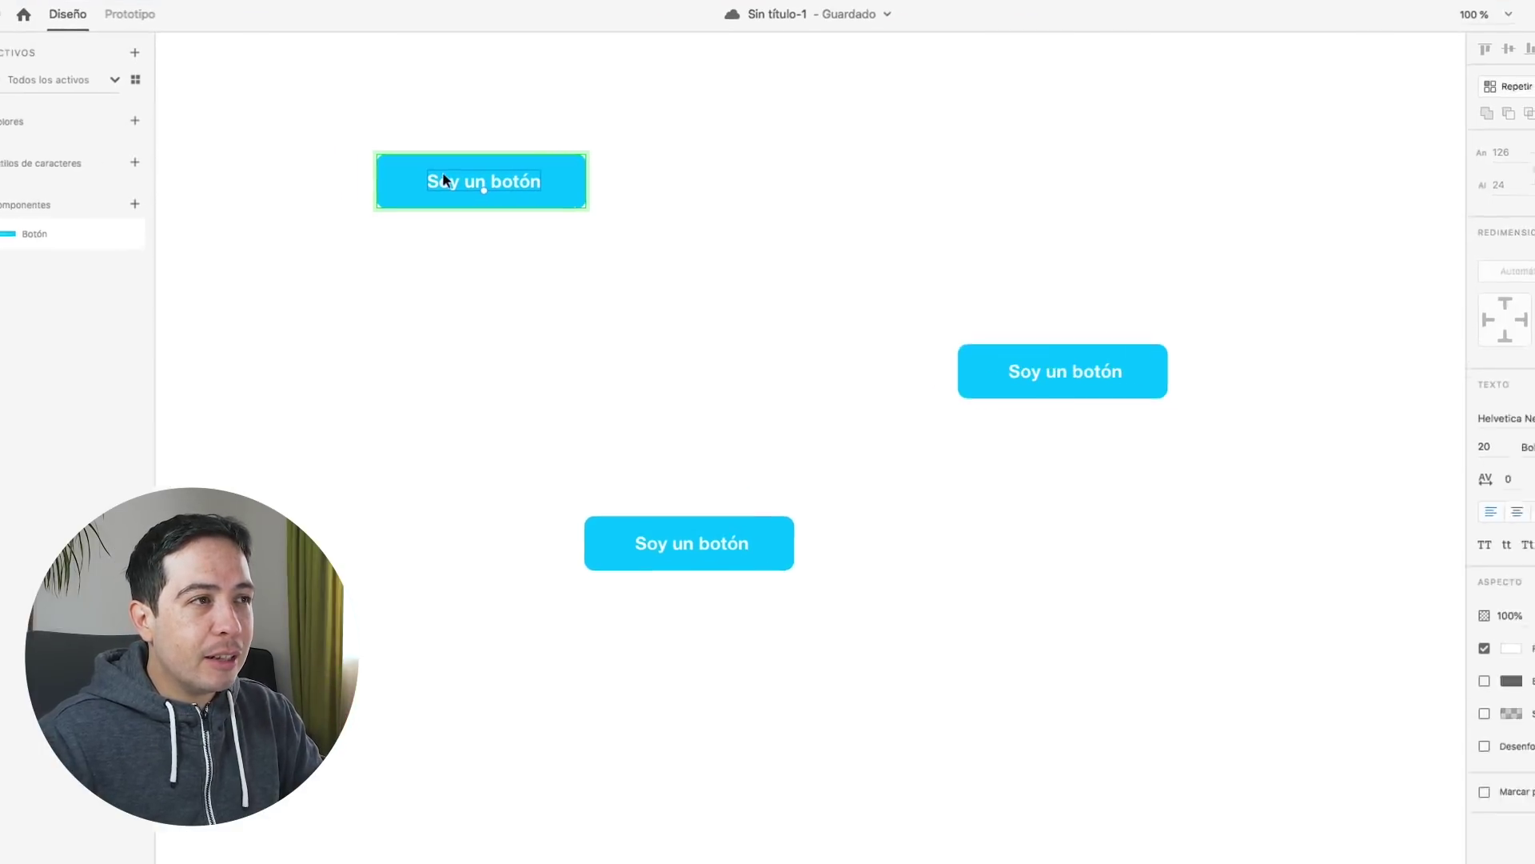
{"action": "double_click", "coordinate": [500, 177]}
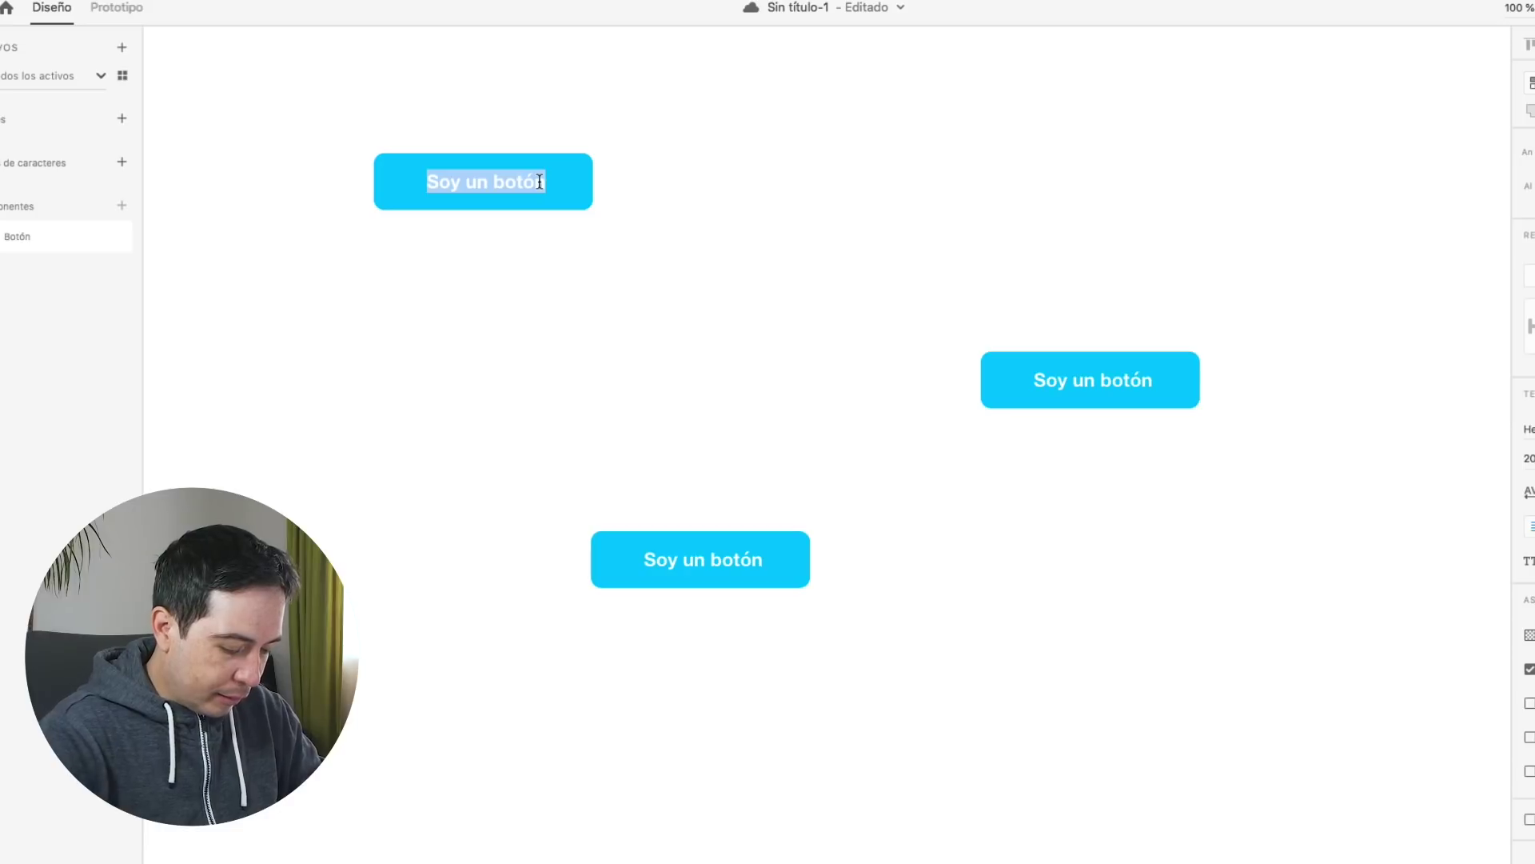
{"action": "type", "text": "ENviar"}
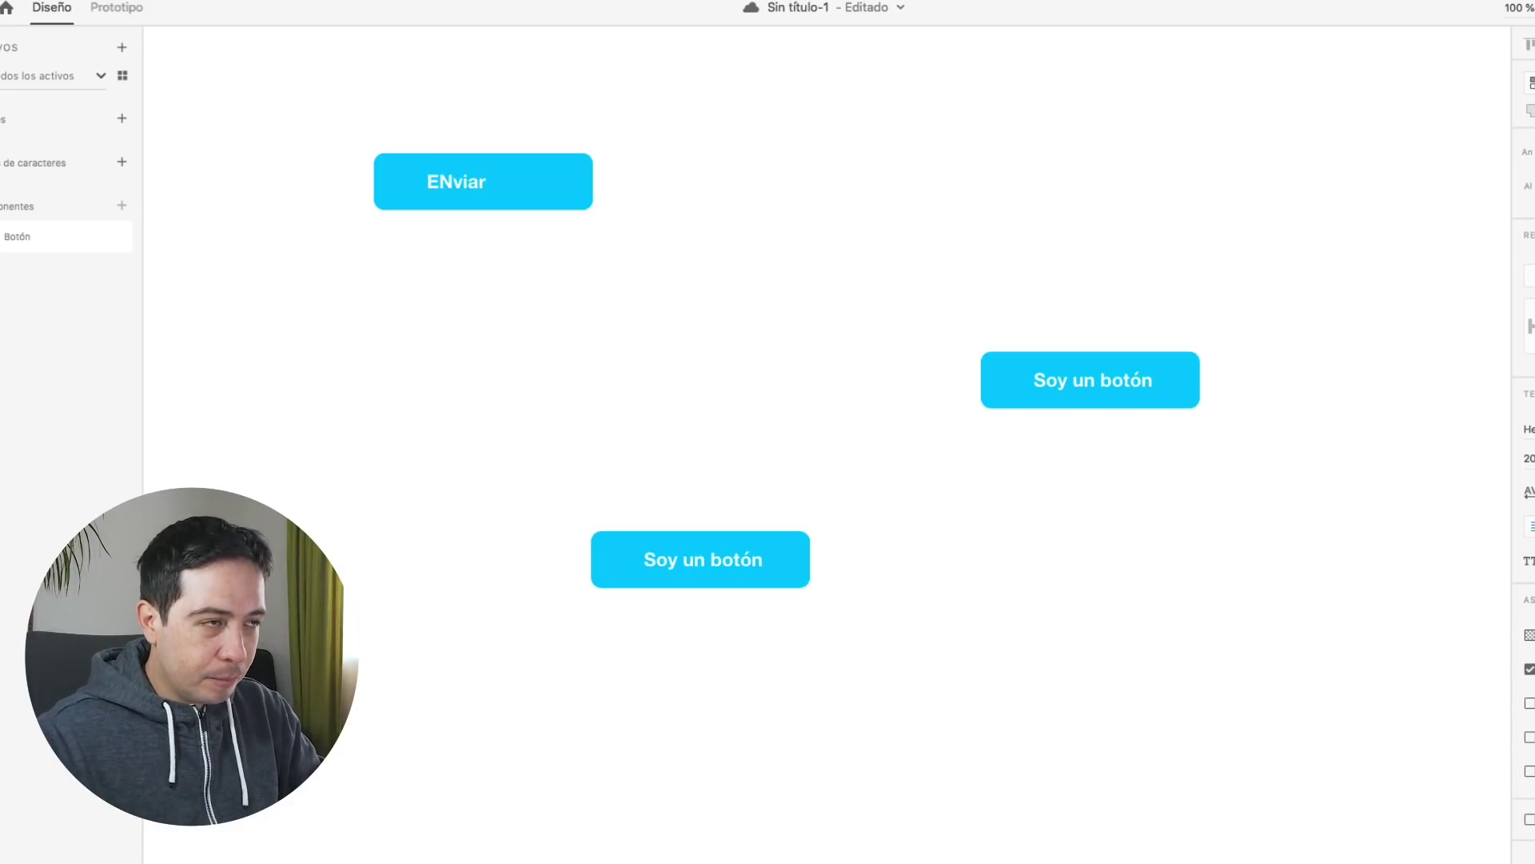
{"action": "key", "text": "BackSpace"}
{"action": "type", "text": "n"}
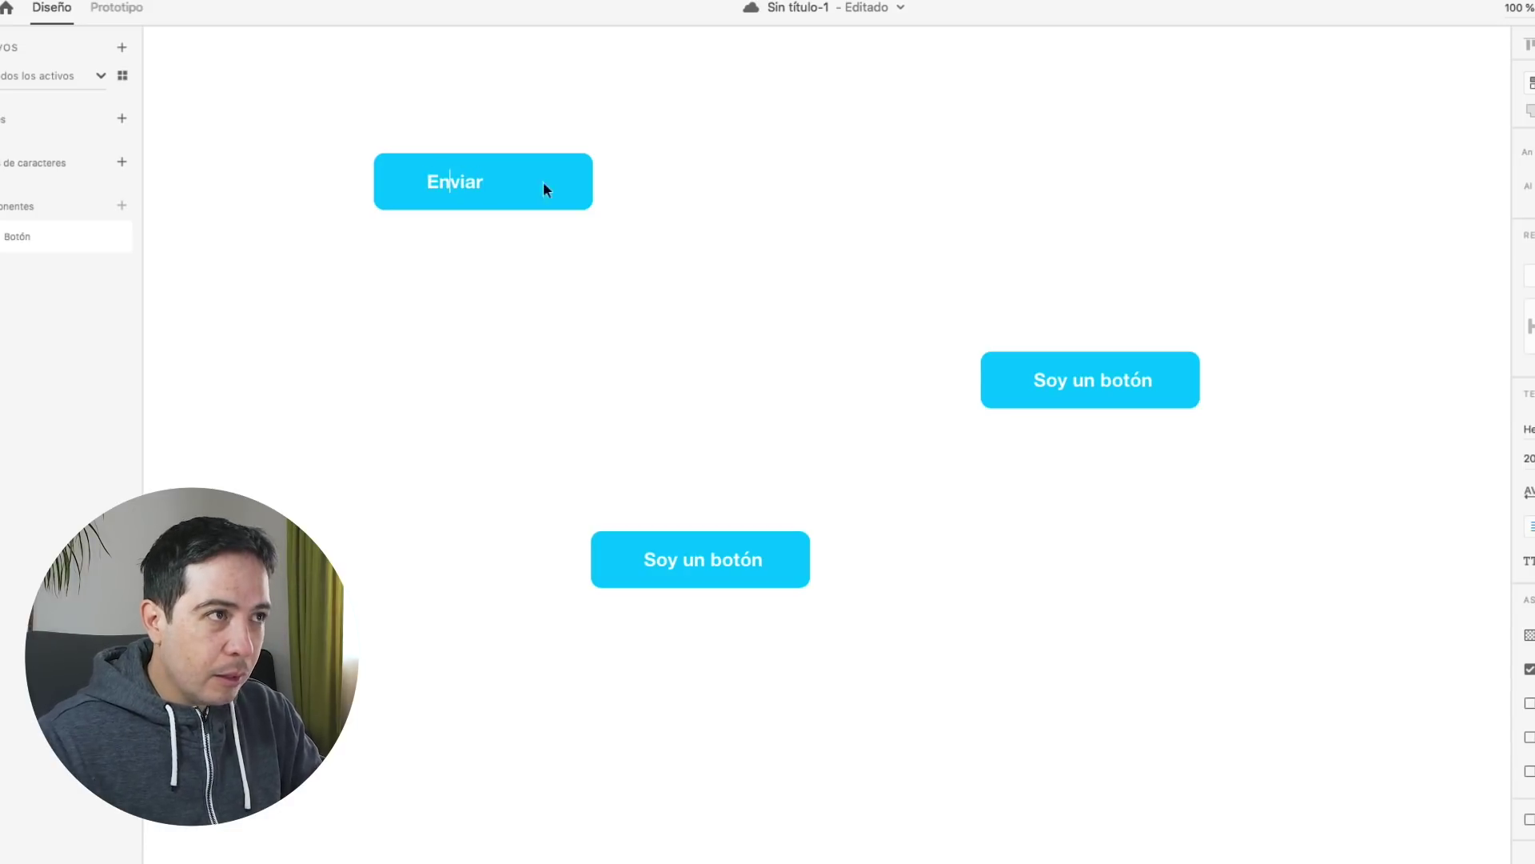
{"action": "key", "text": "Escape"}
Change the text of the rightmost button instance to "Suscribir".
{"action": "double_click", "coordinate": [1107, 373]}
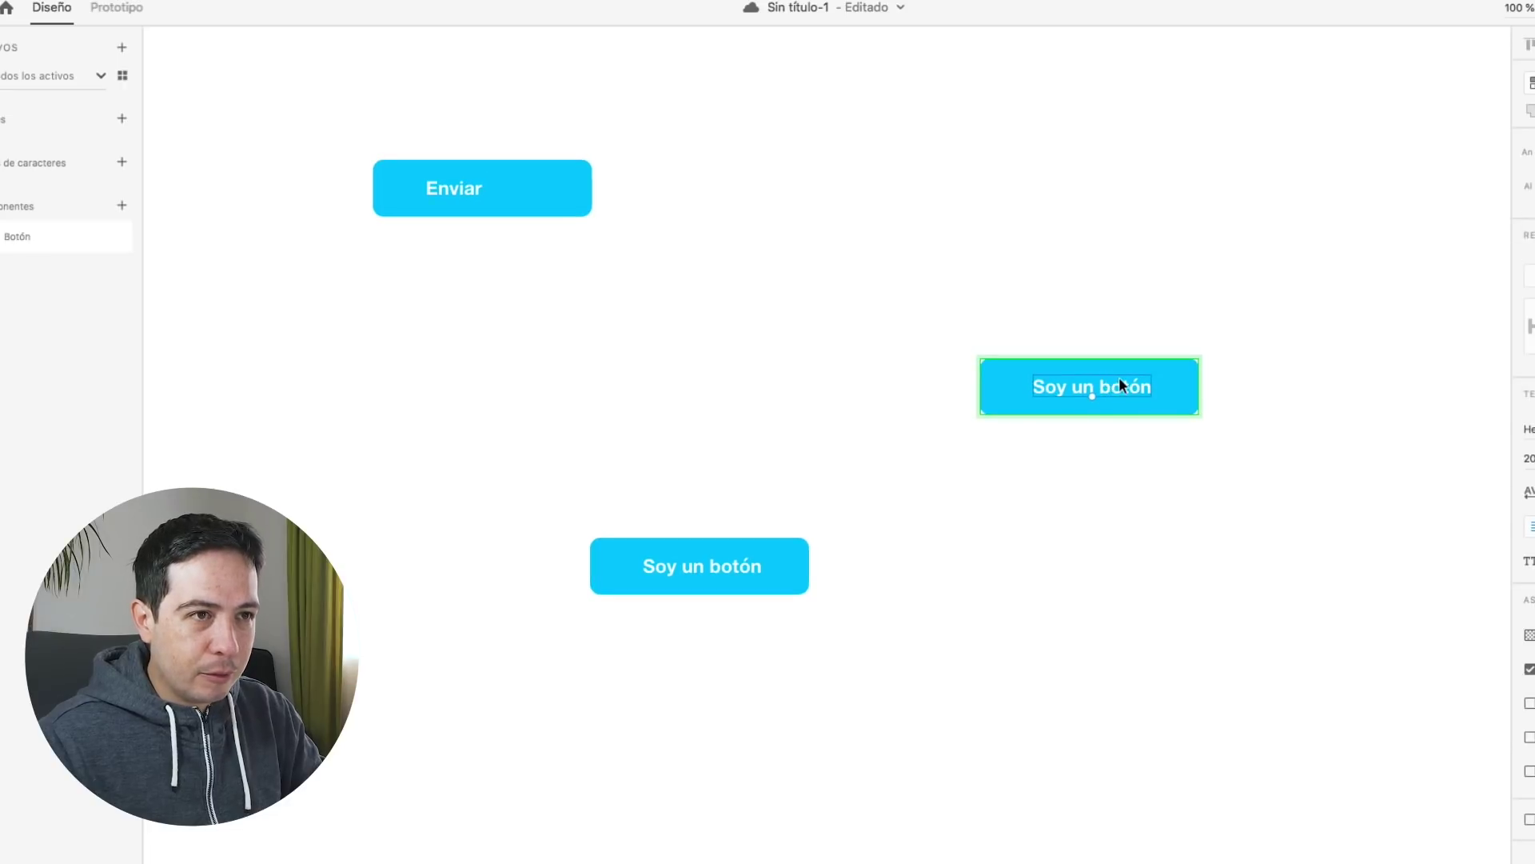
{"action": "key", "text": "super+a"}
{"action": "type", "text": "Su"}
{"action": "key", "text": "BackSpace"}
{"action": "type", "text": "uscribit"}
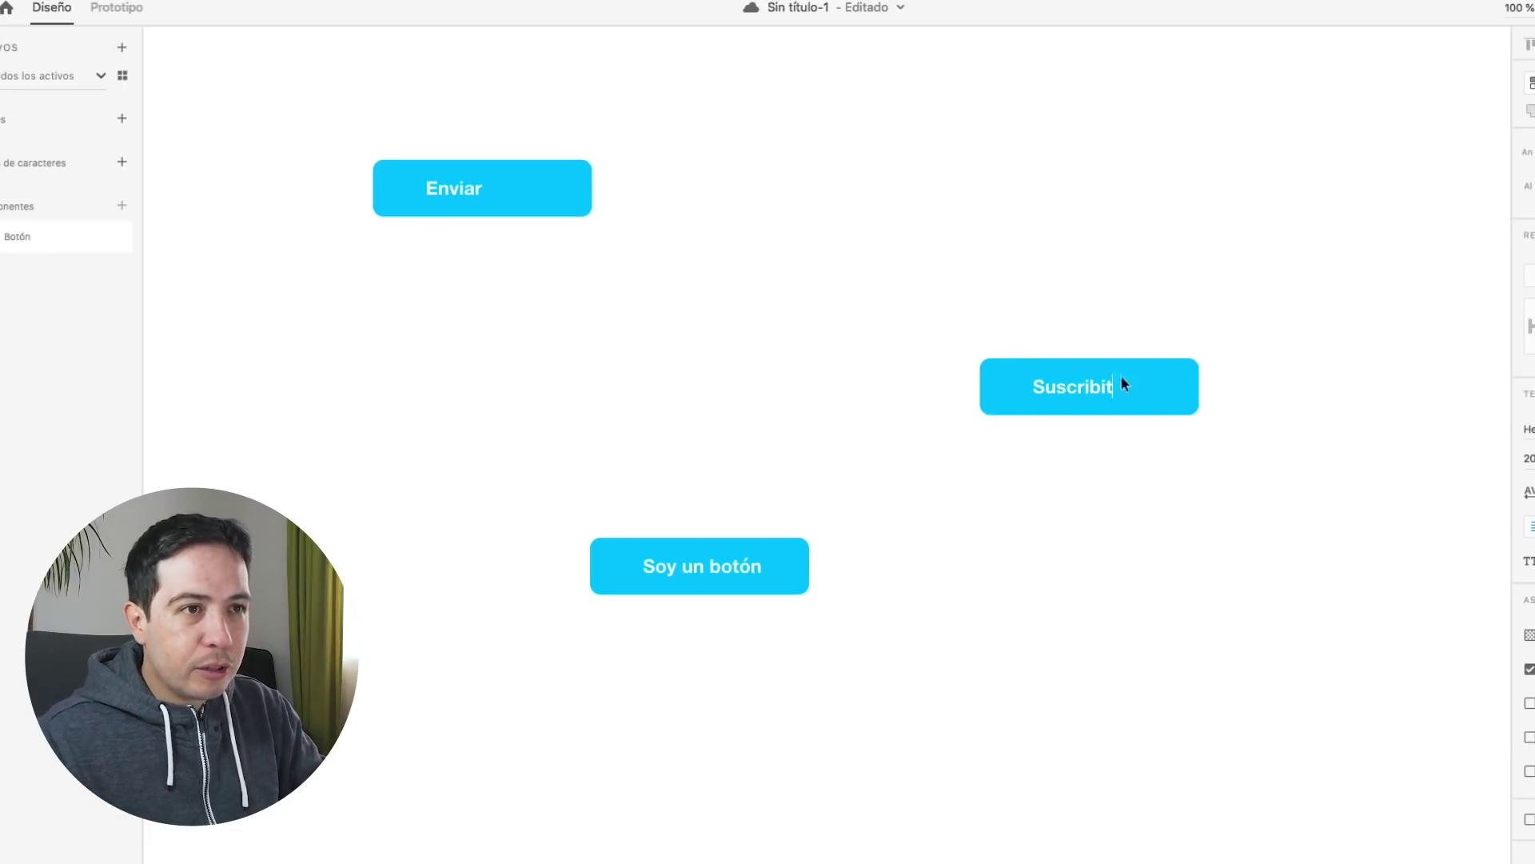
{"action": "key", "text": "BackSpace"}
{"action": "type", "text": "r"}
{"action": "key", "text": "Escape"}
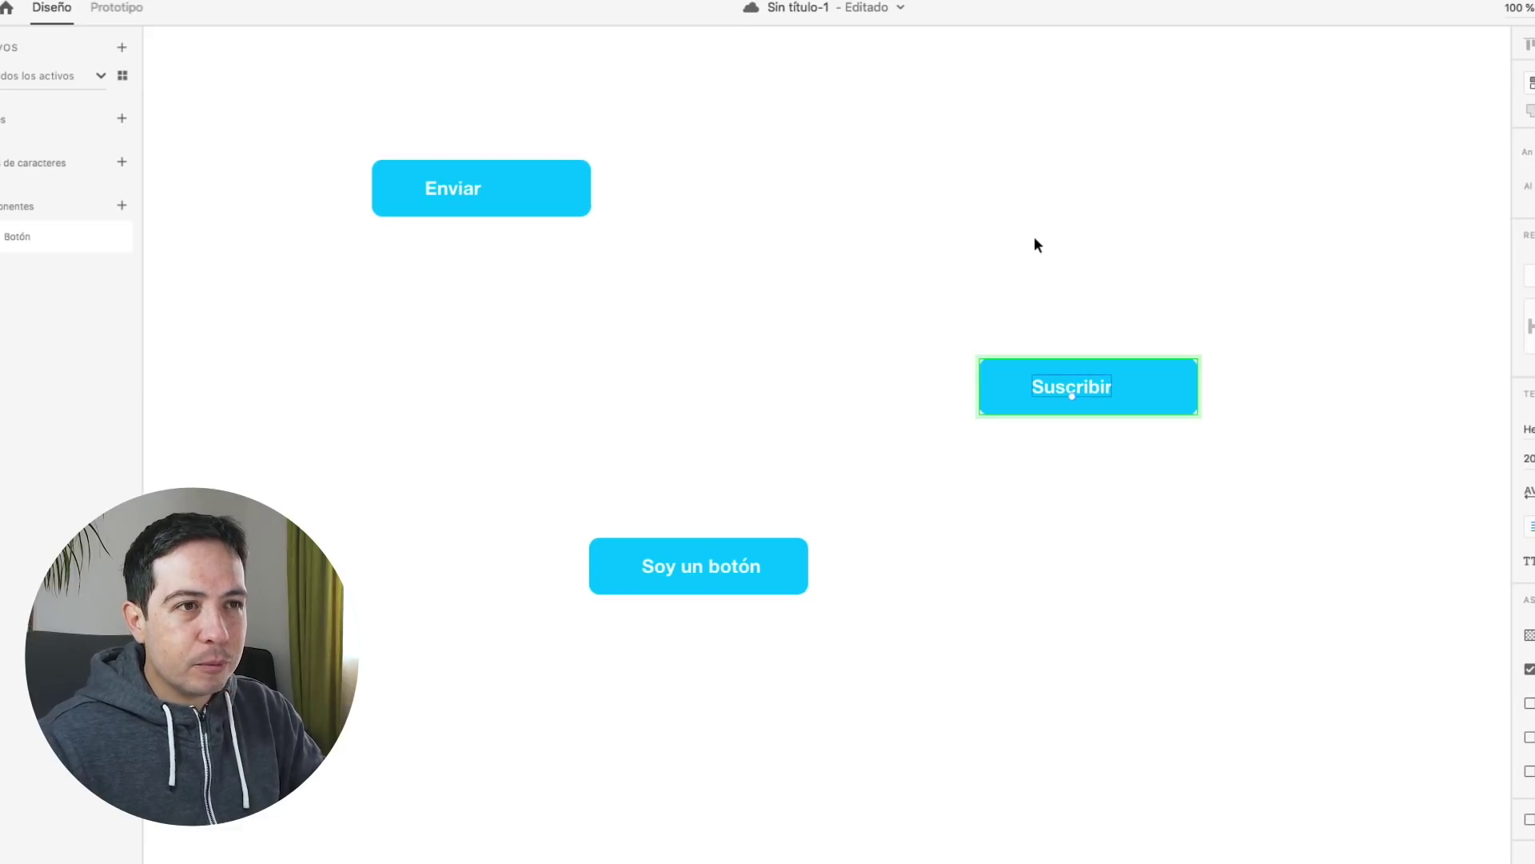
{"action": "scroll", "coordinate": [955, 272], "scroll_direction": "down", "scroll_amount": 3}
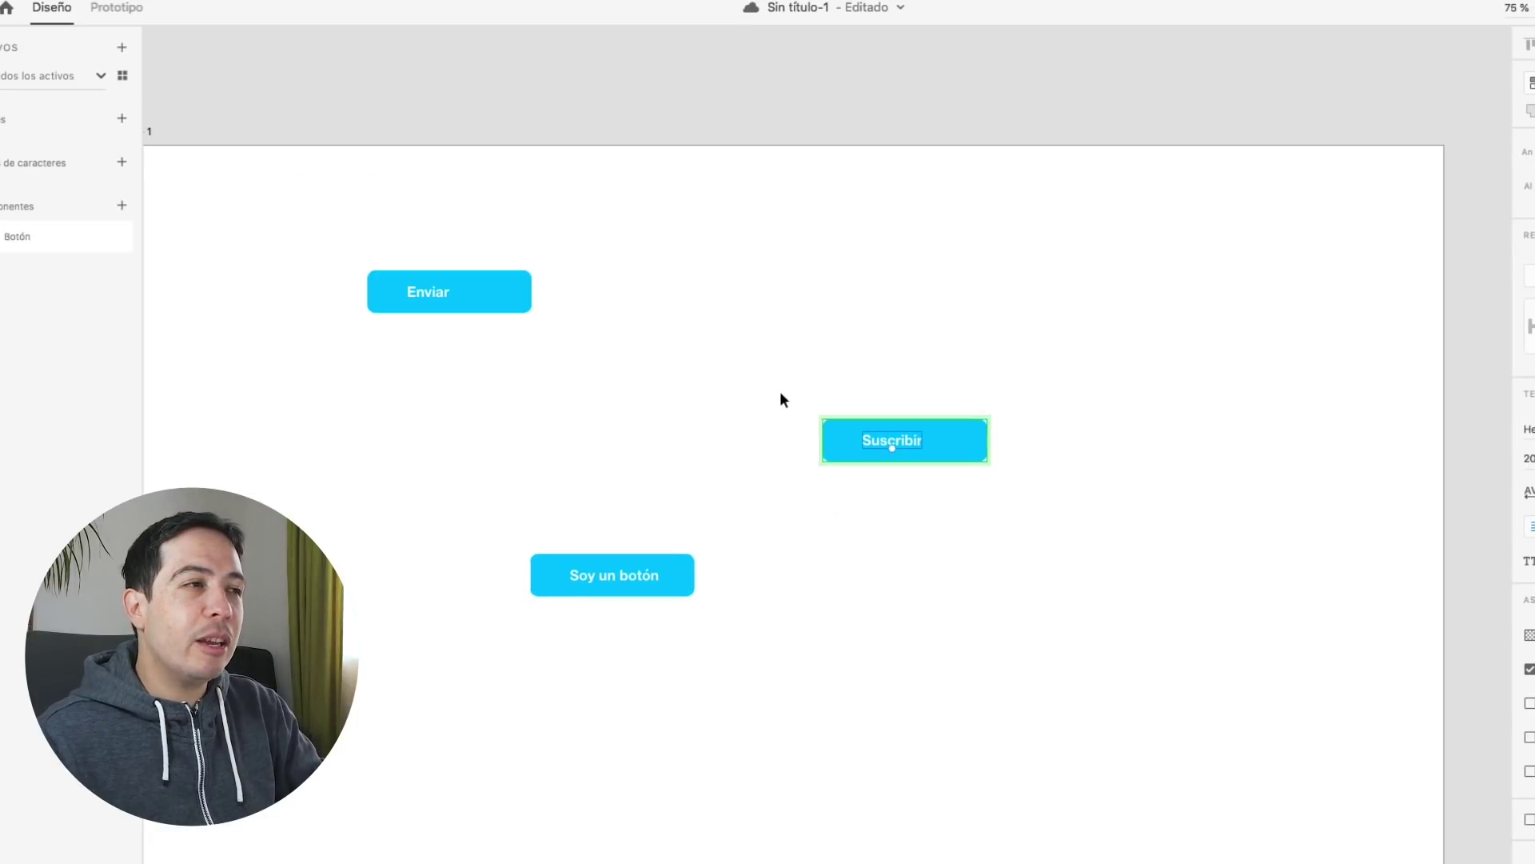
{"action": "left_click", "coordinate": [622, 349]}
{"action": "left_click_drag", "start_coordinate": [622, 349], "coordinate": [781, 286]}
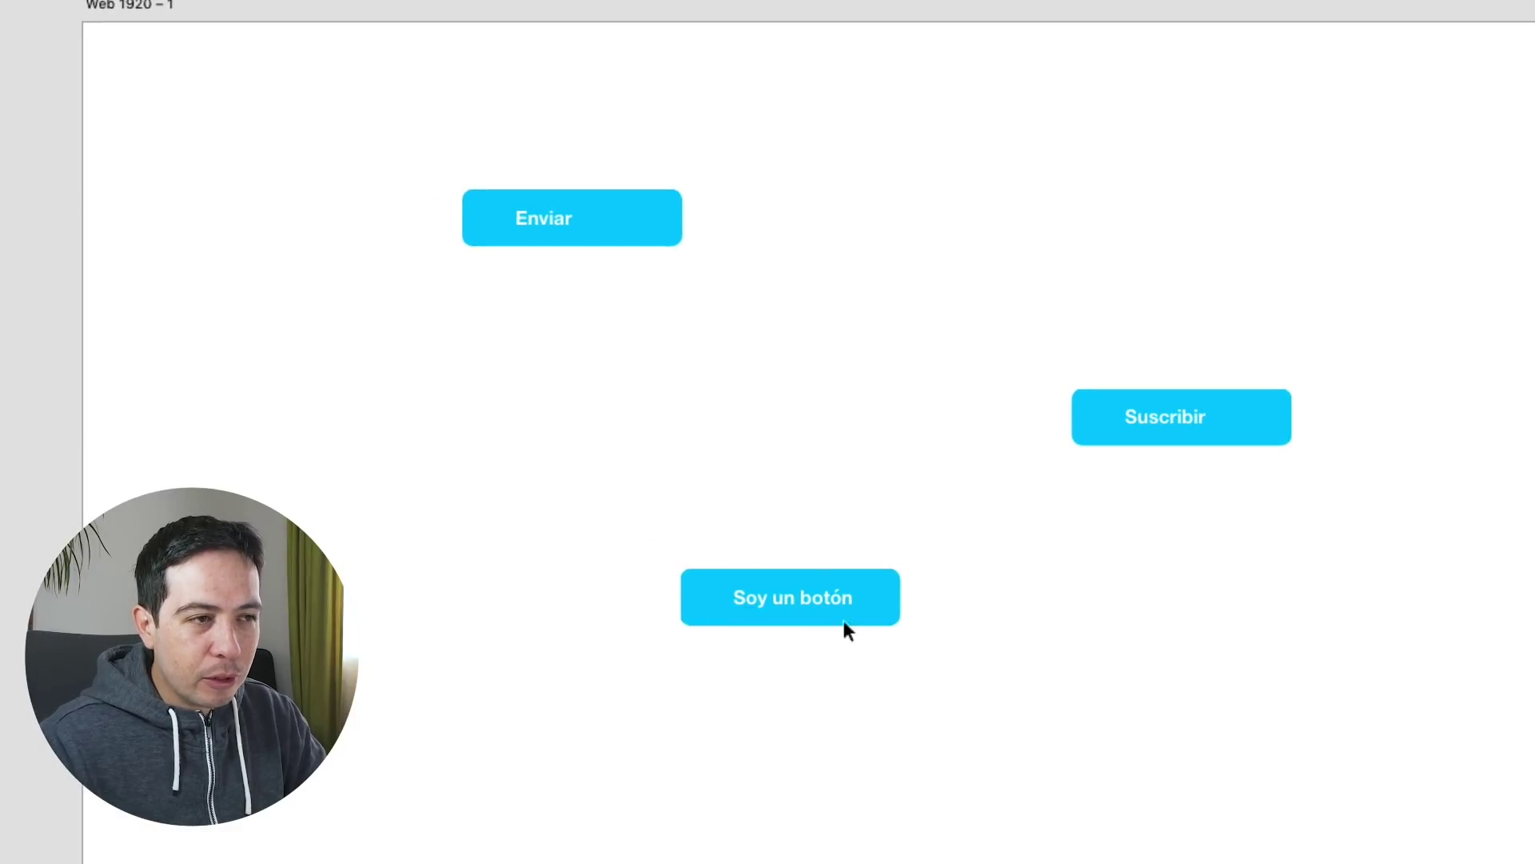
{"action": "left_click", "coordinate": [694, 611]}
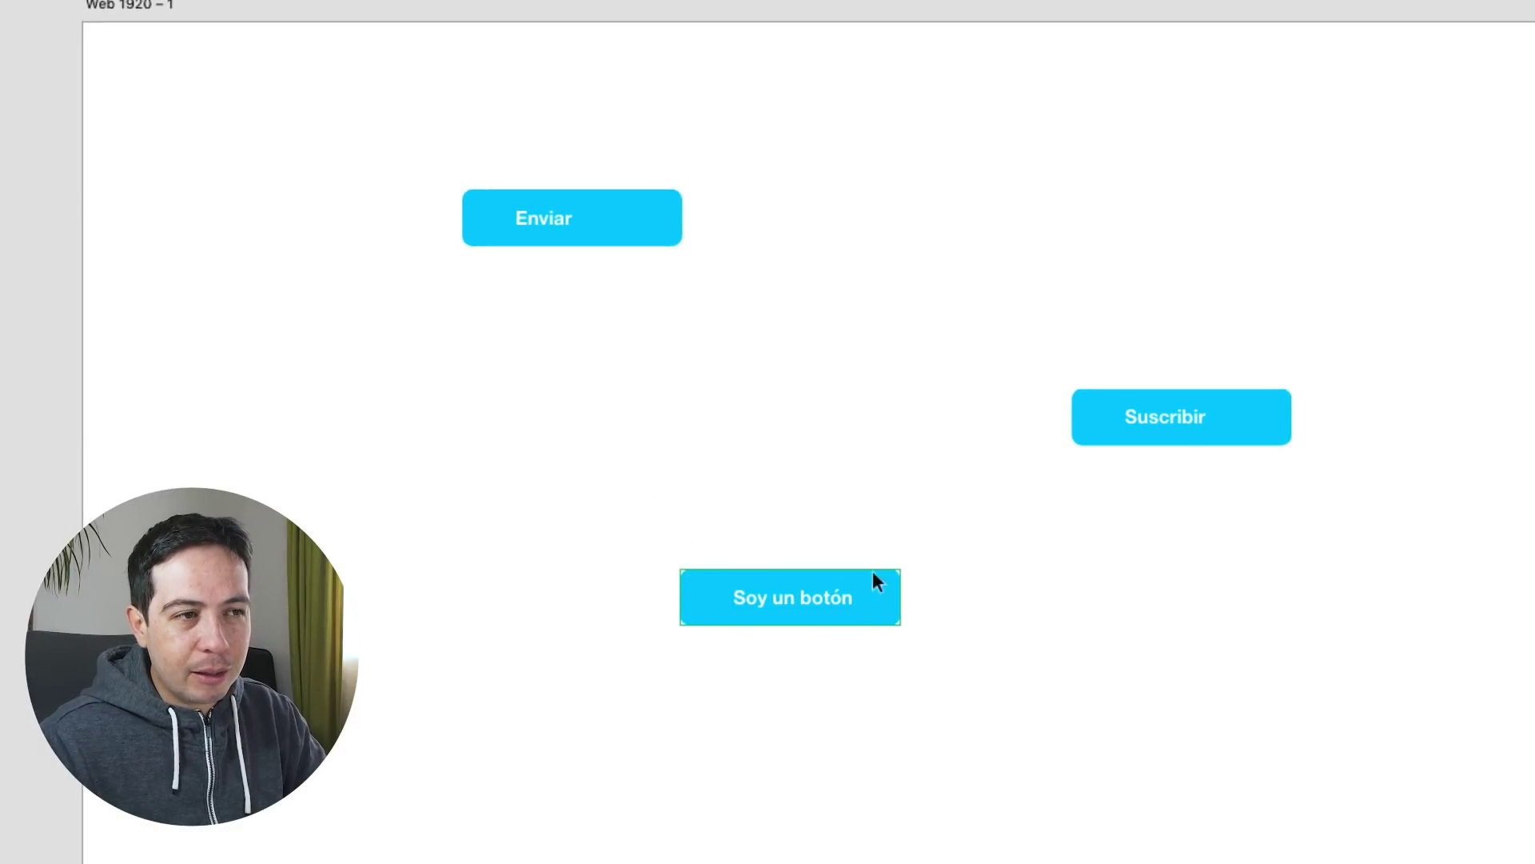
{"action": "left_click", "coordinate": [554, 213]}
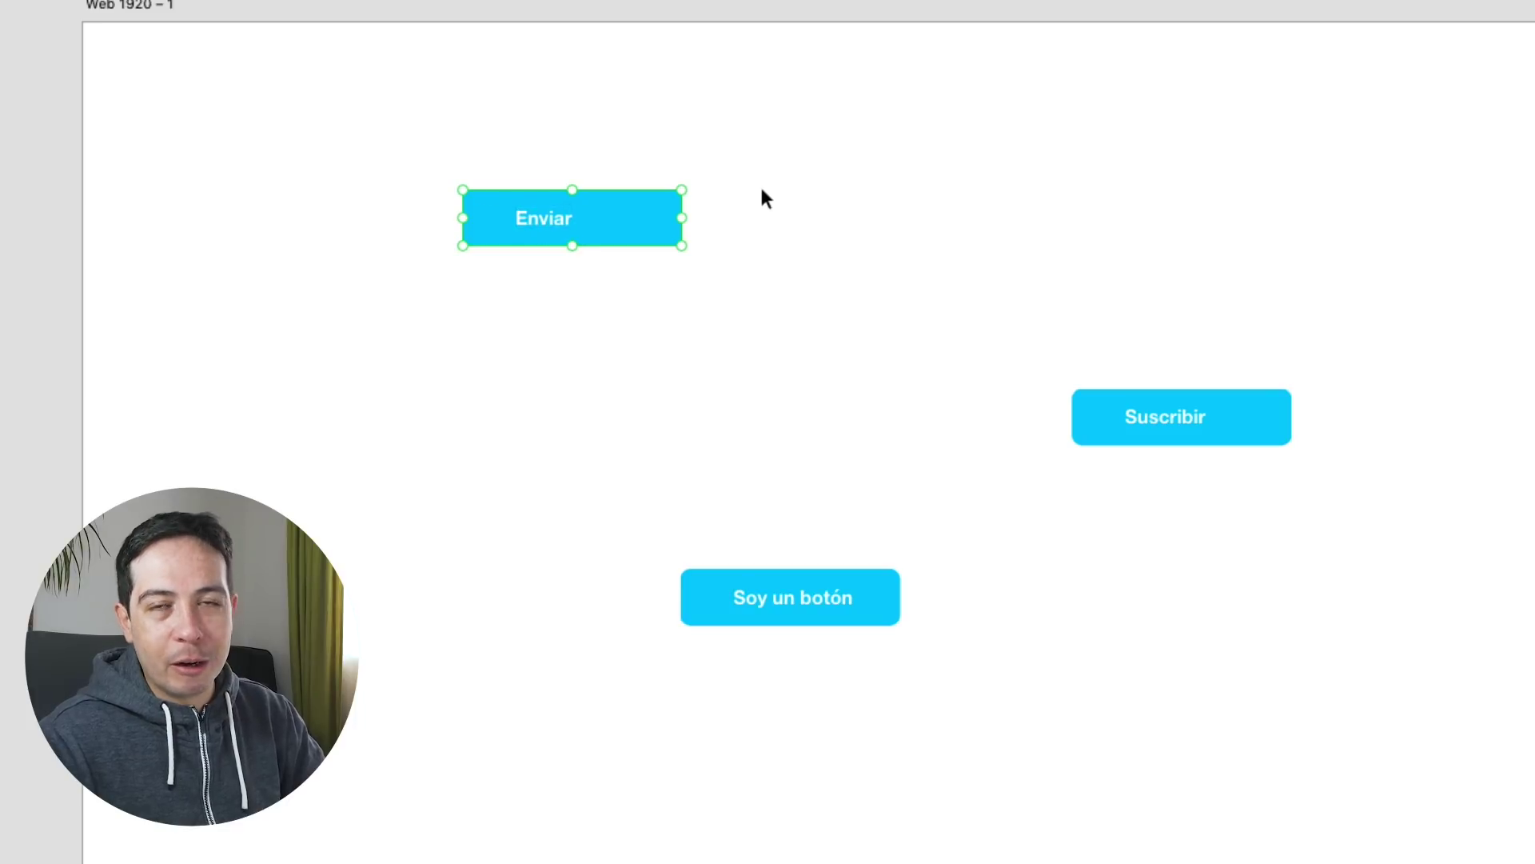
{"action": "scroll", "coordinate": [709, 316], "scroll_direction": "down", "scroll_amount": 2}
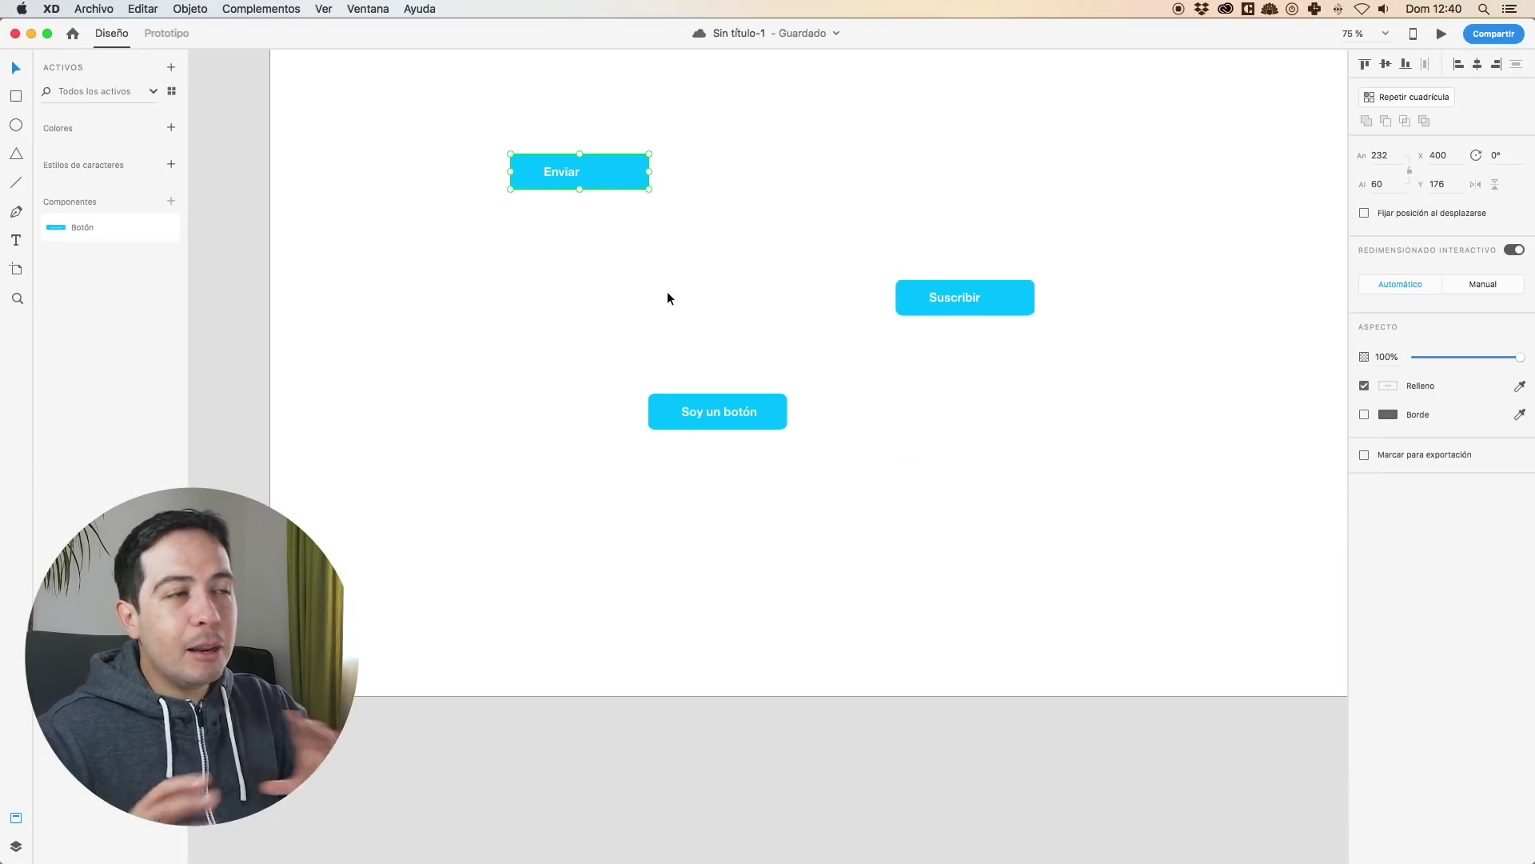
{"action": "scroll", "coordinate": [648, 235], "scroll_direction": "up", "scroll_amount": 1}
{"action": "left_click", "coordinate": [646, 236]}
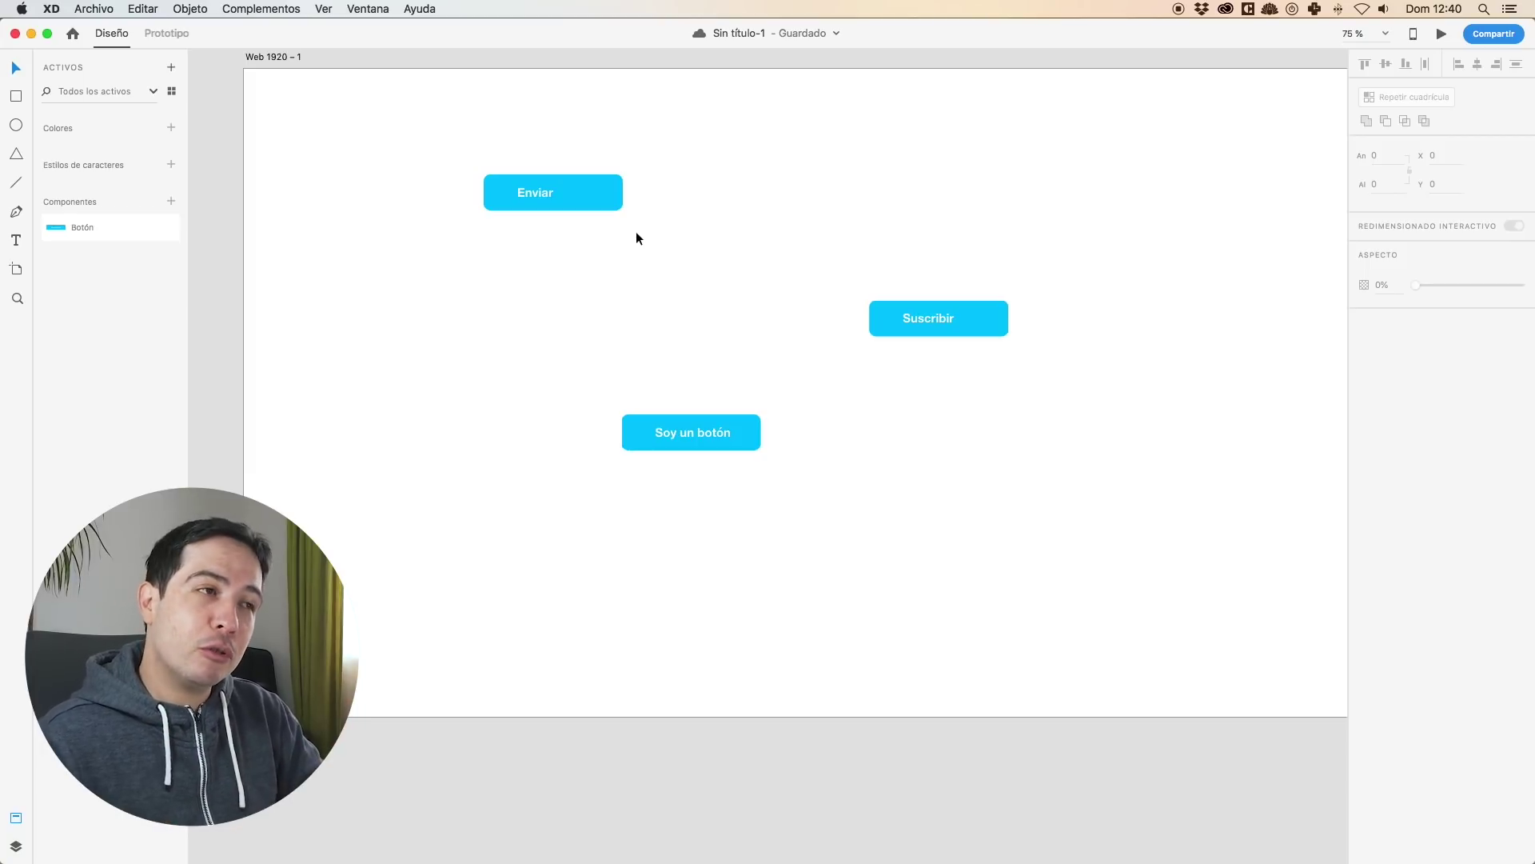
{"action": "left_click", "coordinate": [524, 193]}
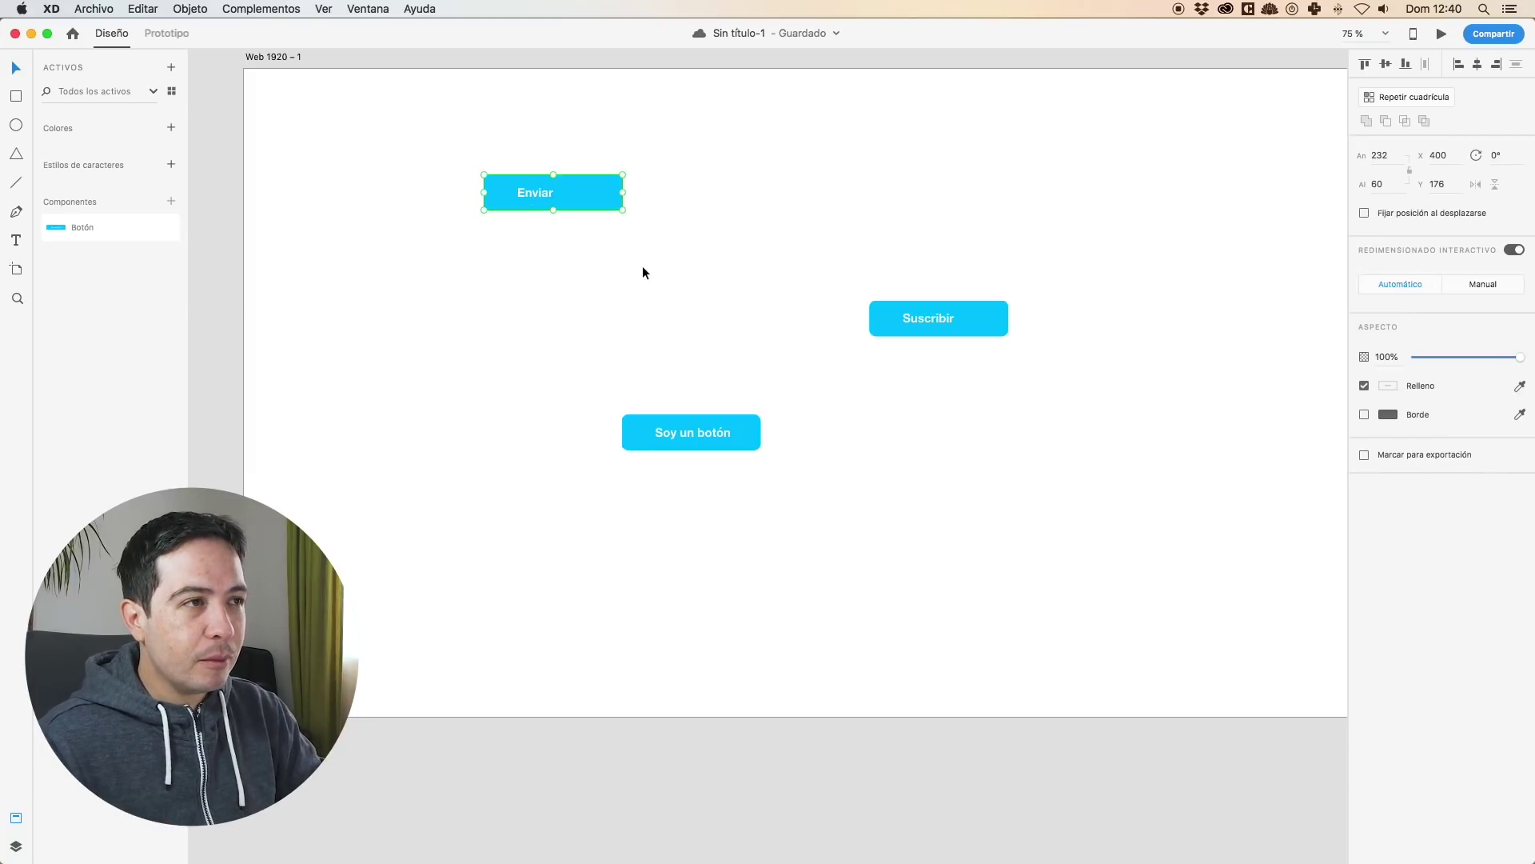
{"action": "left_click", "coordinate": [720, 340]}
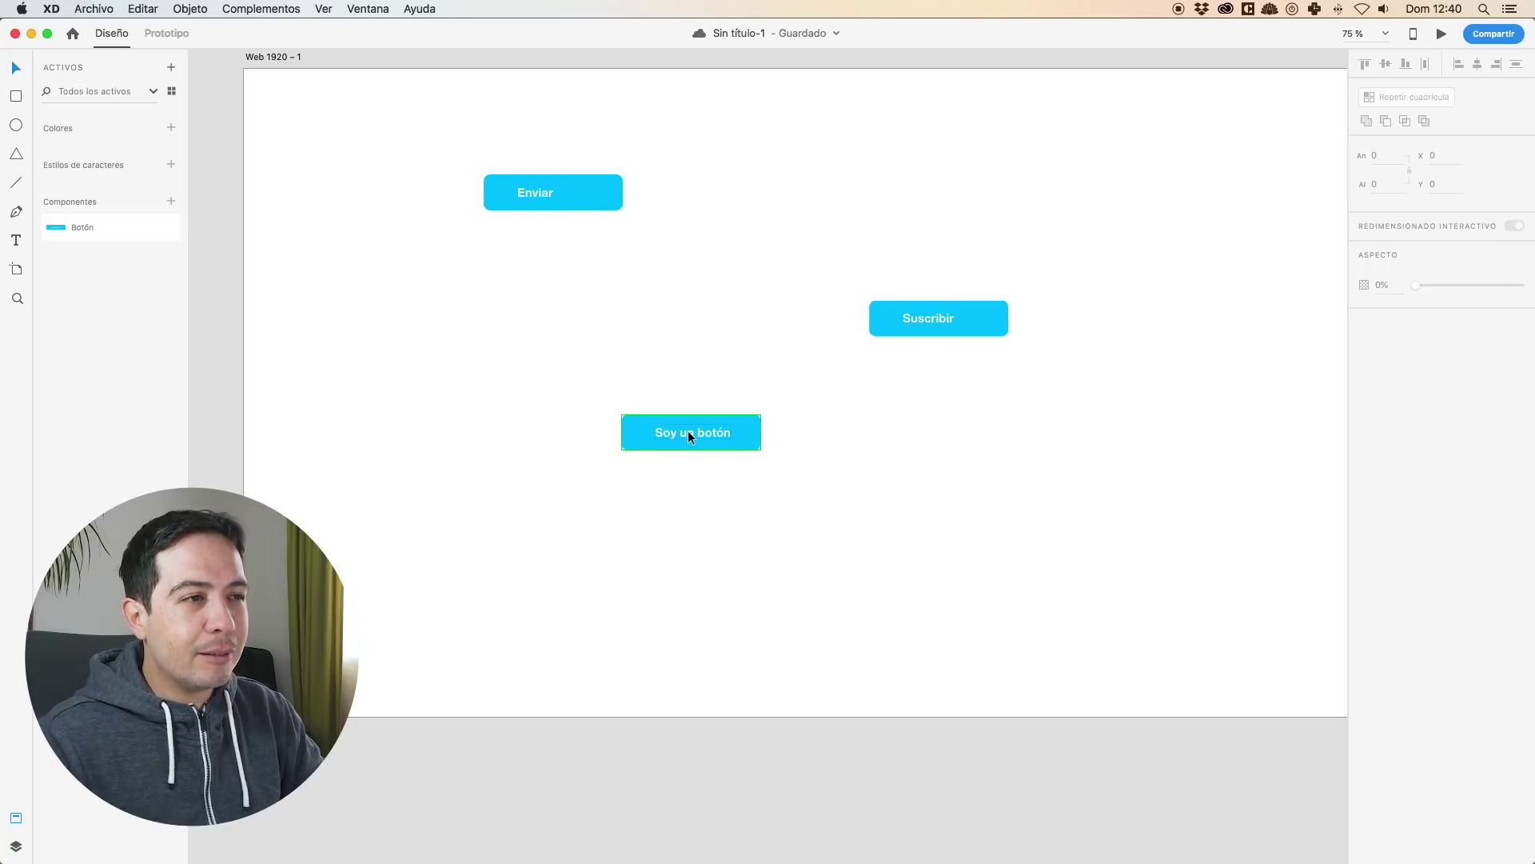
Try stretching the "Enviar" button instance to a width of about 1013 and undo the resize.
{"action": "left_click", "coordinate": [588, 200]}
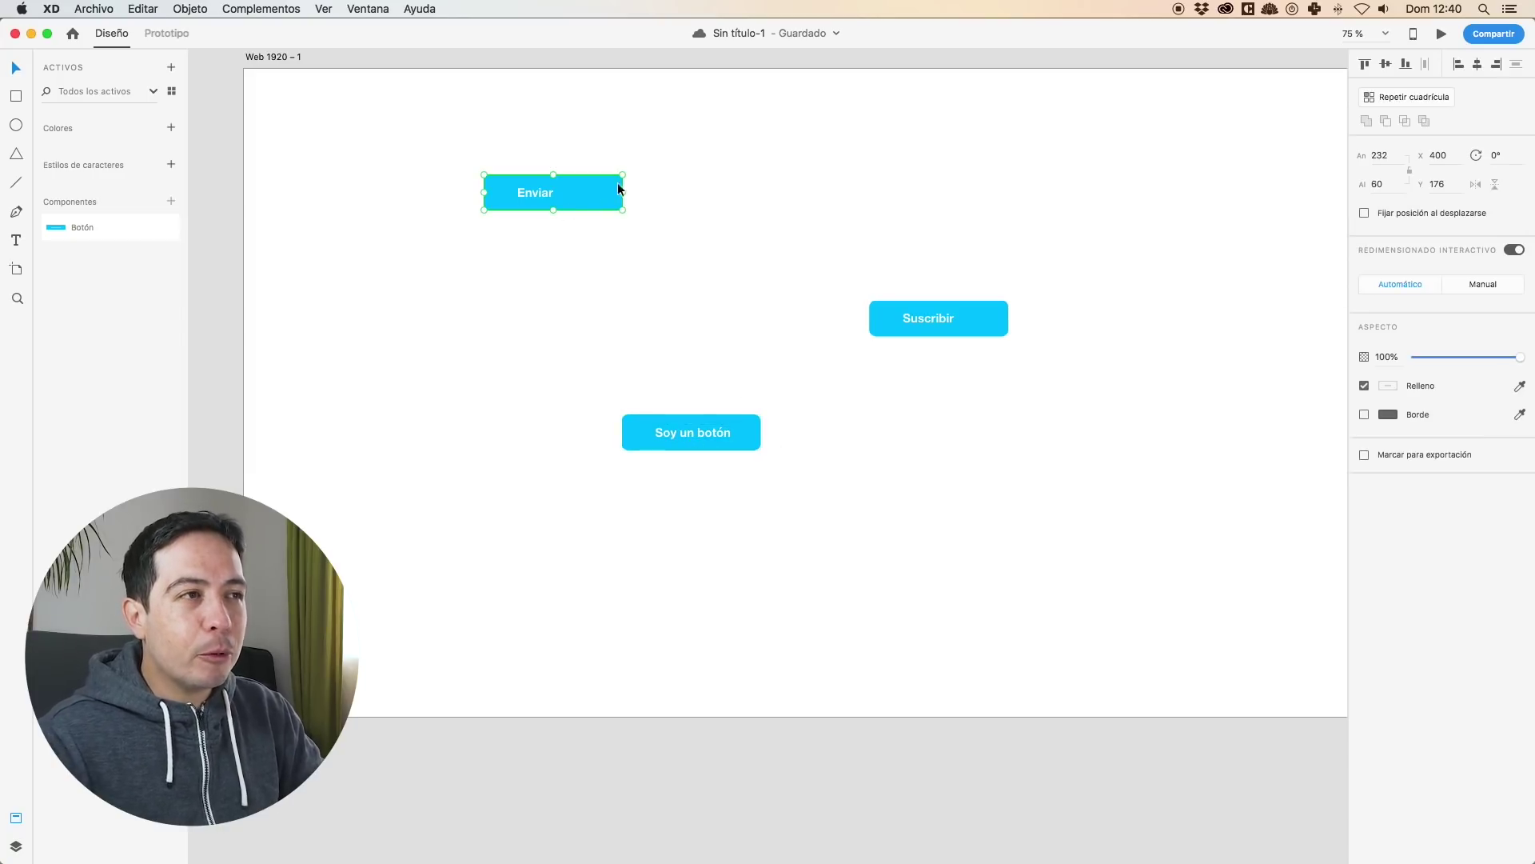
{"action": "left_click_drag", "start_coordinate": [625, 193], "coordinate": [1092, 206]}
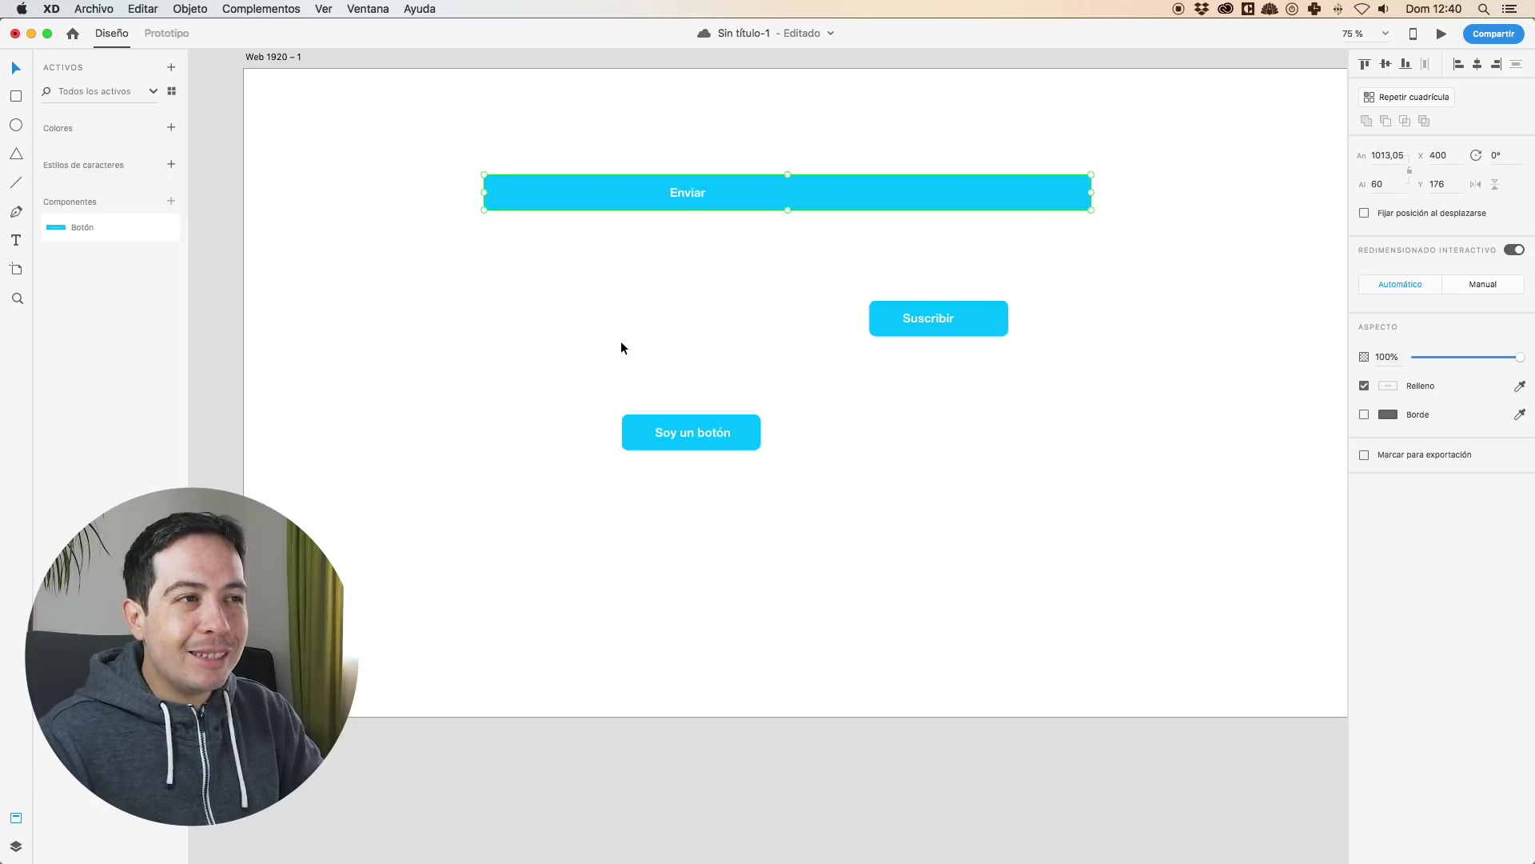
{"action": "left_click", "coordinate": [620, 341]}
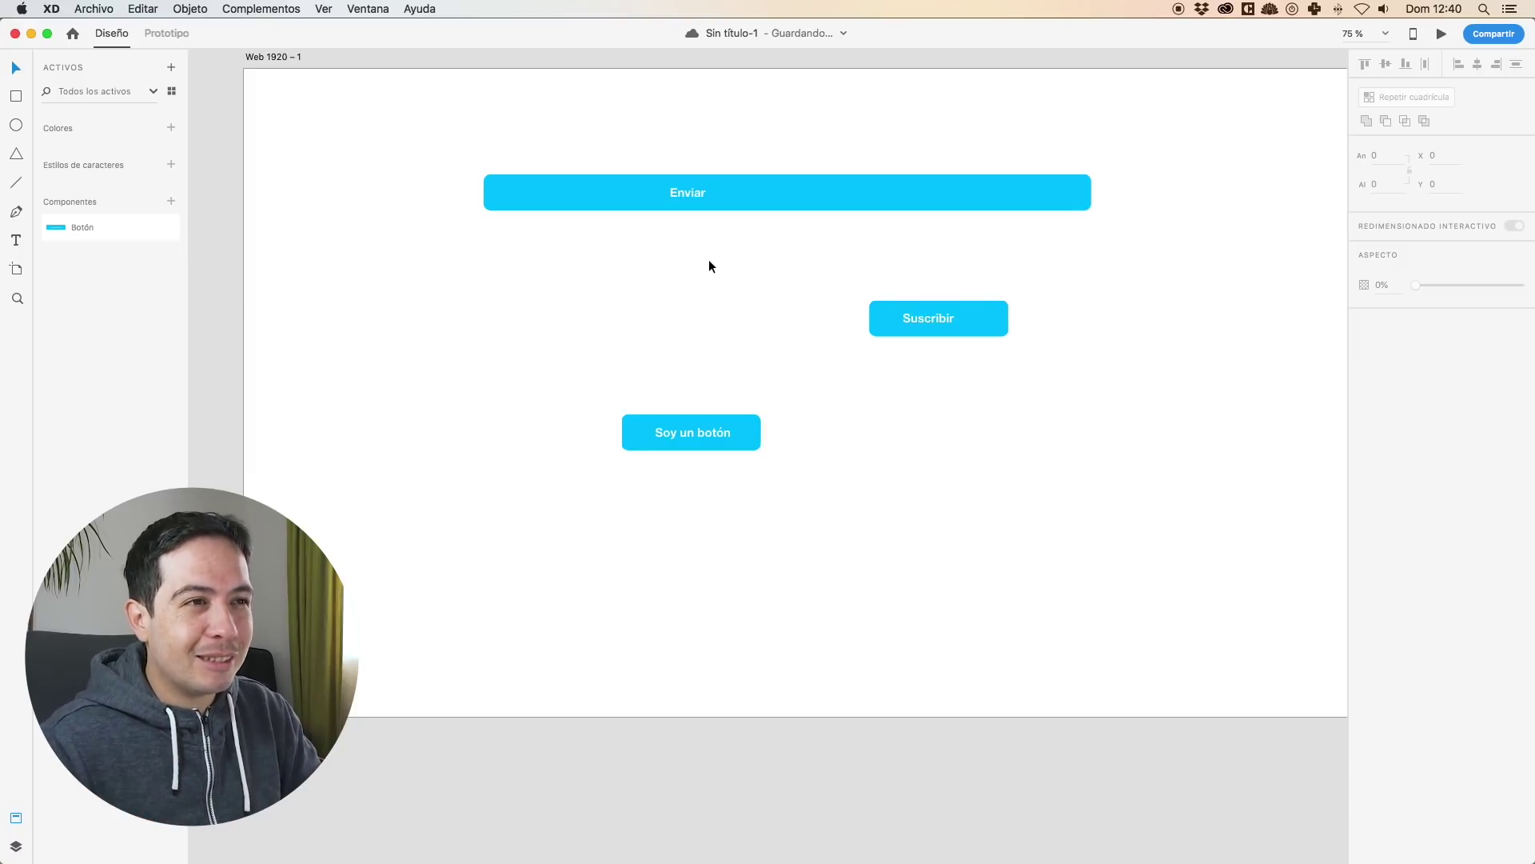
{"action": "key", "text": "super+z"}
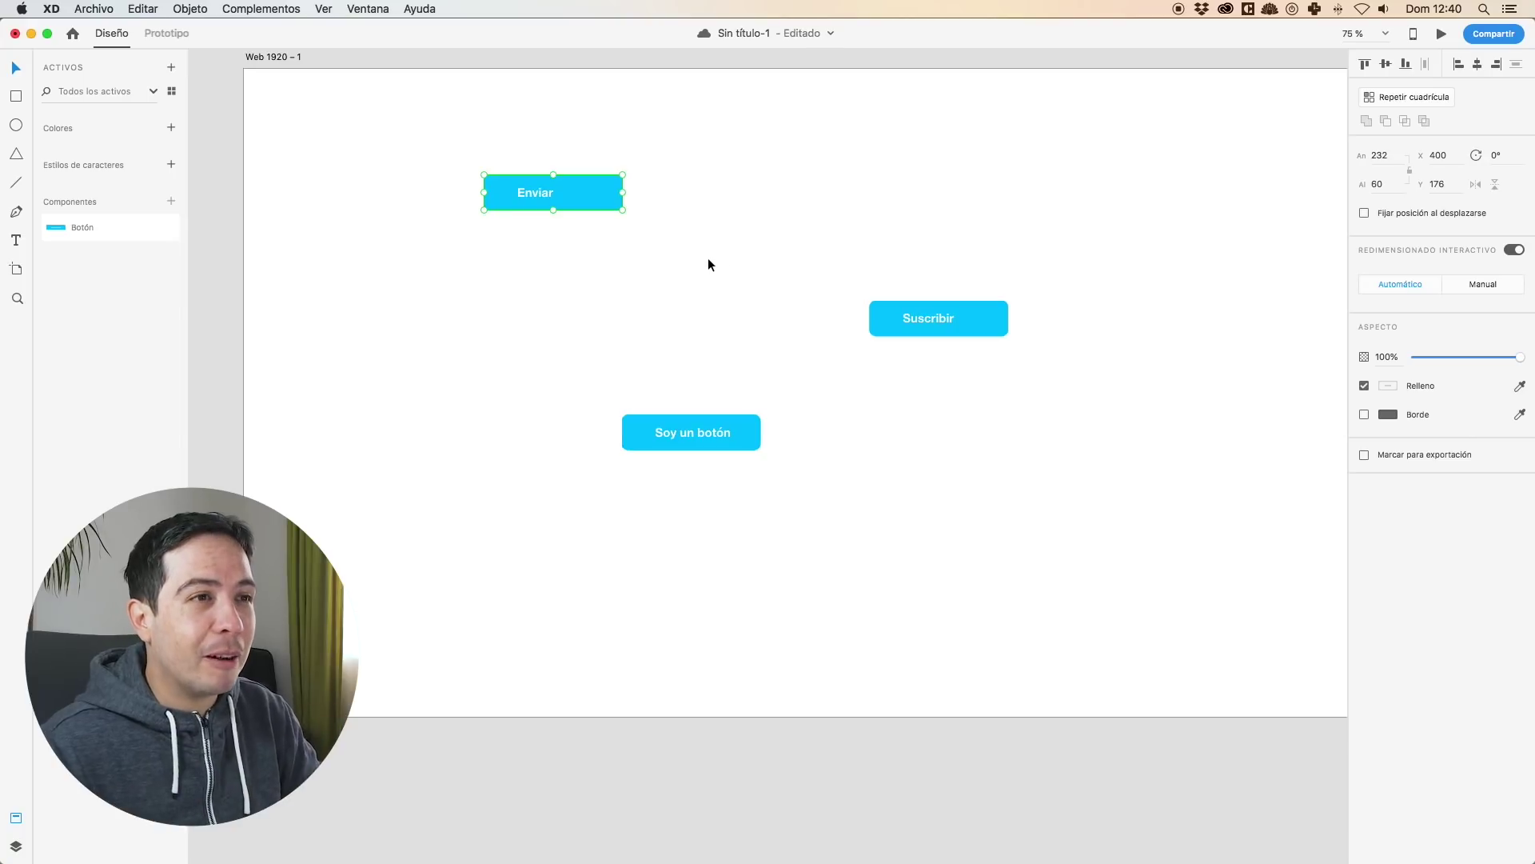
Try resizing the "Enviar" button instance from its lower-right corner and undo the change.
{"action": "left_click", "coordinate": [733, 261]}
{"action": "left_click", "coordinate": [590, 192]}
{"action": "left_click_drag", "start_coordinate": [623, 210], "coordinate": [651, 261]}
{"action": "key", "text": "super+z"}
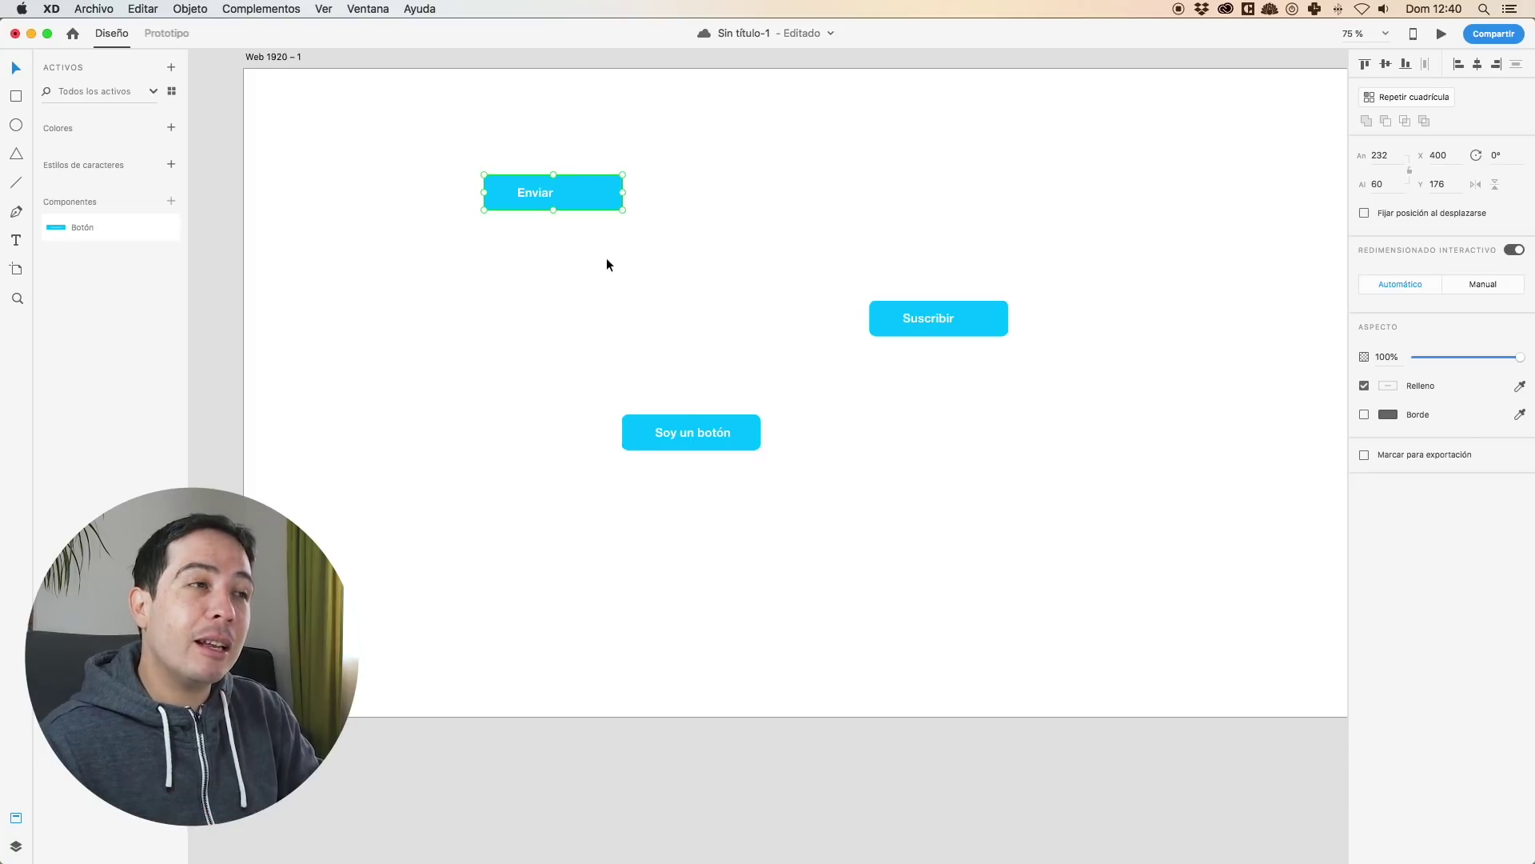
Line up the "Enviar" and "Suscribir" buttons in one row to the right of the "Soy un botón" button.
{"action": "left_click", "coordinate": [952, 315]}
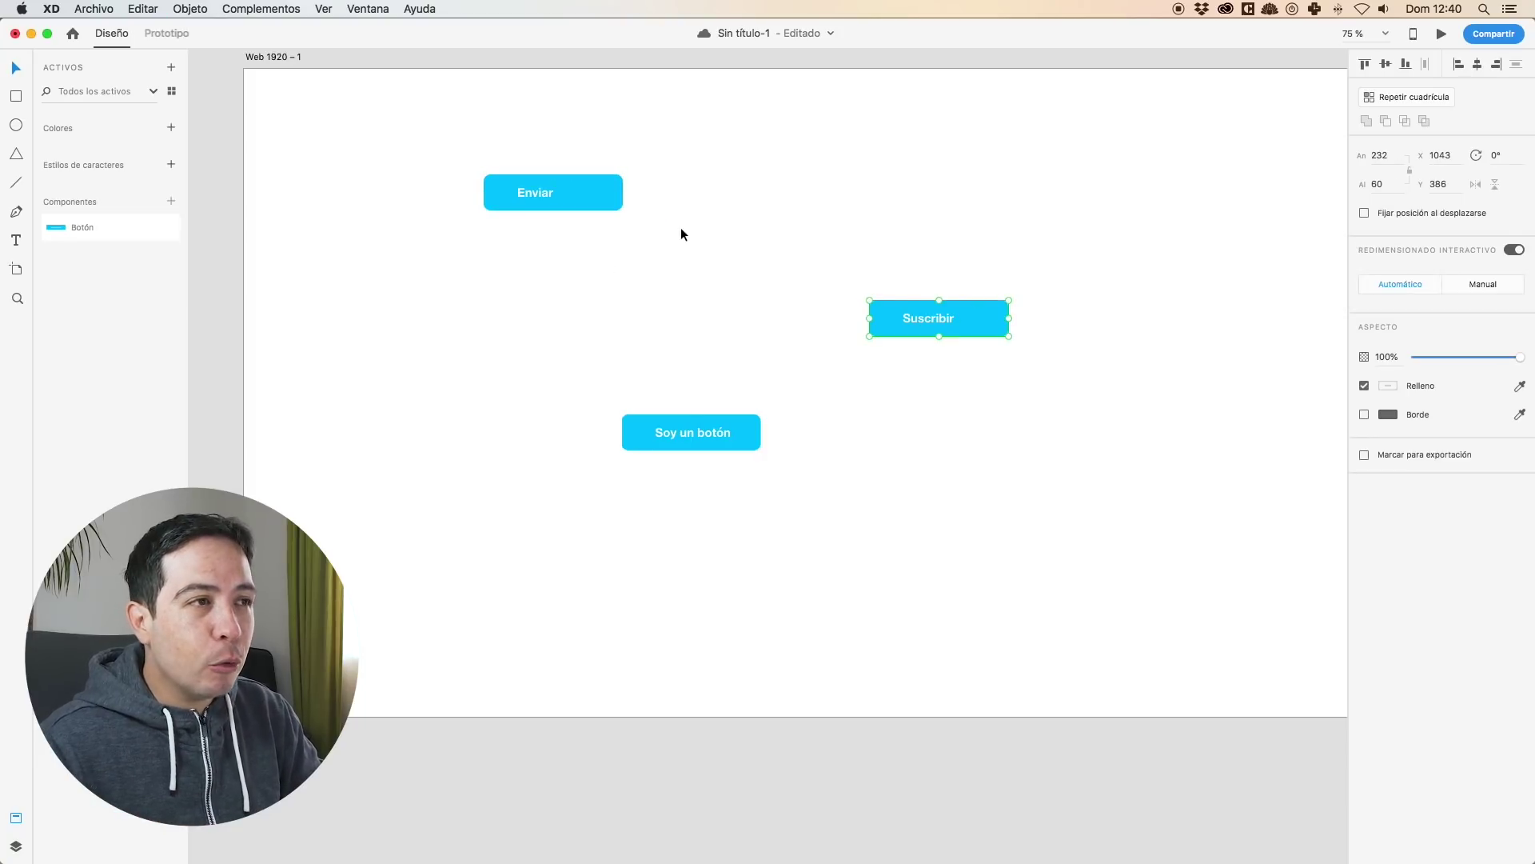
{"action": "left_click", "coordinate": [635, 247]}
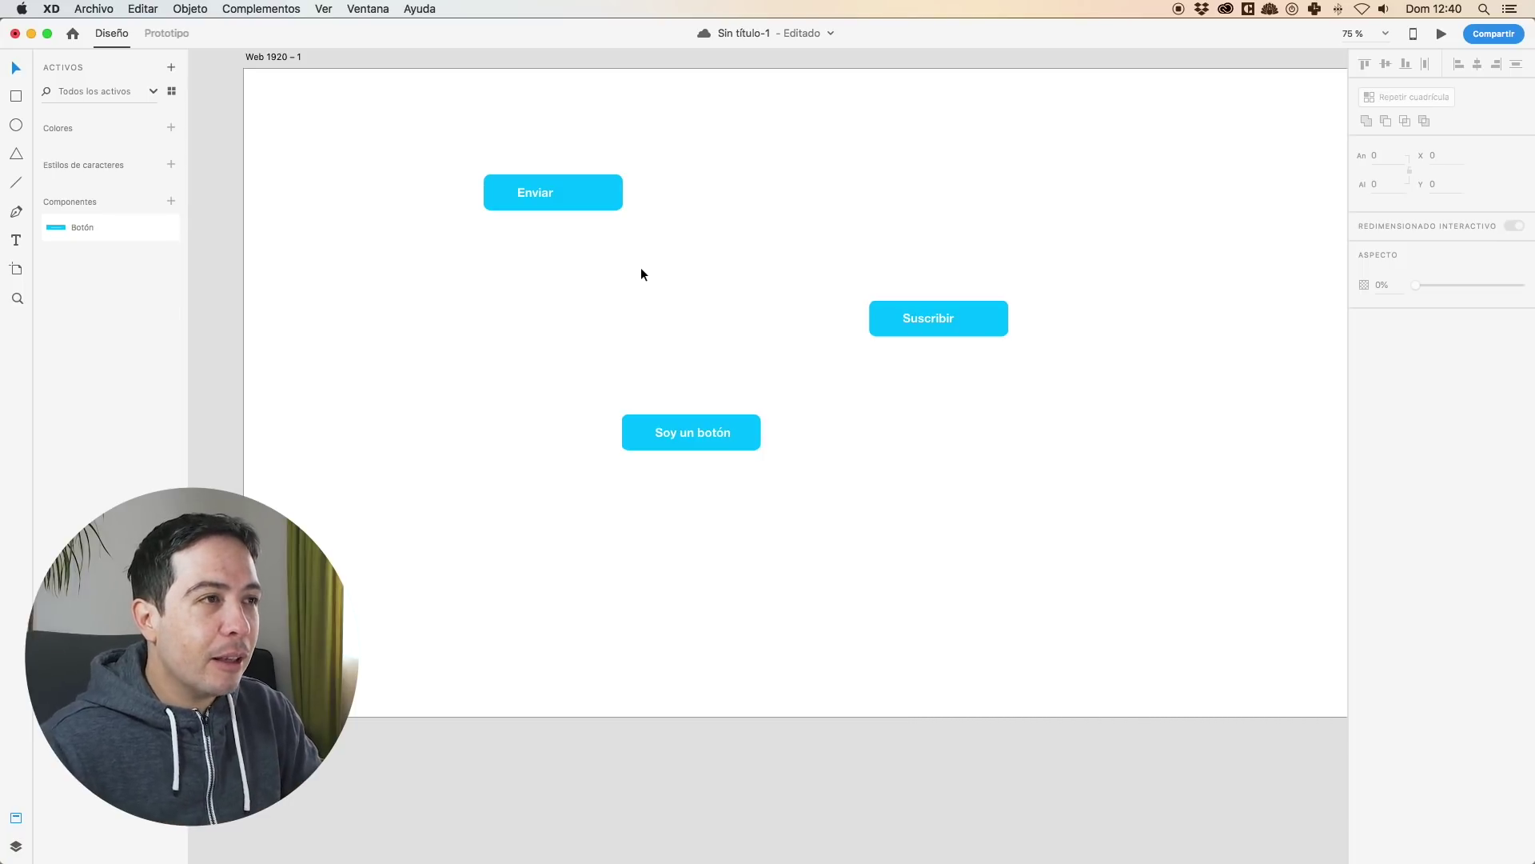
{"action": "left_click_drag", "start_coordinate": [504, 137], "coordinate": [948, 296]}
{"action": "mouse_move", "coordinate": [545, 189]}
{"action": "left_mouse_down"}
{"action": "mouse_move", "coordinate": [929, 432]}
{"action": "mouse_move", "coordinate": [832, 429]}
{"action": "left_mouse_up"}
{"action": "left_click_drag", "start_coordinate": [929, 329], "coordinate": [969, 438]}
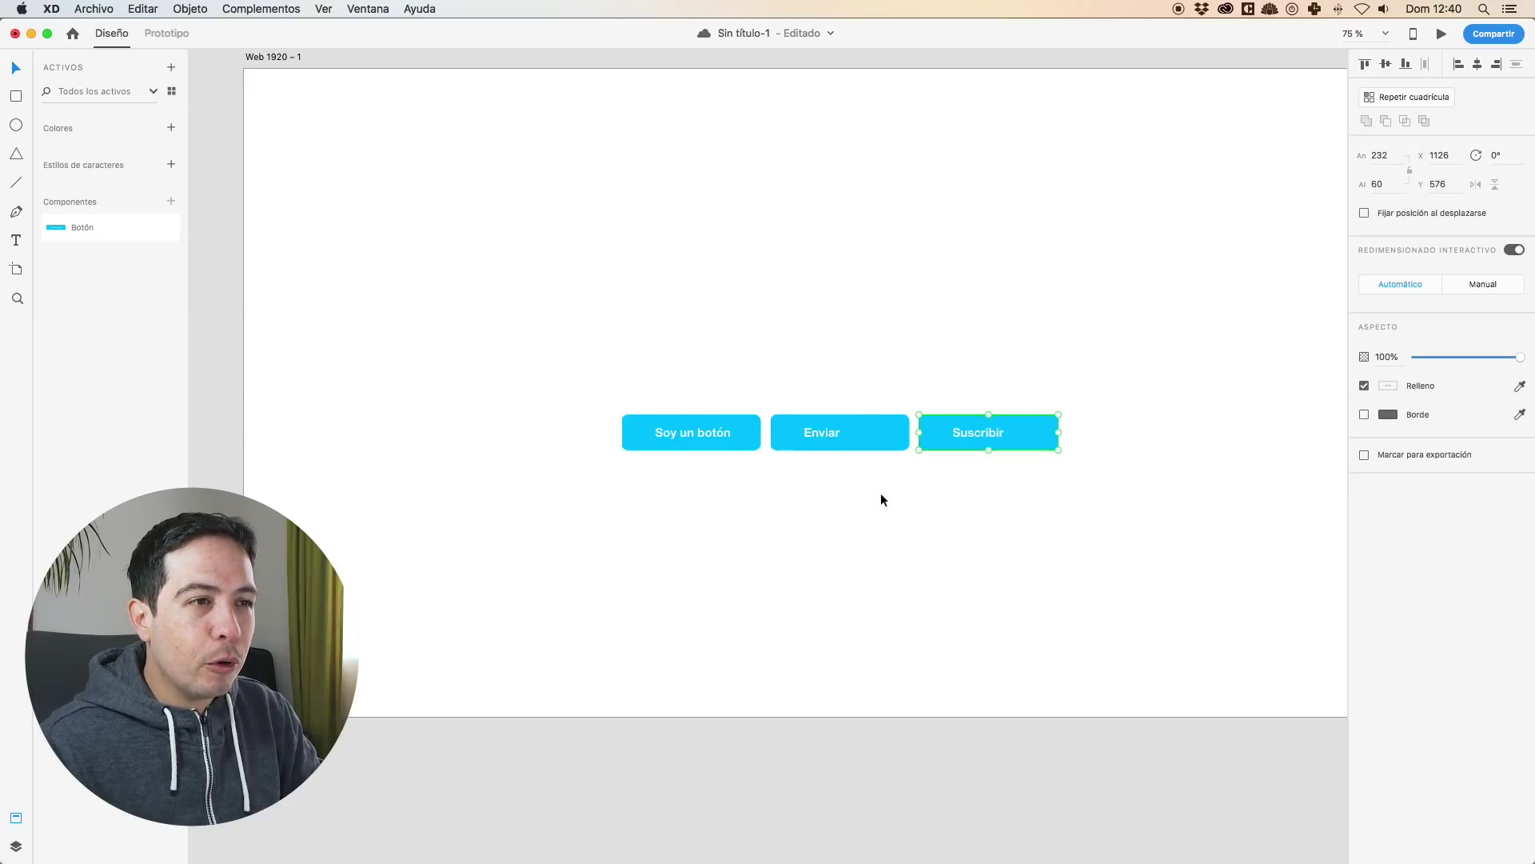
Set the fill of the "Enviar" instance's background rectangle to the light grey #D2DFE3.
{"action": "left_click", "coordinate": [902, 477]}
{"action": "left_click", "coordinate": [868, 425]}
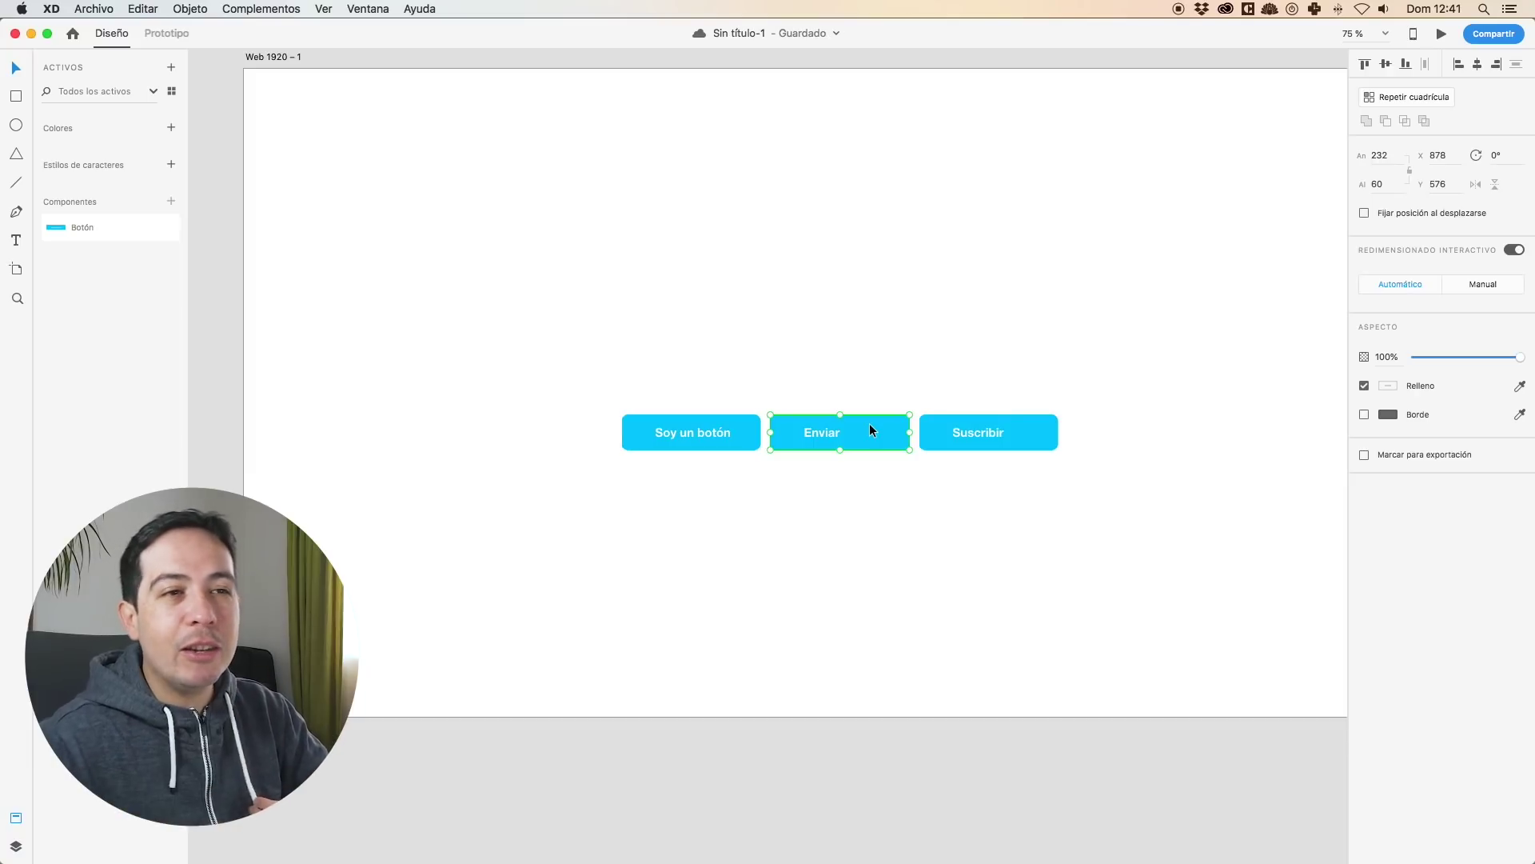
{"action": "left_click", "coordinate": [885, 329]}
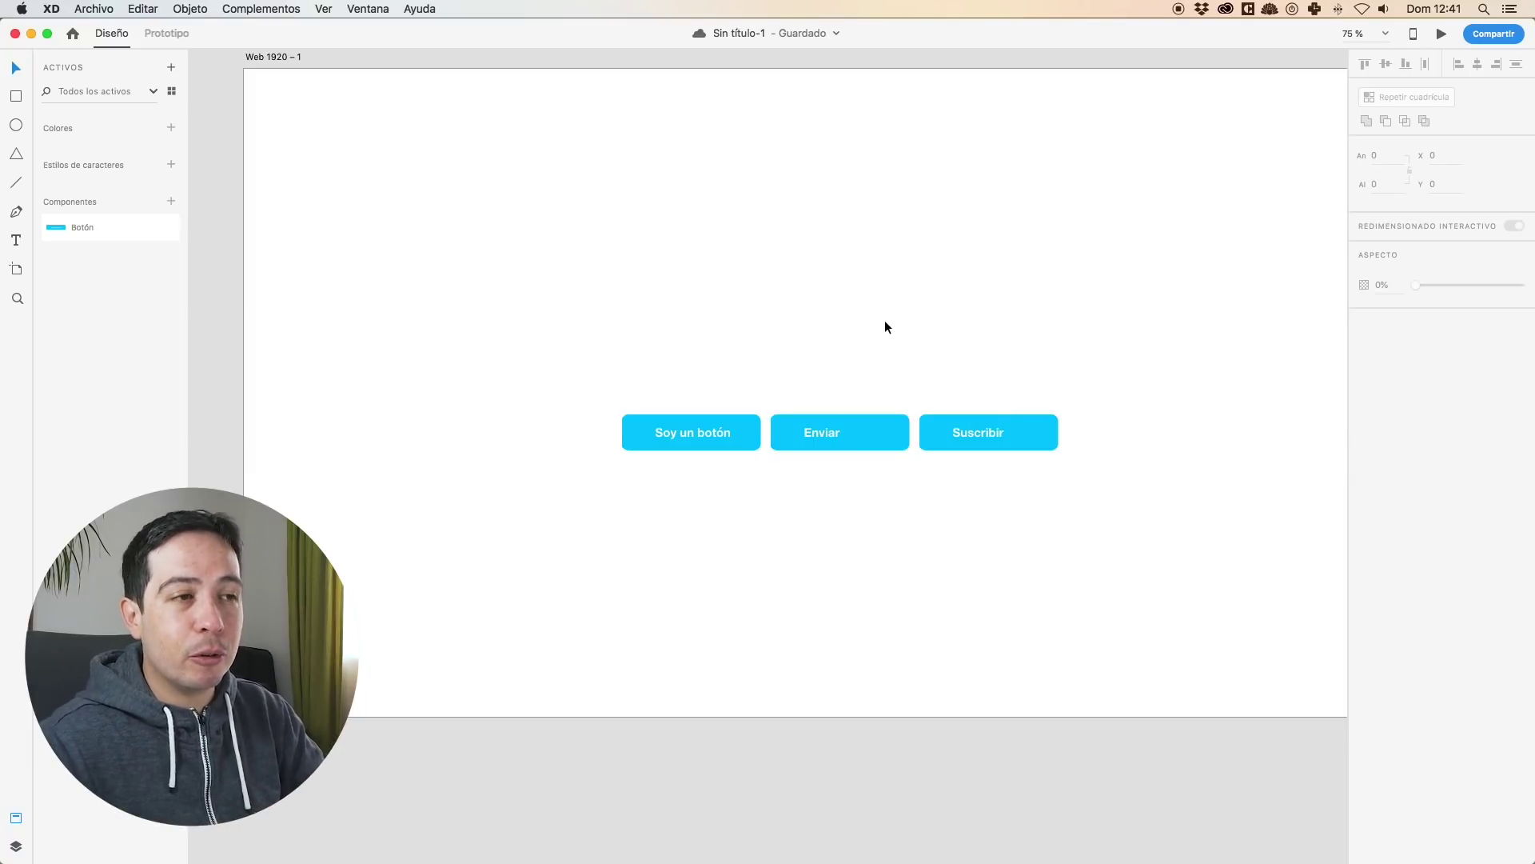
{"action": "left_click", "coordinate": [876, 433]}
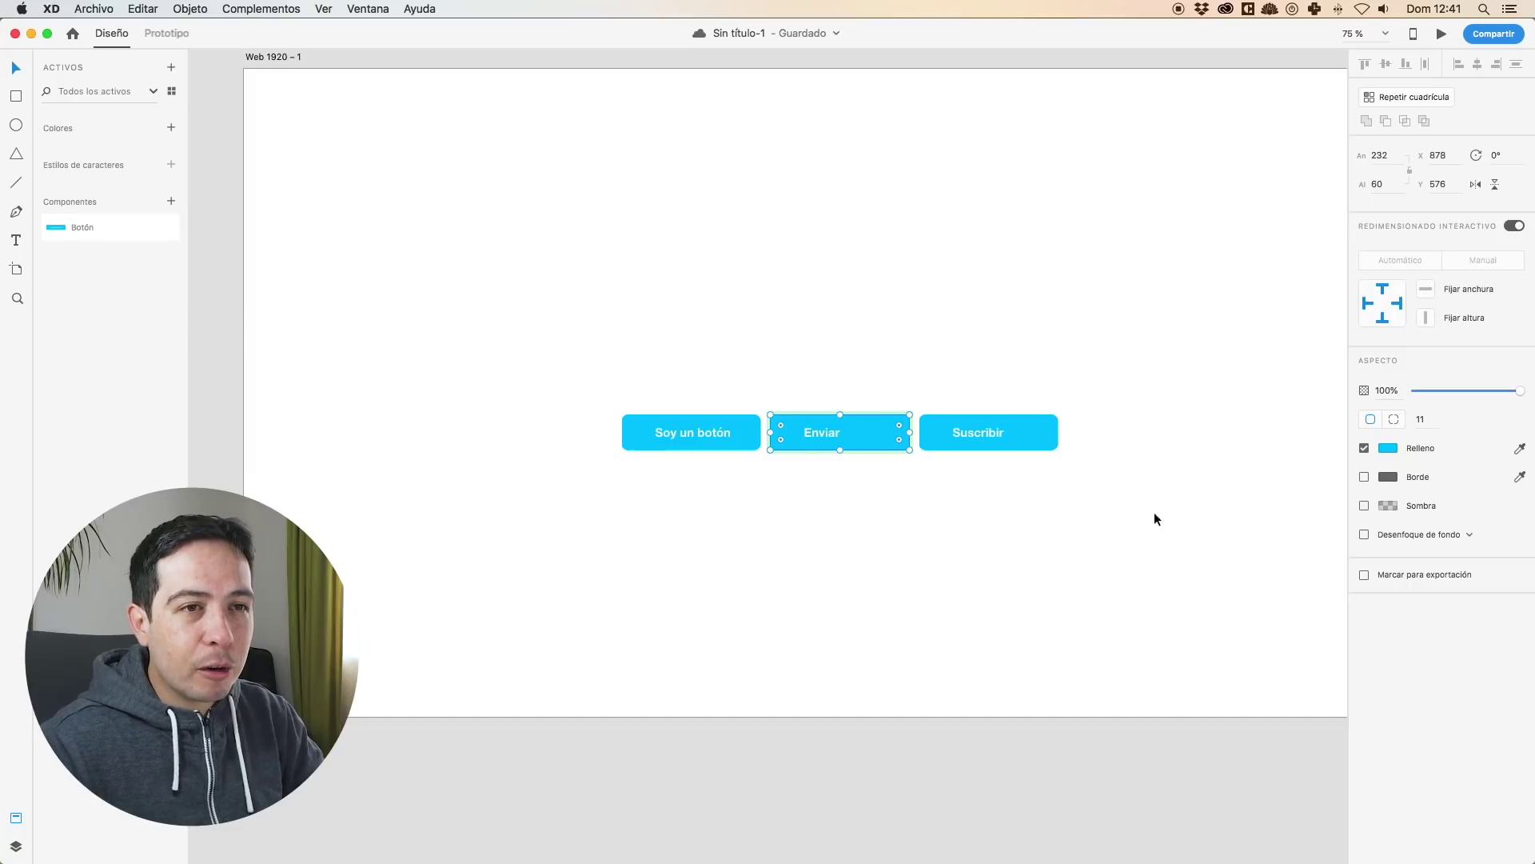
{"action": "left_click", "coordinate": [1389, 448]}
{"action": "left_click_drag", "start_coordinate": [1281, 403], "coordinate": [1206, 380]}
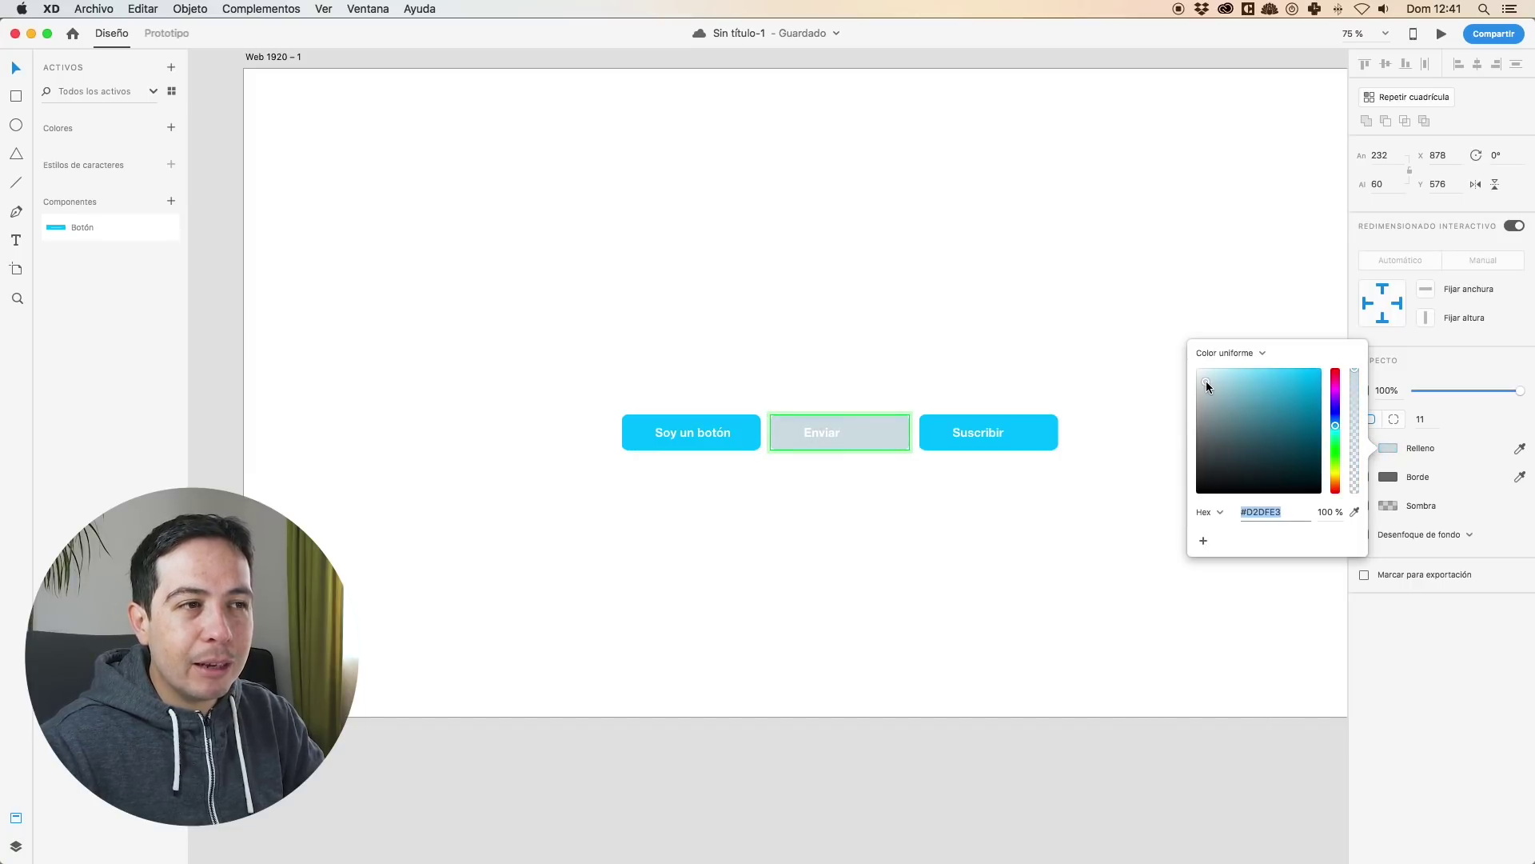
{"action": "left_click", "coordinate": [906, 329]}
{"action": "left_click", "coordinate": [851, 323]}
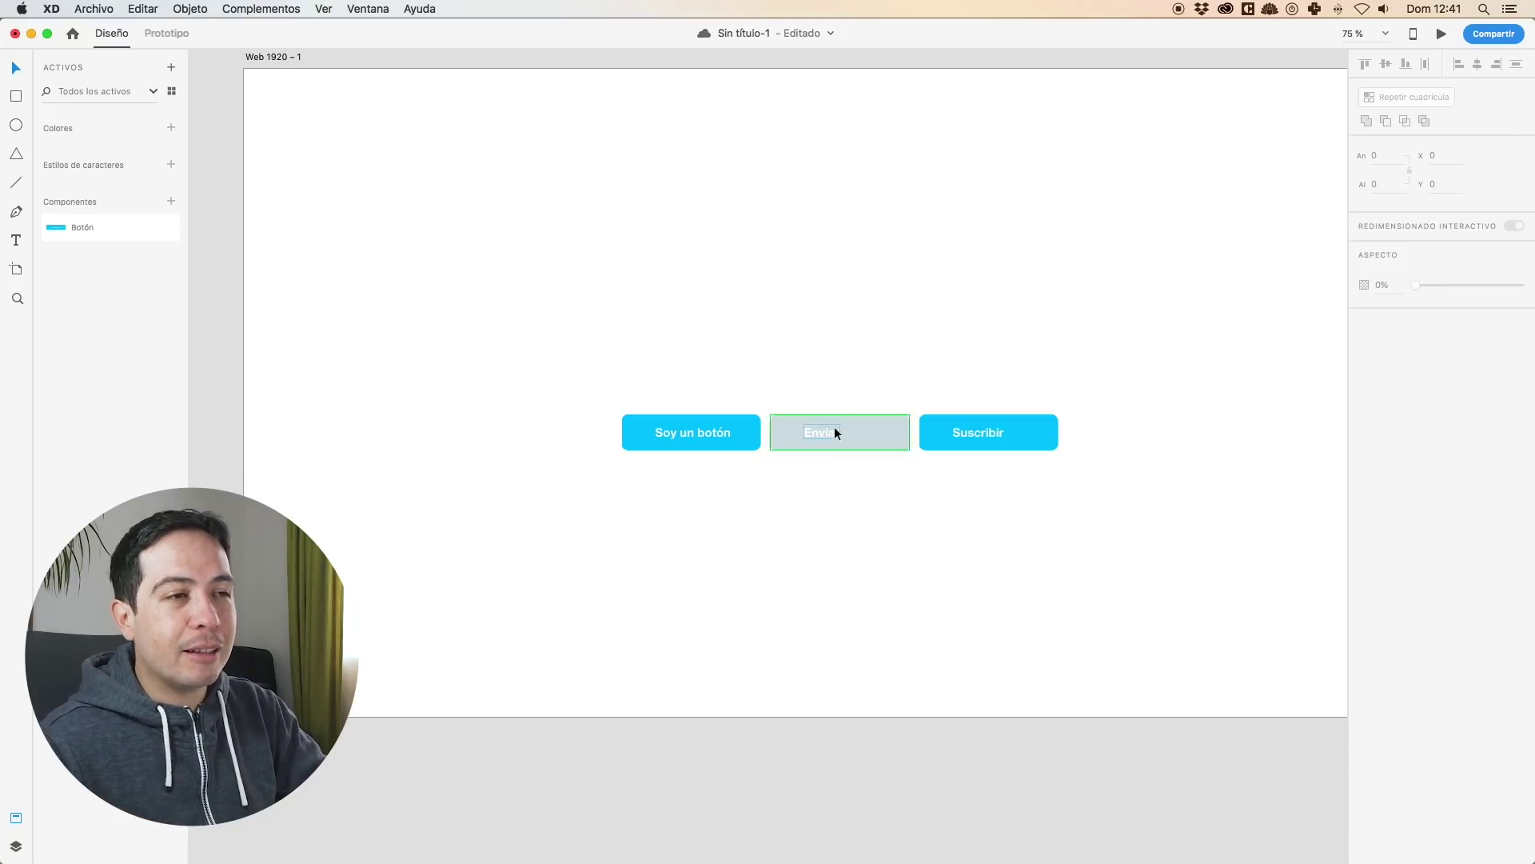
Try narrowing the grey "Enviar" button to about half its width and undo the resize.
{"action": "left_click", "coordinate": [879, 442]}
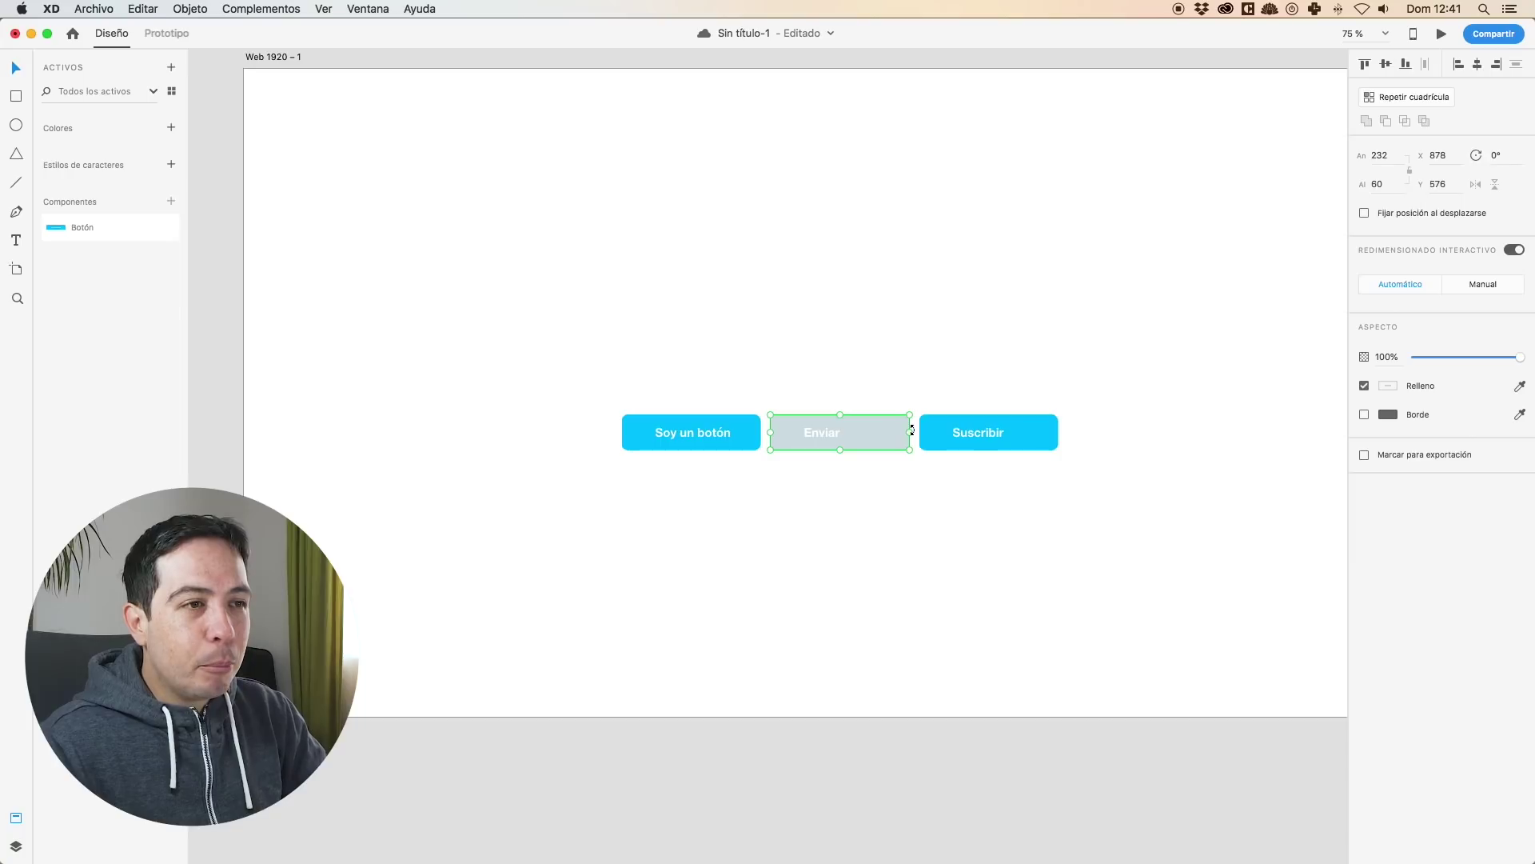
{"action": "left_click_drag", "start_coordinate": [910, 432], "coordinate": [840, 432]}
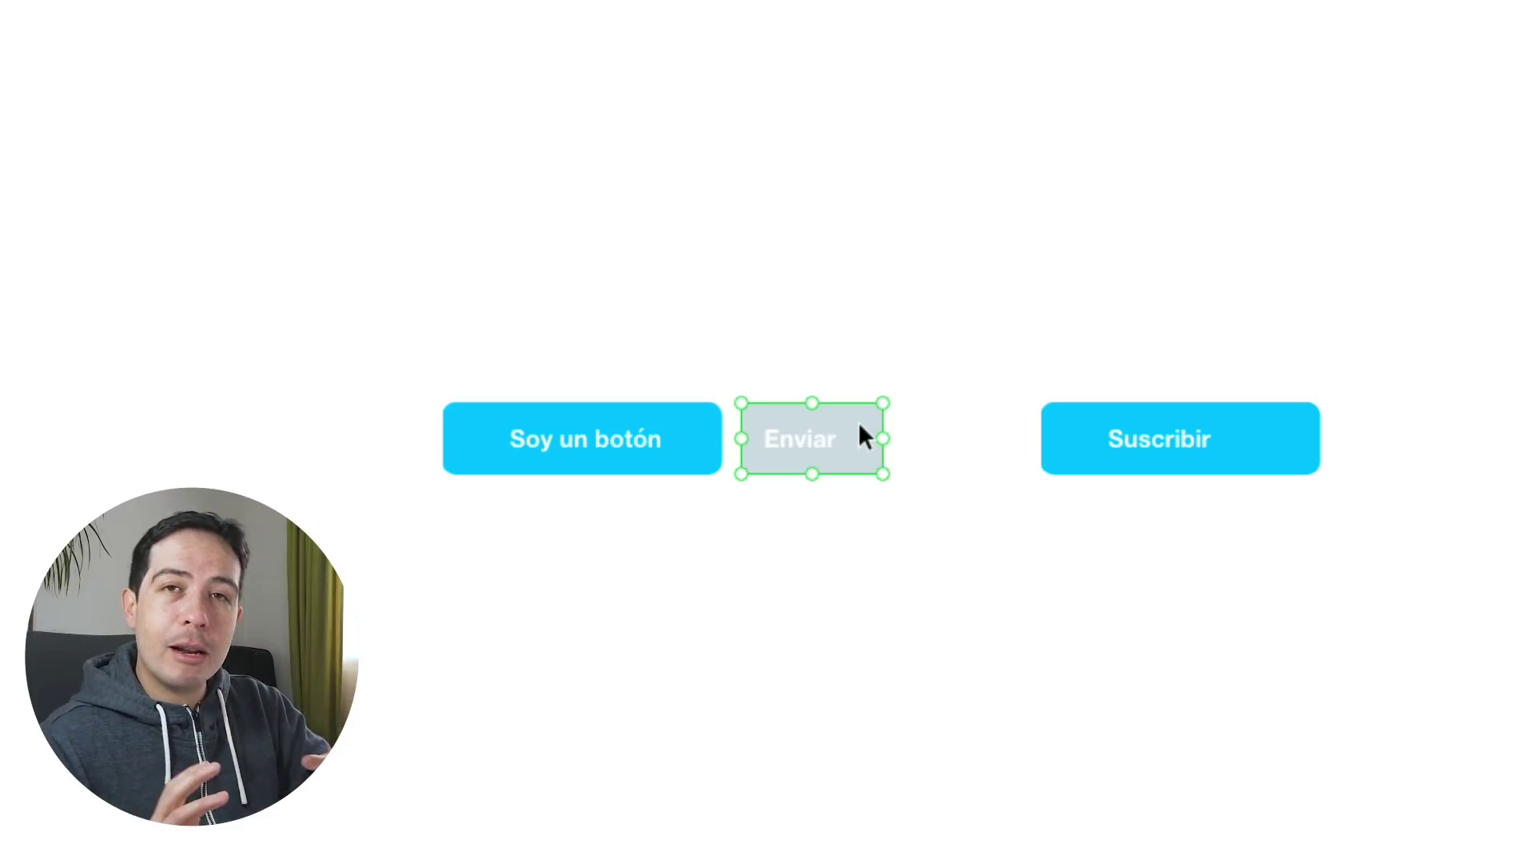
{"action": "key", "text": "super+z"}
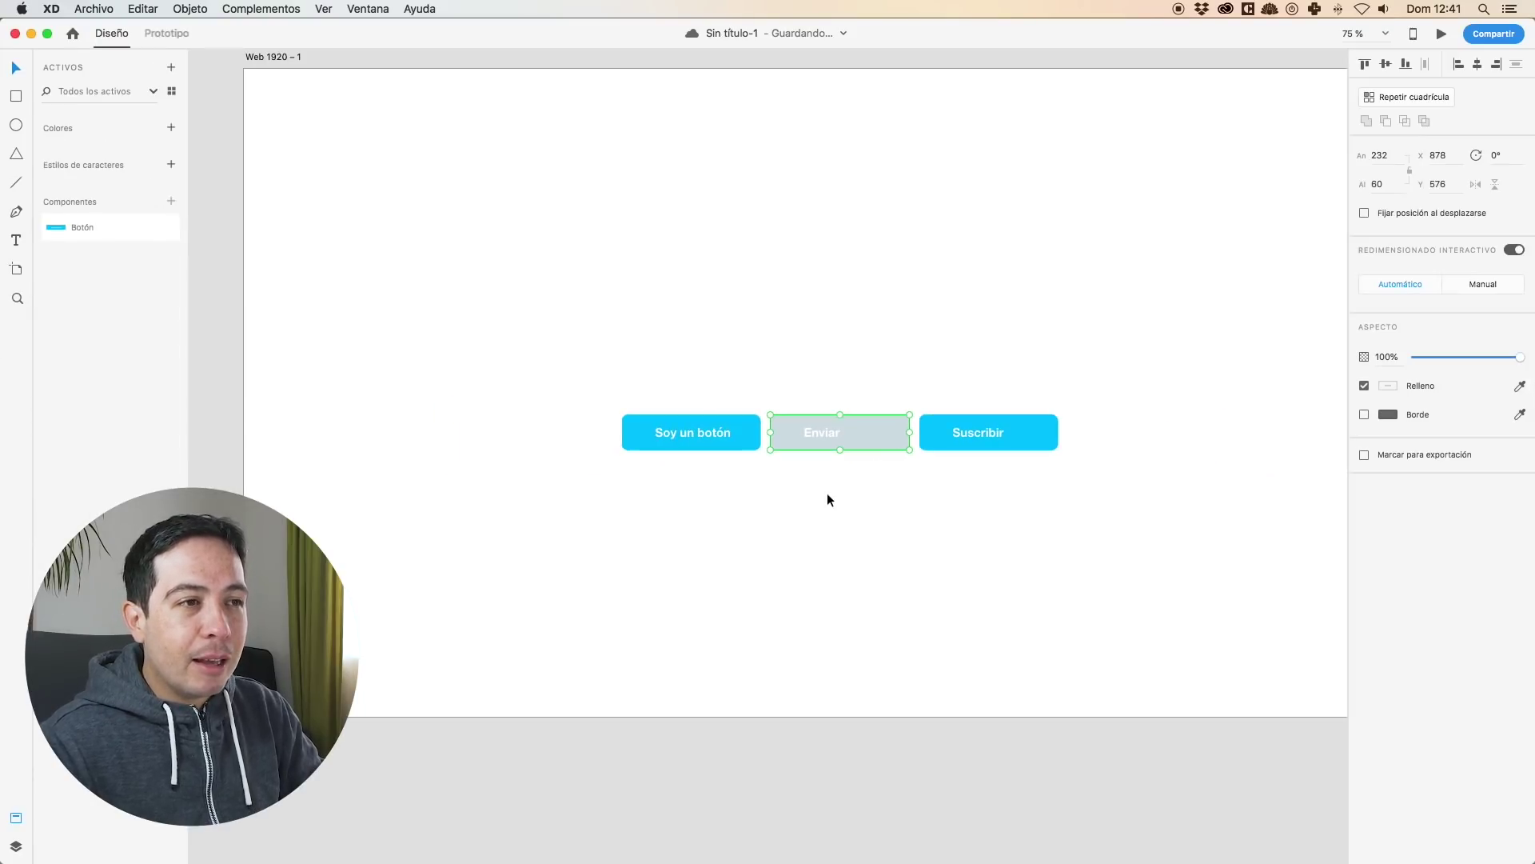
Open the master of the "Botón" component for editing and centre-align its "Soy un botón" text.
{"action": "left_click", "coordinate": [851, 563]}
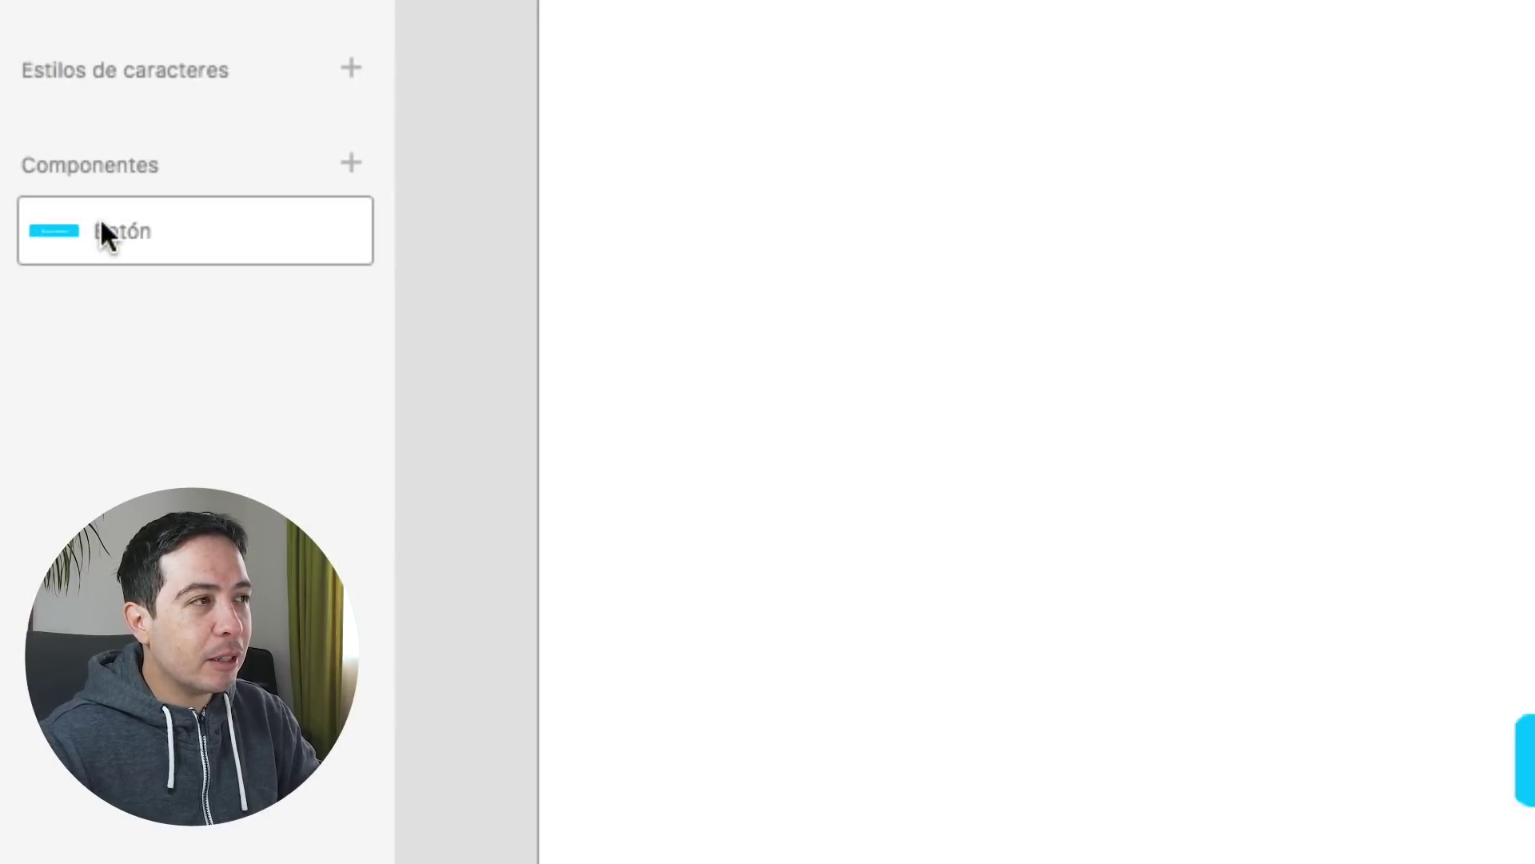
{"action": "right_click", "coordinate": [81, 226]}
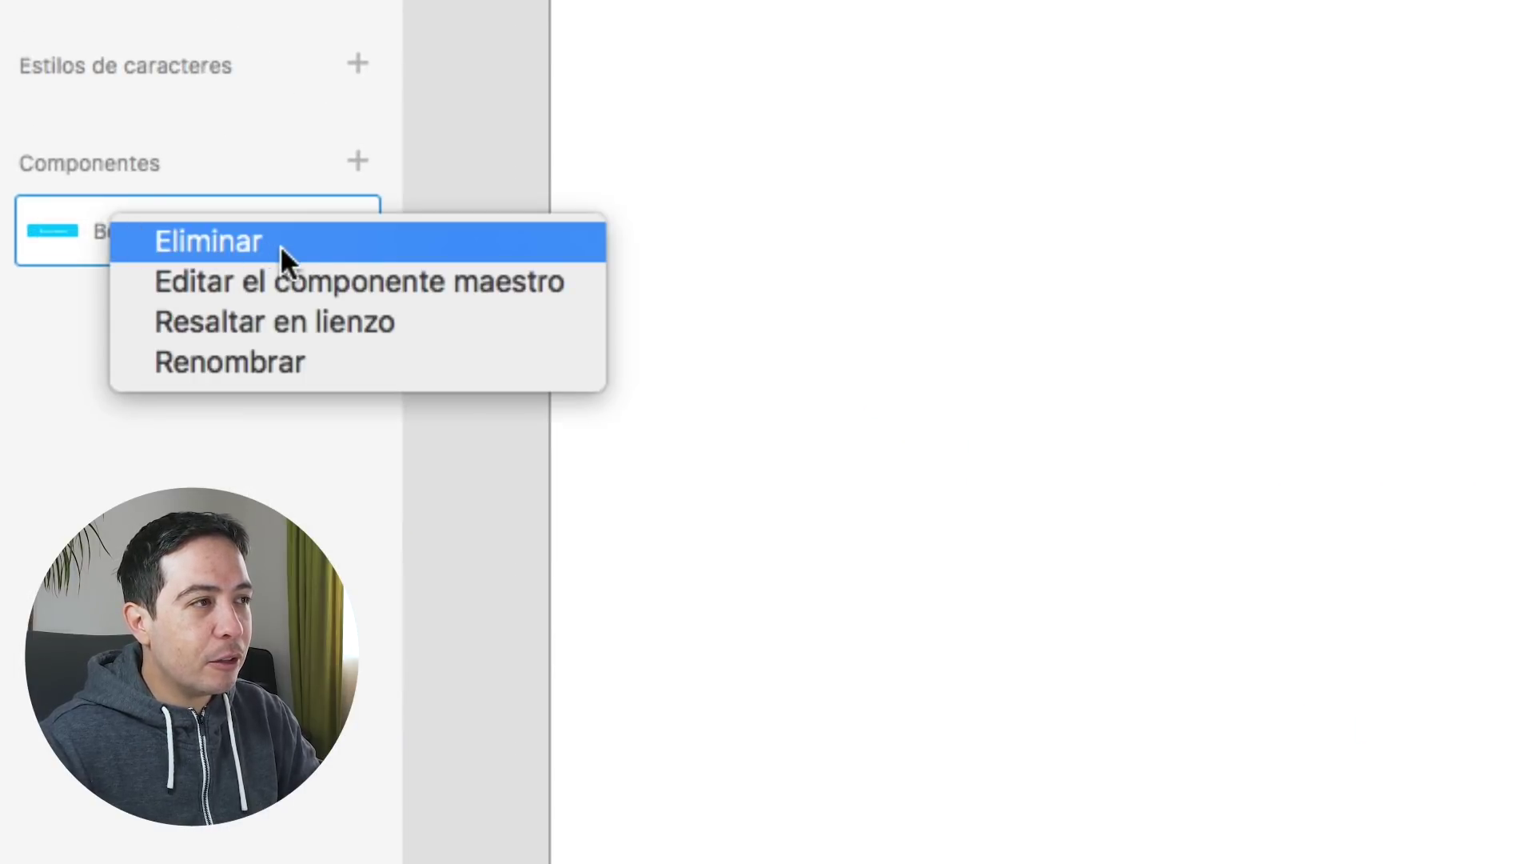
{"action": "left_click", "coordinate": [277, 282]}
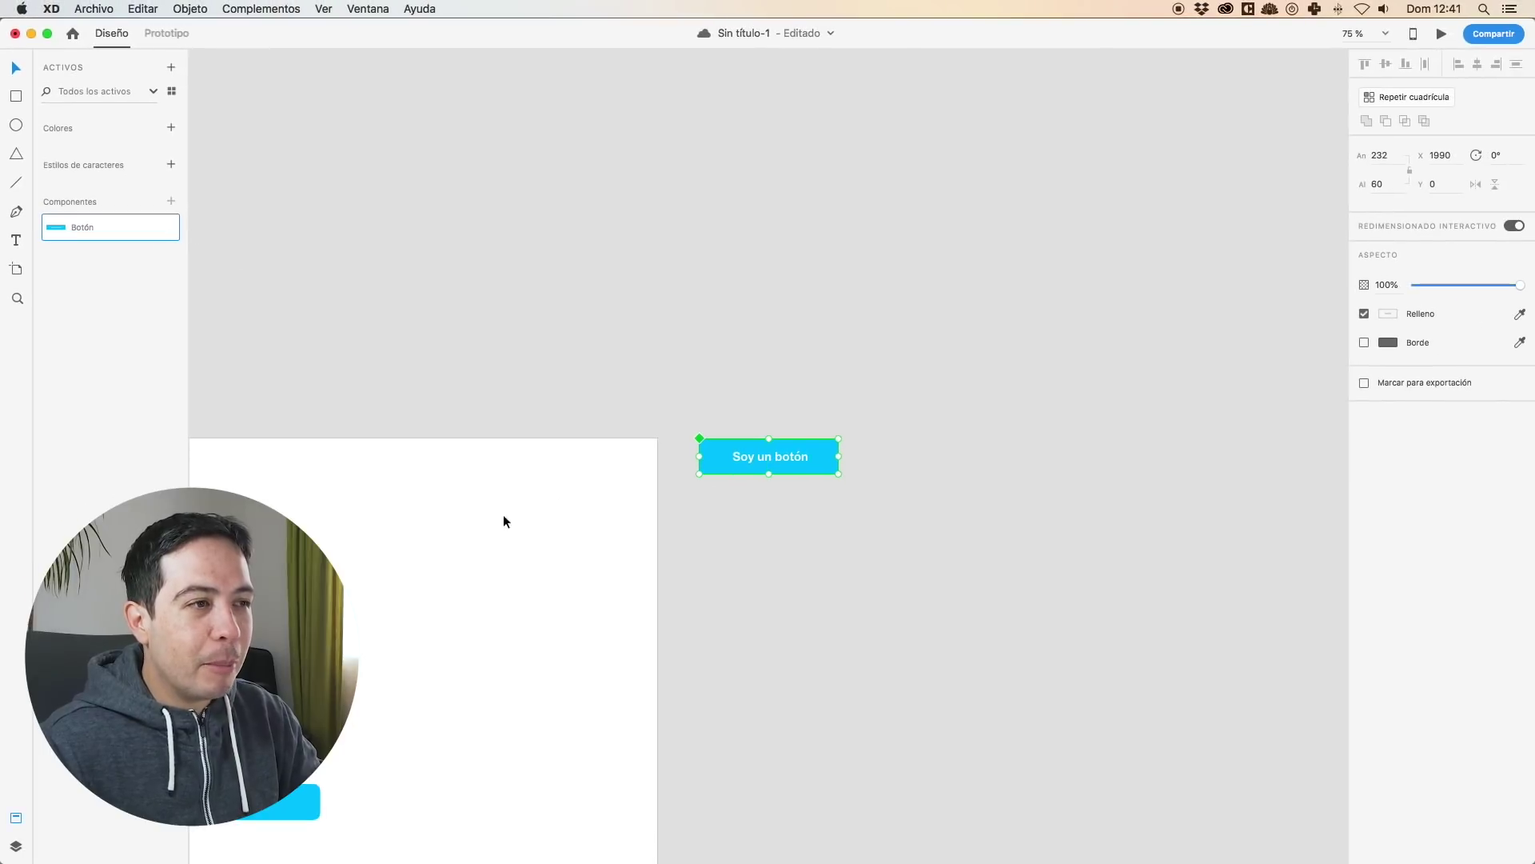
{"action": "scroll", "coordinate": [541, 491], "scroll_direction": "left", "scroll_amount": 3}
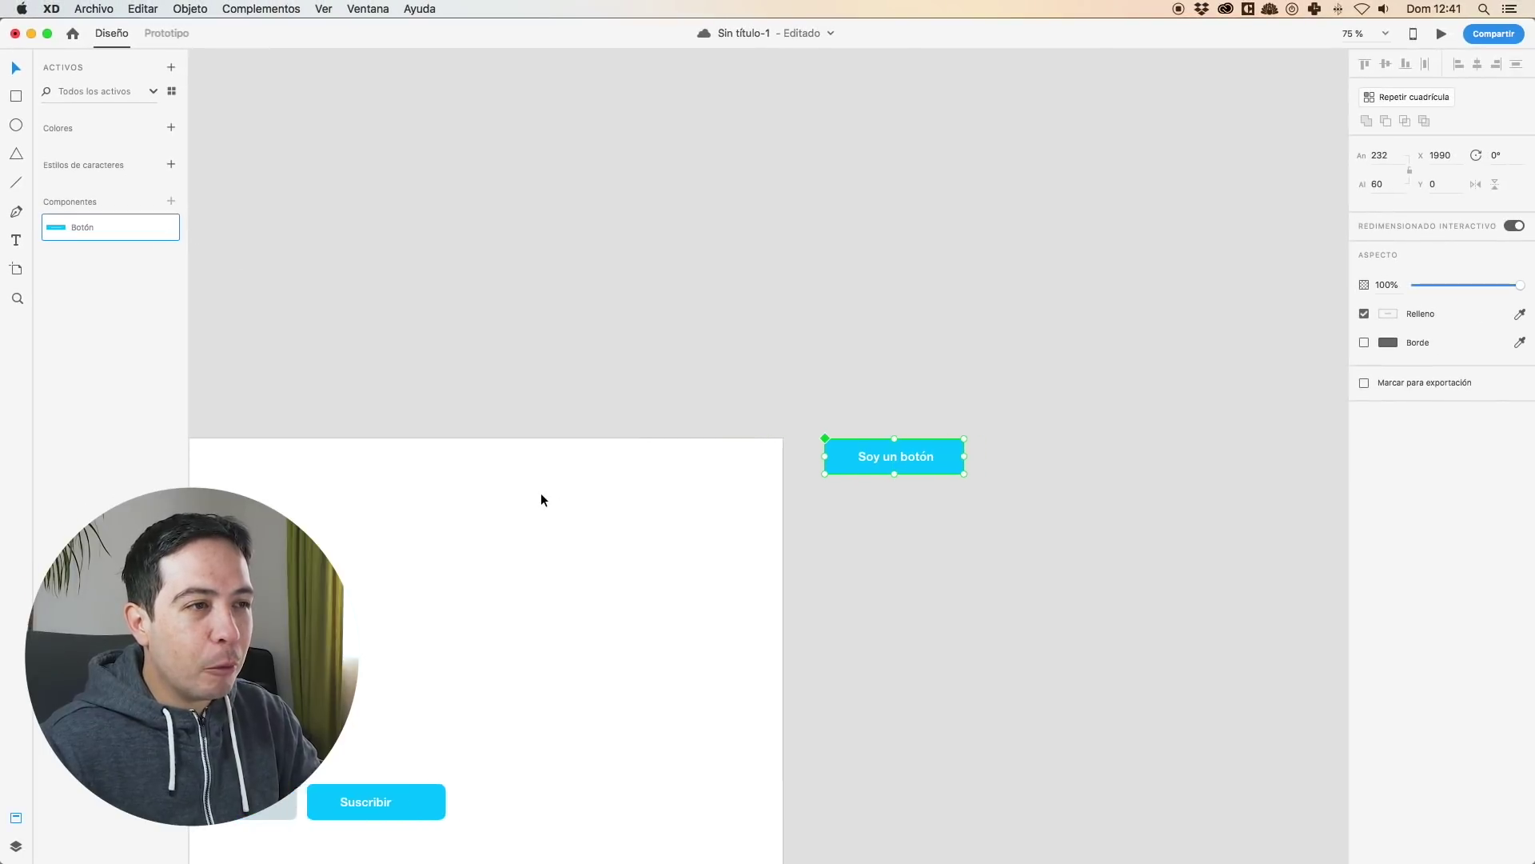
{"action": "scroll", "coordinate": [540, 491], "scroll_direction": "down", "scroll_amount": 5}
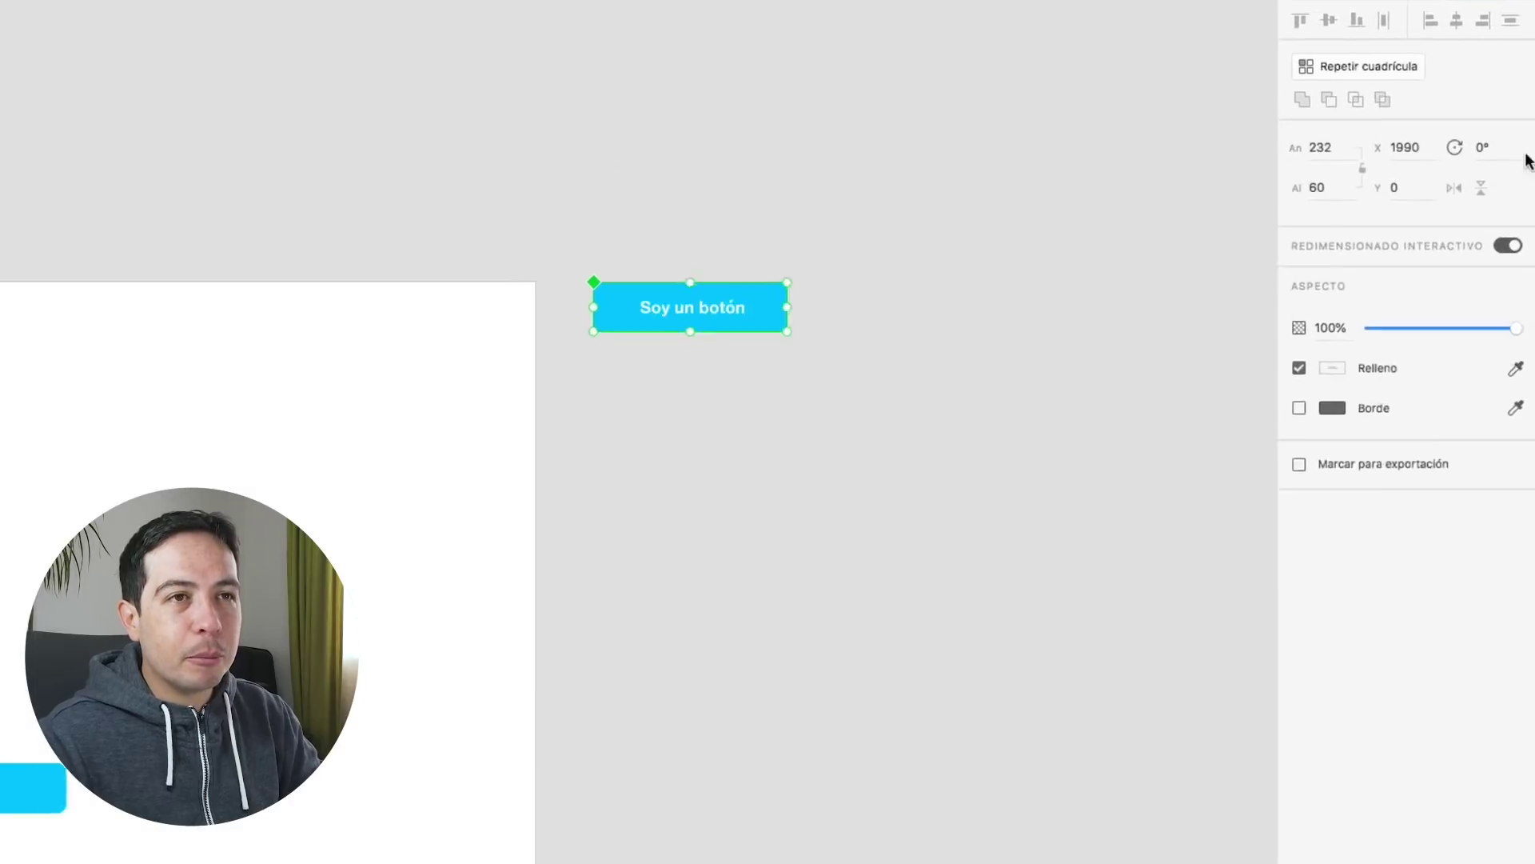
{"action": "double_click", "coordinate": [937, 261]}
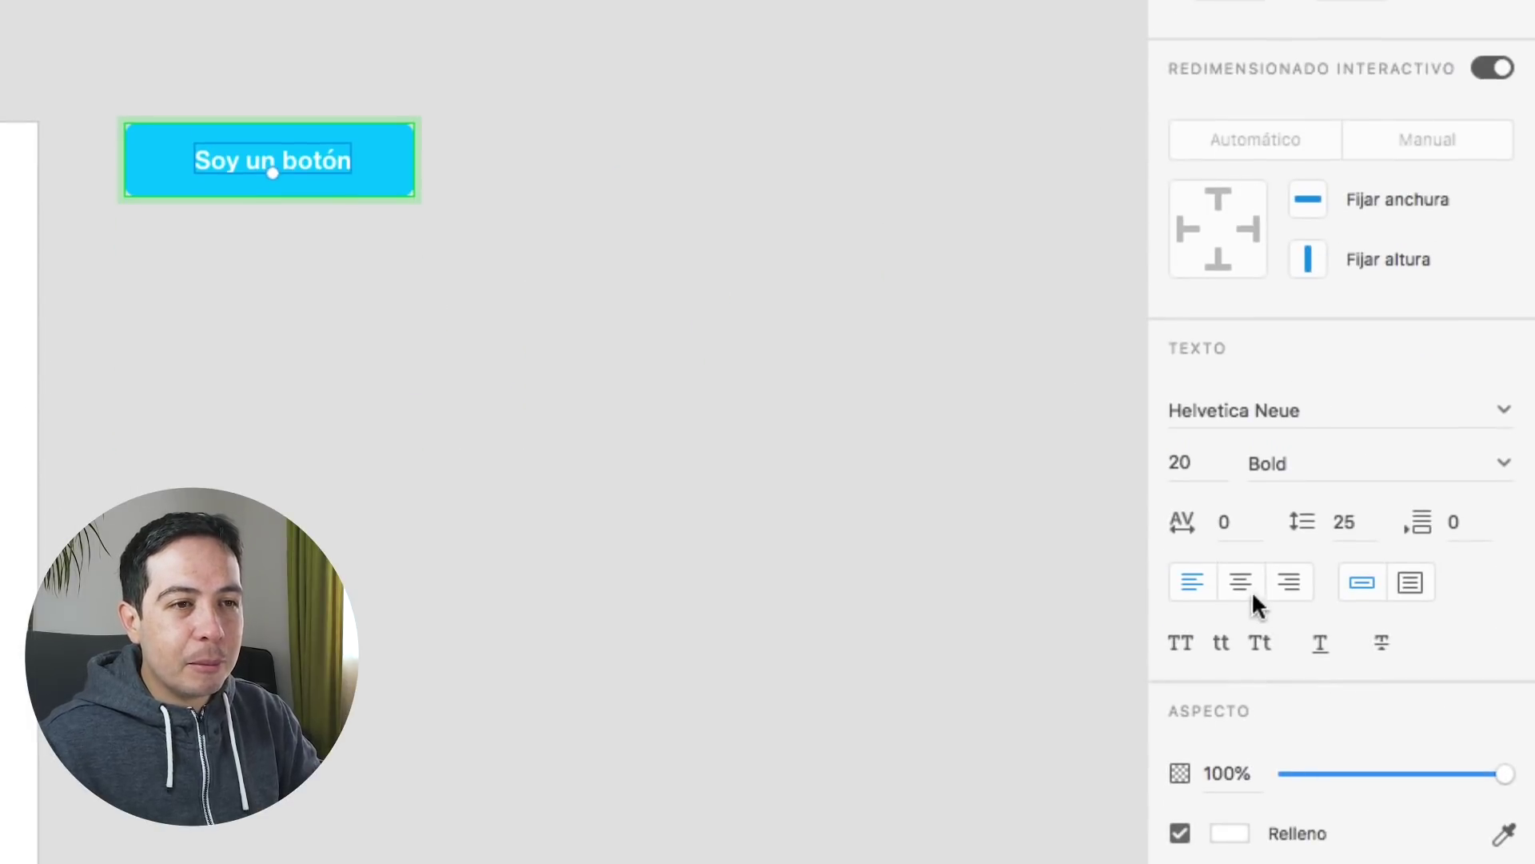
{"action": "left_click", "coordinate": [1240, 581]}
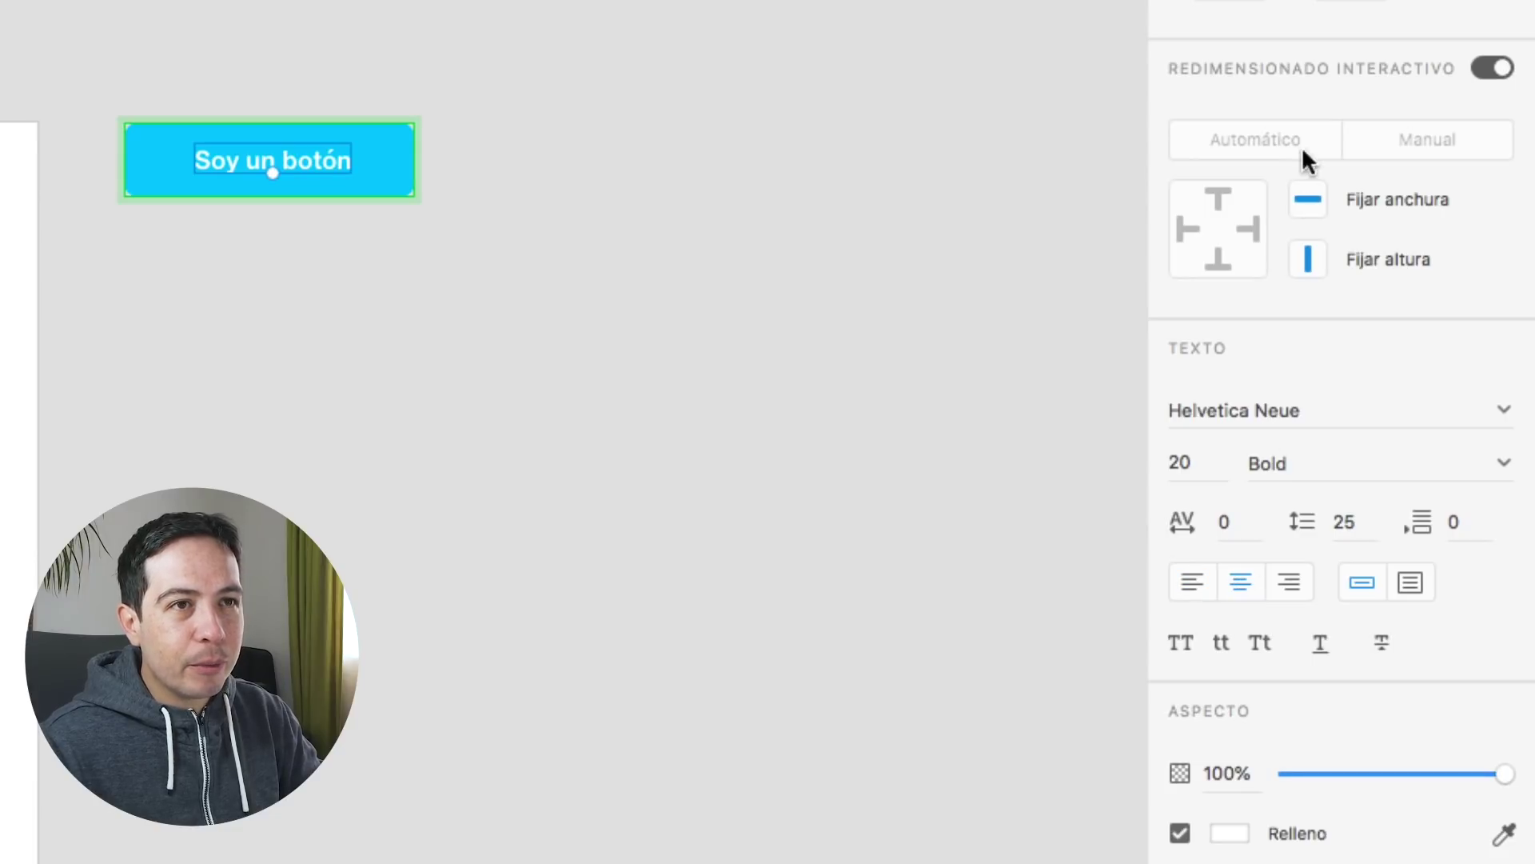
Try fixing the master label to the button's left edge and to its right edge, and release the constraints.
{"action": "left_click", "coordinate": [1189, 230]}
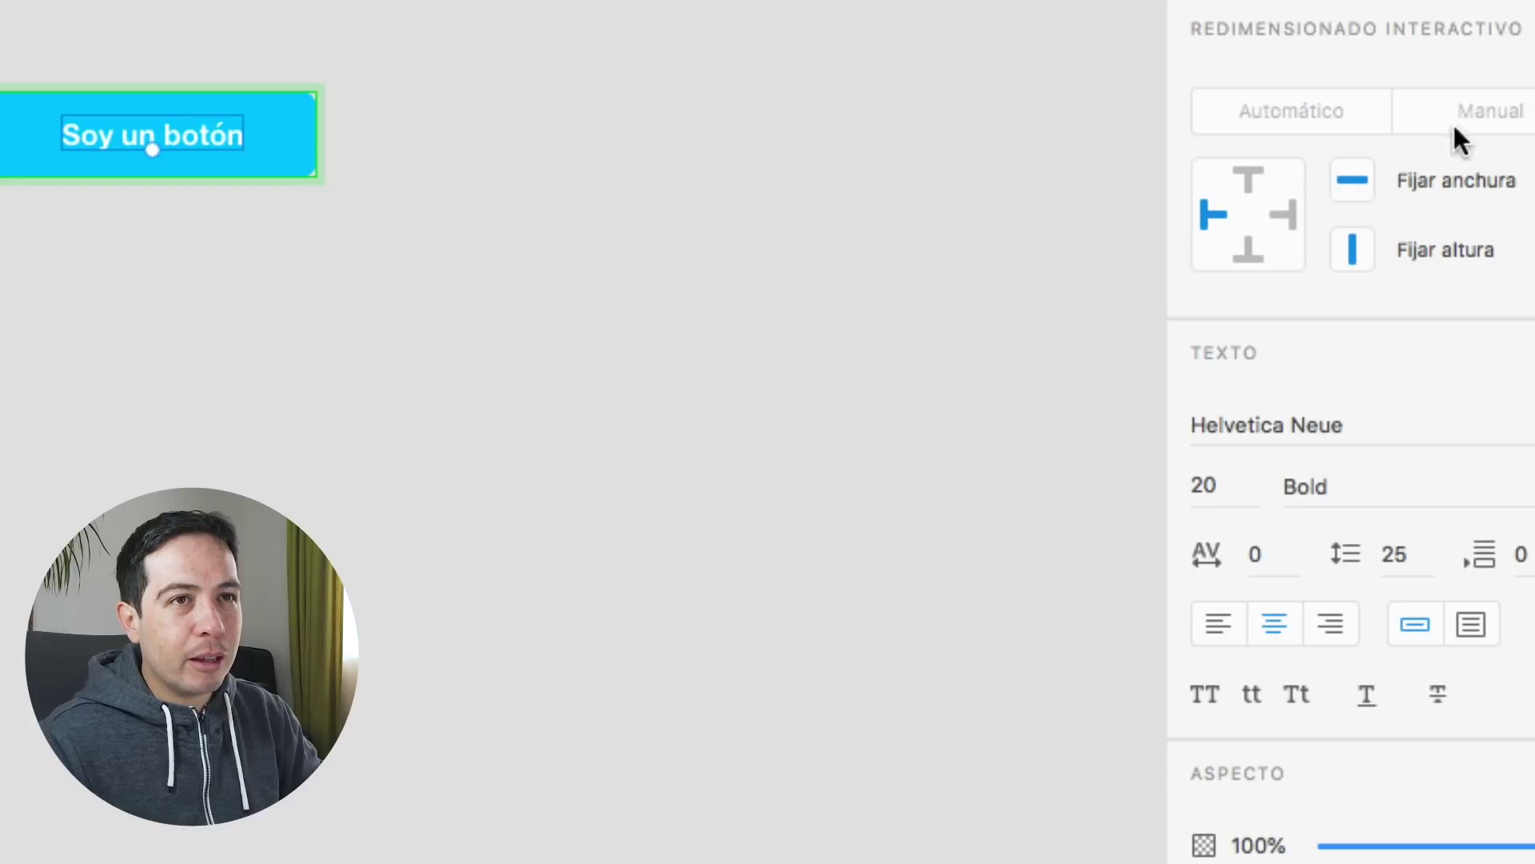
{"action": "left_click", "coordinate": [1279, 214]}
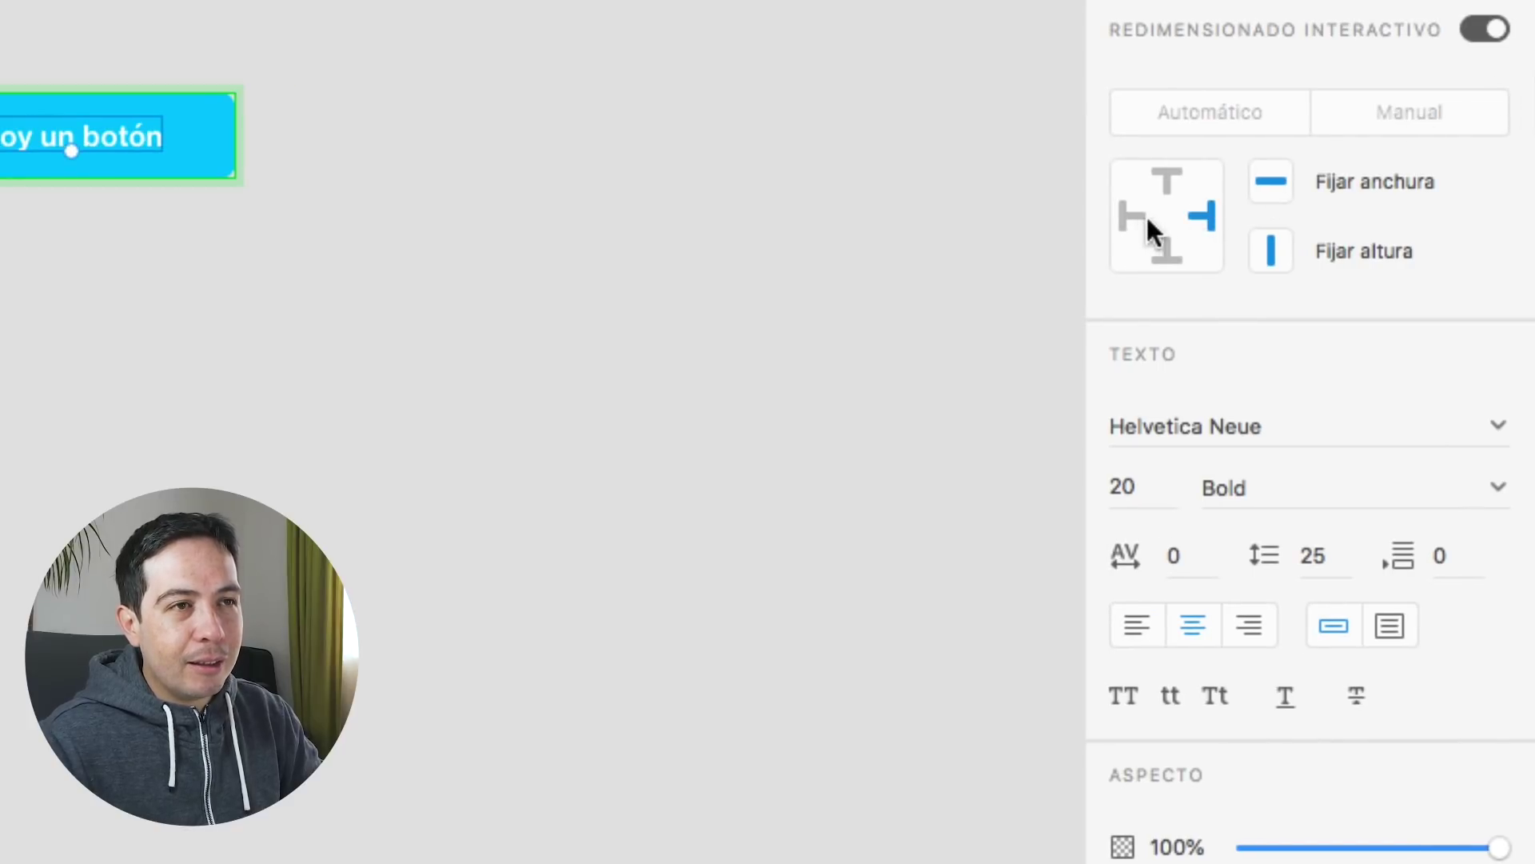
{"action": "left_click", "coordinate": [1196, 217]}
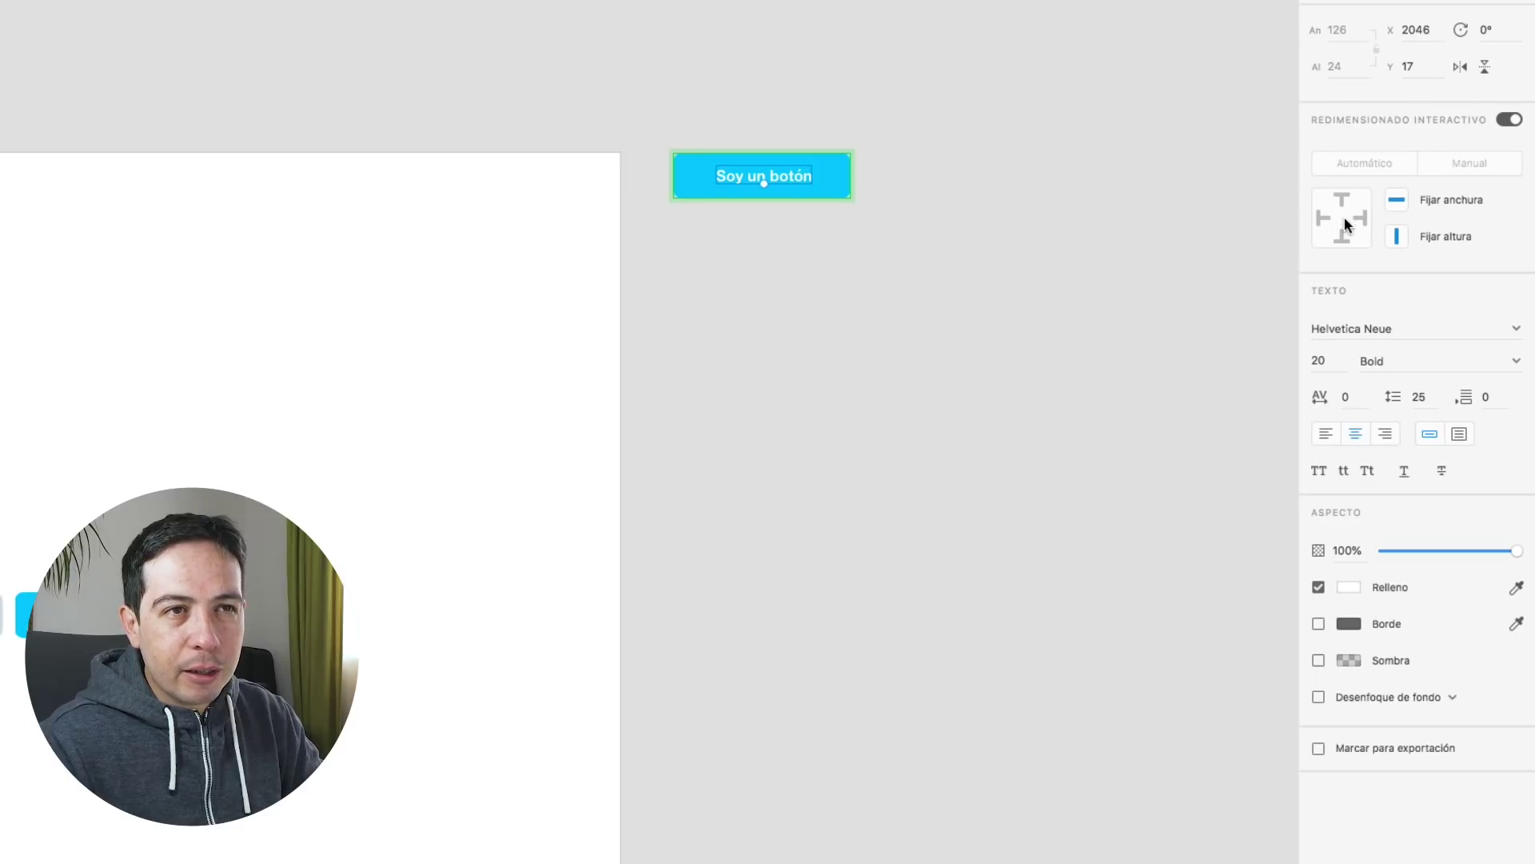
{"action": "left_click", "coordinate": [981, 367]}
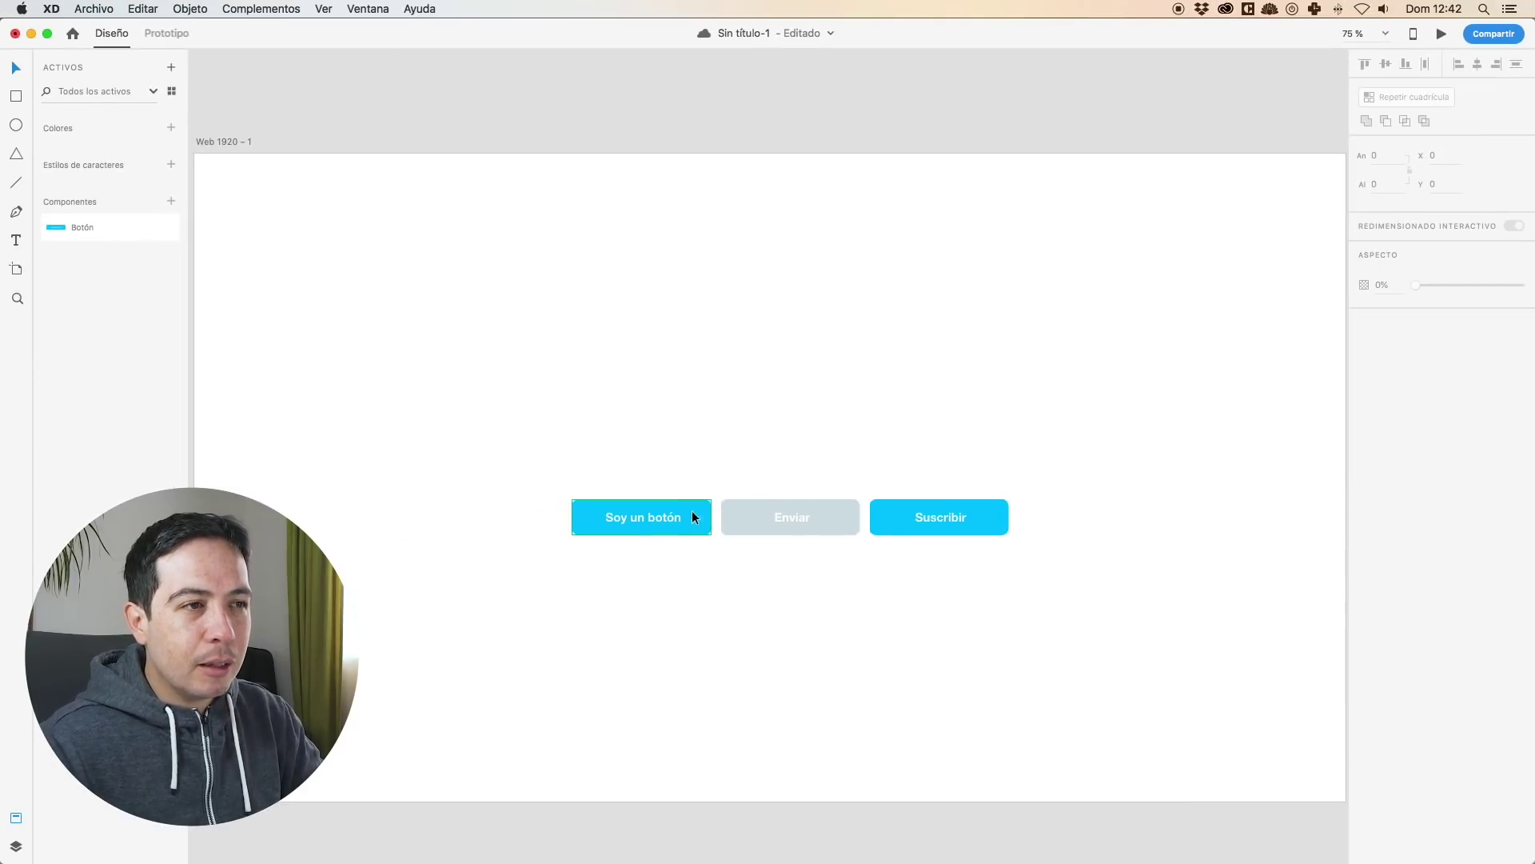
Narrow the grey "Enviar" instance slightly from its right edge.
{"action": "left_click", "coordinate": [798, 516]}
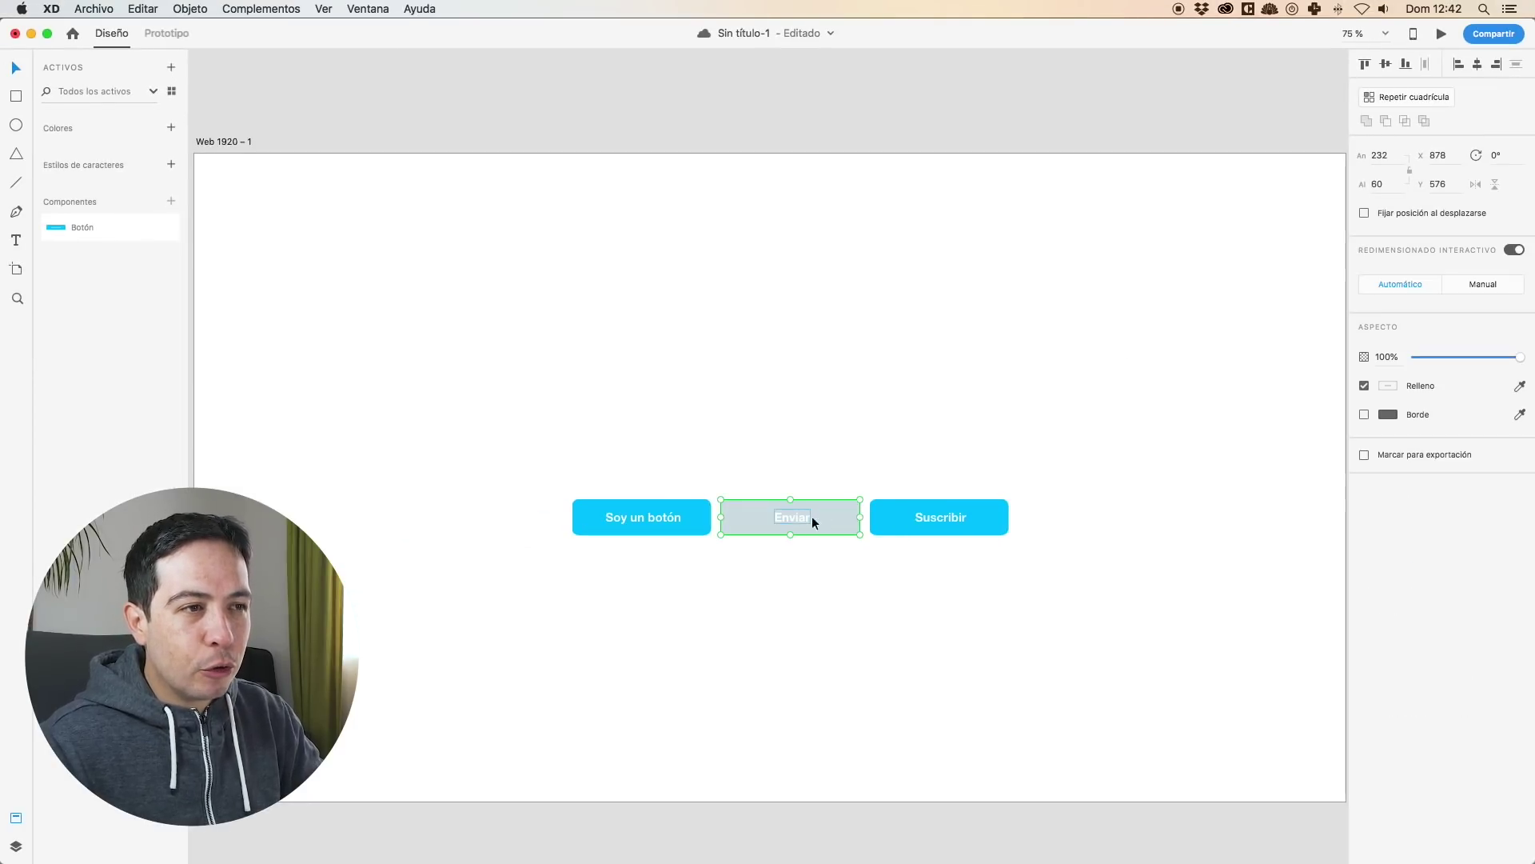
{"action": "mouse_move", "coordinate": [858, 518]}
{"action": "left_mouse_down"}
{"action": "mouse_move", "coordinate": [816, 518]}
{"action": "mouse_move", "coordinate": [857, 511]}
{"action": "left_mouse_up"}
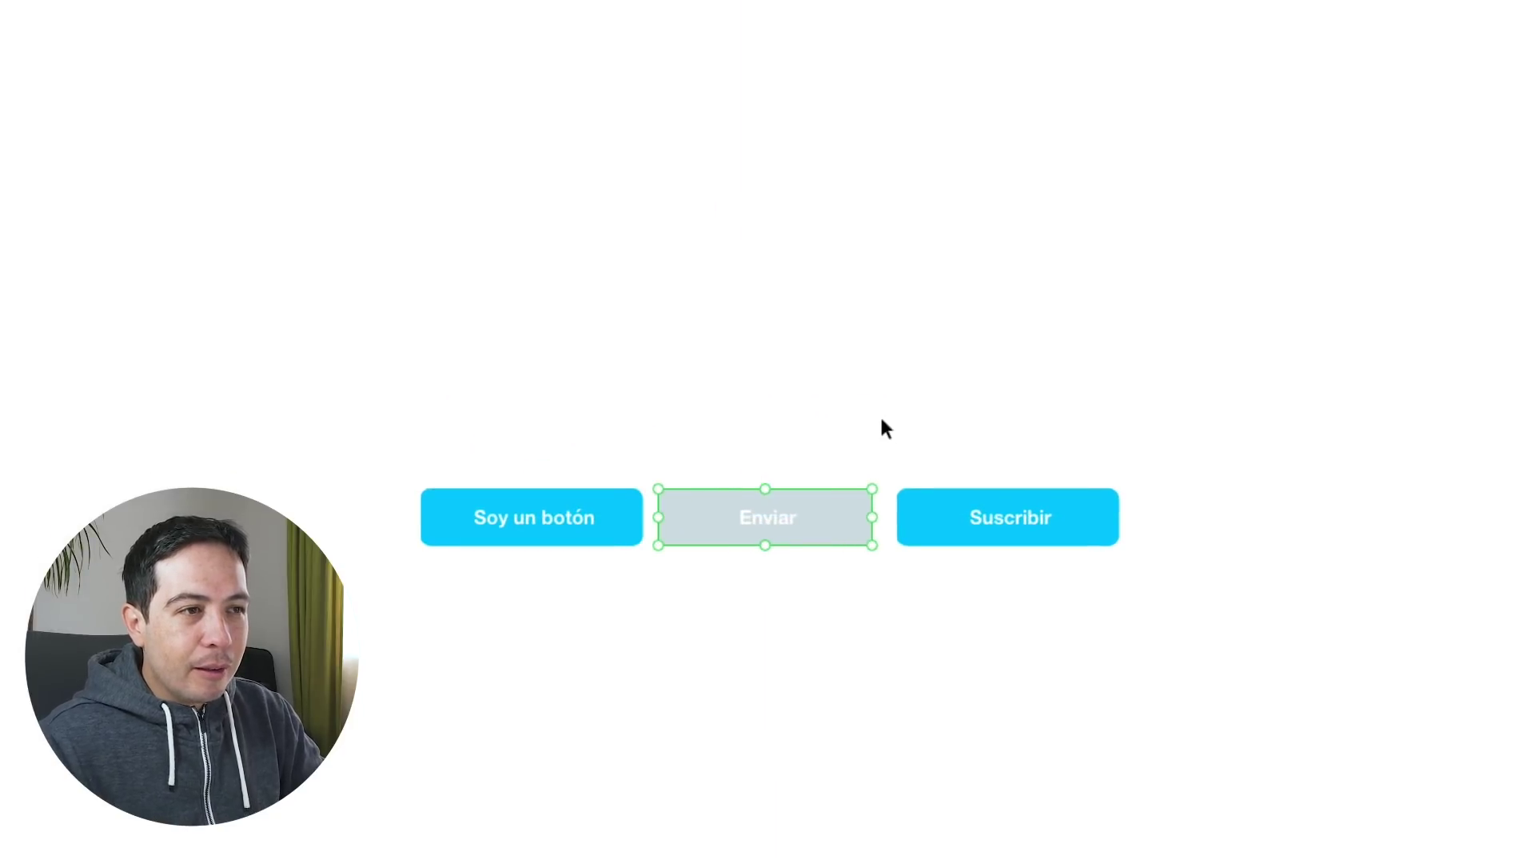
{"action": "left_click", "coordinate": [884, 420]}
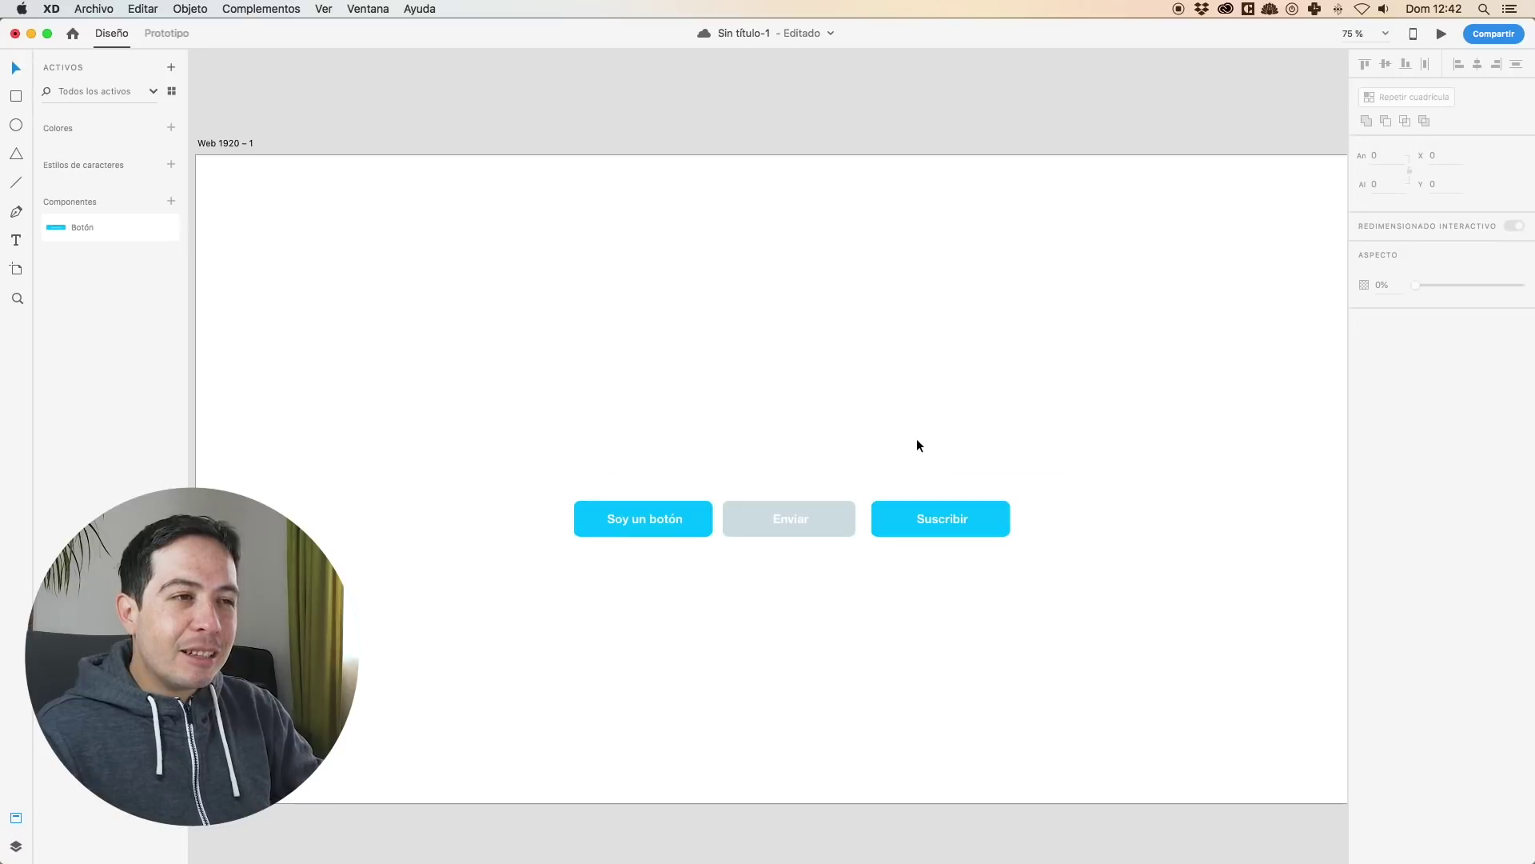
Set the fill of the master button's background rectangle, beside the artboard, to the purple #BA00FF.
{"action": "scroll", "coordinate": [920, 429], "scroll_direction": "right", "scroll_amount": 10}
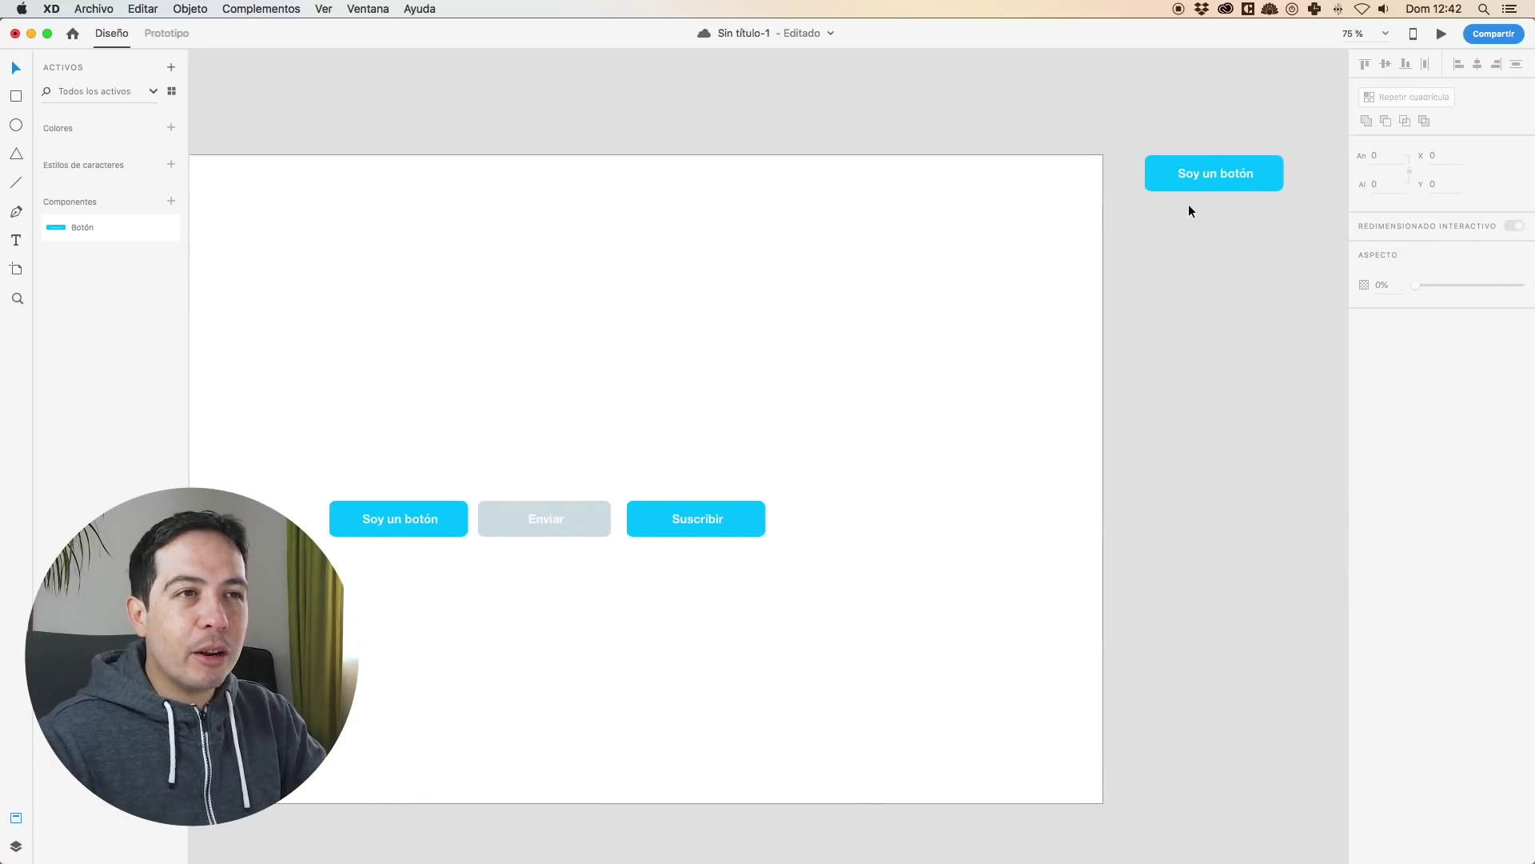
{"action": "left_click", "coordinate": [1161, 181]}
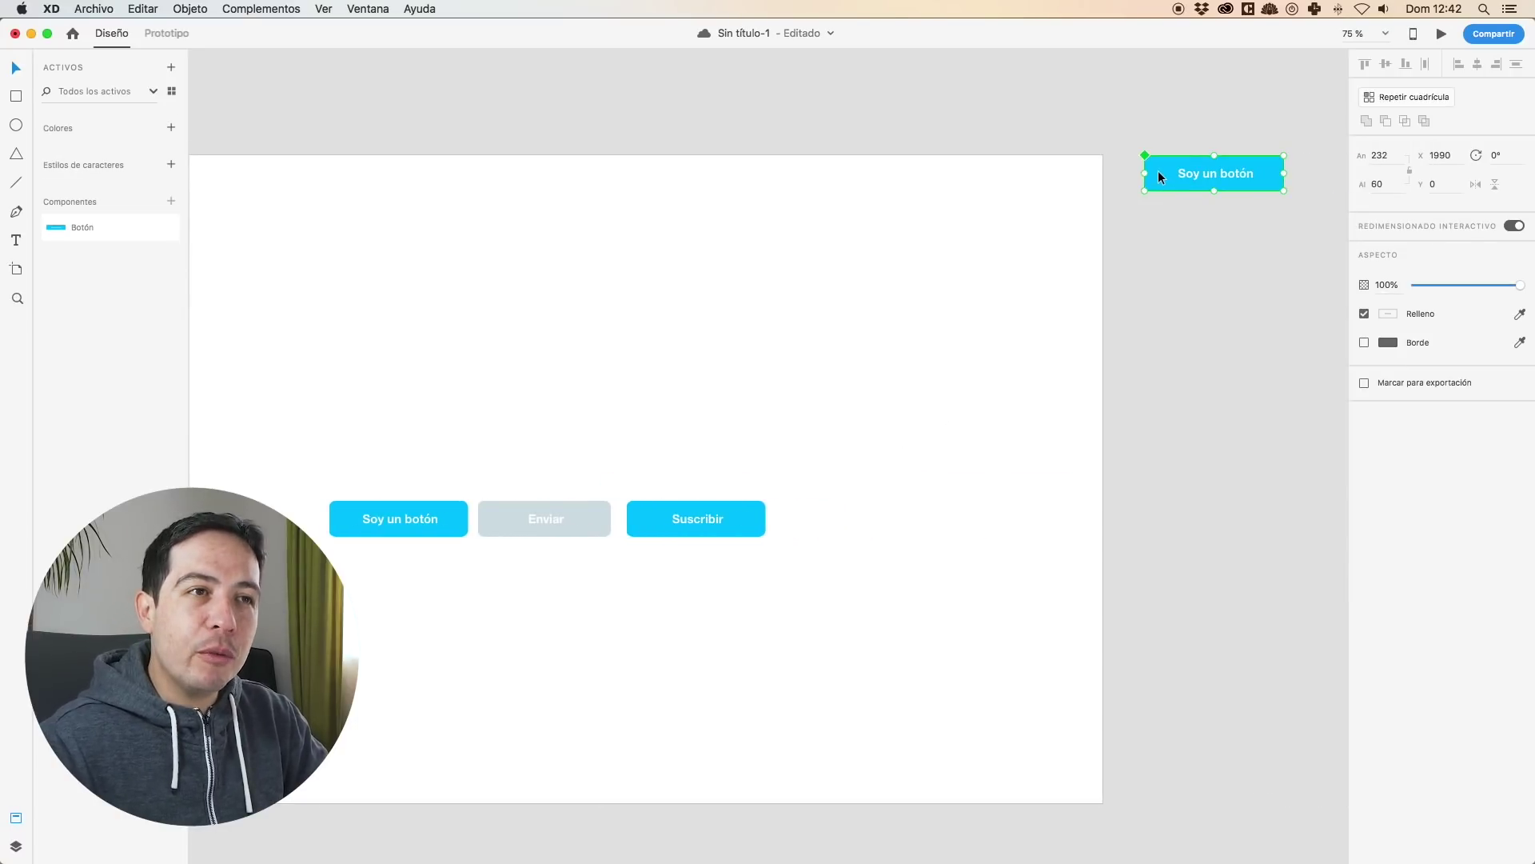
{"action": "double_click", "coordinate": [1158, 171]}
{"action": "left_click", "coordinate": [1388, 450]}
{"action": "left_click_drag", "start_coordinate": [1335, 427], "coordinate": [1336, 398]}
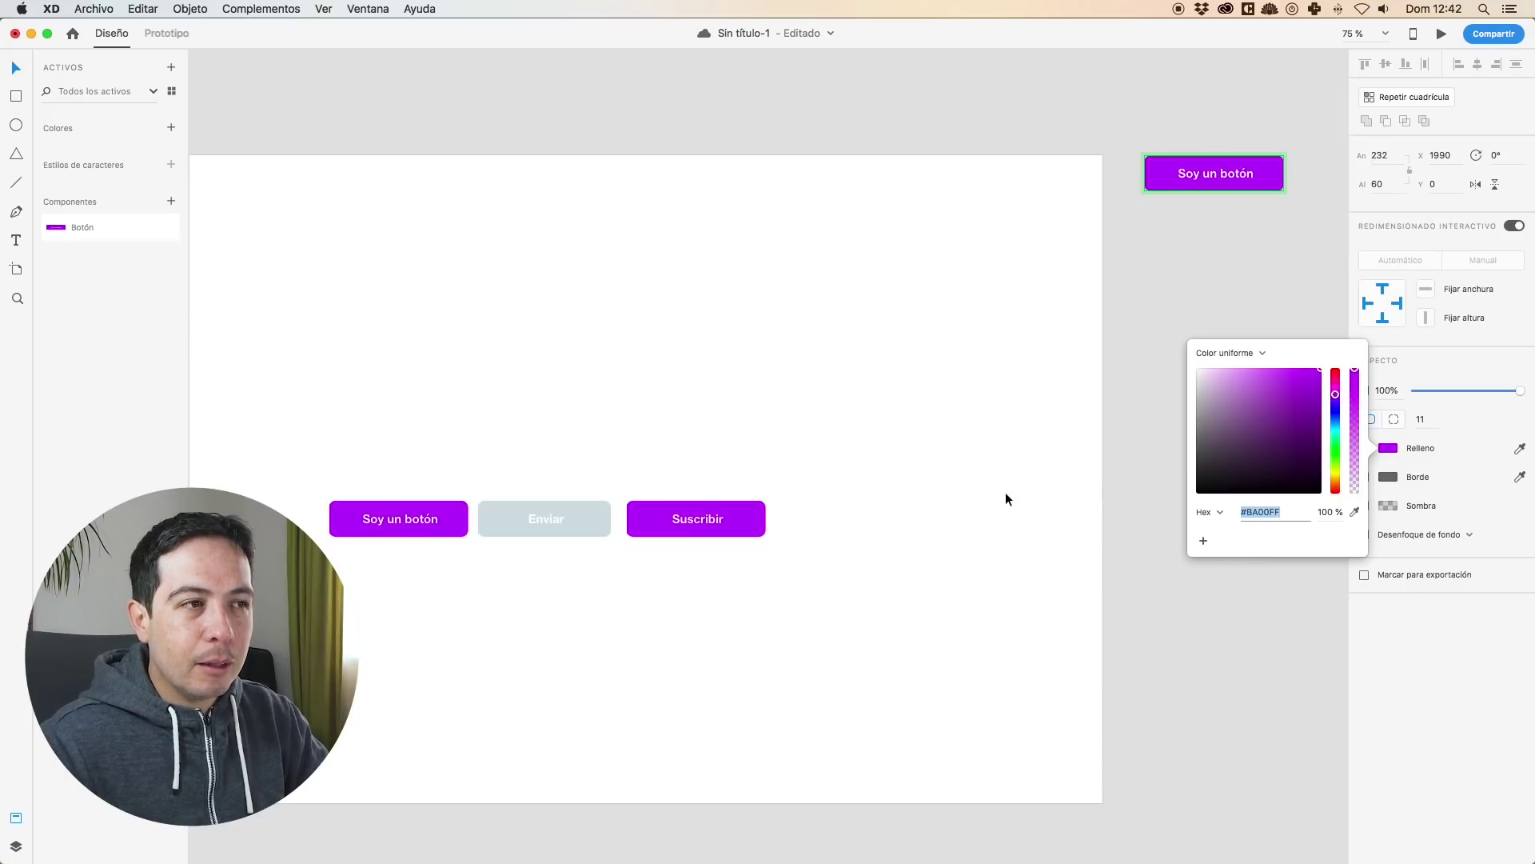
{"action": "left_click", "coordinate": [1069, 487]}
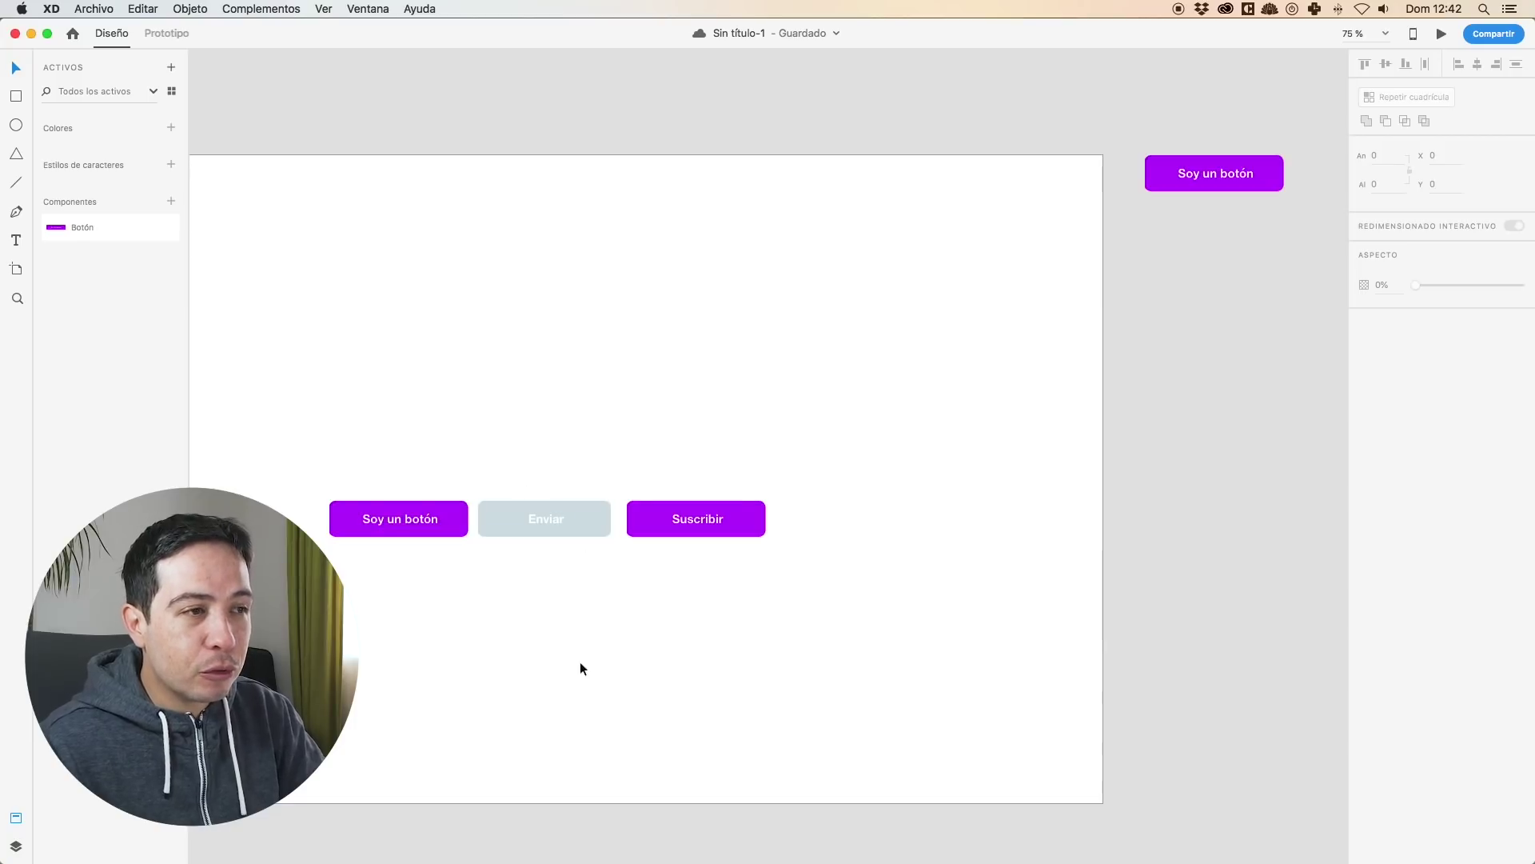
Override the background fill of the "Suscribir" instance with a bright sky blue.
{"action": "left_click", "coordinate": [754, 523]}
{"action": "left_click", "coordinate": [1388, 448]}
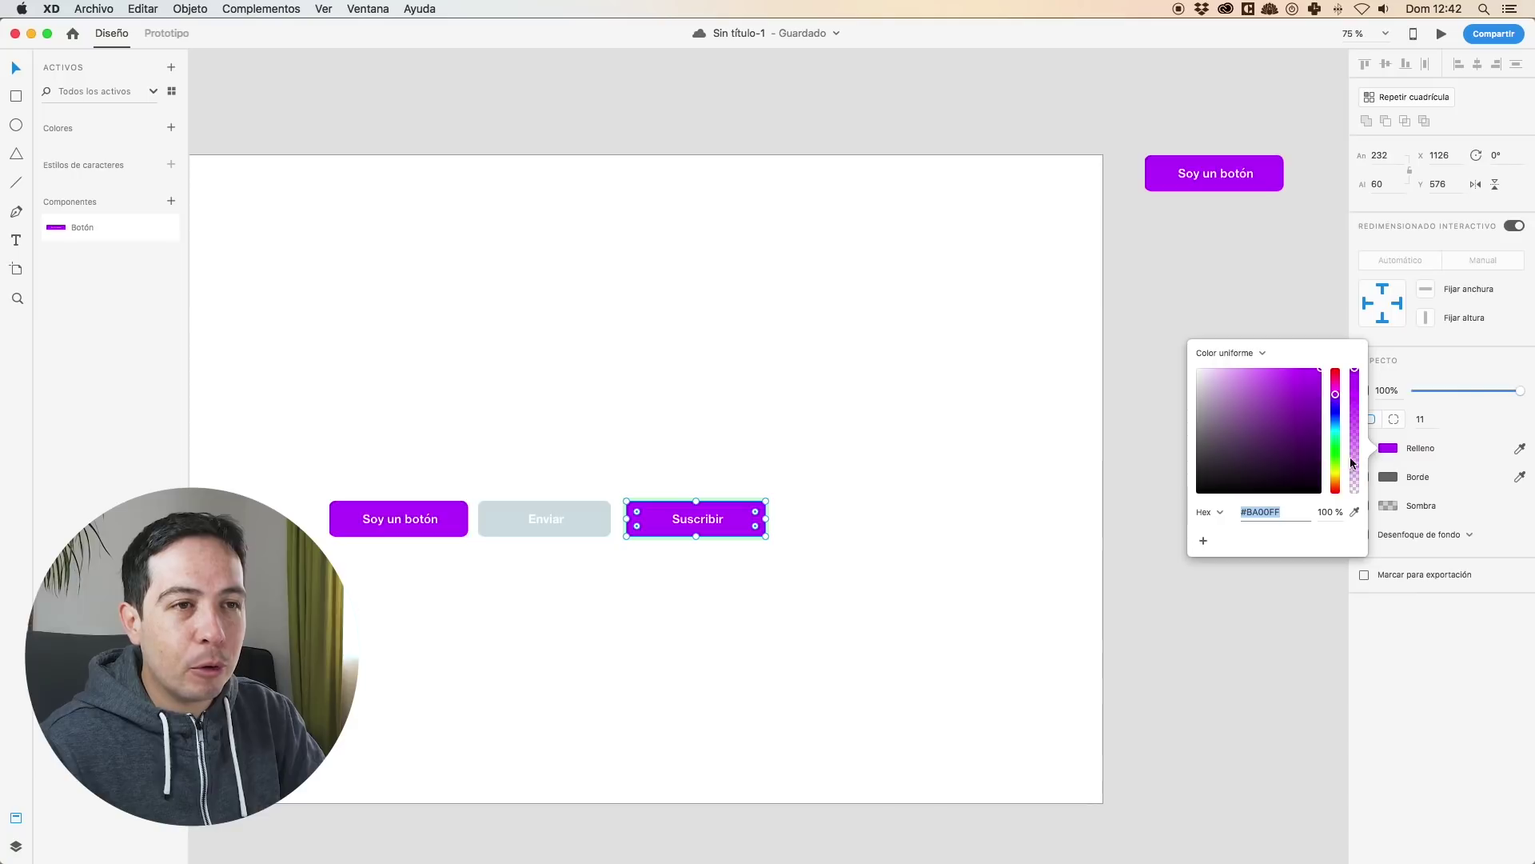
{"action": "left_click", "coordinate": [1334, 421]}
{"action": "left_click_drag", "start_coordinate": [1332, 419], "coordinate": [1334, 426]}
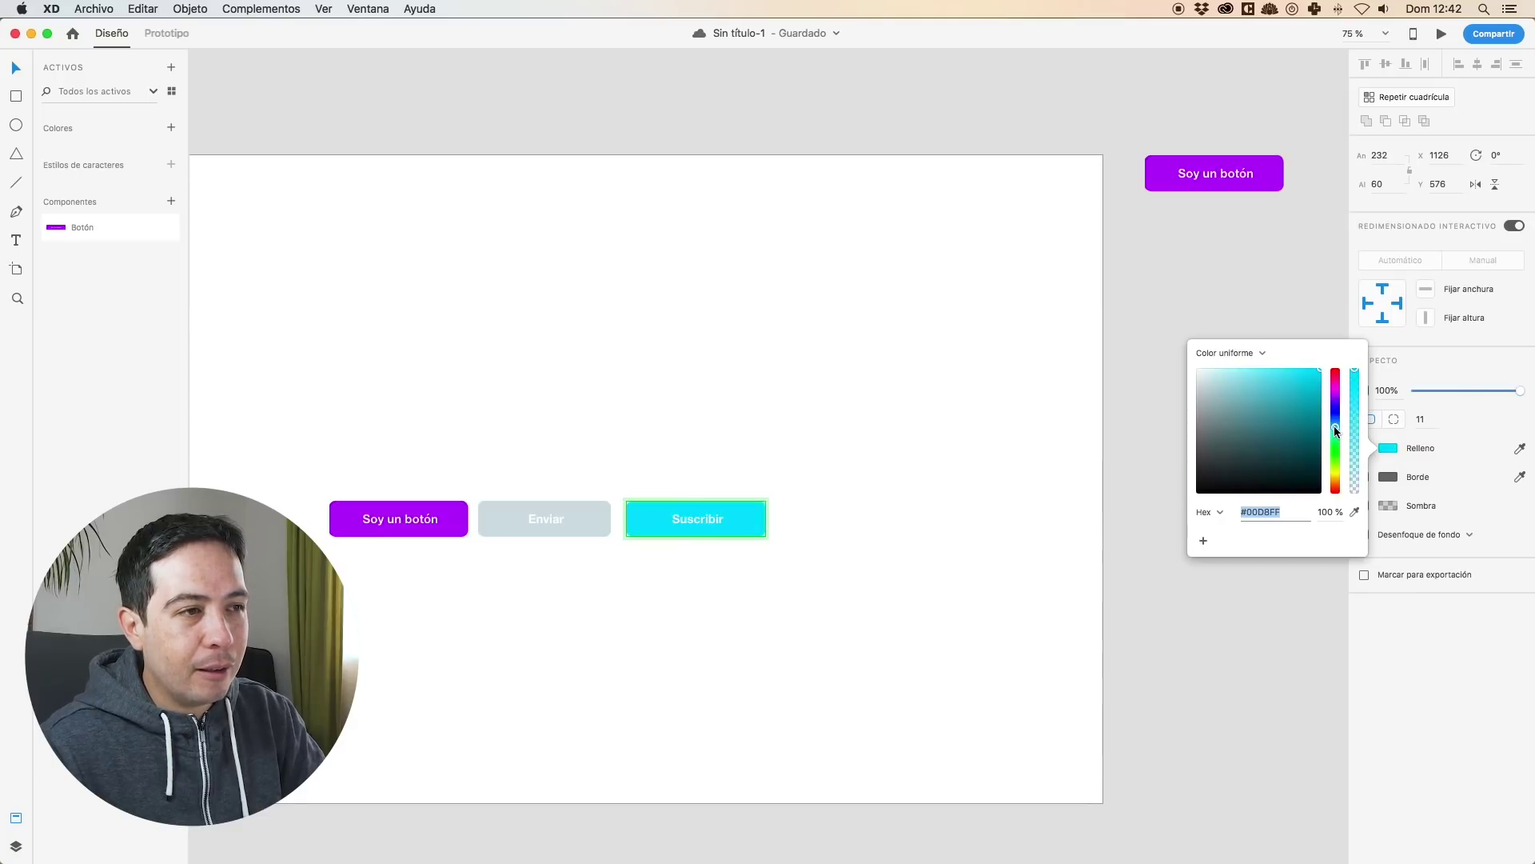
{"action": "left_click", "coordinate": [972, 491]}
Change the master button's background fill to a less saturated, darker purple.
{"action": "left_click", "coordinate": [1215, 174]}
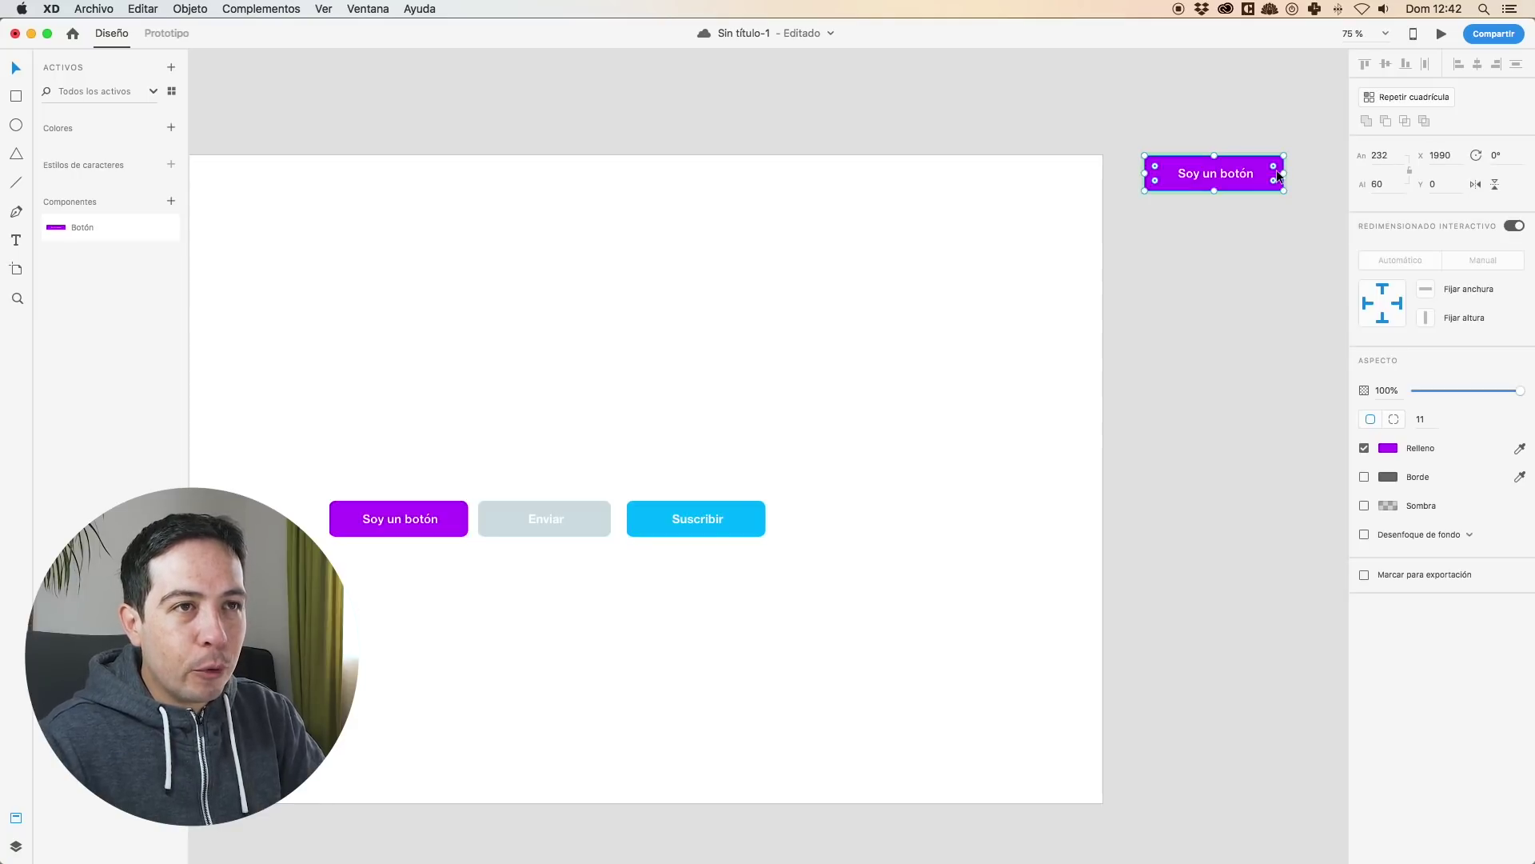
{"action": "left_click", "coordinate": [1398, 448]}
{"action": "mouse_move", "coordinate": [1277, 423]}
{"action": "left_mouse_down"}
{"action": "mouse_move", "coordinate": [1241, 435]}
{"action": "mouse_move", "coordinate": [1277, 391]}
{"action": "mouse_move", "coordinate": [1216, 439]}
{"action": "mouse_move", "coordinate": [1269, 394]}
{"action": "left_mouse_up"}
{"action": "left_click", "coordinate": [1519, 324]}
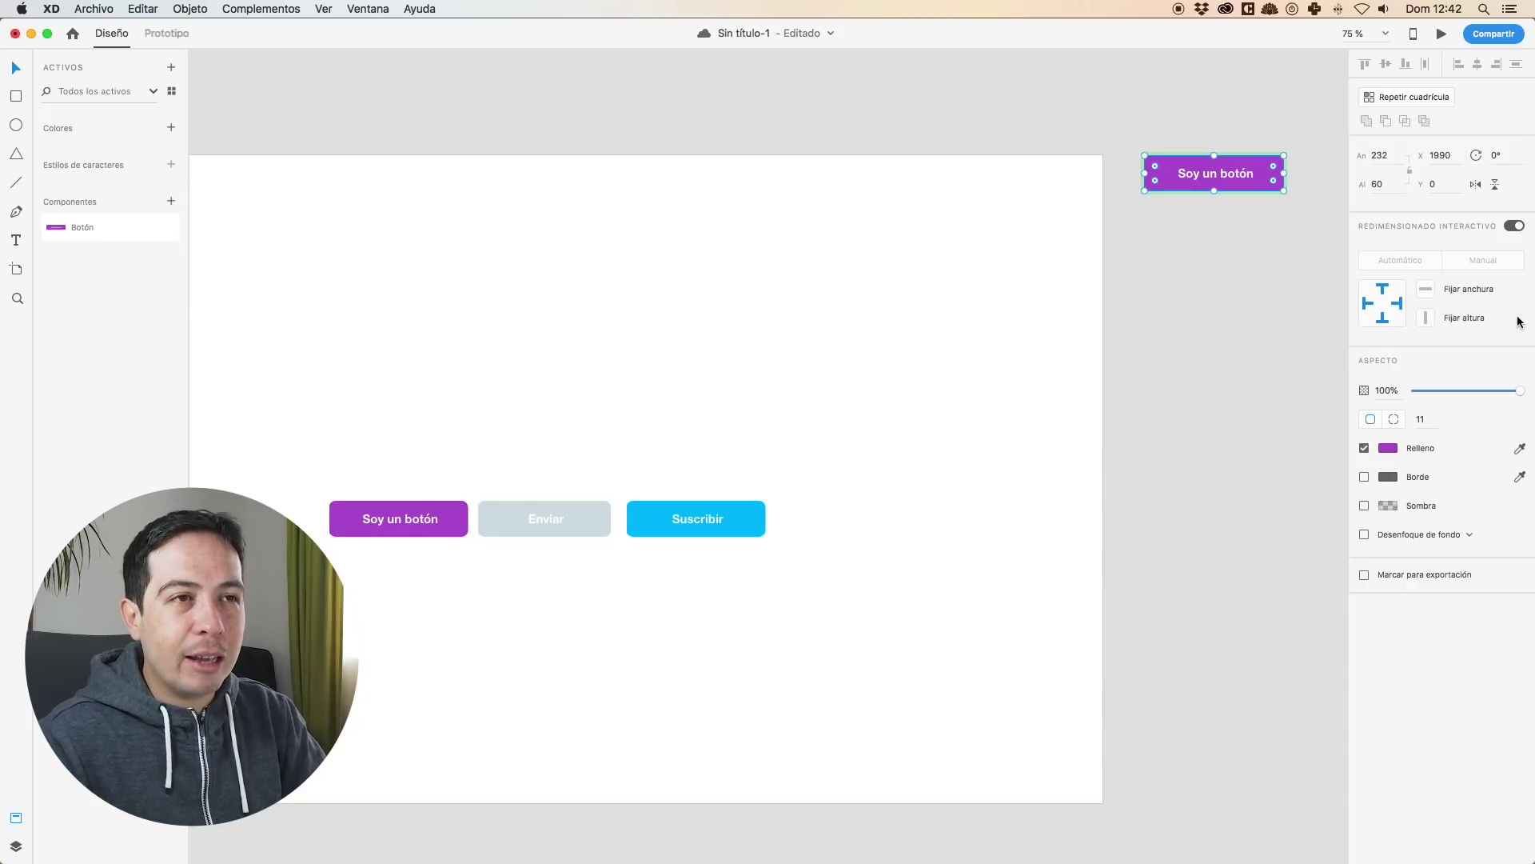
{"action": "left_click", "coordinate": [726, 621]}
Shift the "Suscribir" label to the left inside its button and duplicate it to its right.
{"action": "left_click", "coordinate": [681, 534]}
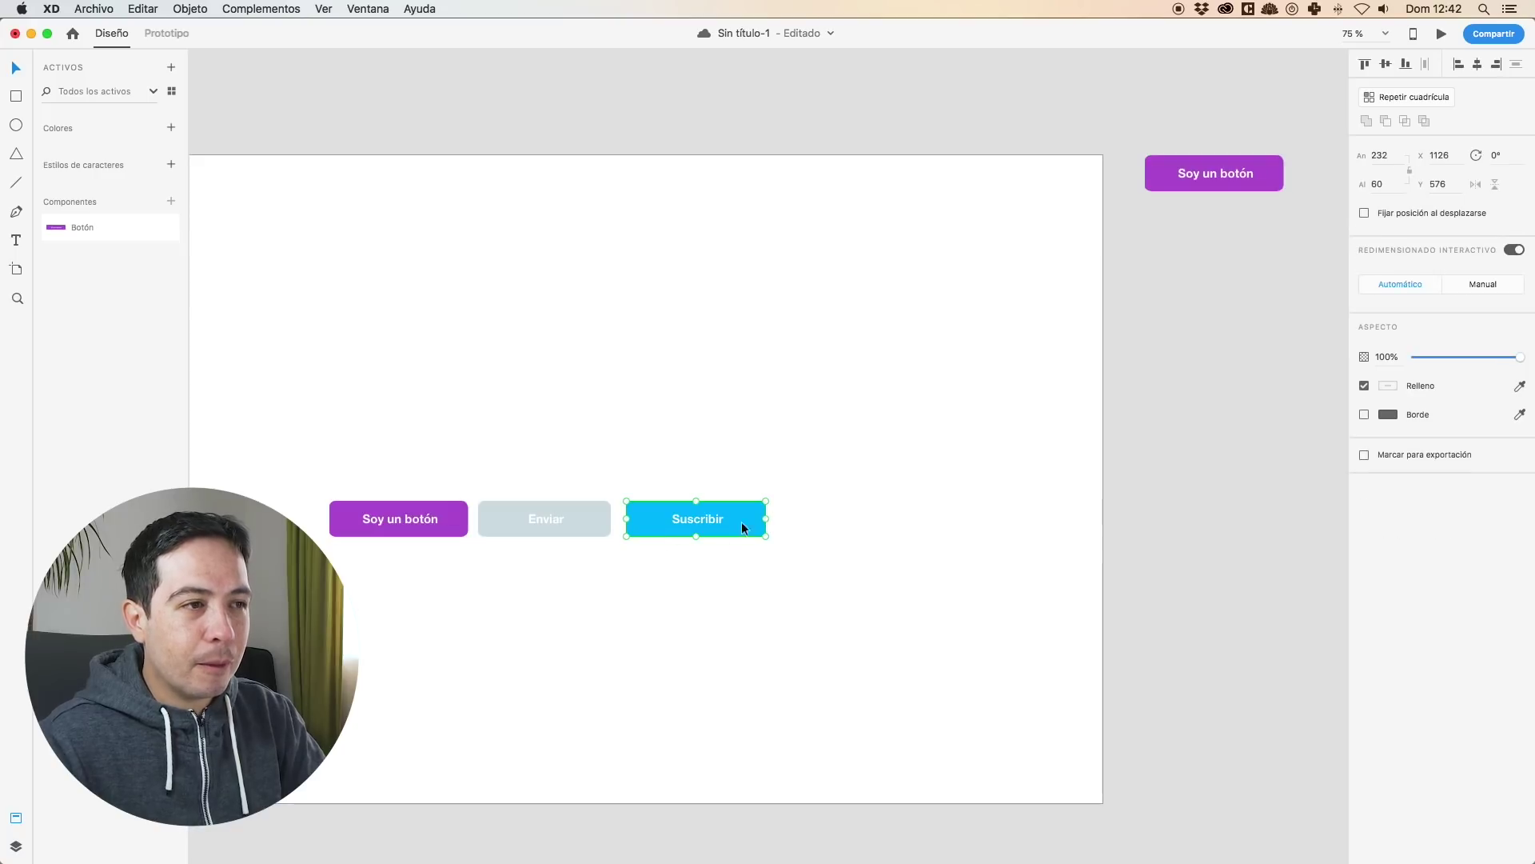
{"action": "mouse_move", "coordinate": [698, 537]}
{"action": "left_mouse_down"}
{"action": "mouse_move", "coordinate": [702, 651]}
{"action": "mouse_move", "coordinate": [700, 536]}
{"action": "left_mouse_up"}
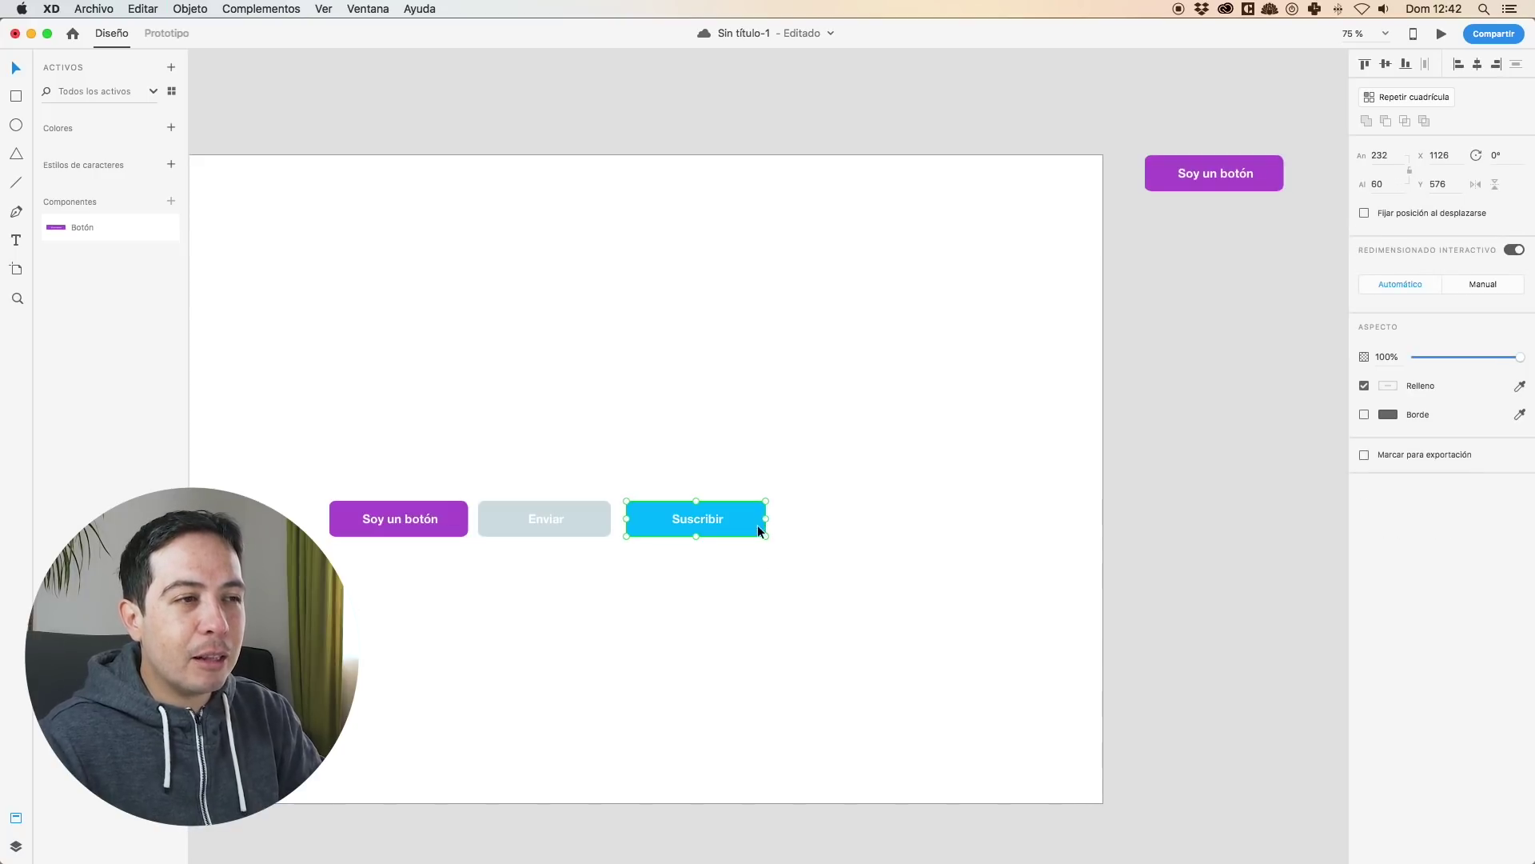
{"action": "left_click", "coordinate": [802, 551]}
{"action": "left_click", "coordinate": [712, 528]}
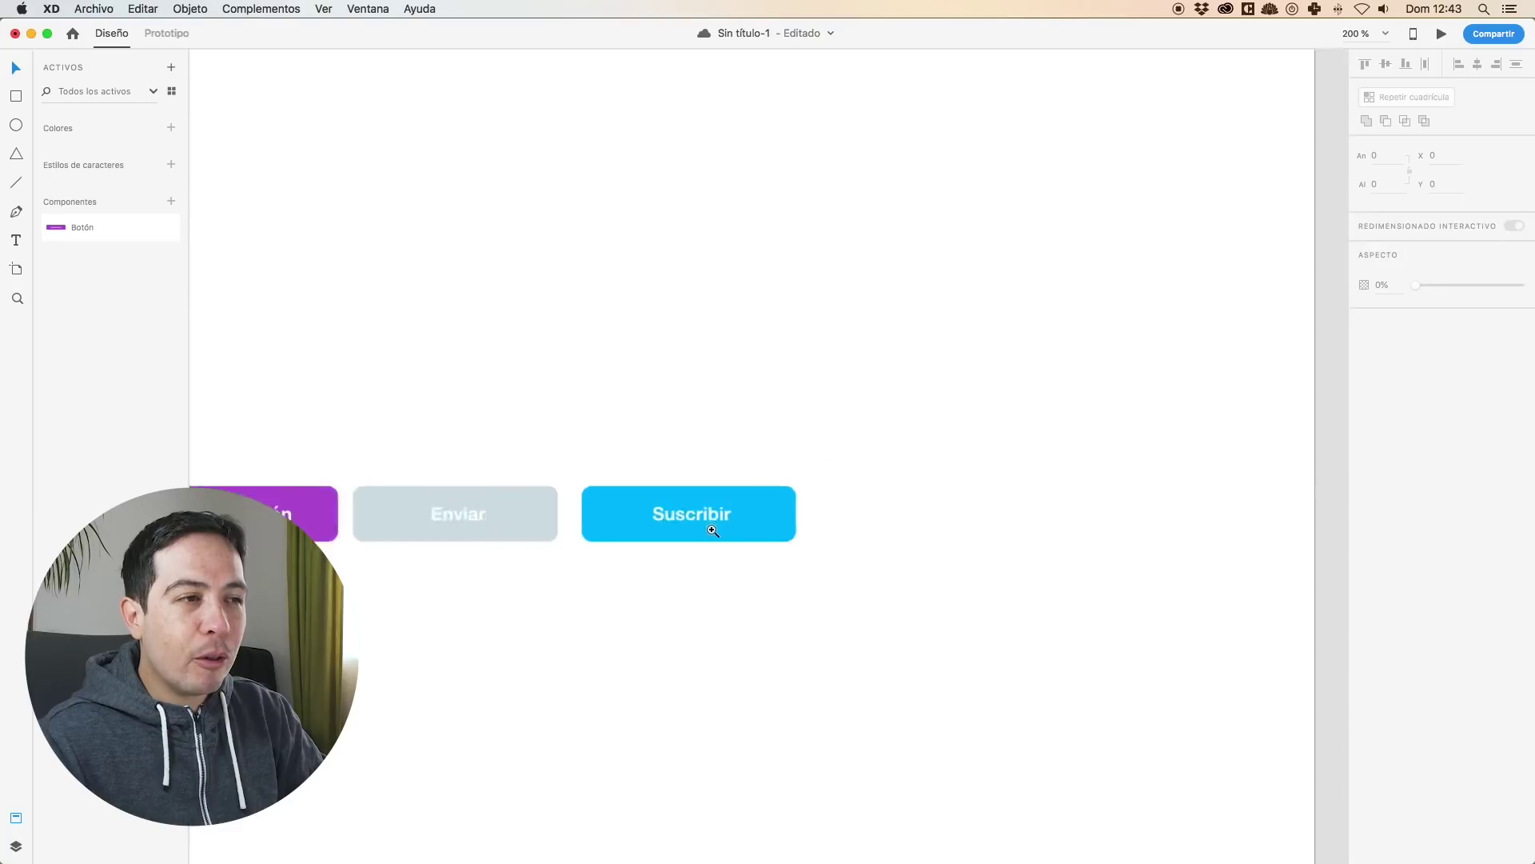
{"action": "double_click", "coordinate": [737, 510]}
{"action": "left_click_drag", "start_coordinate": [708, 512], "coordinate": [763, 501]}
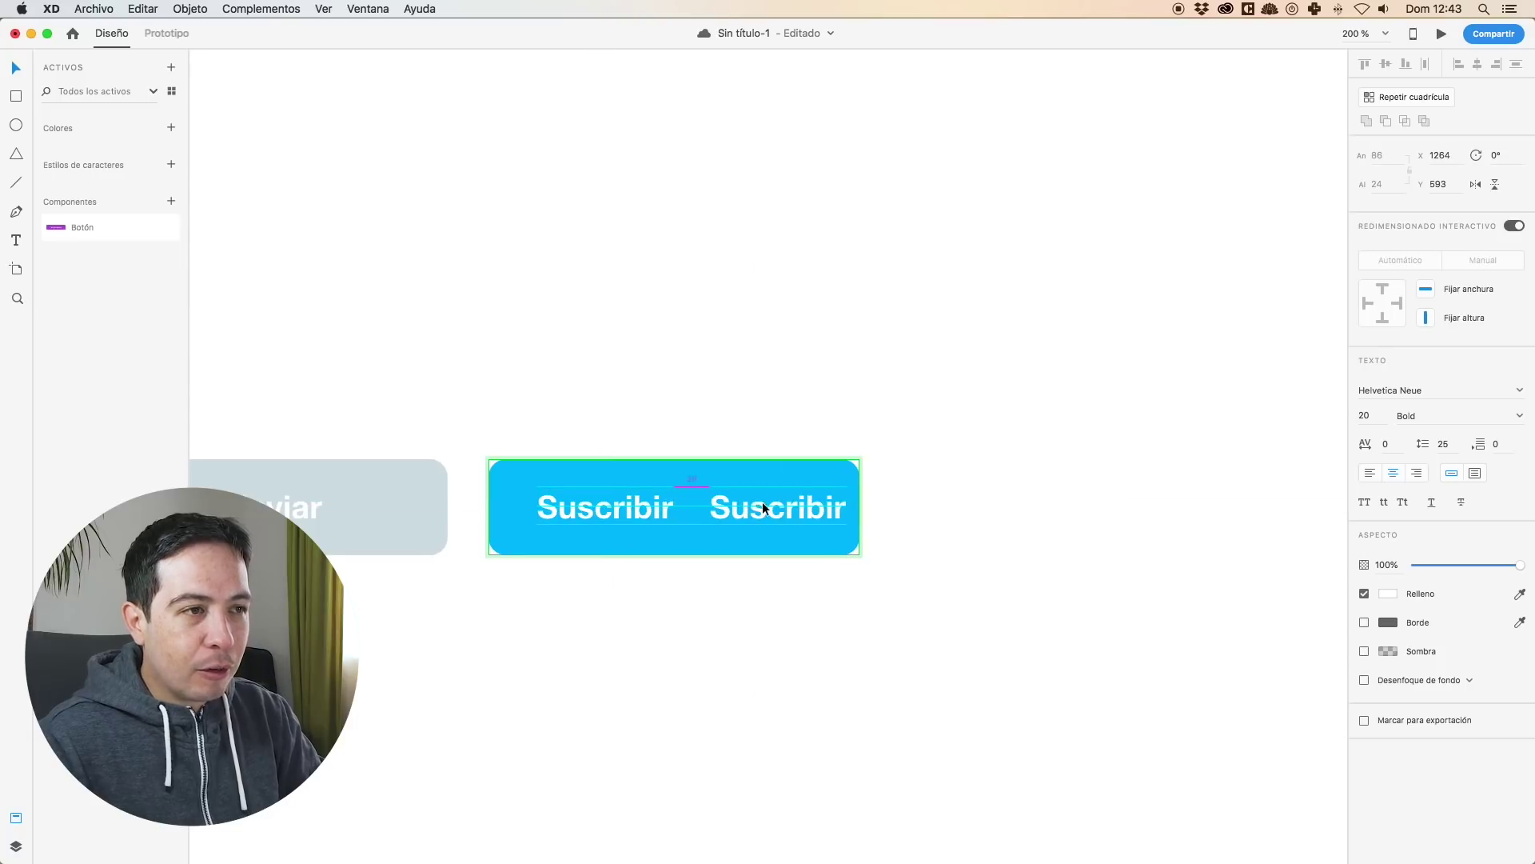
Replace the duplicated label's text with ">" and place it near the right edge of the "Suscribir" button.
{"action": "double_click", "coordinate": [764, 502]}
{"action": "type", "text": ">"}
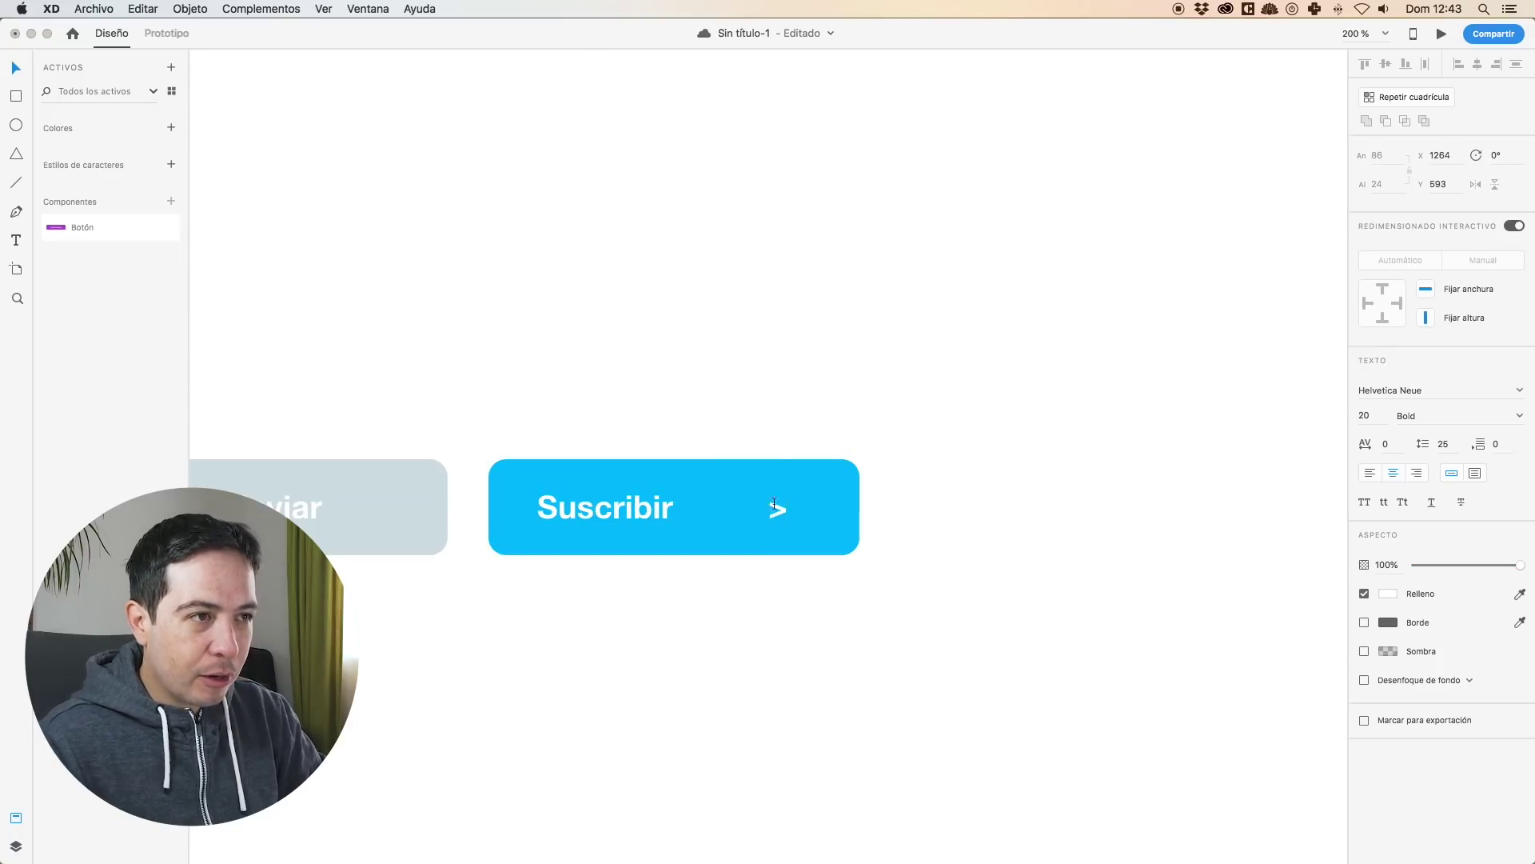
{"action": "left_click_drag", "start_coordinate": [779, 510], "coordinate": [814, 507]}
{"action": "left_click", "coordinate": [962, 481]}
{"action": "left_click", "coordinate": [914, 566], "text": "alt"}
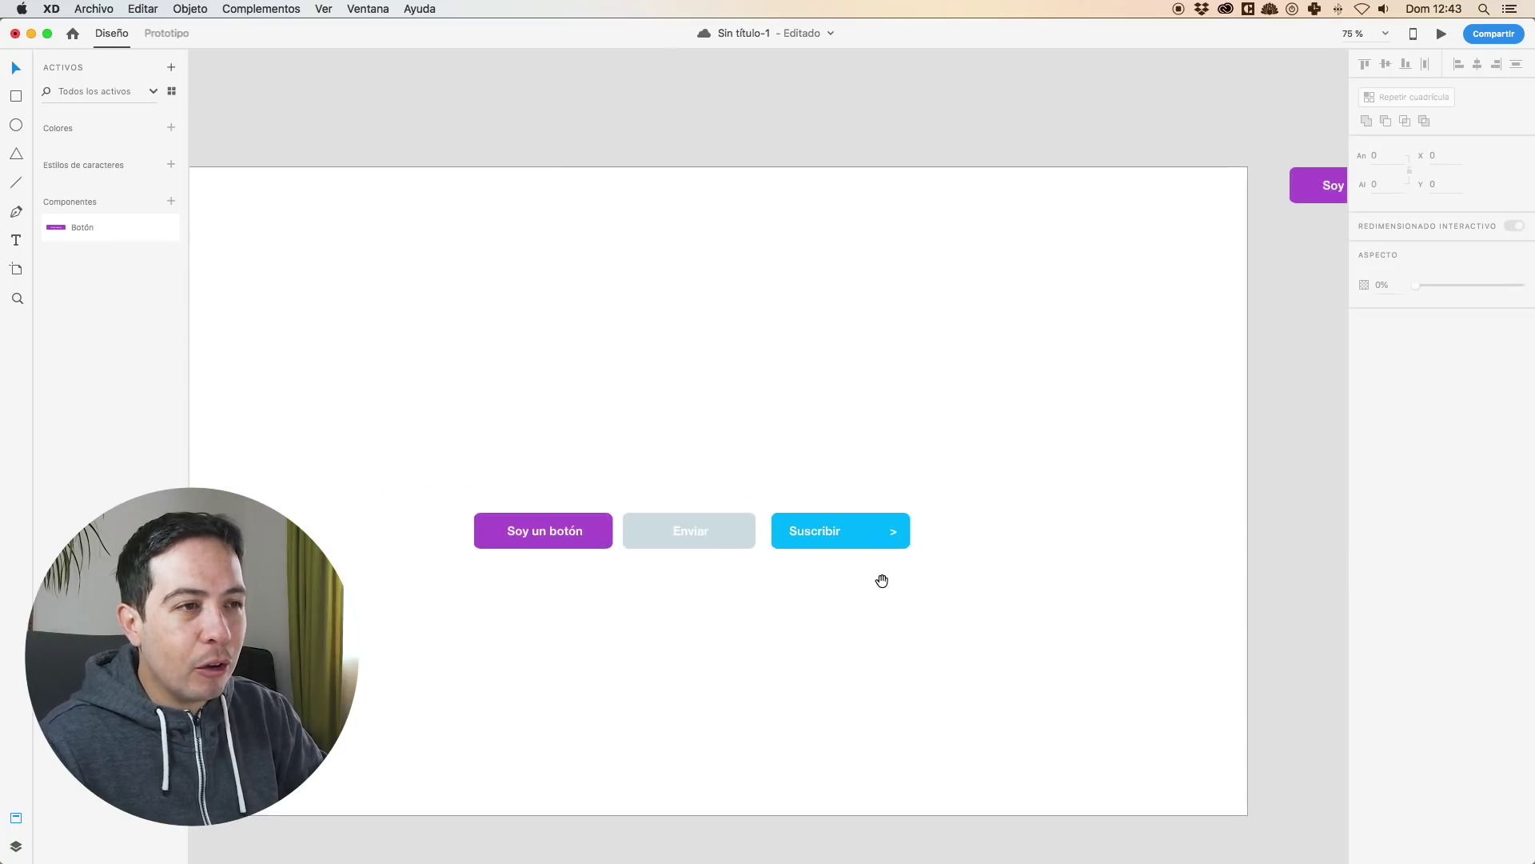
{"action": "scroll", "coordinate": [914, 567], "scroll_direction": "right", "scroll_amount": 5}
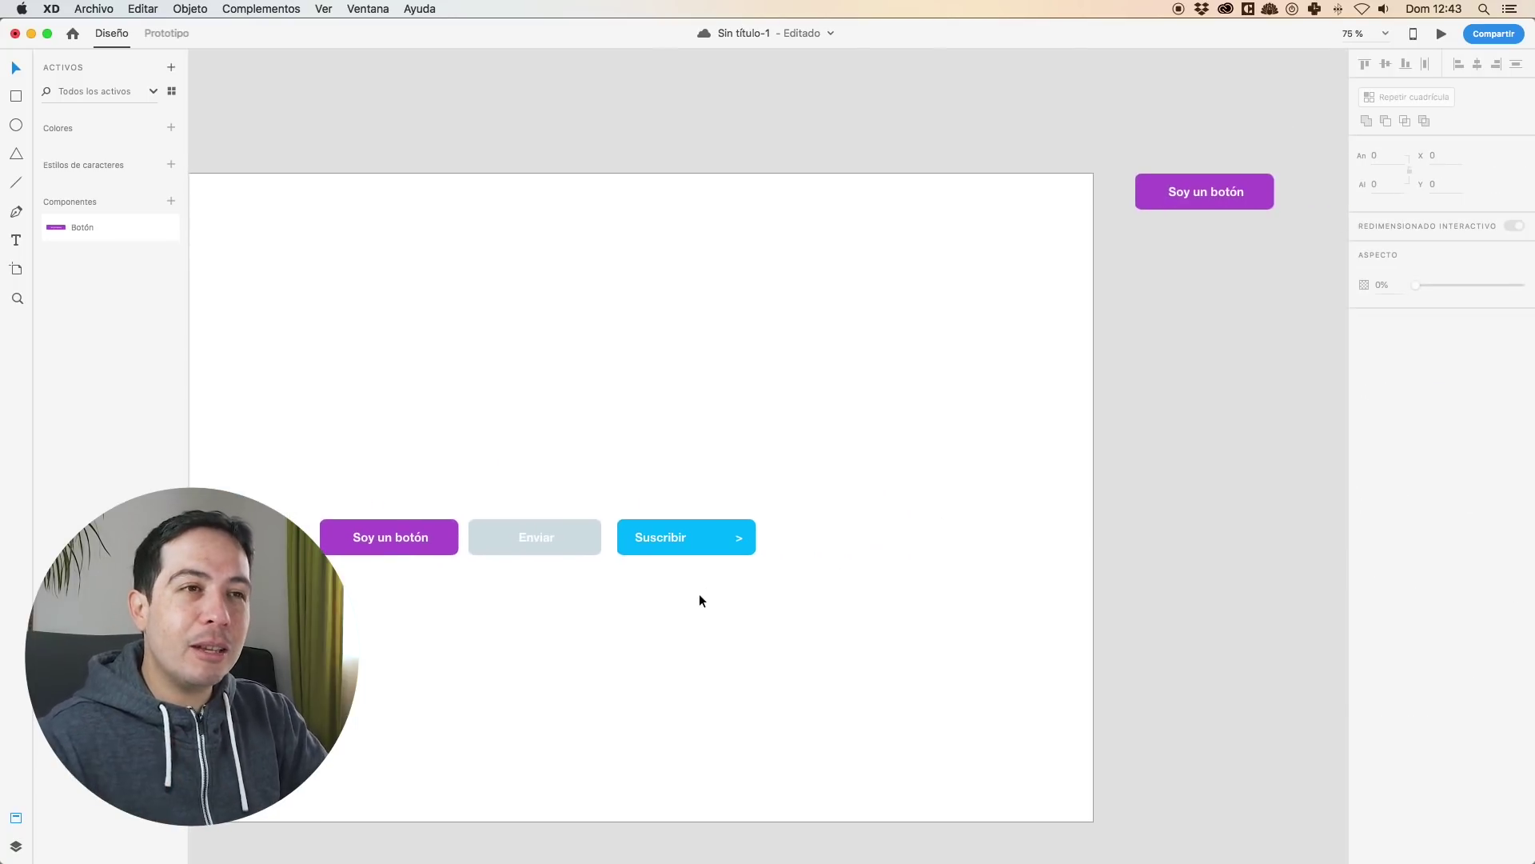
Save the document and move the master button onto the artboard above the instance row, at about X 627, Y 393.
{"action": "key", "text": "super+s"}
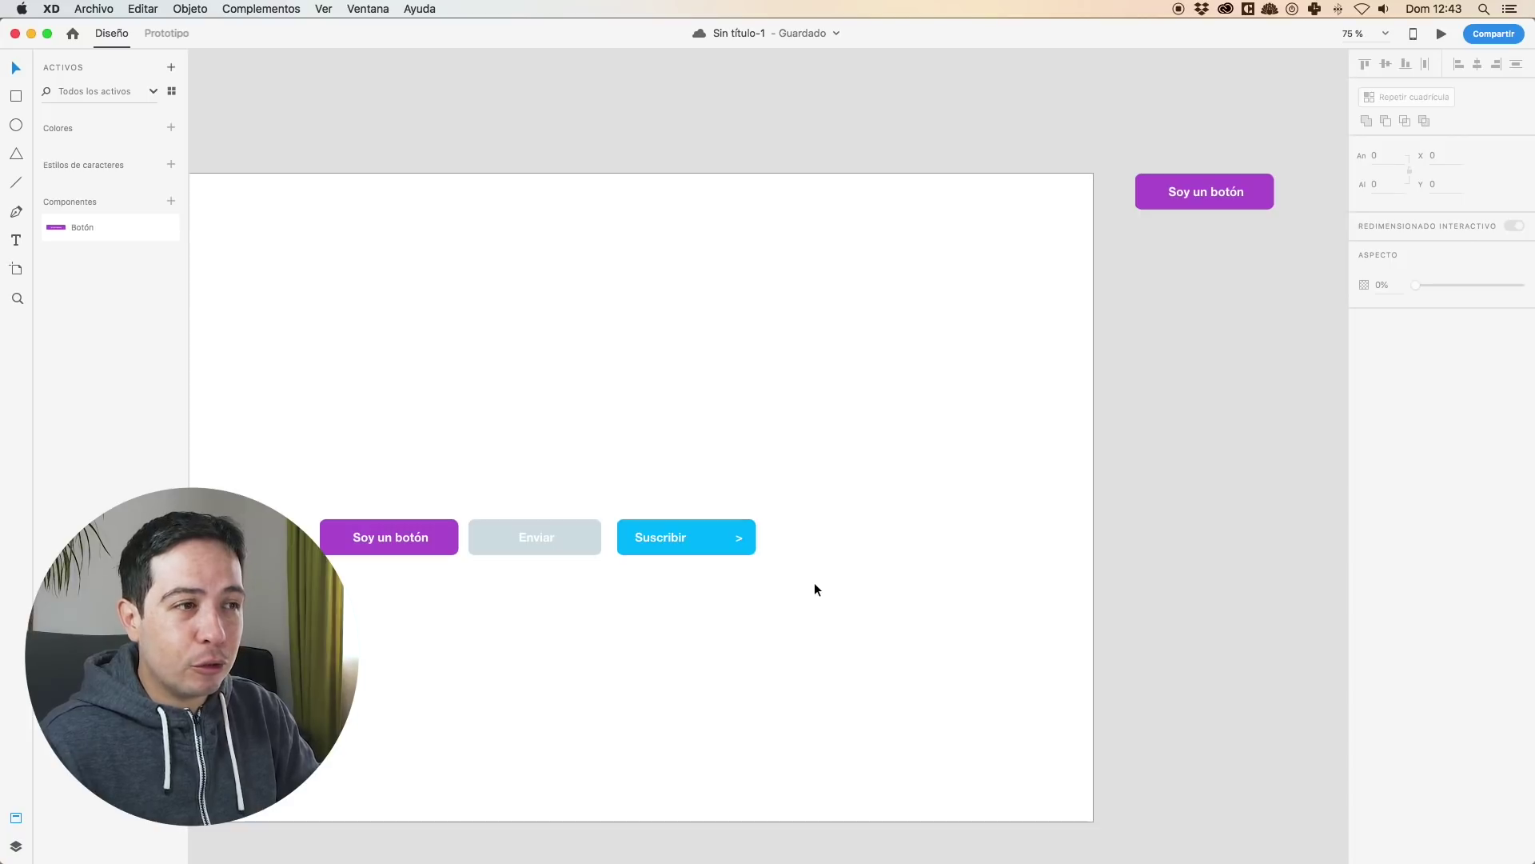
{"action": "left_click_drag", "start_coordinate": [827, 612], "coordinate": [326, 441]}
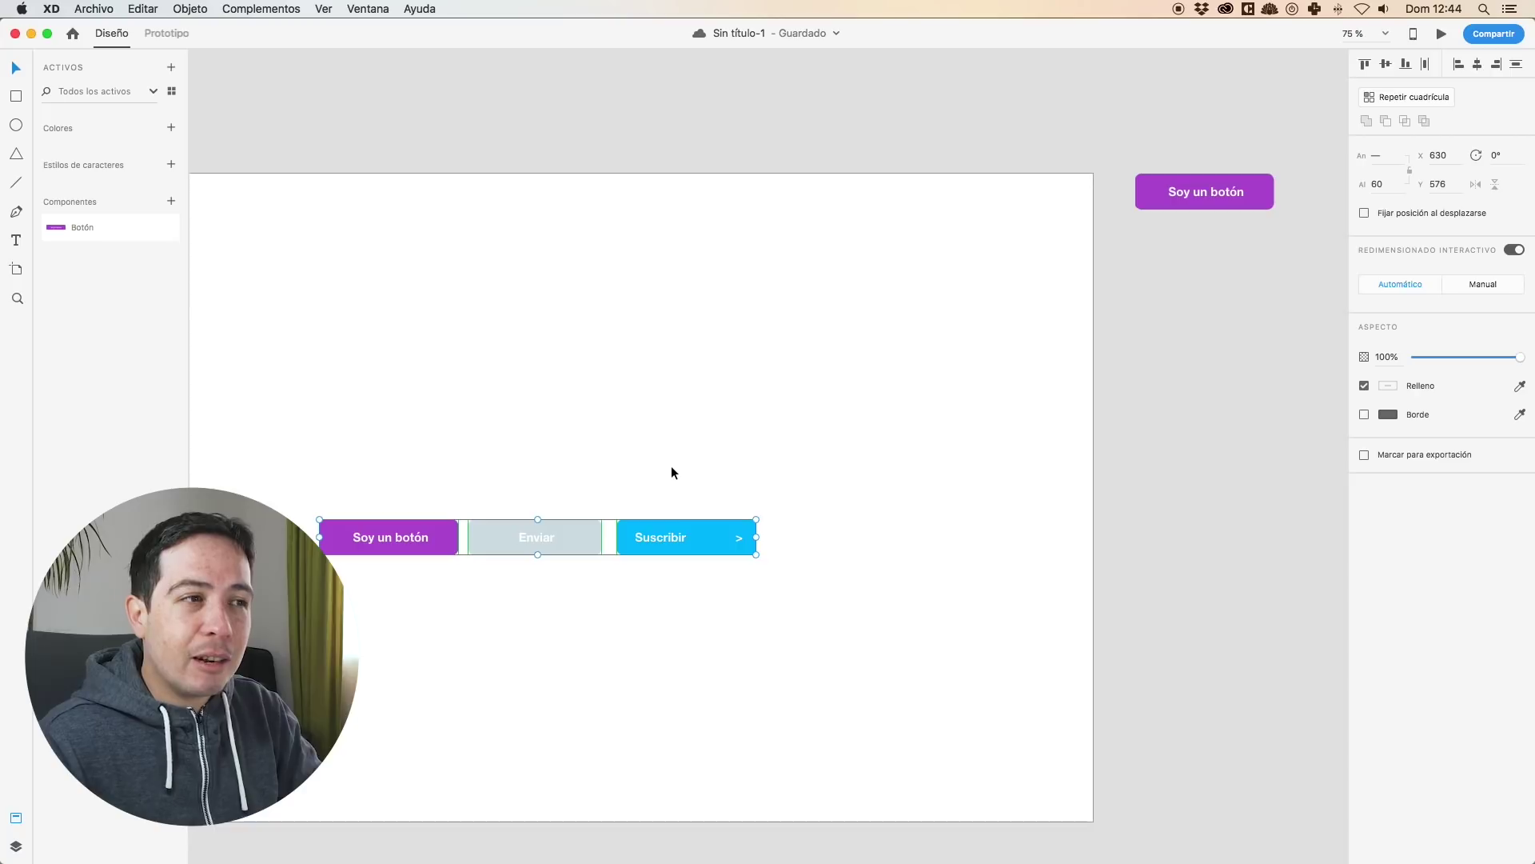
{"action": "left_click", "coordinate": [1153, 262]}
{"action": "left_click_drag", "start_coordinate": [1217, 196], "coordinate": [401, 429]}
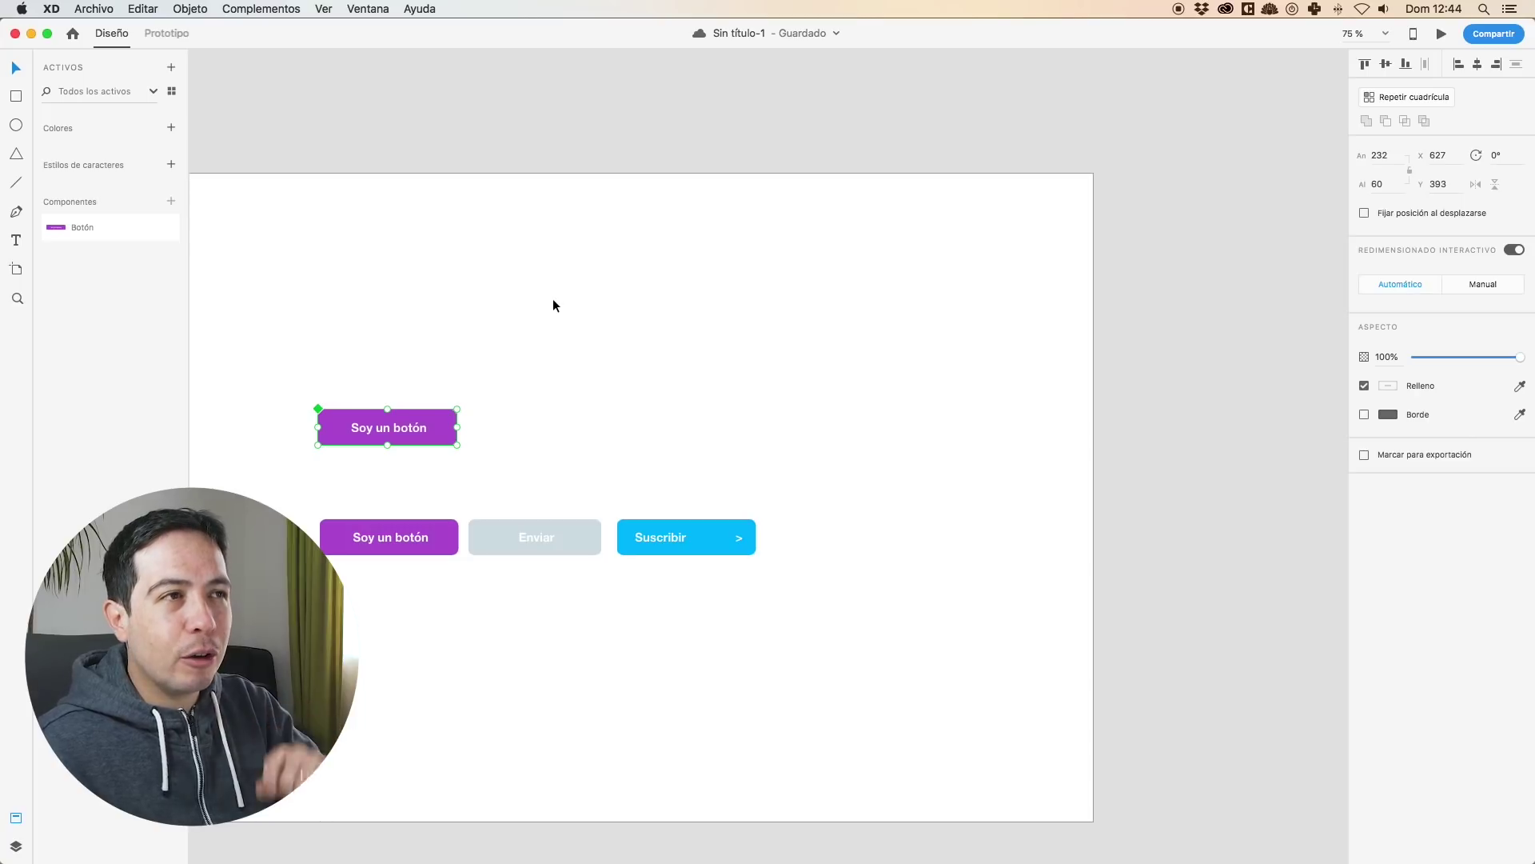
{"action": "left_click", "coordinate": [646, 292]}
Save the label style of the upper "Soy un botón" button as a character style asset named "Texto de botón".
{"action": "scroll", "coordinate": [800, 344], "scroll_direction": "left", "scroll_amount": 6}
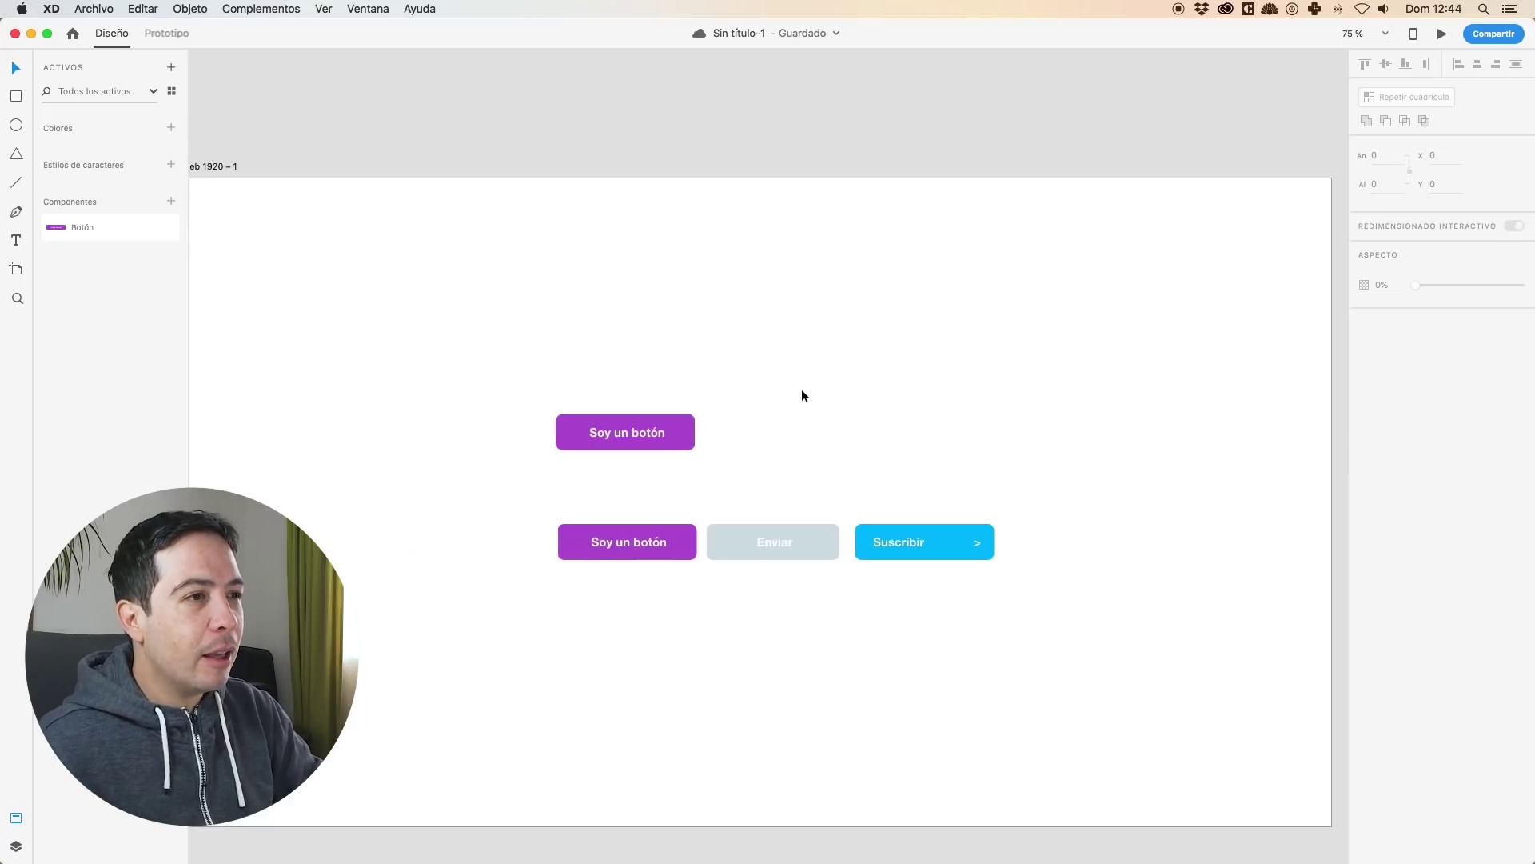
{"action": "double_click", "coordinate": [622, 429]}
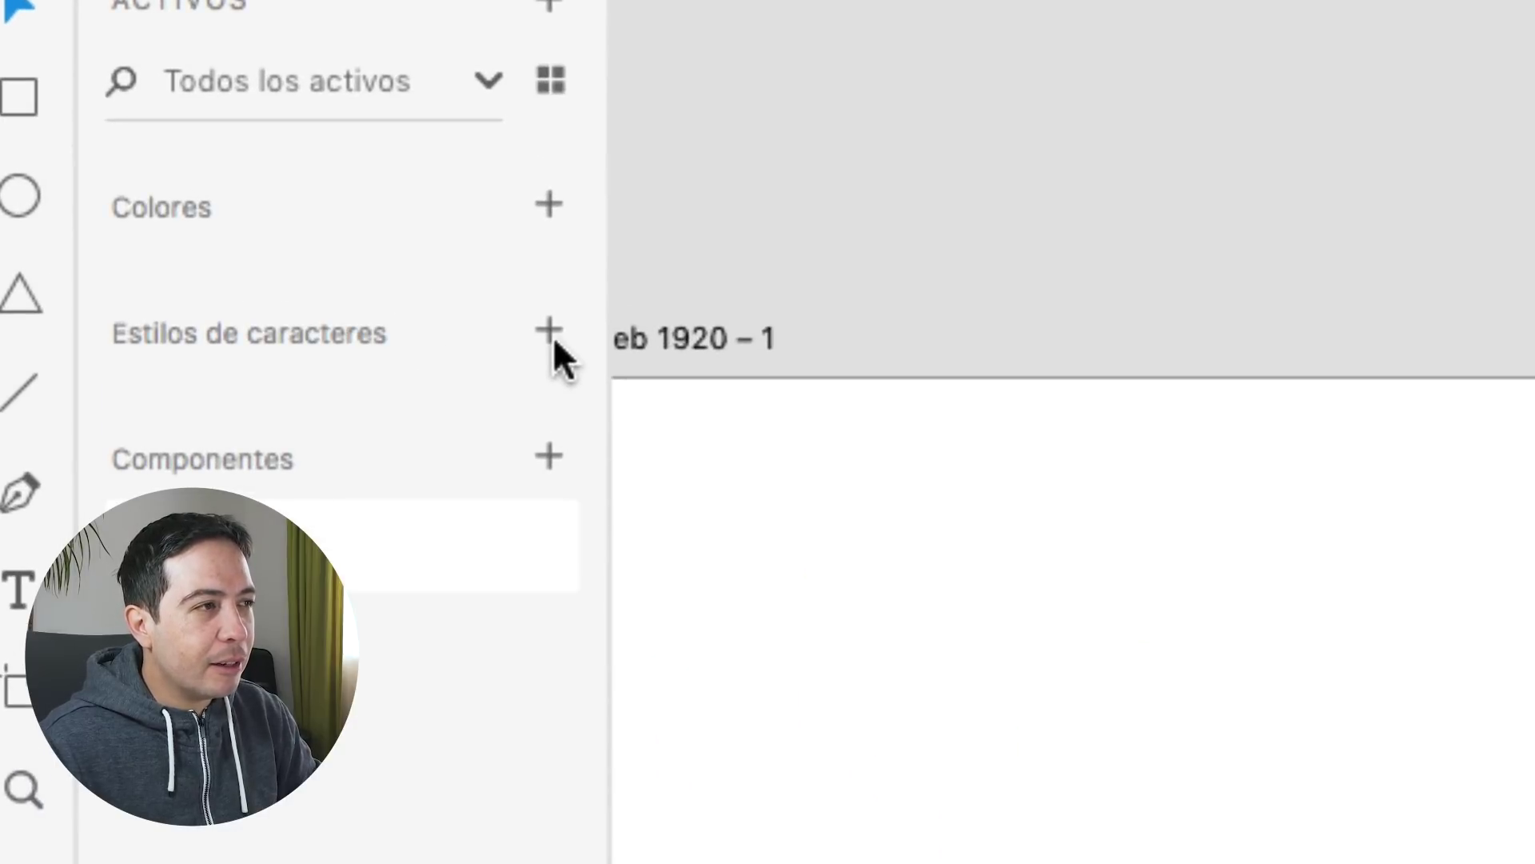
{"action": "left_click", "coordinate": [552, 336]}
{"action": "double_click", "coordinate": [359, 418]}
{"action": "type", "text": "Te"}
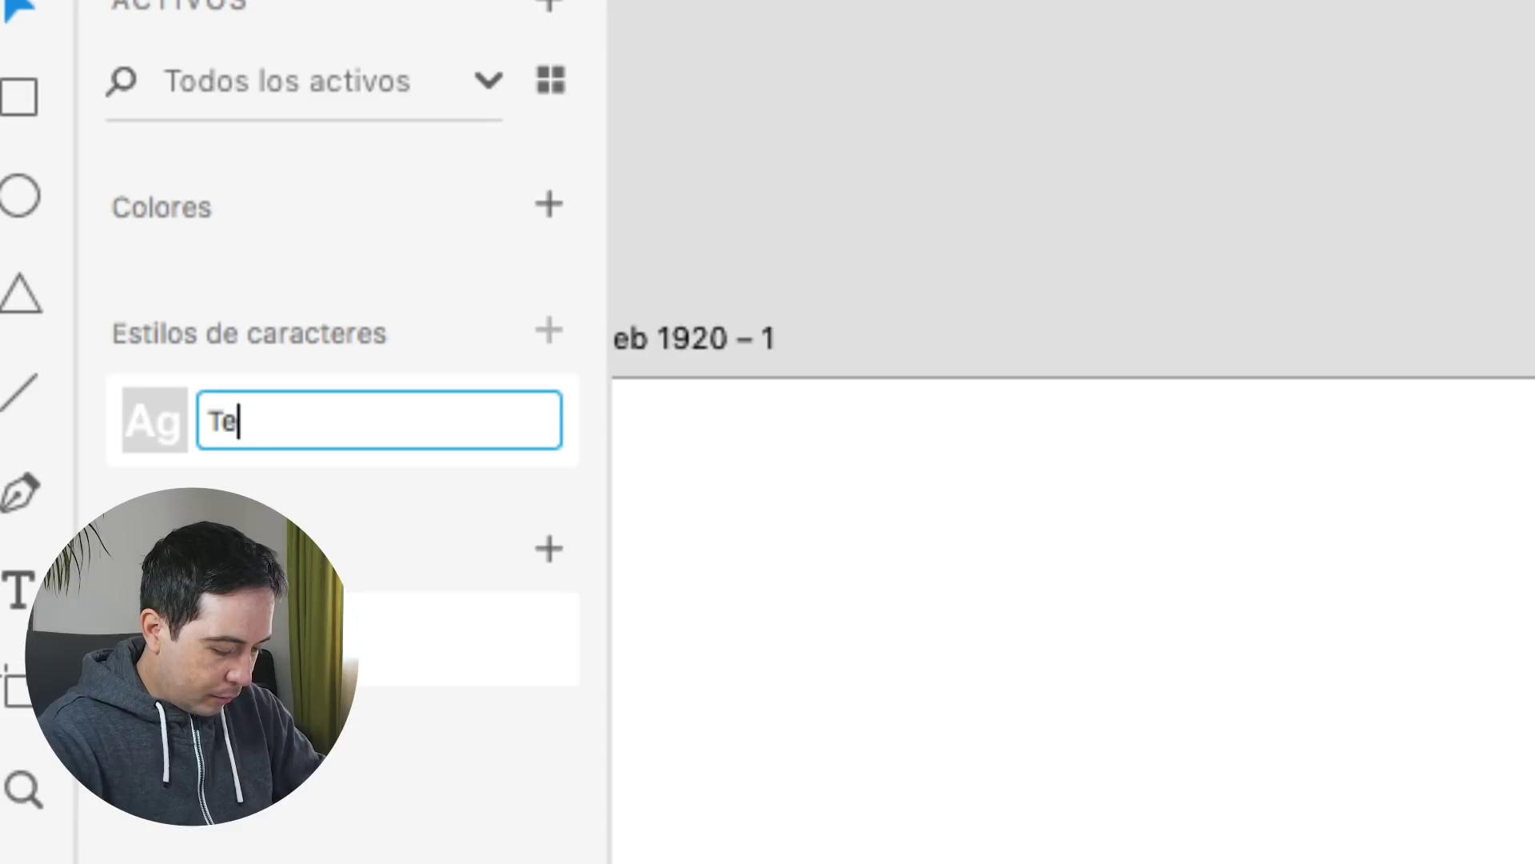
{"action": "type", "text": "xto de botón"}
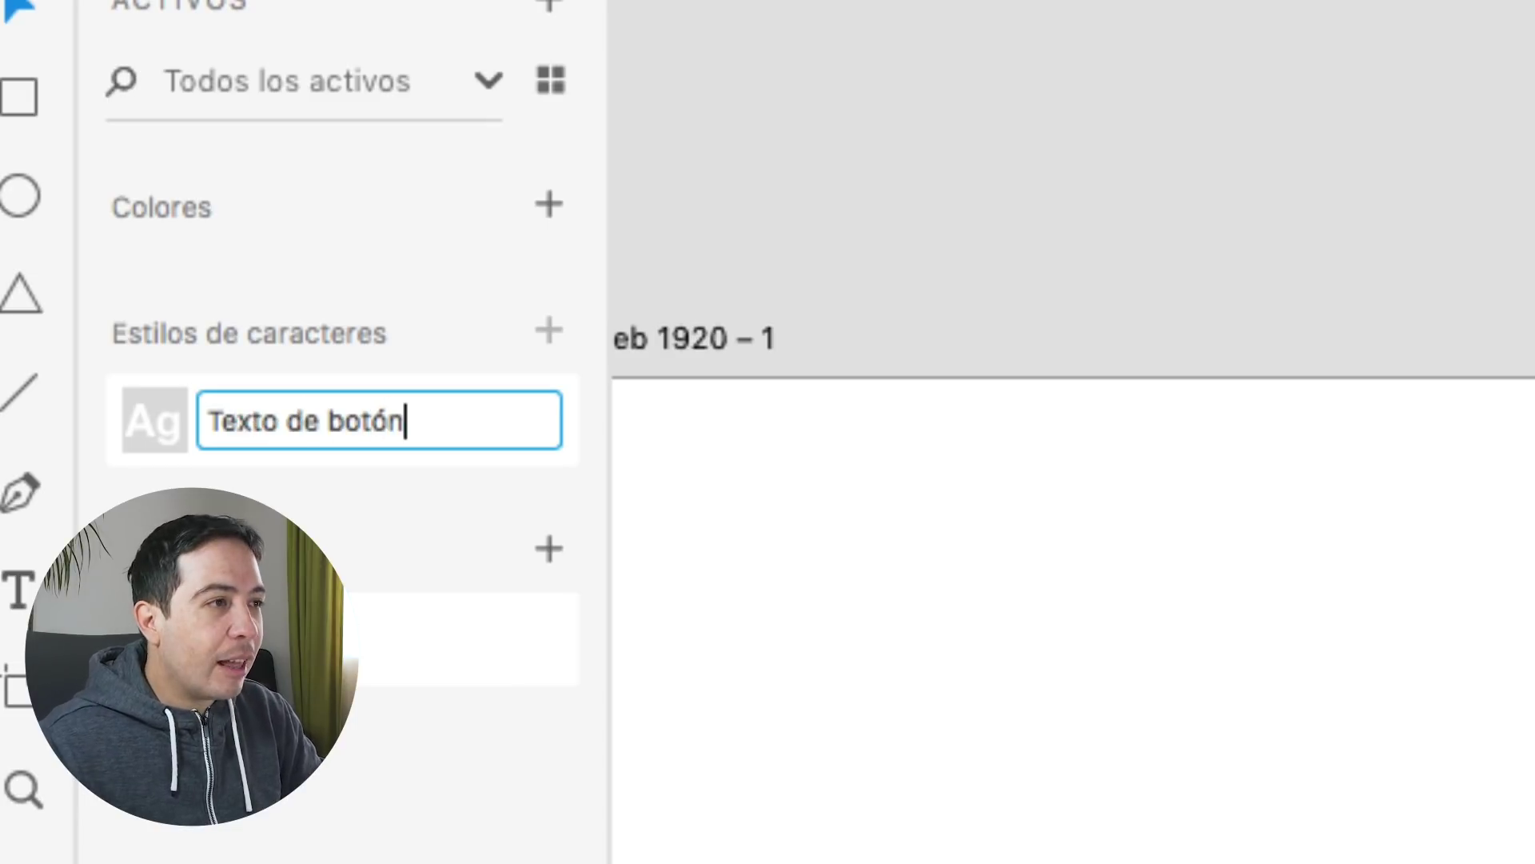
{"action": "key", "text": "Return"}
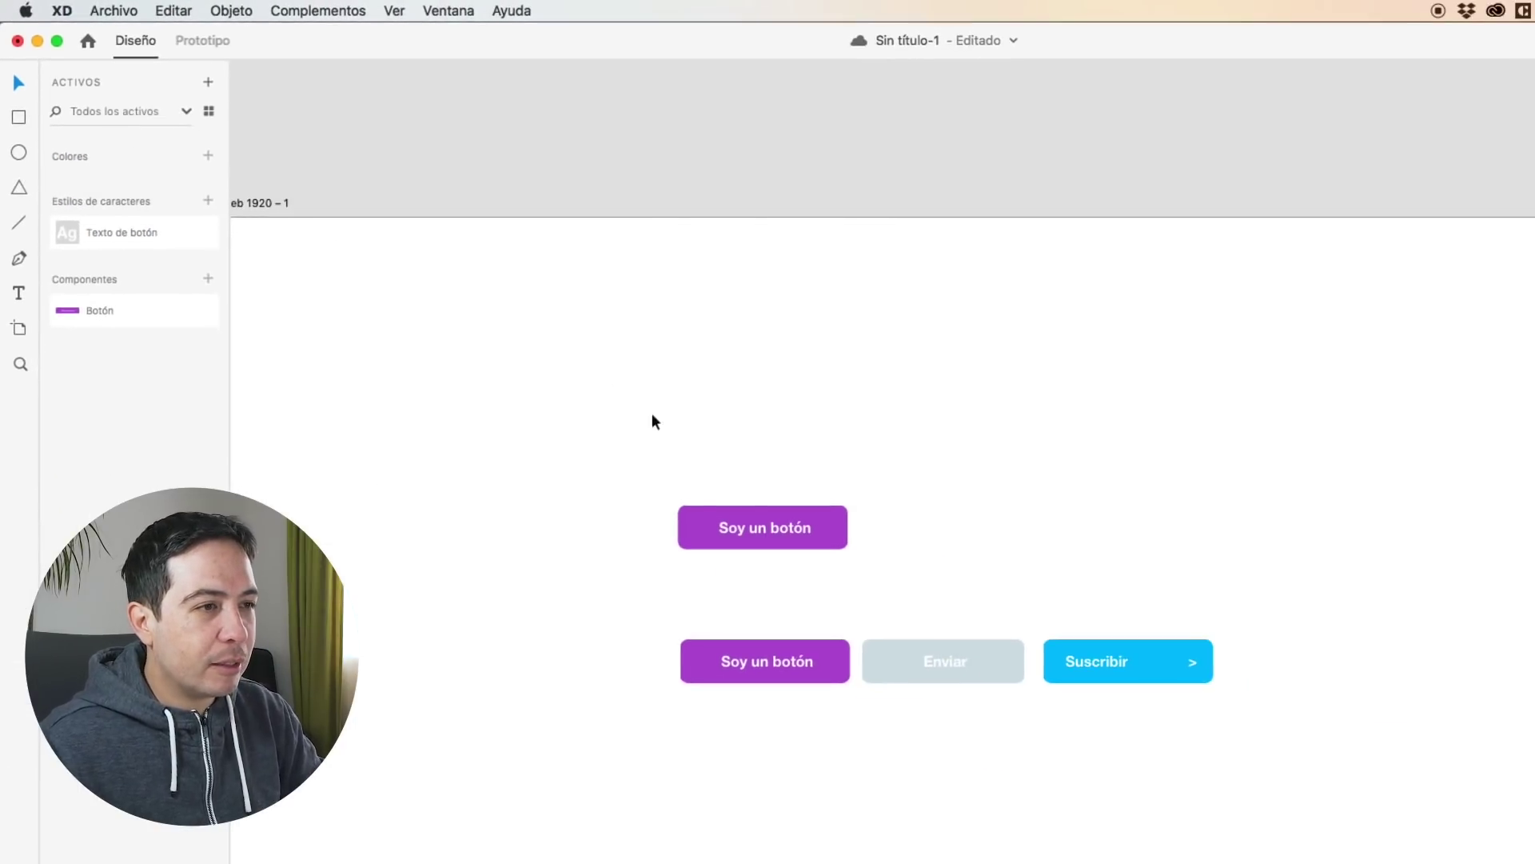
Add the purple, blue and light grey fills of the three buttons to the document's colour assets.
{"action": "left_click", "coordinate": [918, 686]}
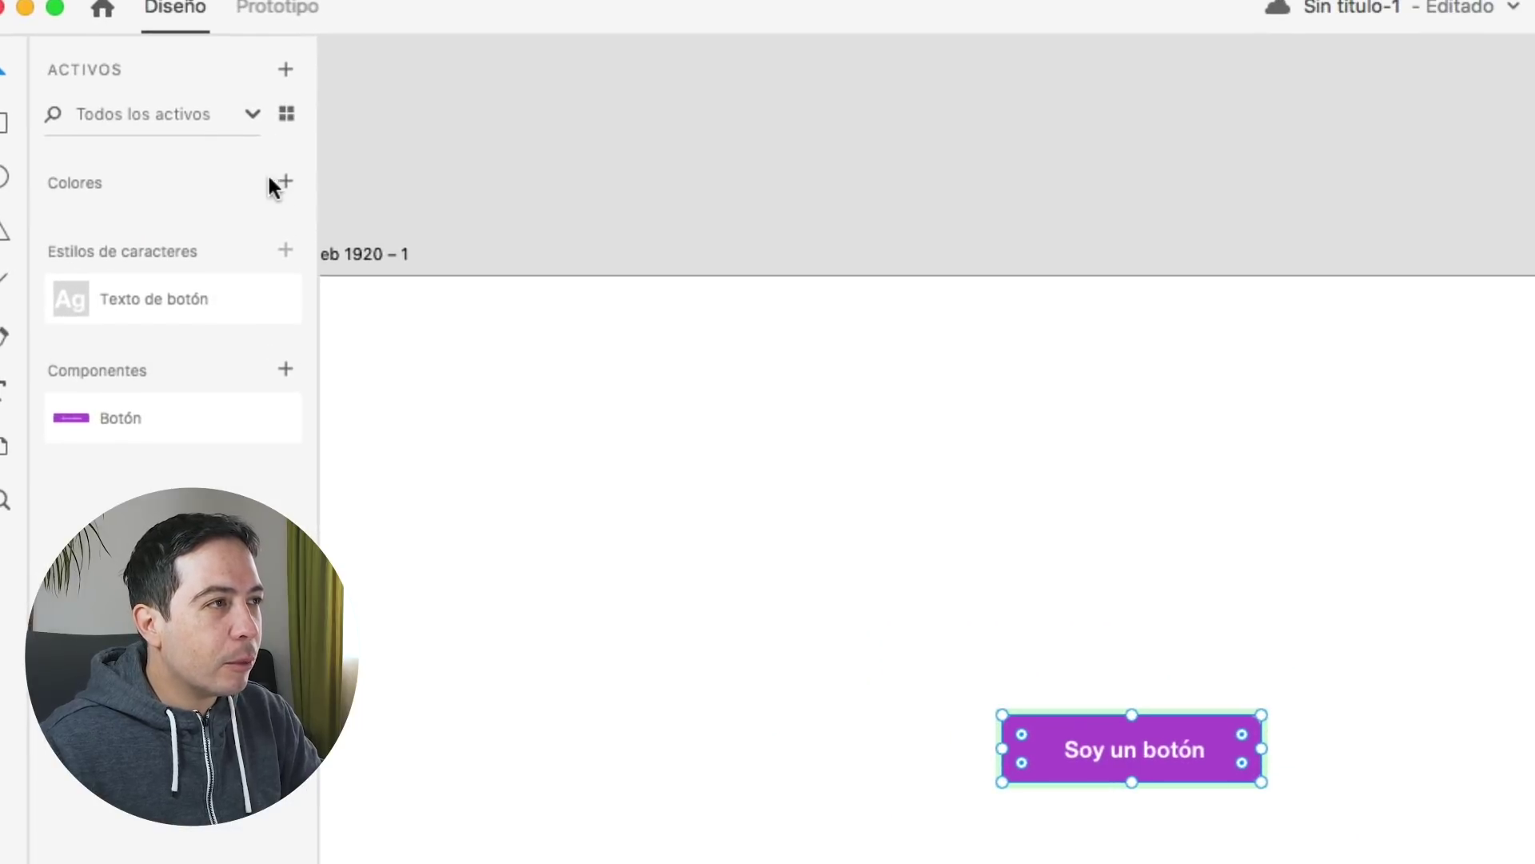
{"action": "left_click", "coordinate": [283, 181]}
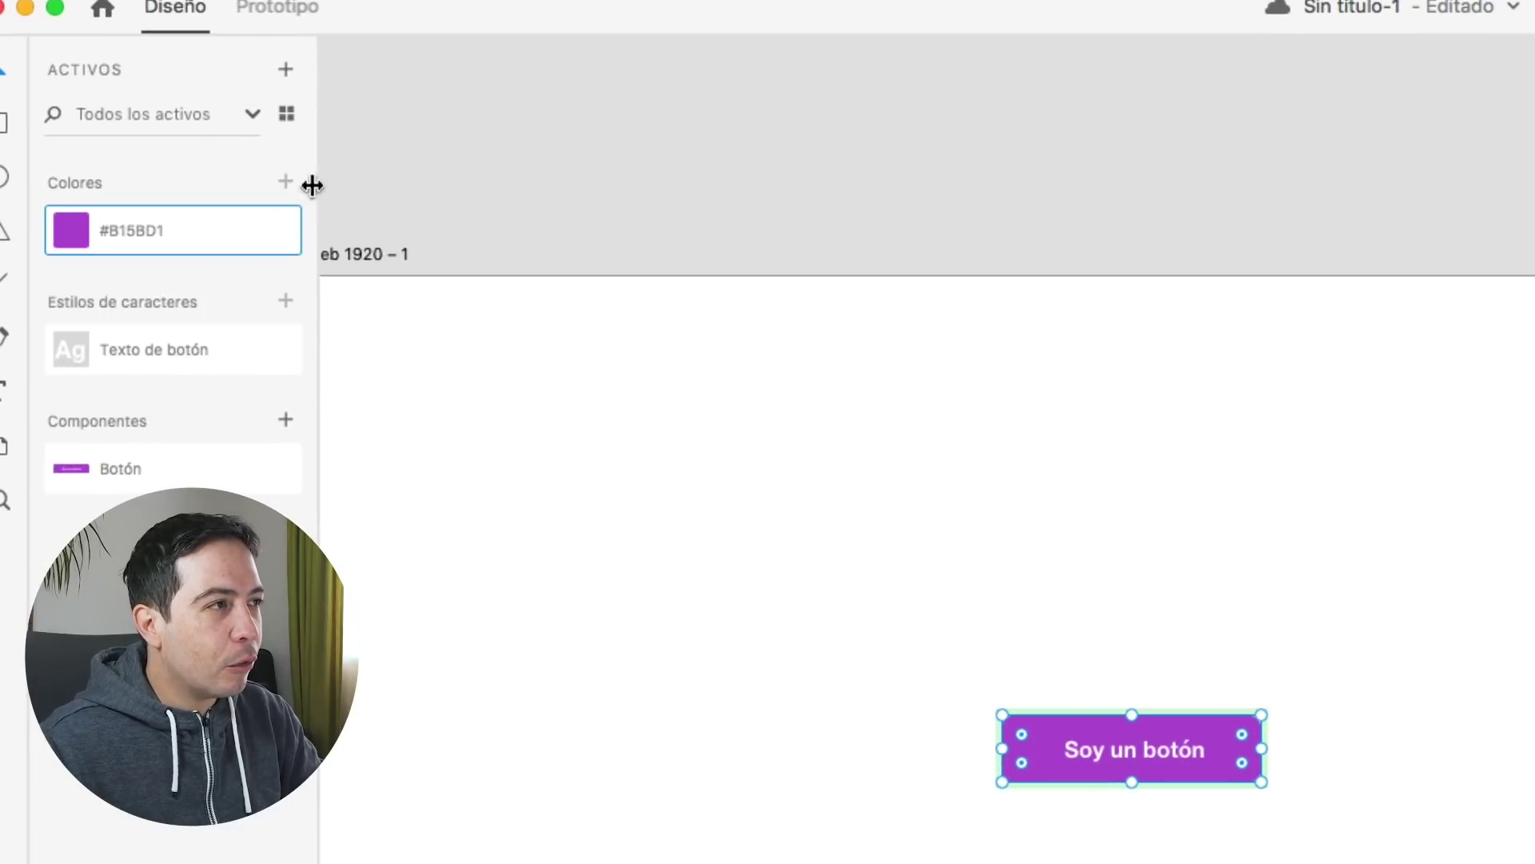
{"action": "left_click", "coordinate": [947, 525]}
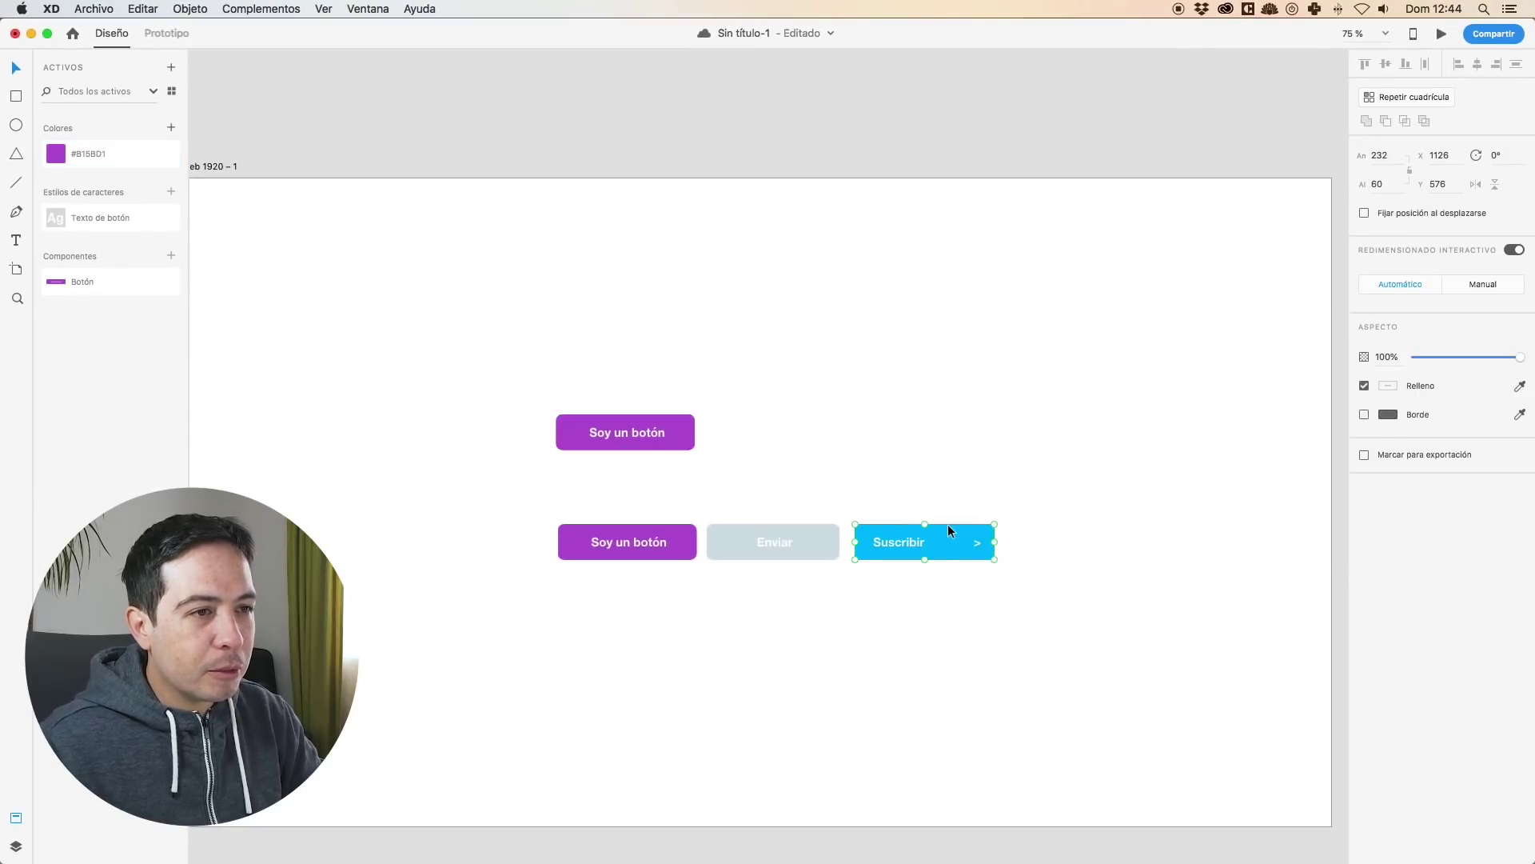
{"action": "left_click", "coordinate": [173, 128]}
{"action": "left_click", "coordinate": [733, 529]}
{"action": "left_click", "coordinate": [168, 130]}
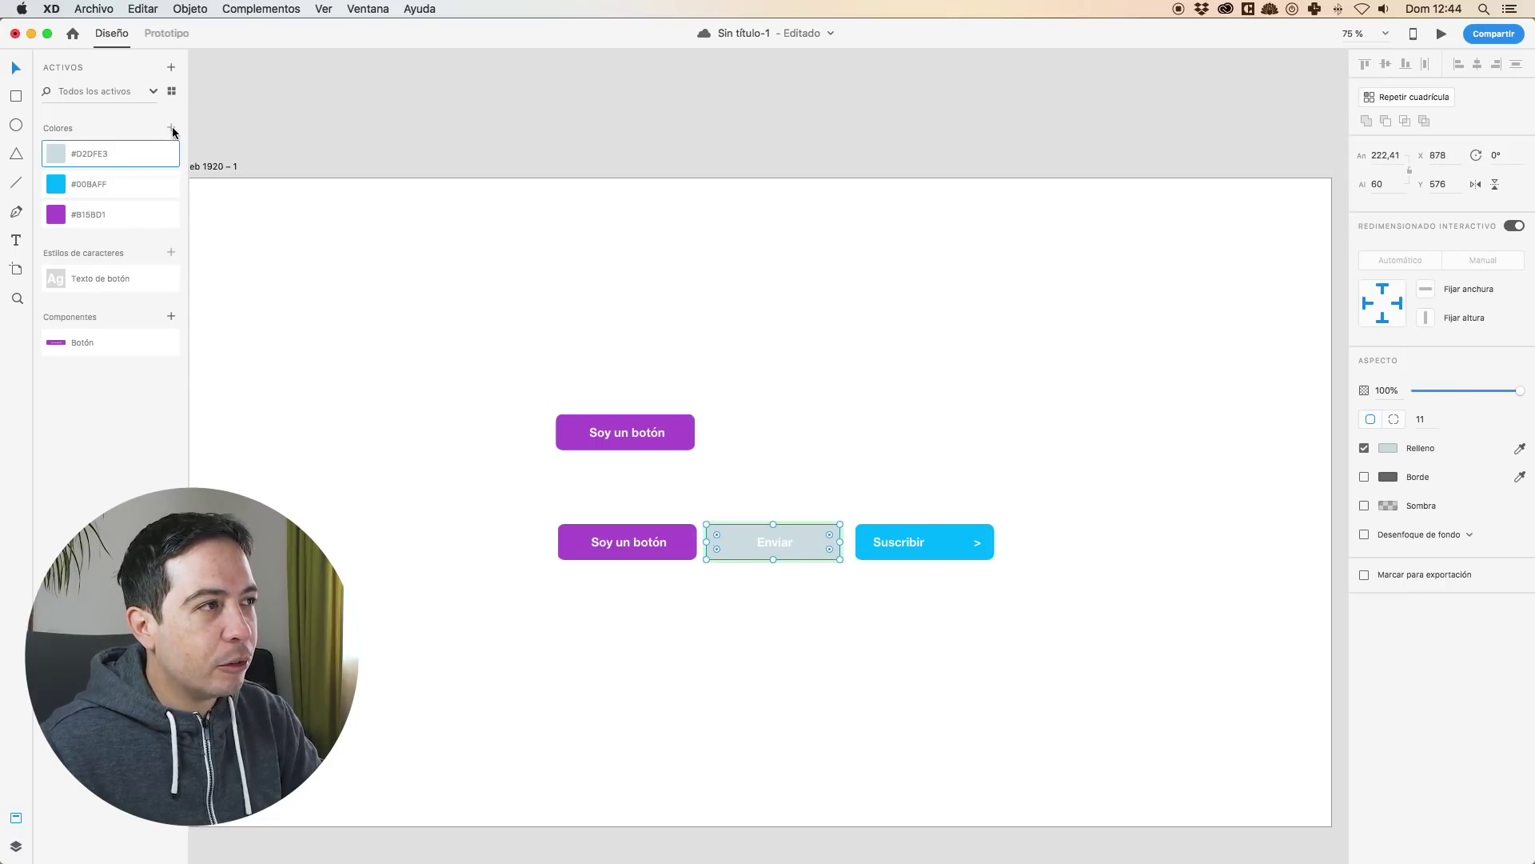
{"action": "left_click", "coordinate": [312, 299]}
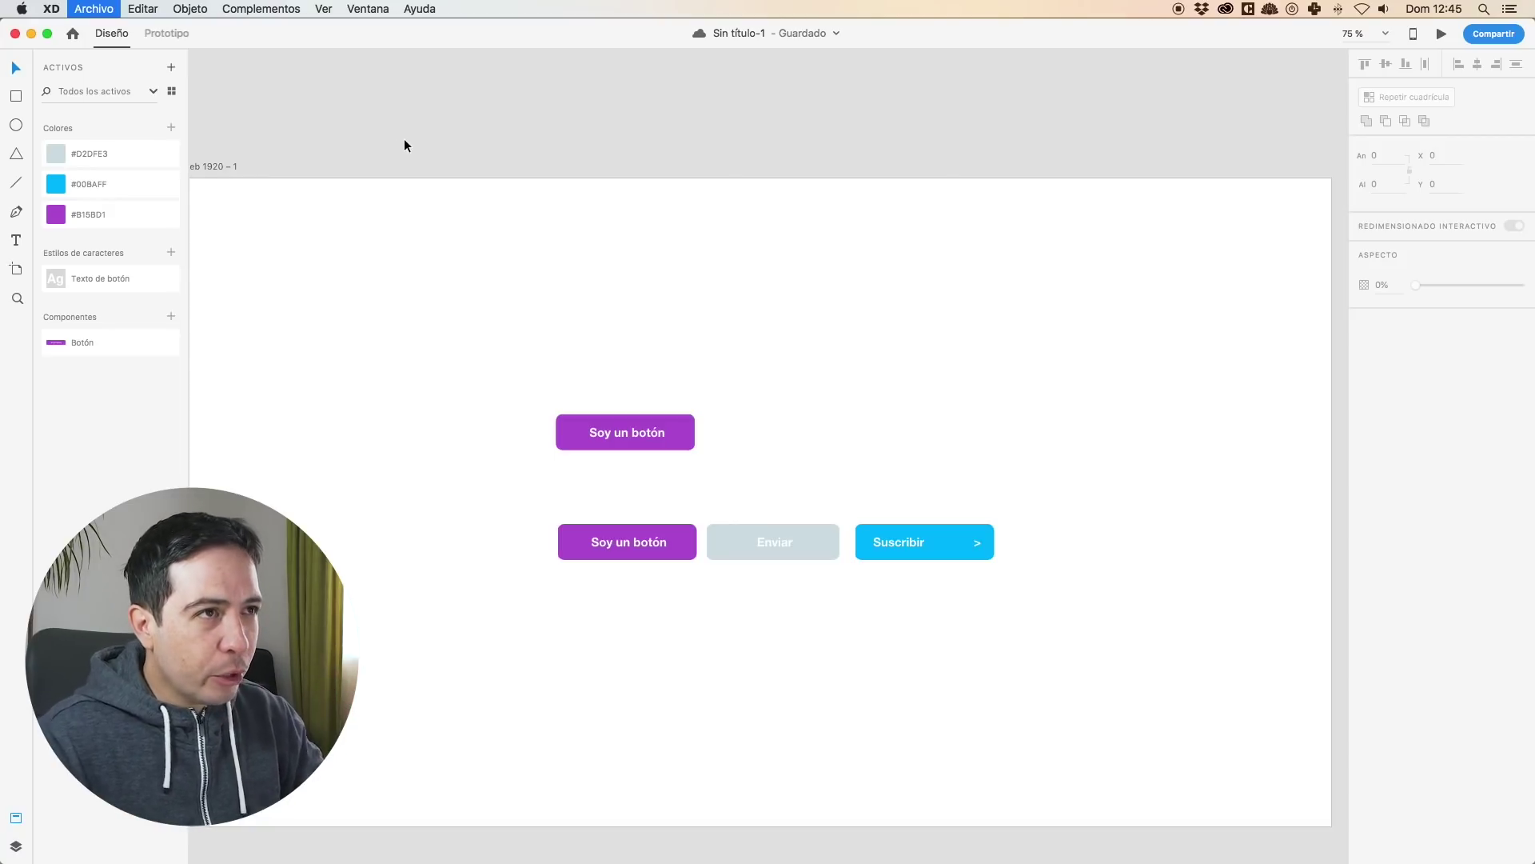
Save the document to the cloud documents as "Biblioteca-prueba" and close it.
{"action": "key", "text": "super+s"}
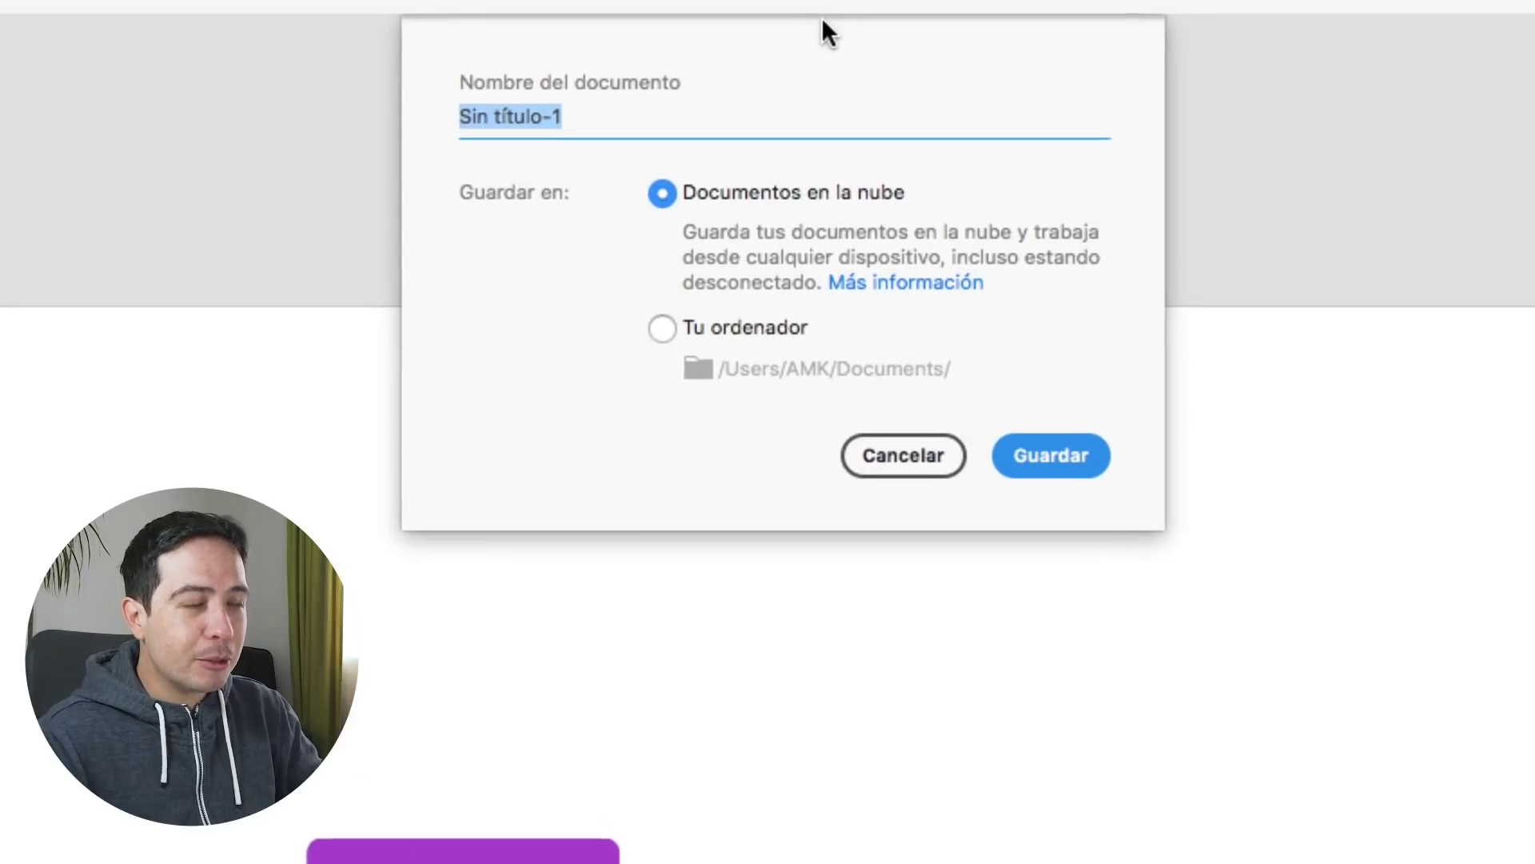
{"action": "type", "text": "Biblioteca"}
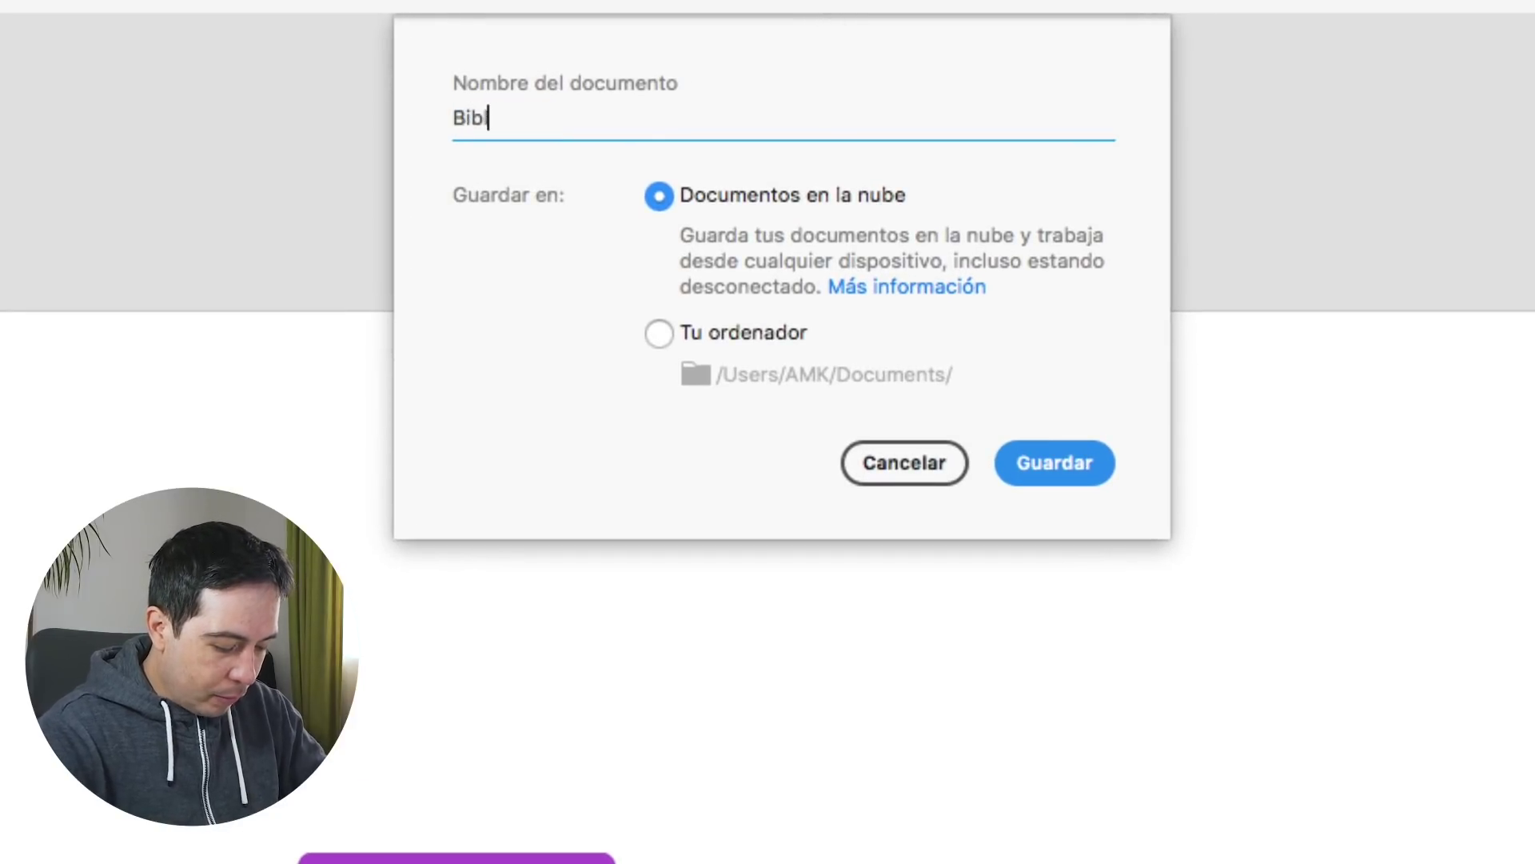
{"action": "type", "text": "-prueba"}
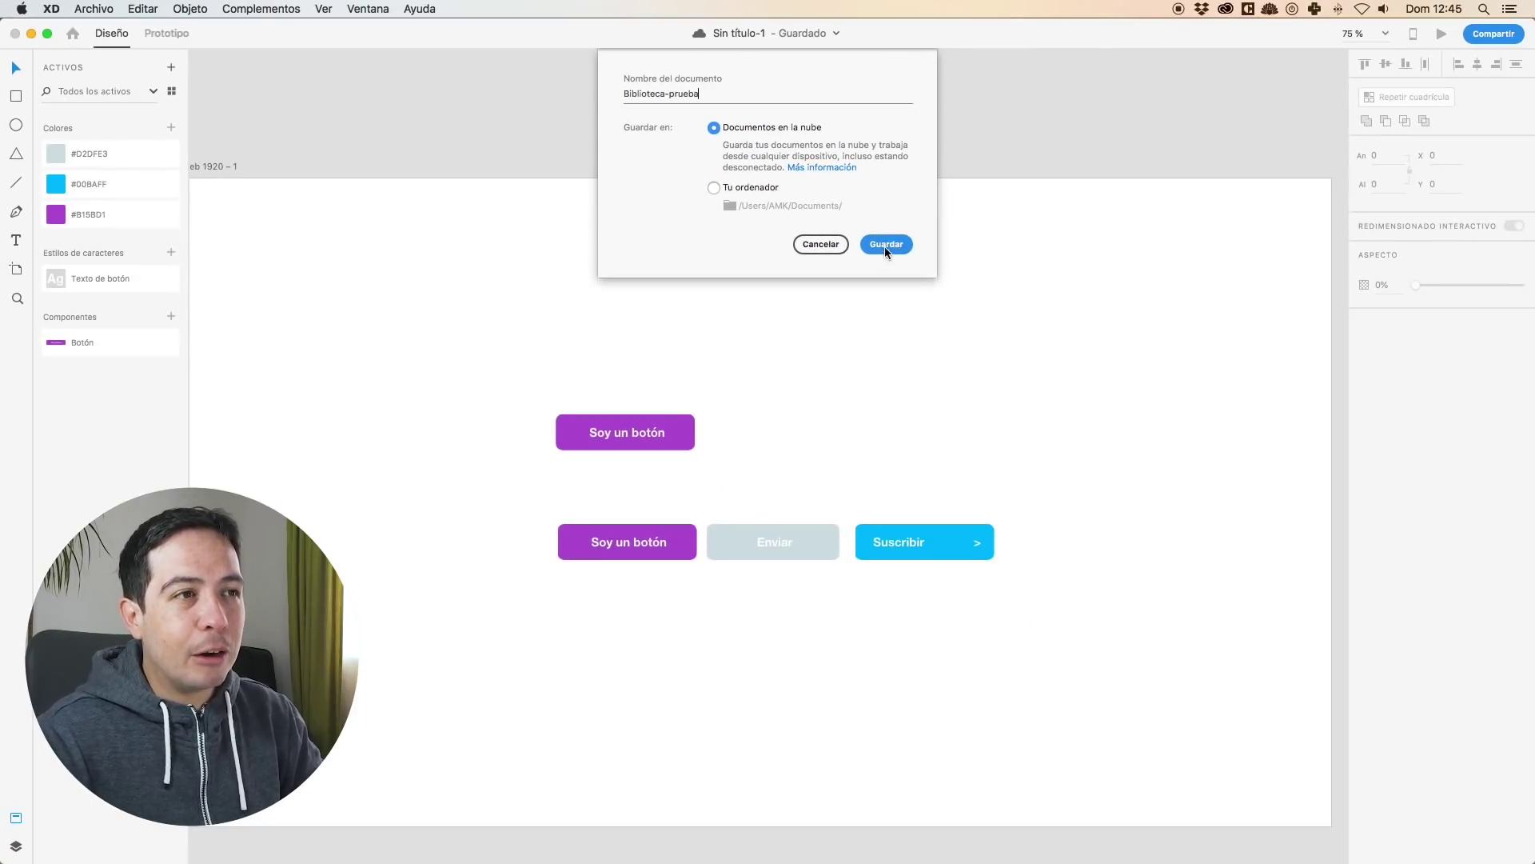
{"action": "left_click", "coordinate": [880, 251]}
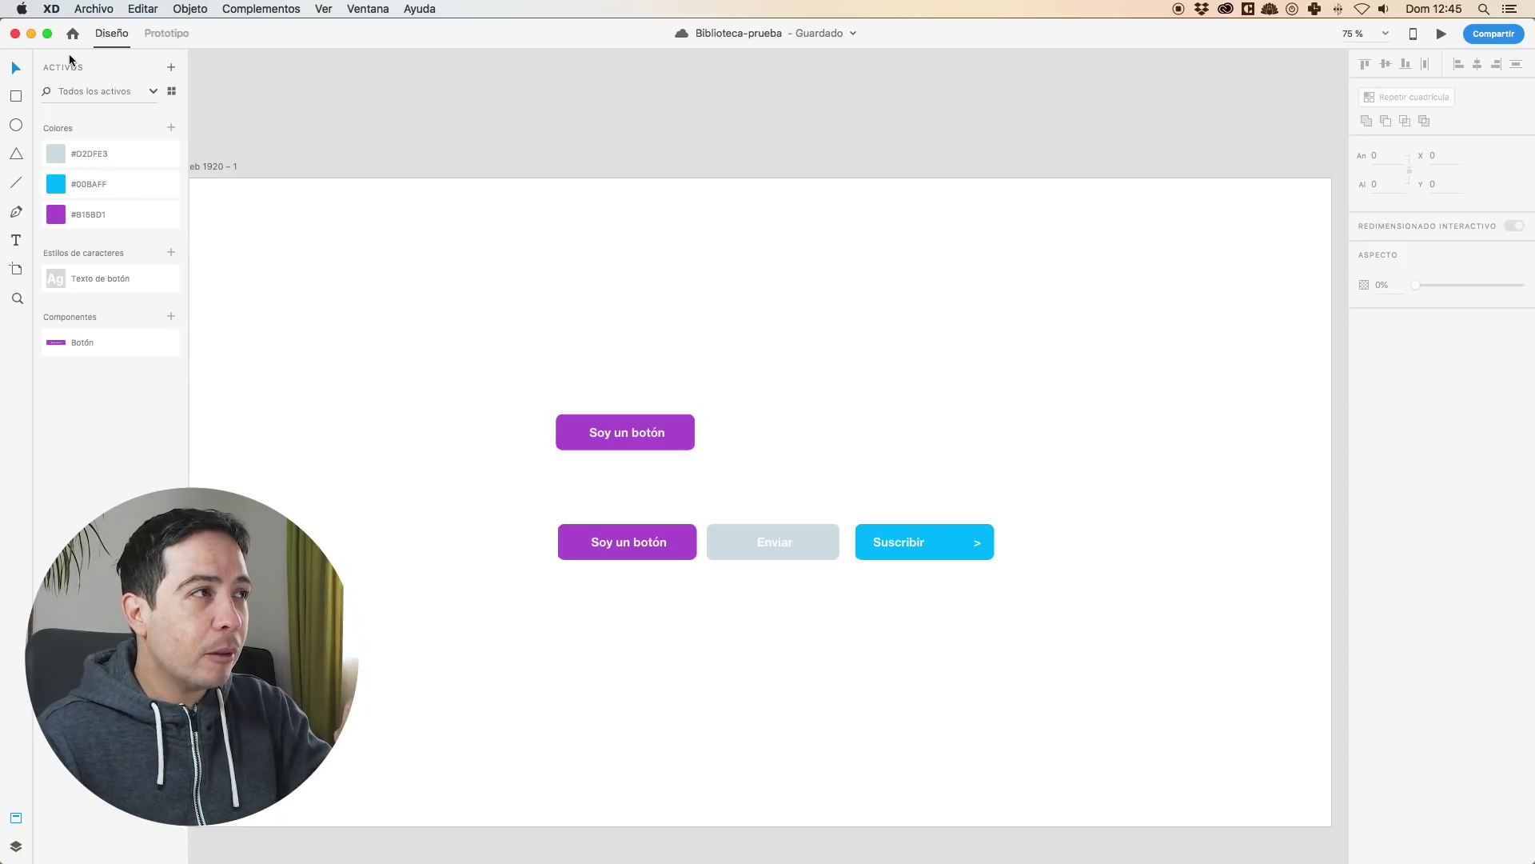
{"action": "left_click", "coordinate": [15, 33]}
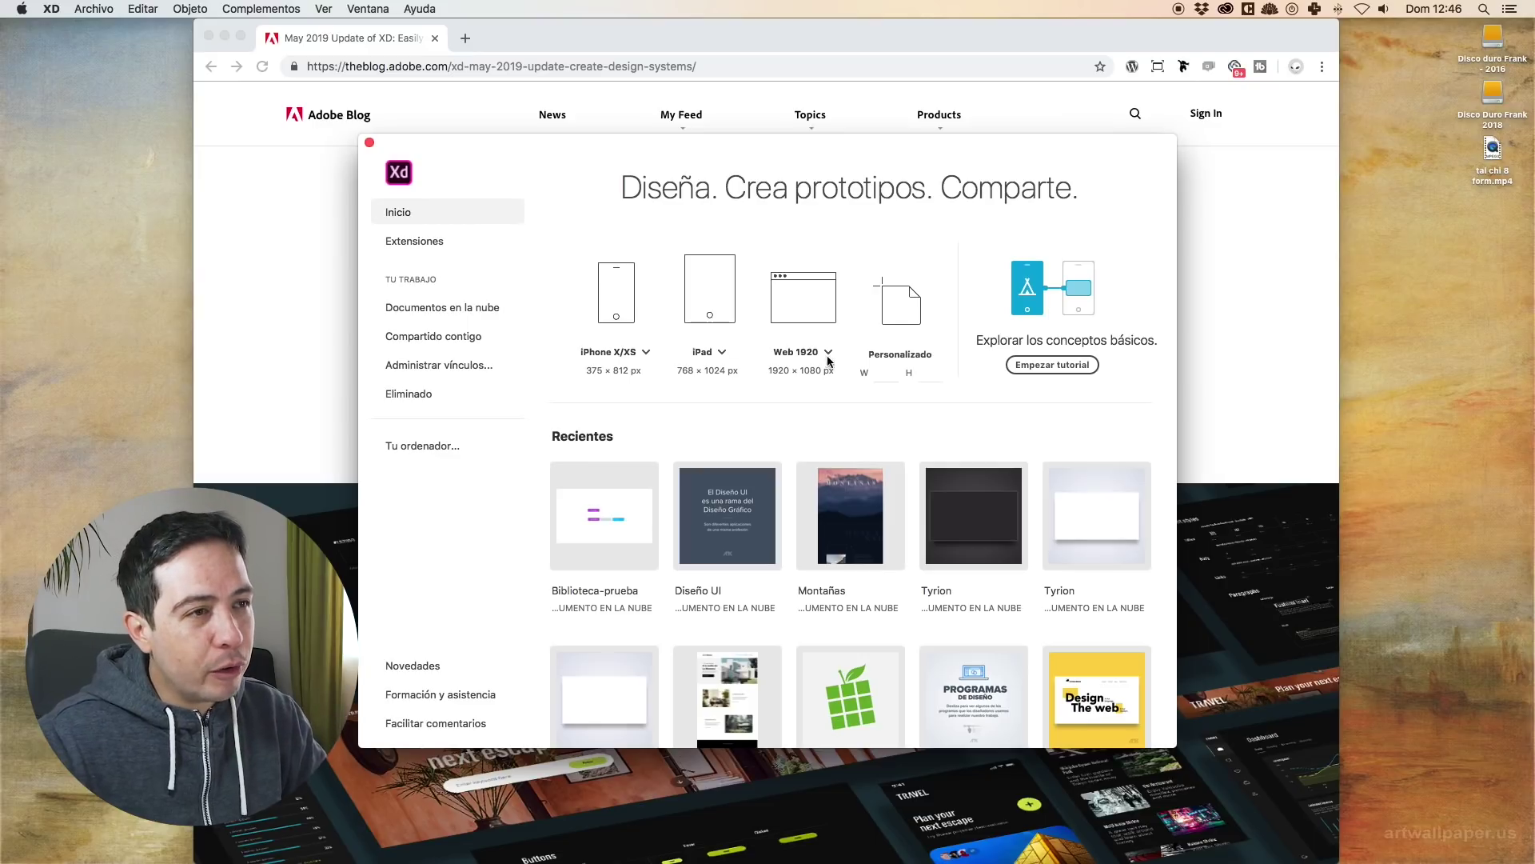
Create a new Web 1920 document and save it to the cloud documents as "App-prueba".
{"action": "left_click", "coordinate": [793, 353]}
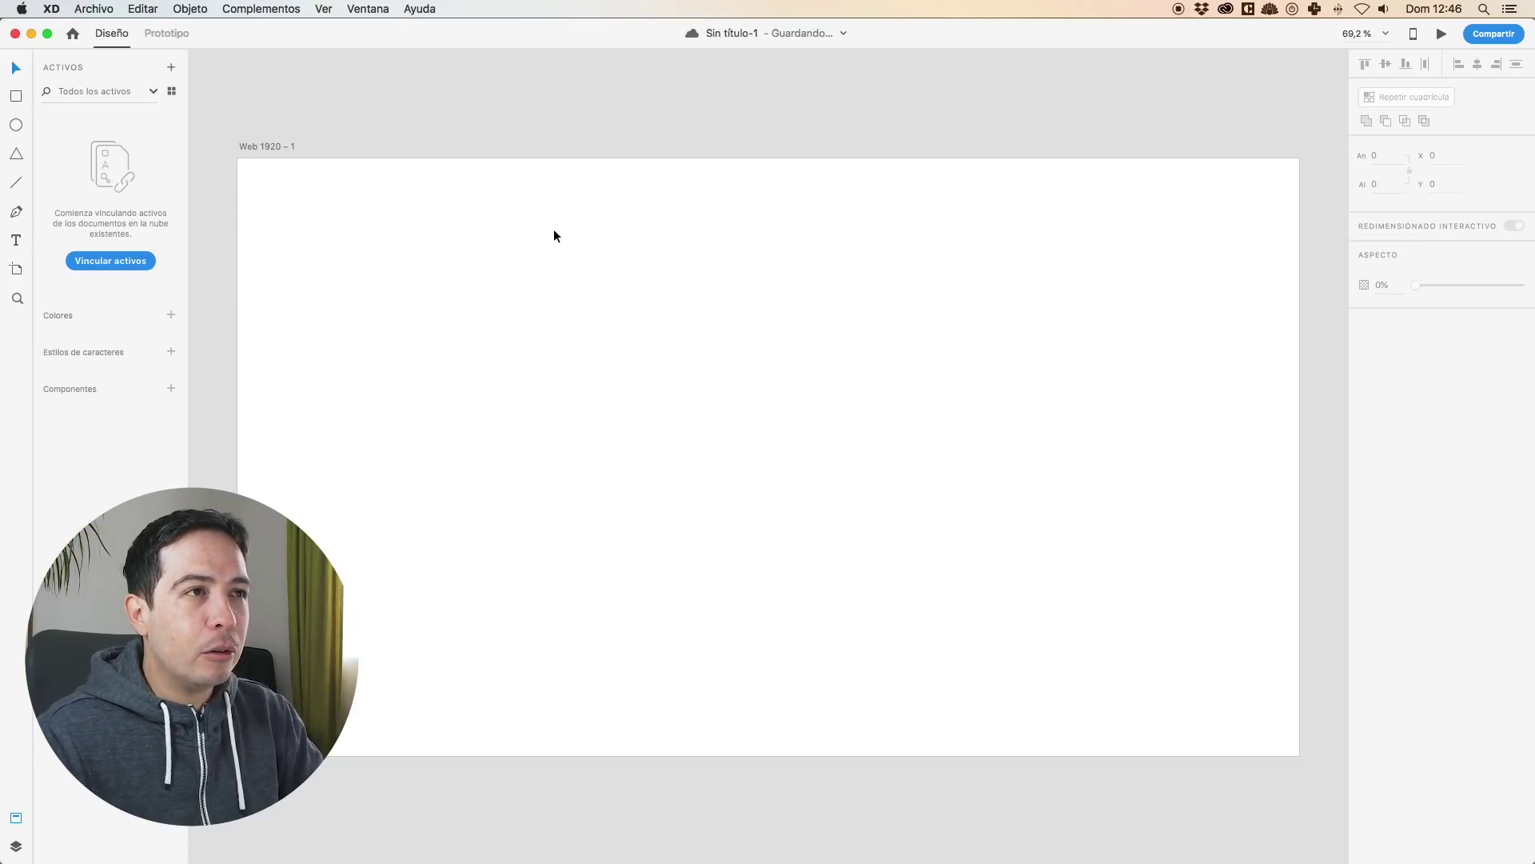
{"action": "key", "text": "super+s"}
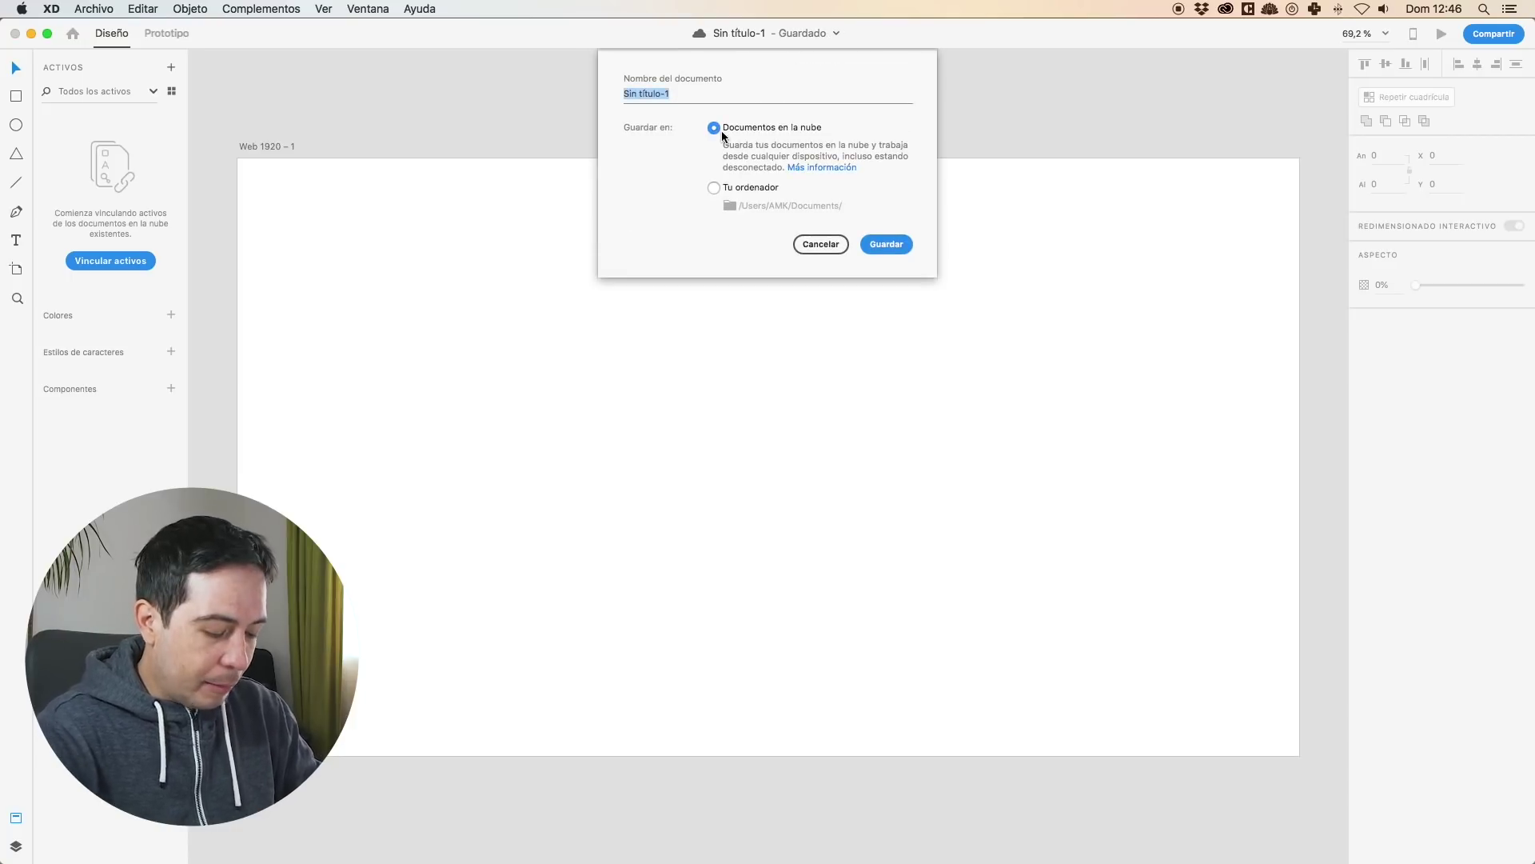
{"action": "type", "text": "App-prueba"}
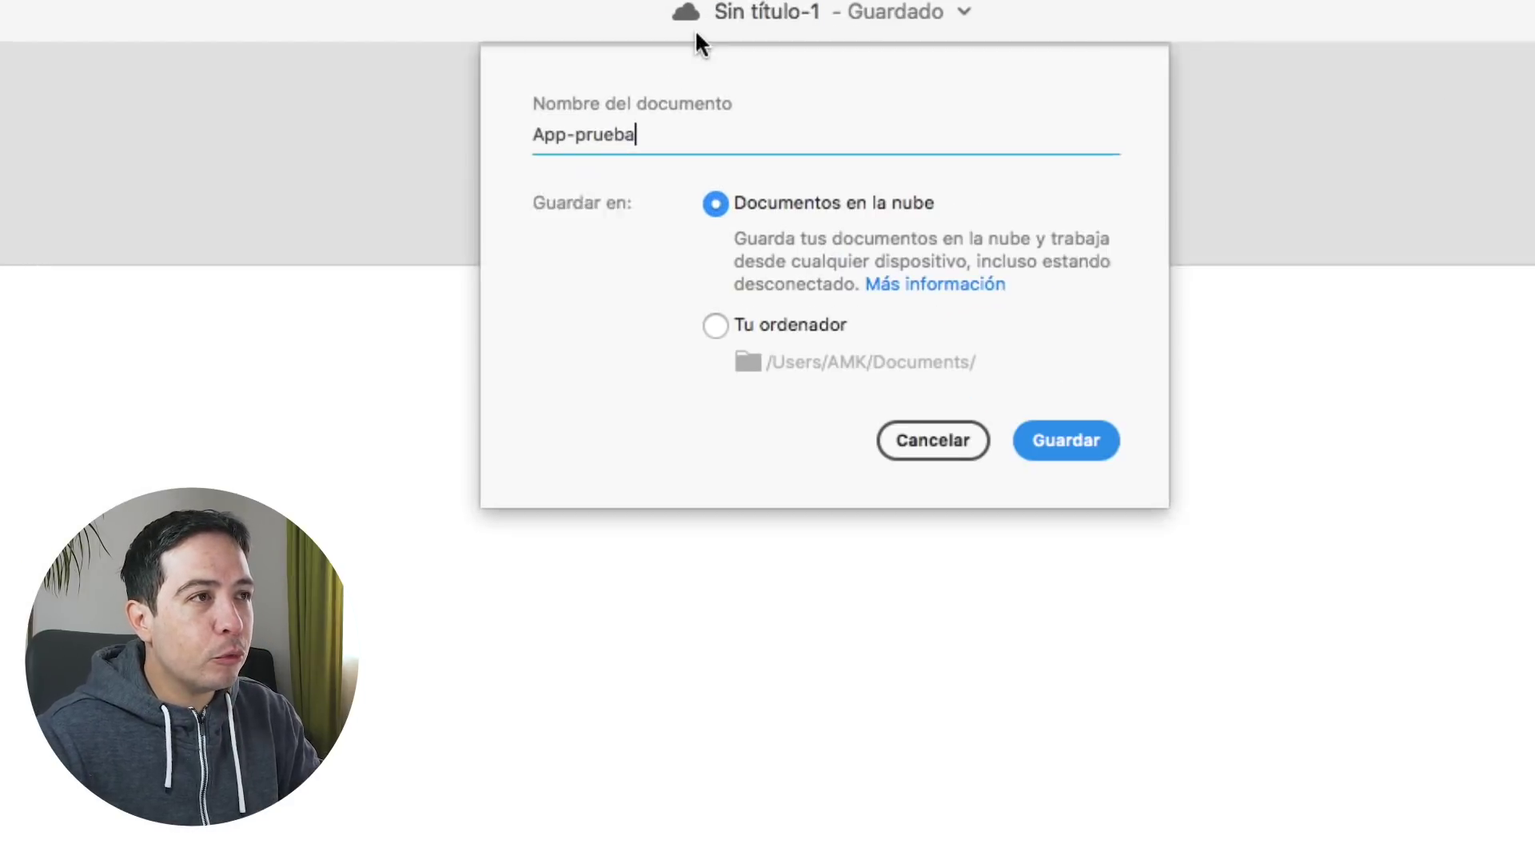
{"action": "left_click", "coordinate": [1084, 464]}
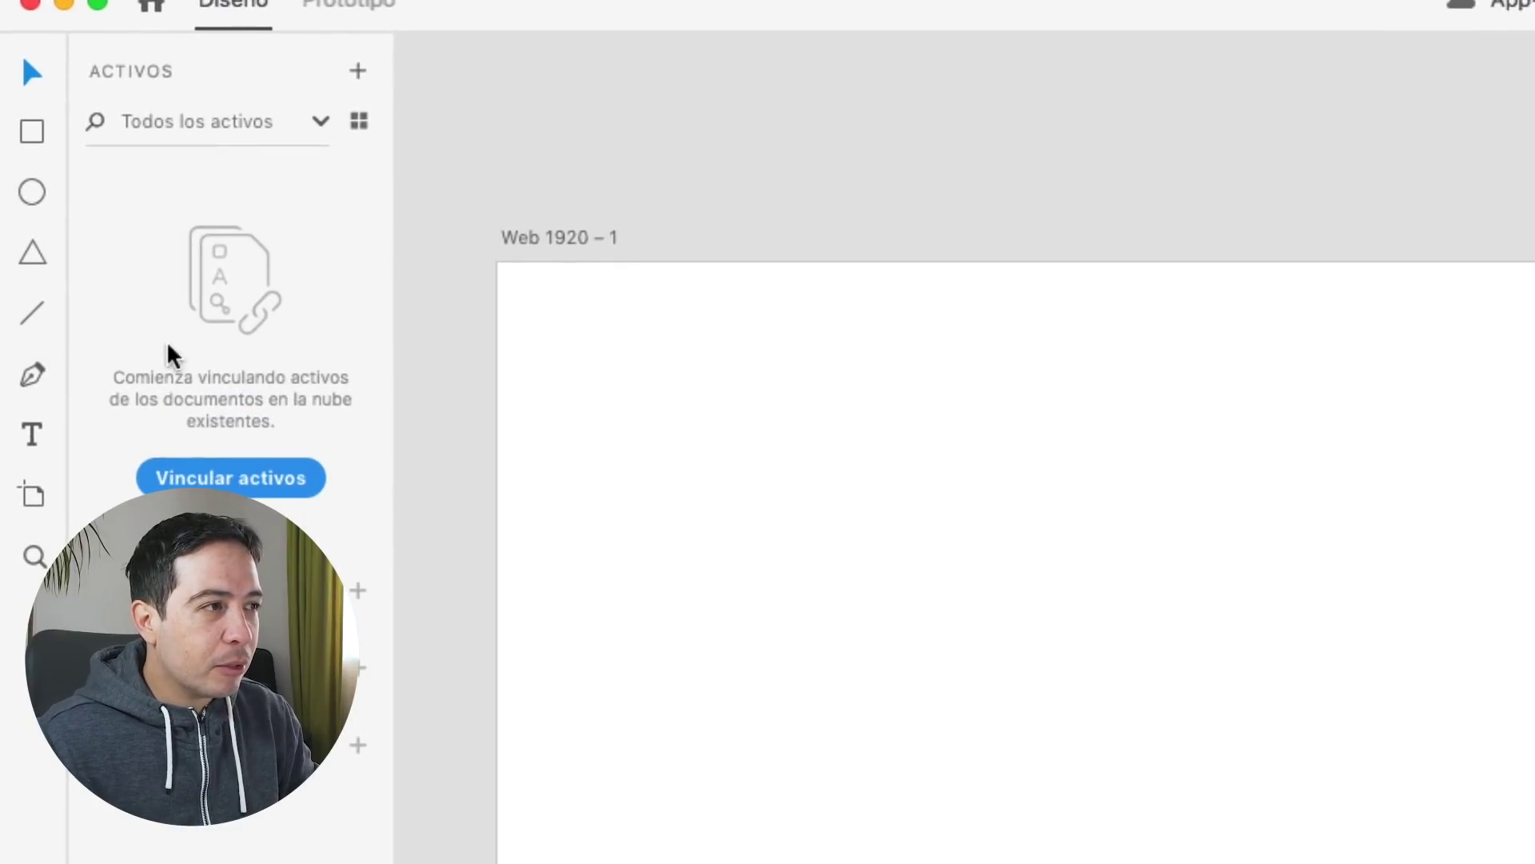
Link the assets of the cloud document "Biblioteca-prueba" to this document.
{"action": "left_click", "coordinate": [211, 482]}
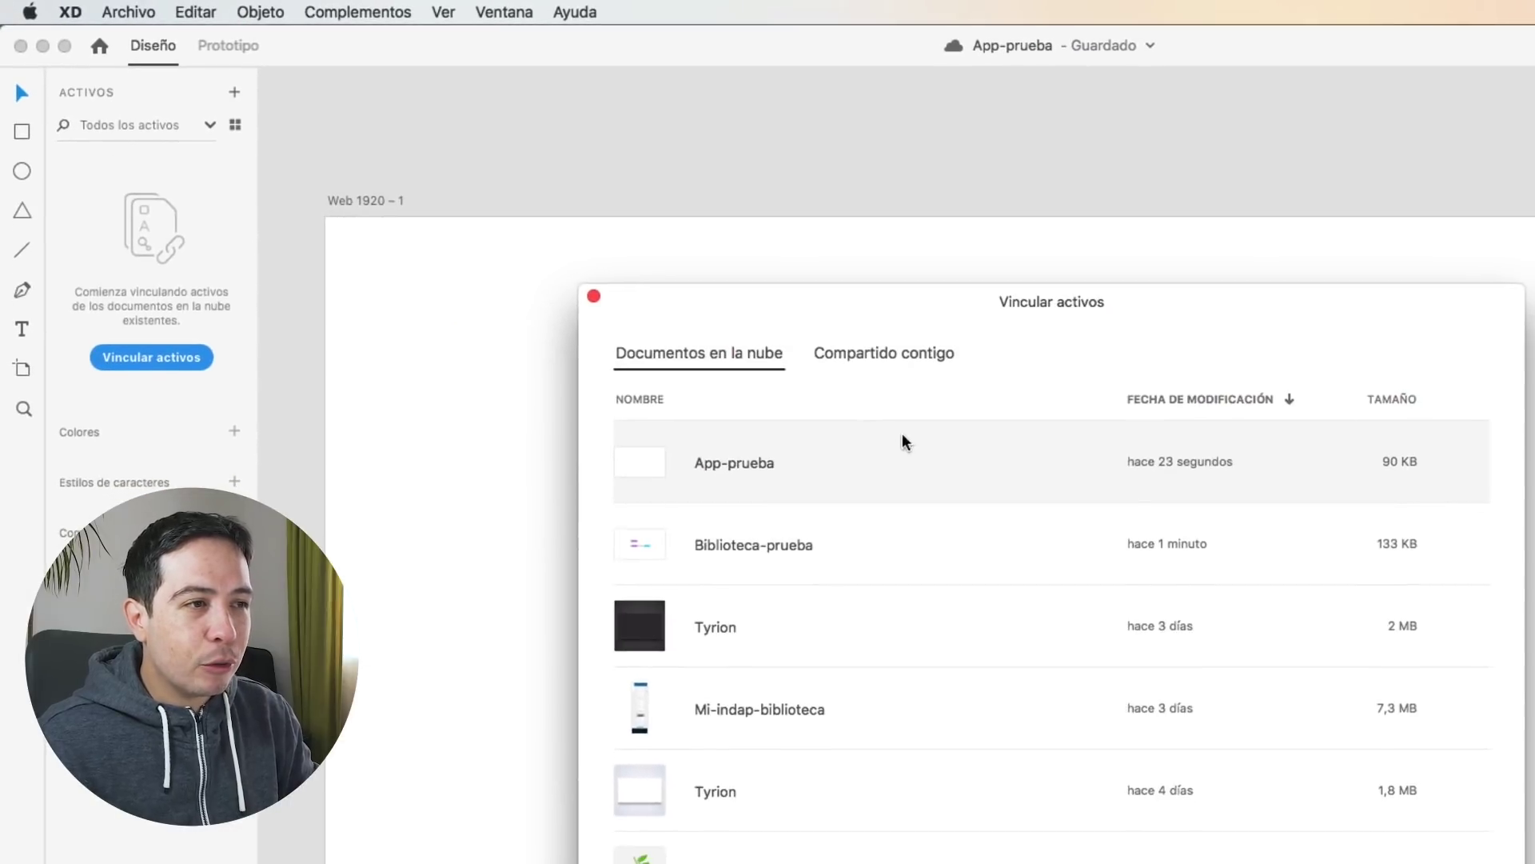
{"action": "scroll", "coordinate": [927, 543], "scroll_direction": "down", "scroll_amount": 5}
{"action": "scroll", "coordinate": [942, 568], "scroll_direction": "up", "scroll_amount": 5}
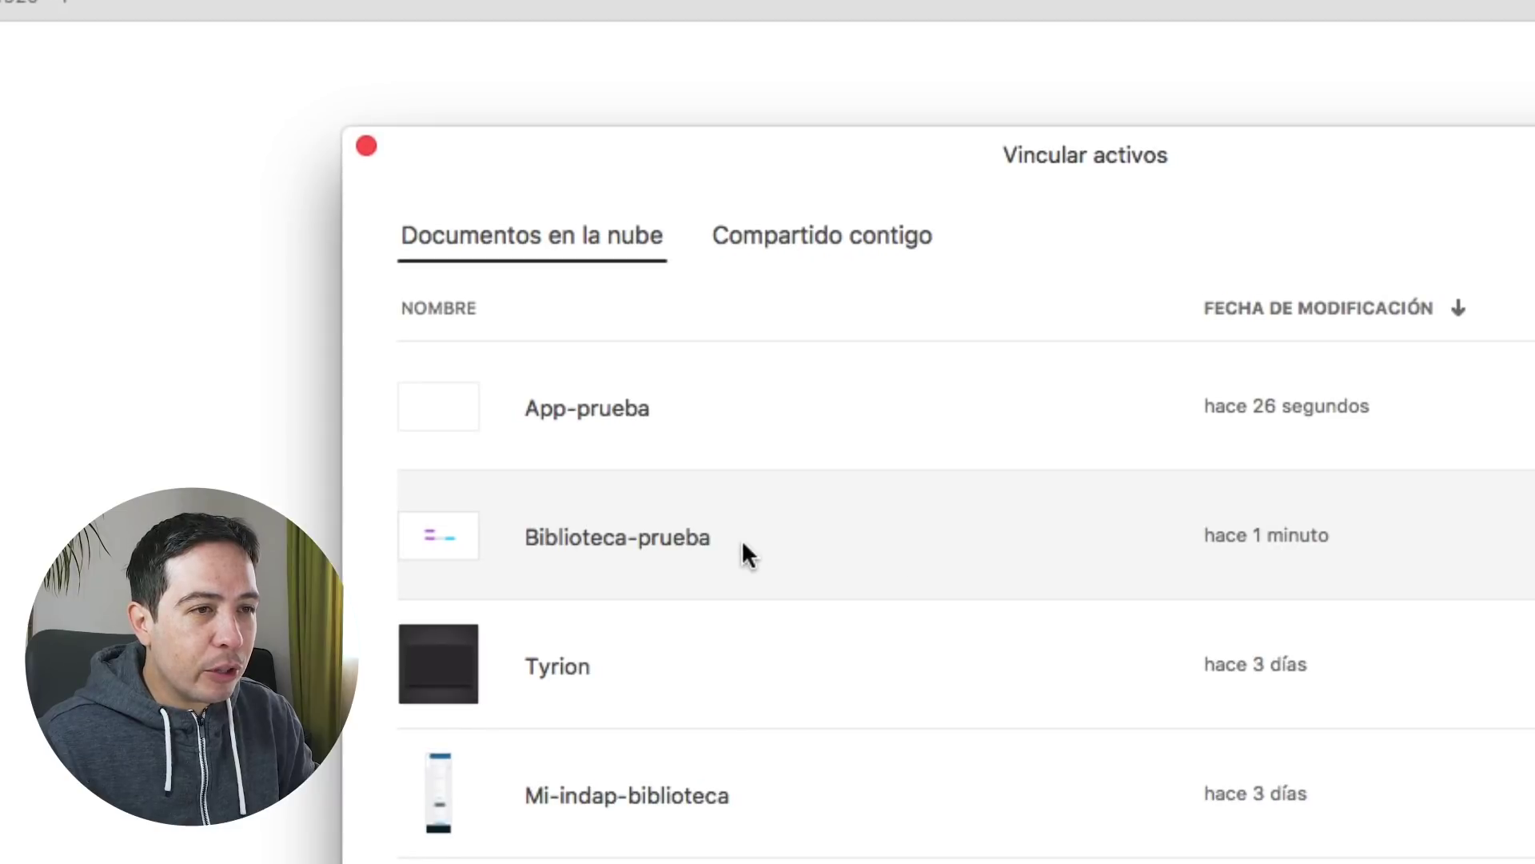
{"action": "left_click", "coordinate": [722, 536]}
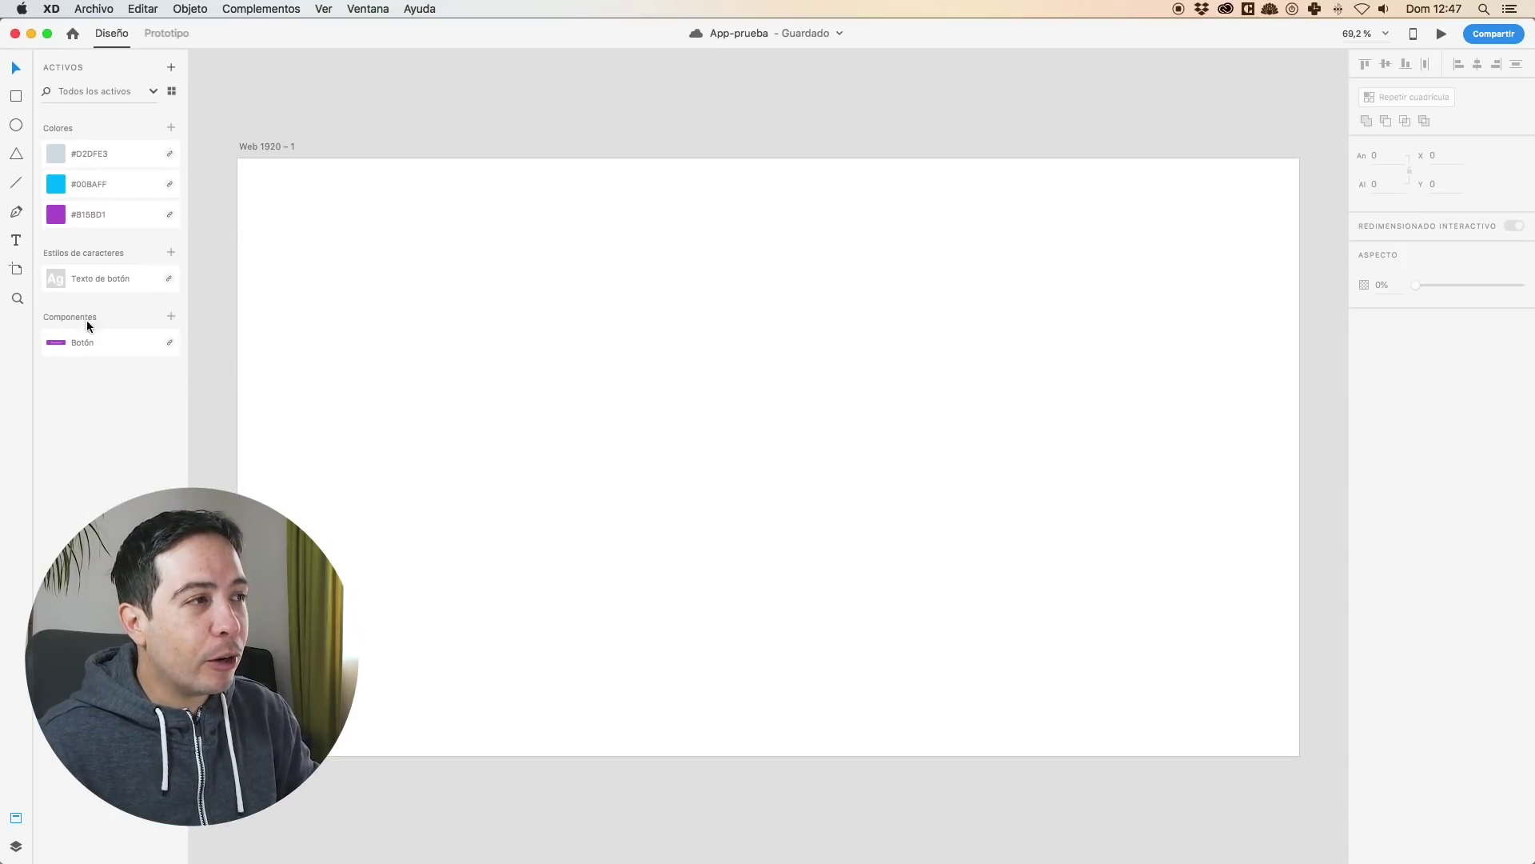
Place an instance of the linked "Botón" component on the left half of the artboard.
{"action": "left_click_drag", "start_coordinate": [87, 343], "coordinate": [541, 480]}
{"action": "left_click", "coordinate": [446, 232]}
{"action": "left_click", "coordinate": [504, 368]}
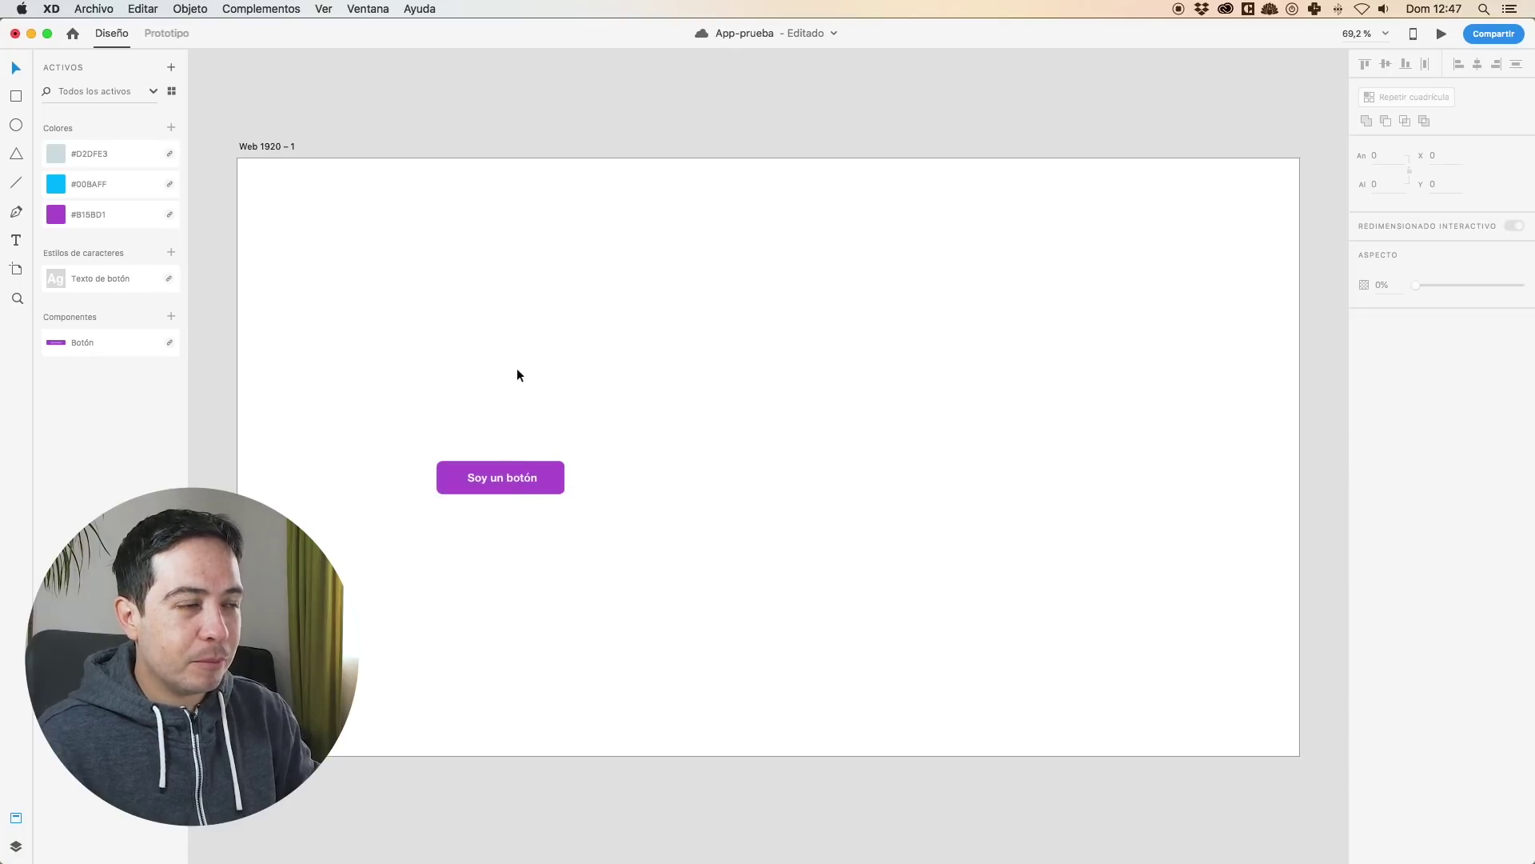
Draw a borderless rectangle about 486 by 773 over the button, trying the linked blue and grey fills before applying the purple one.
{"action": "key", "text": "r"}
{"action": "left_click_drag", "start_coordinate": [384, 267], "coordinate": [654, 698]}
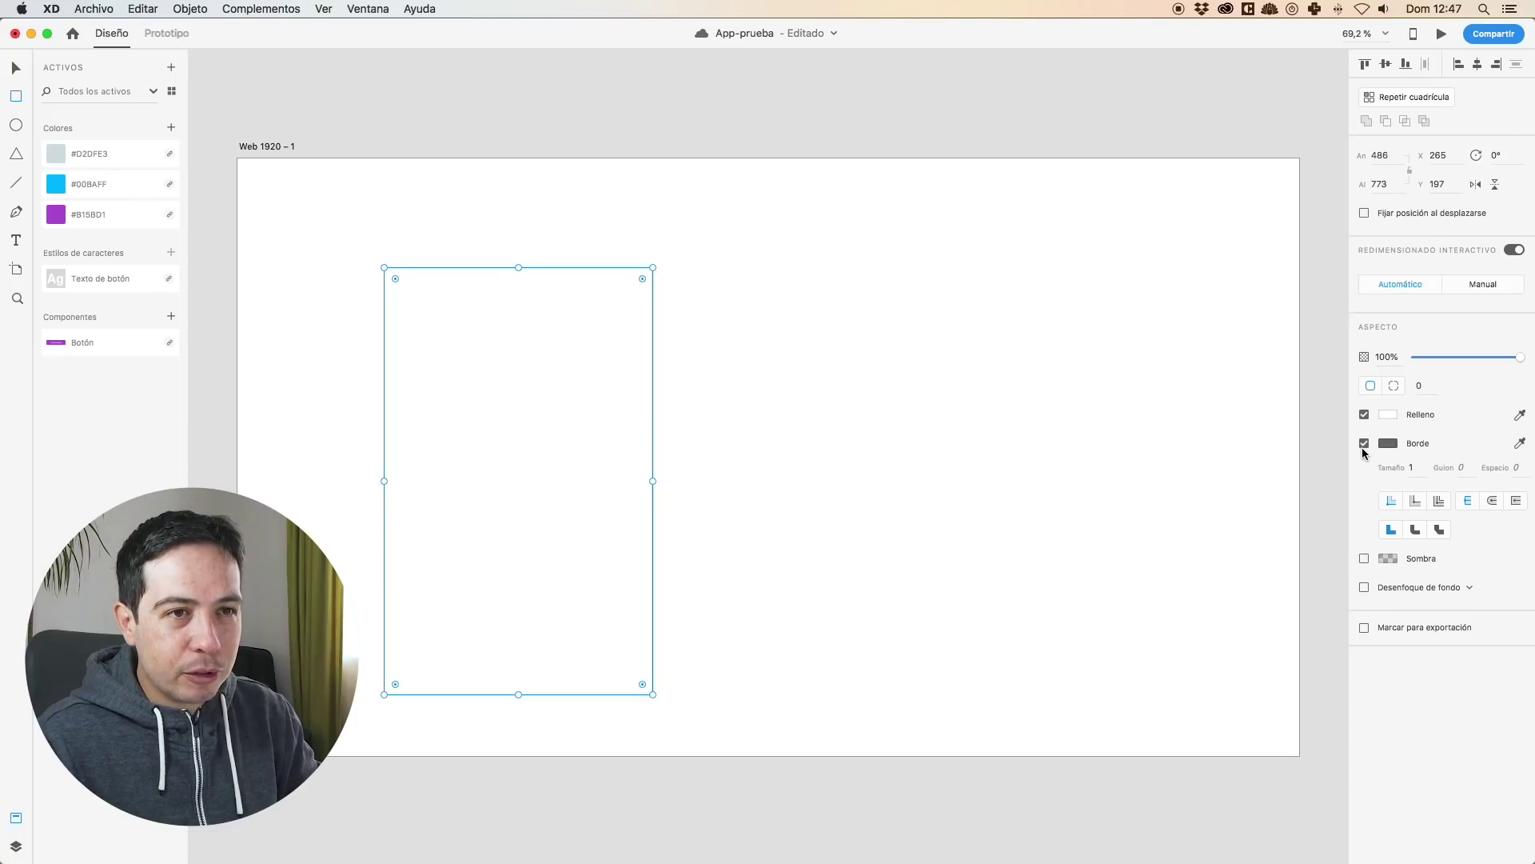
{"action": "left_click", "coordinate": [1364, 443]}
{"action": "left_click", "coordinate": [94, 182]}
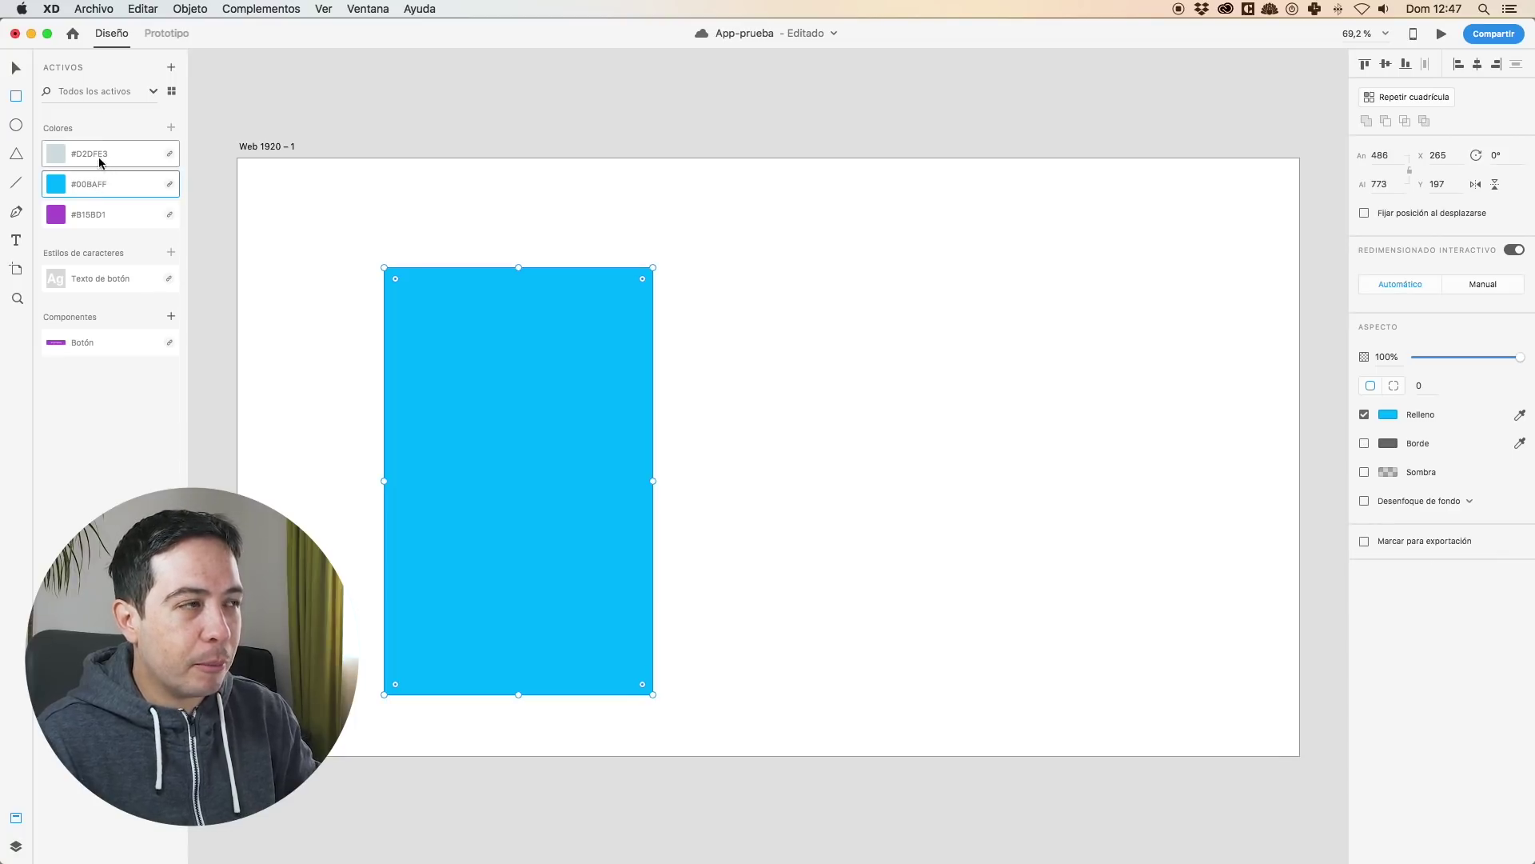
{"action": "left_click", "coordinate": [93, 156]}
{"action": "left_click", "coordinate": [101, 216]}
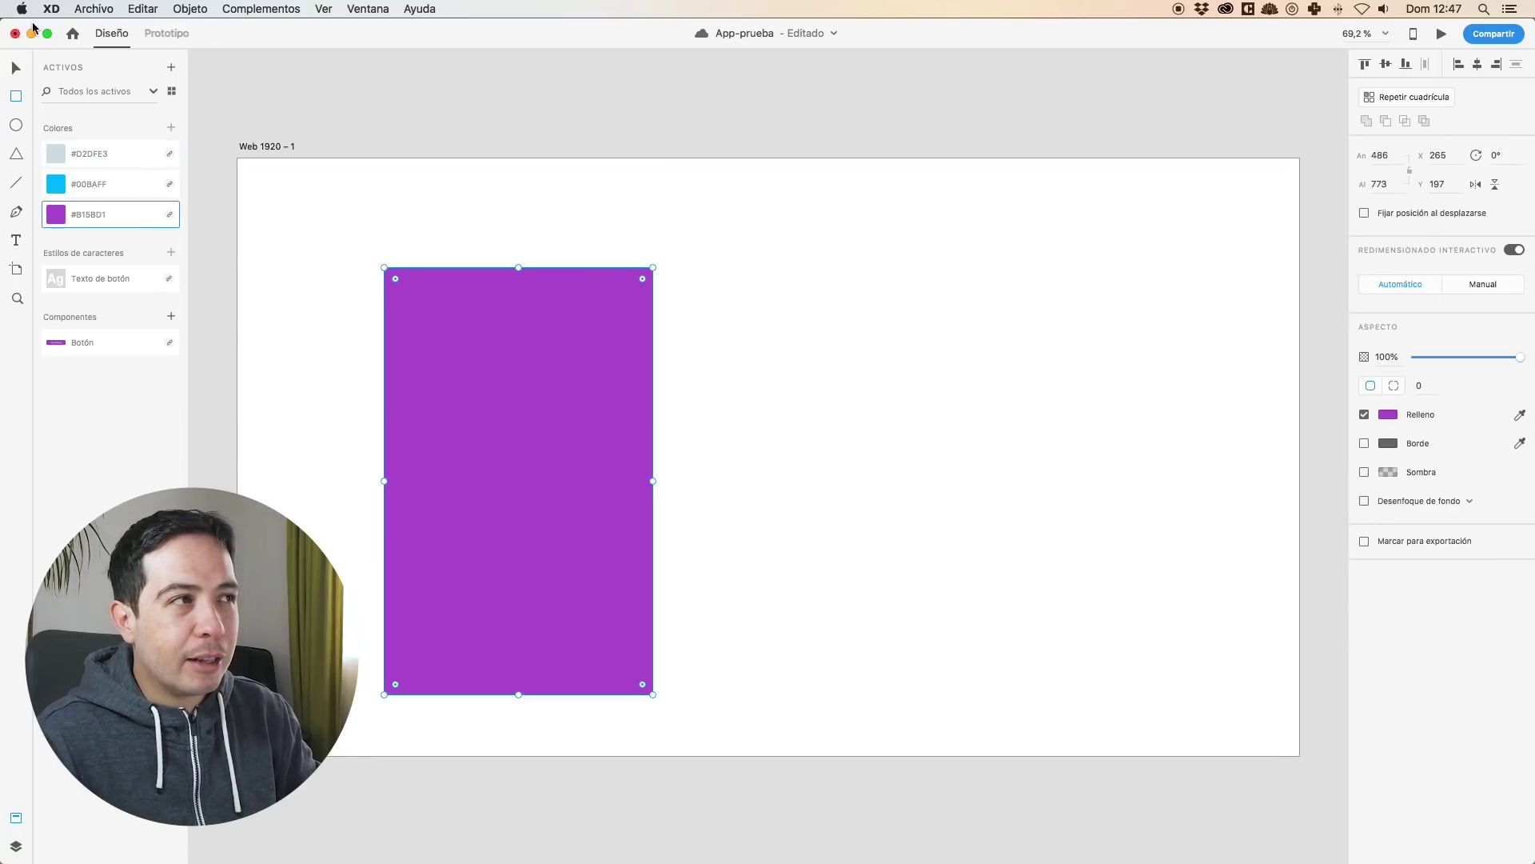
Send the purple rectangle behind the button and move the button down to about X 392, Y 718.
{"action": "key", "text": "shift+super+["}
{"action": "left_click", "coordinate": [472, 244]}
{"action": "left_click_drag", "start_coordinate": [492, 483], "coordinate": [494, 582]}
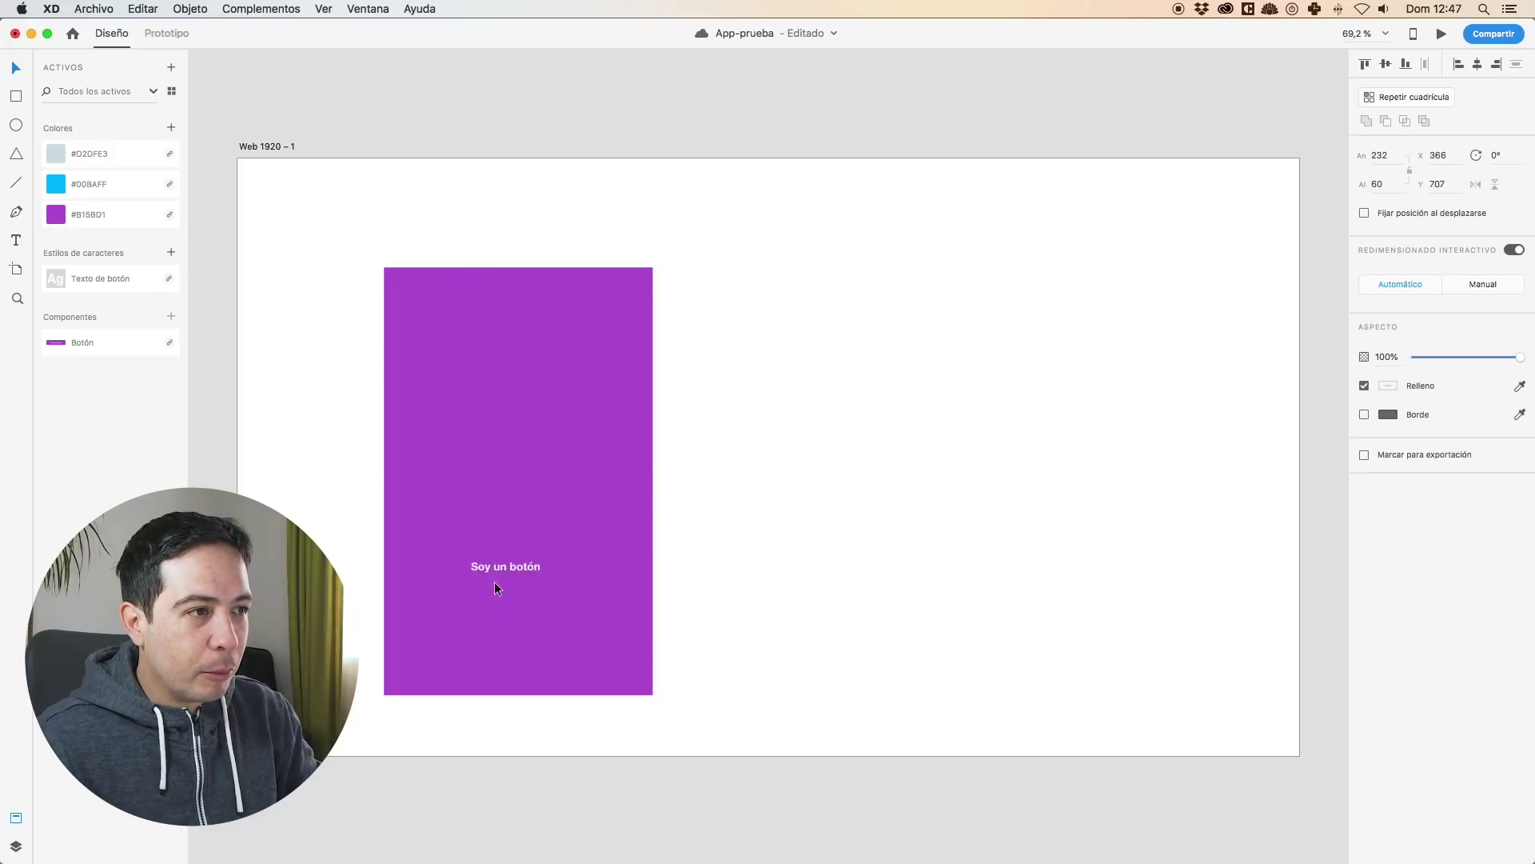
Draw a text area about 353 by 293 on the purple rectangle above the button.
{"action": "key", "text": "t"}
{"action": "left_click_drag", "start_coordinate": [425, 358], "coordinate": [620, 512]}
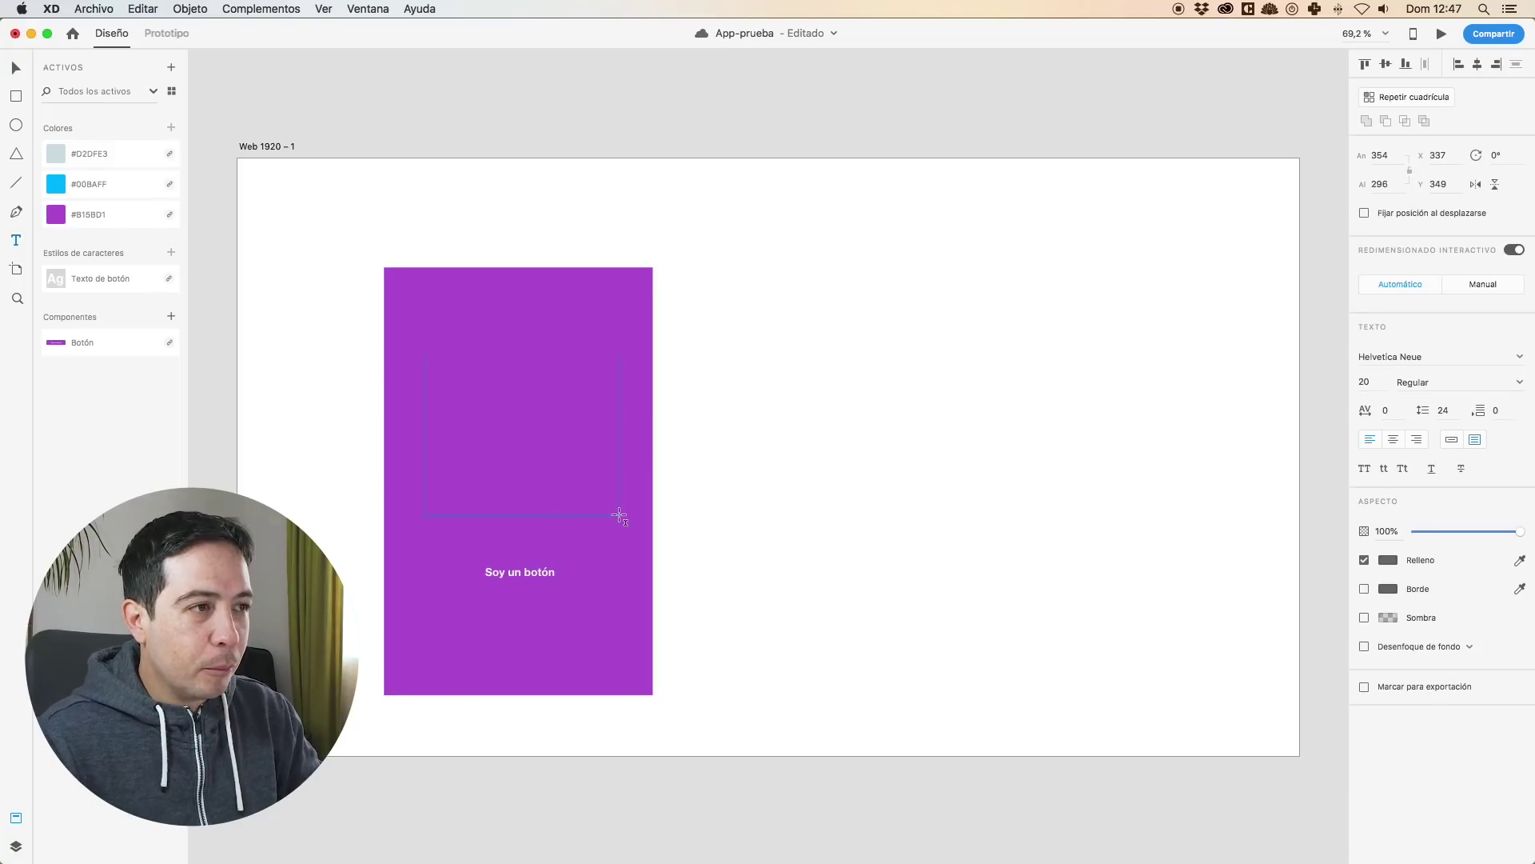
{"action": "left_click", "coordinate": [16, 69]}
Fill the text area with placeholder text using the Lorem Ipsum plugin, accepting its privacy policy.
{"action": "left_click", "coordinate": [261, 9]}
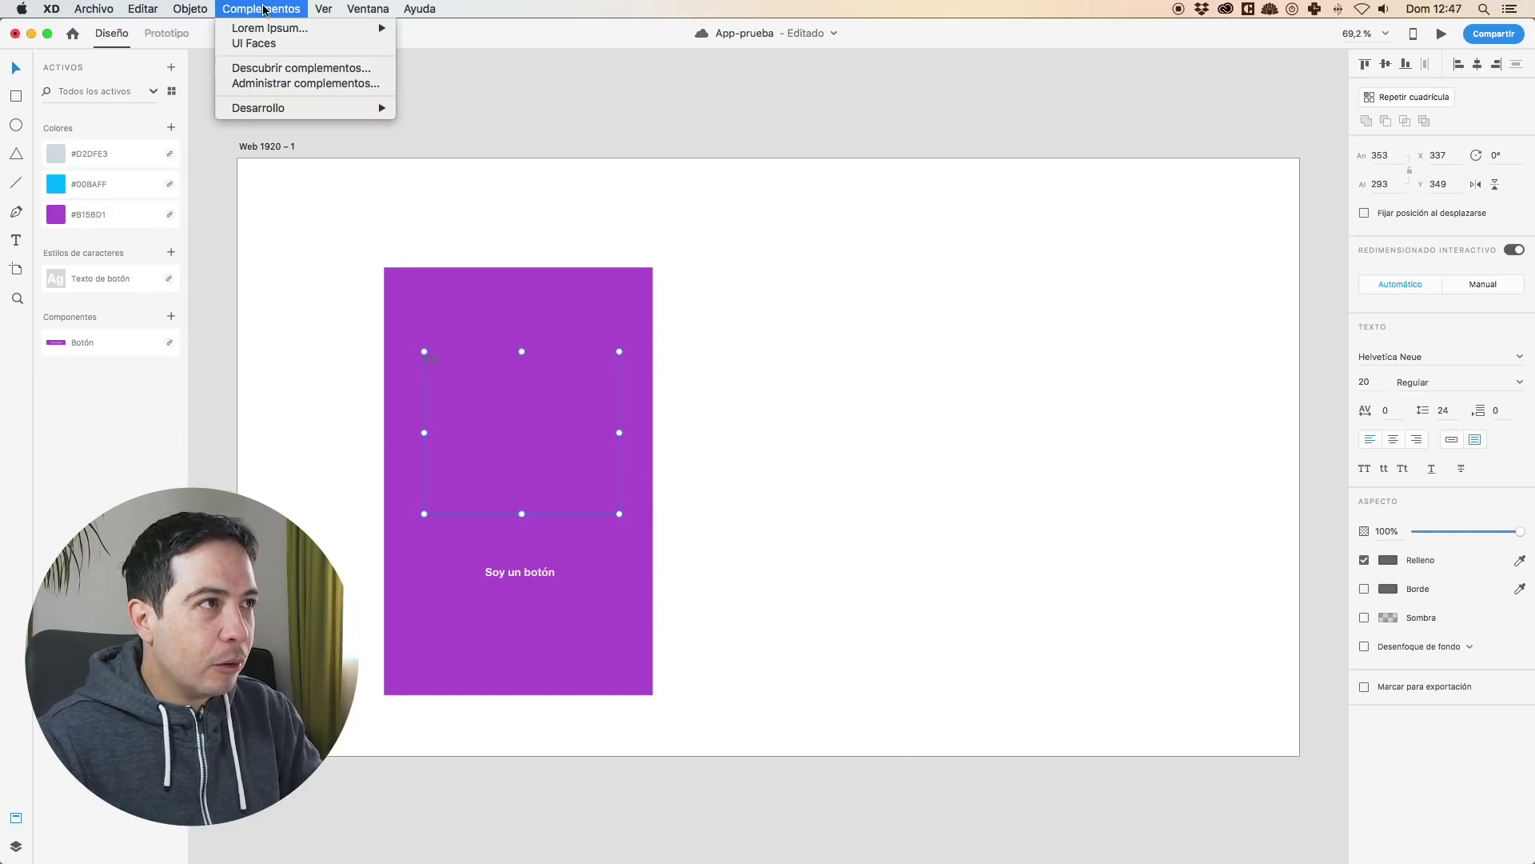
{"action": "mouse_move", "coordinate": [384, 29]}
{"action": "left_click", "coordinate": [532, 34]}
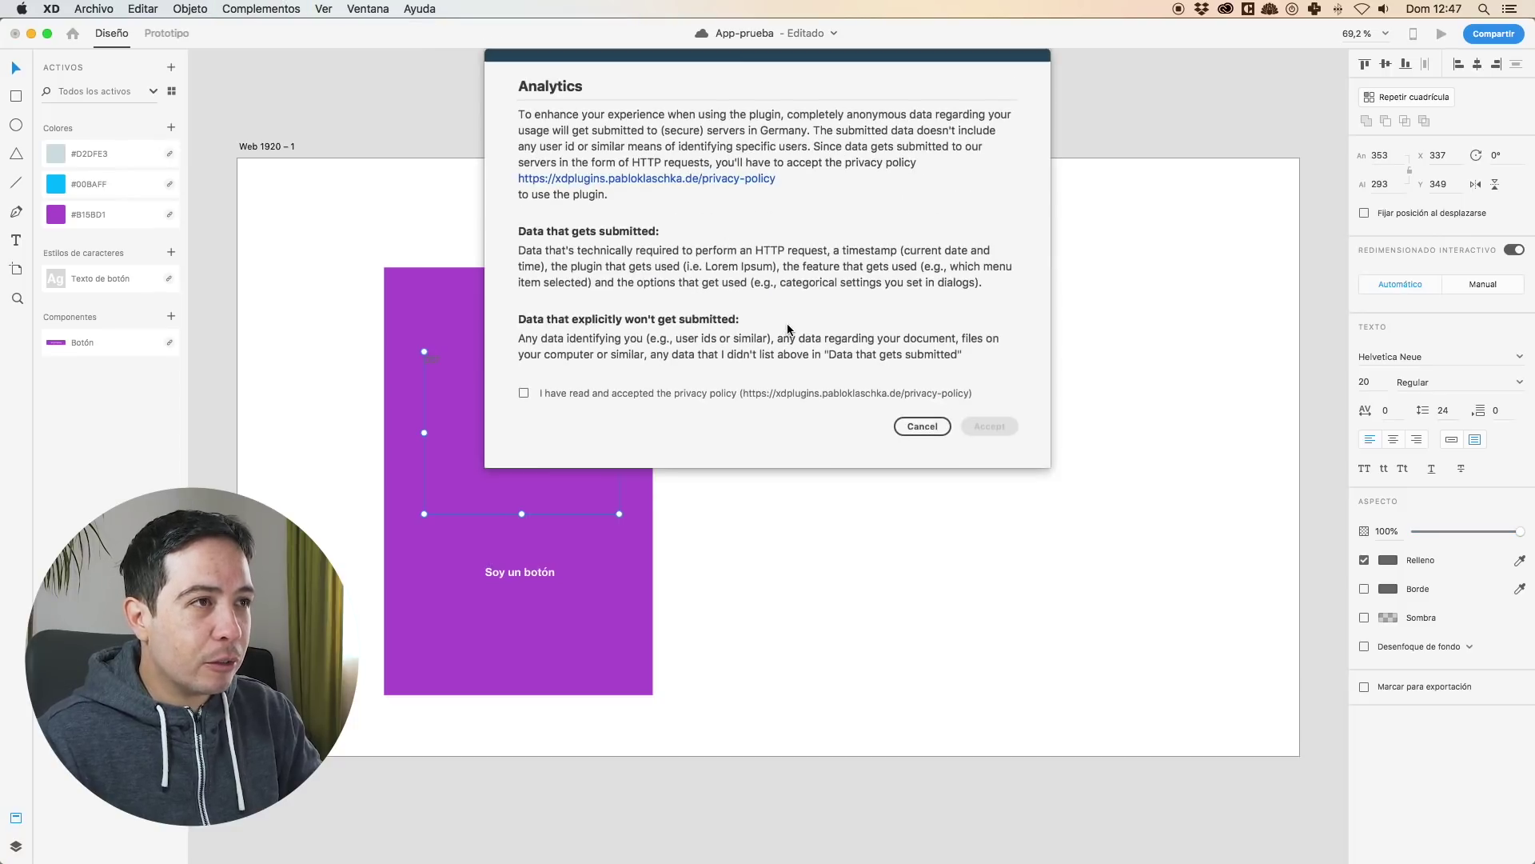
{"action": "left_click", "coordinate": [582, 396]}
{"action": "left_click", "coordinate": [989, 425]}
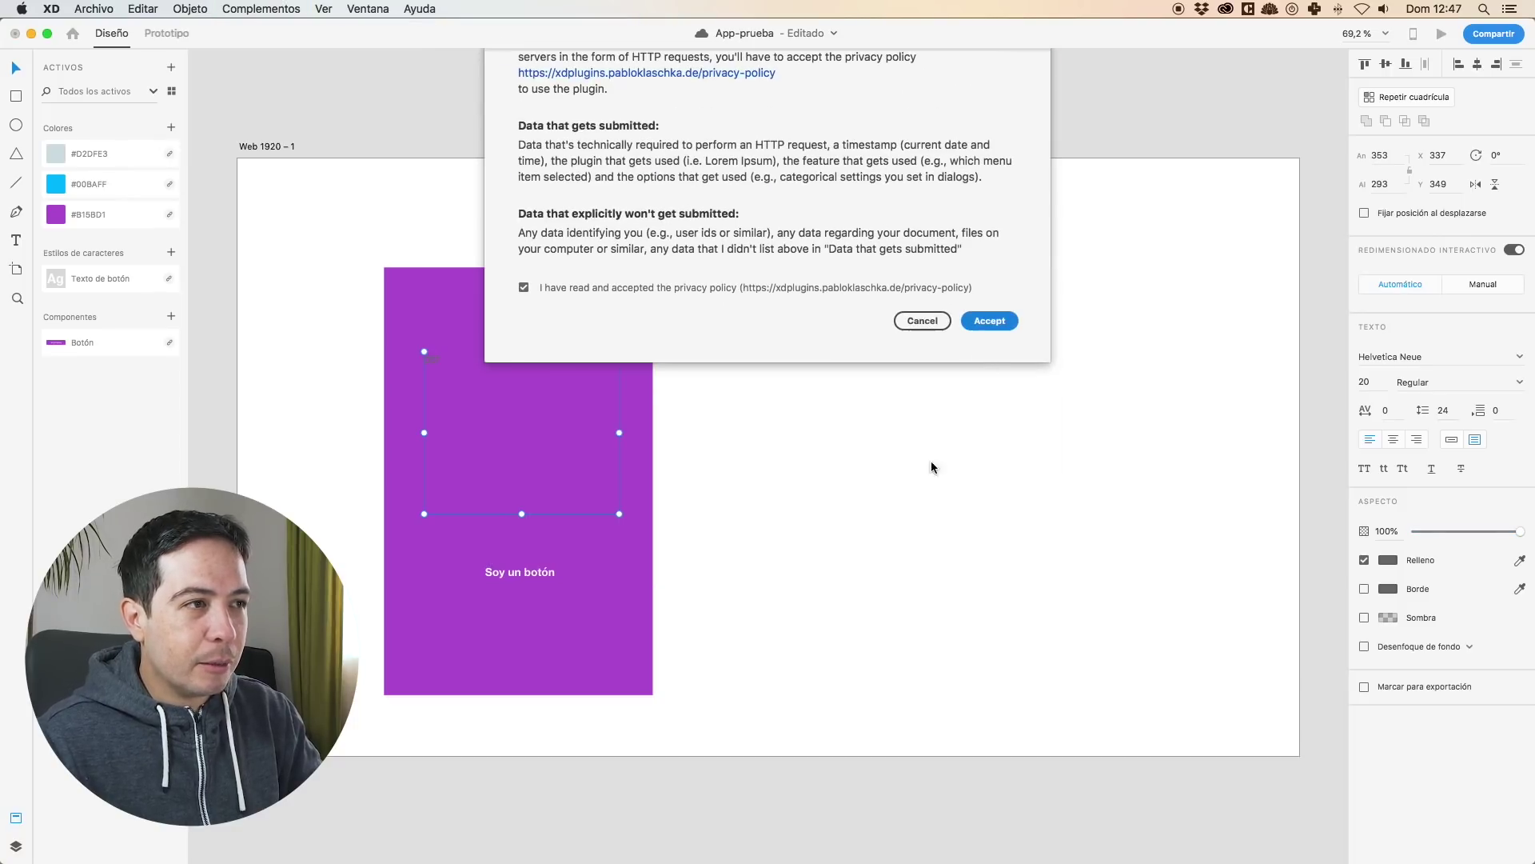
{"action": "left_click", "coordinate": [874, 275]}
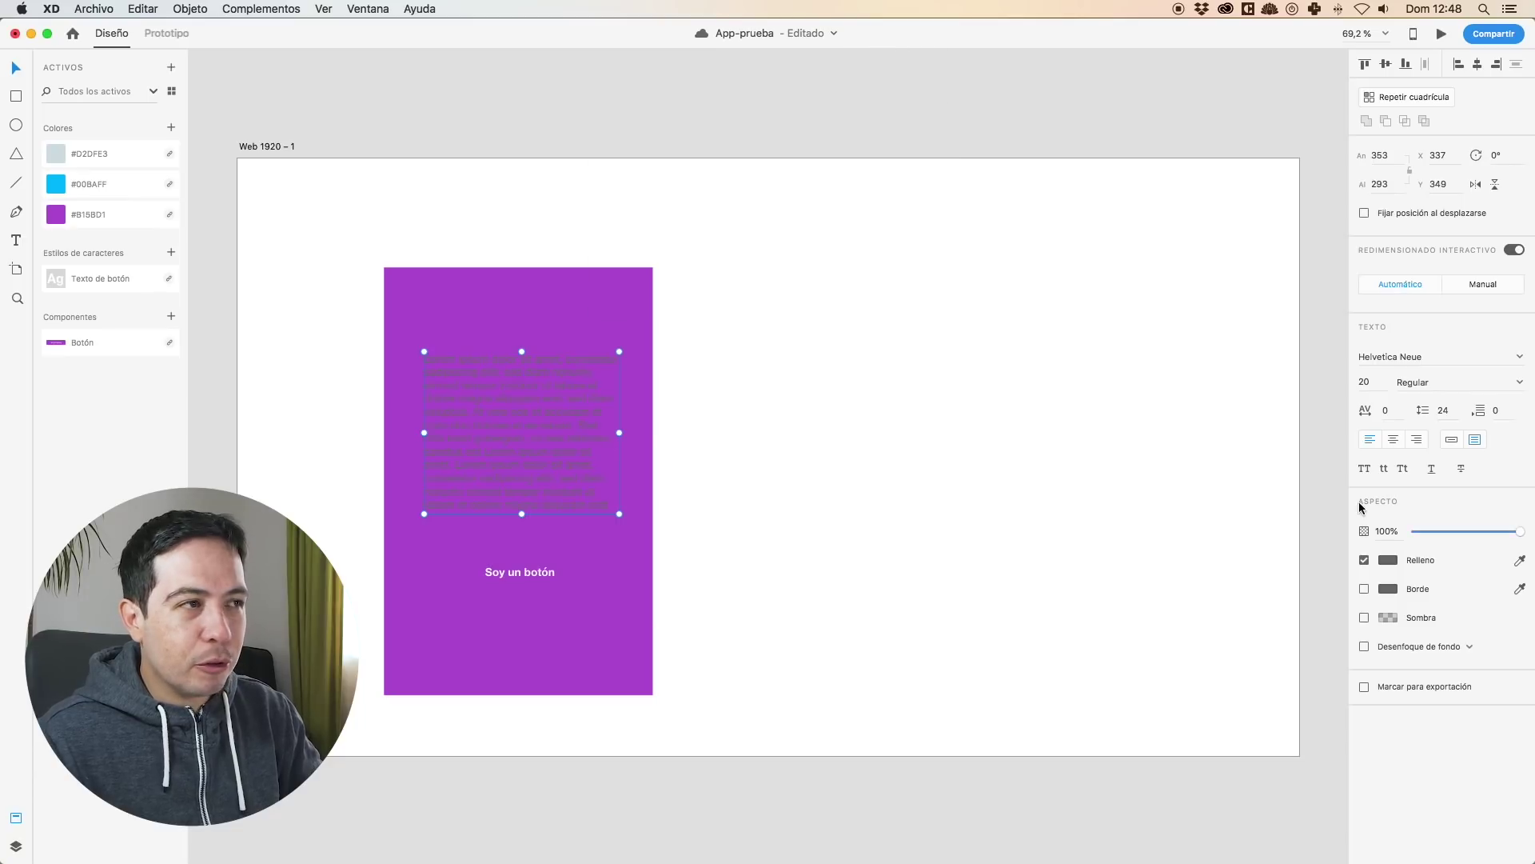
Apply the linked "Texto de botón" character style to the paragraph and extend its text area upward to a height of about 329.
{"action": "left_click", "coordinate": [136, 276]}
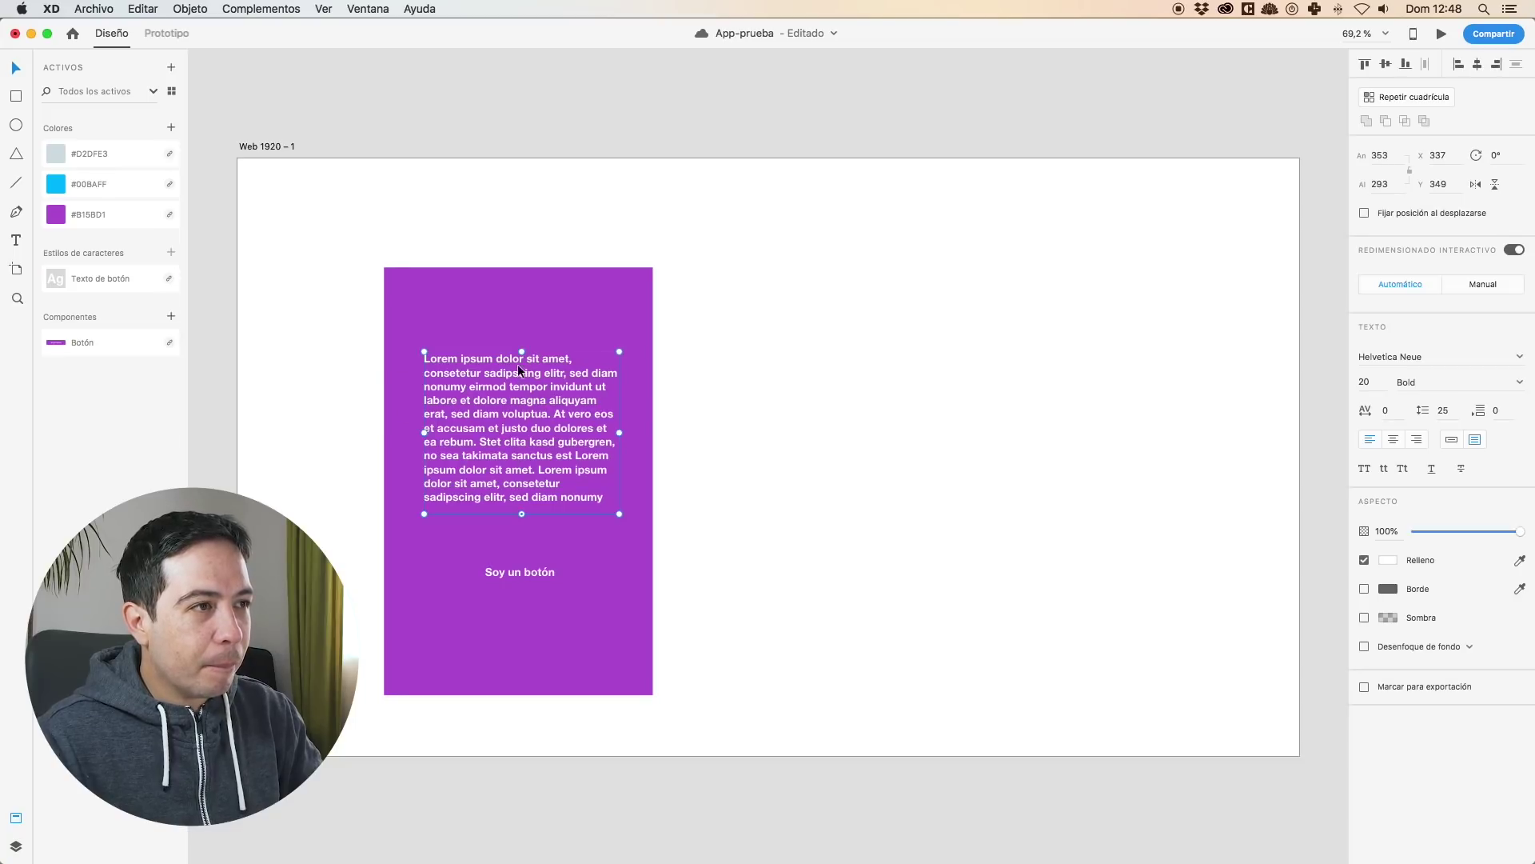
{"action": "mouse_move", "coordinate": [521, 350]}
{"action": "left_mouse_down"}
{"action": "mouse_move", "coordinate": [522, 309]}
{"action": "mouse_move", "coordinate": [522, 332]}
{"action": "left_mouse_up"}
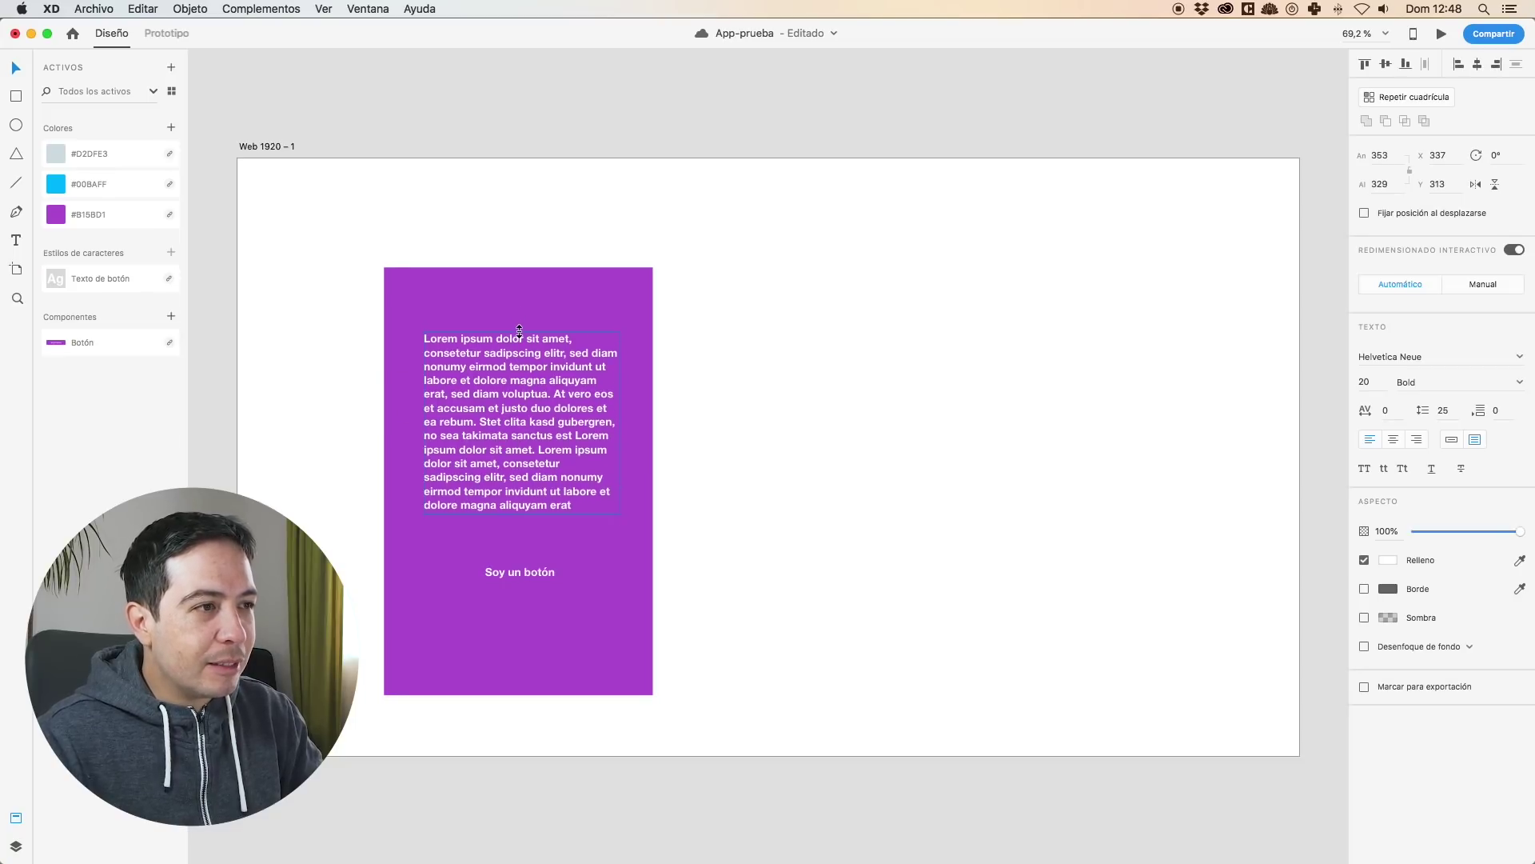
{"action": "left_click", "coordinate": [745, 488]}
{"action": "left_click", "coordinate": [535, 589]}
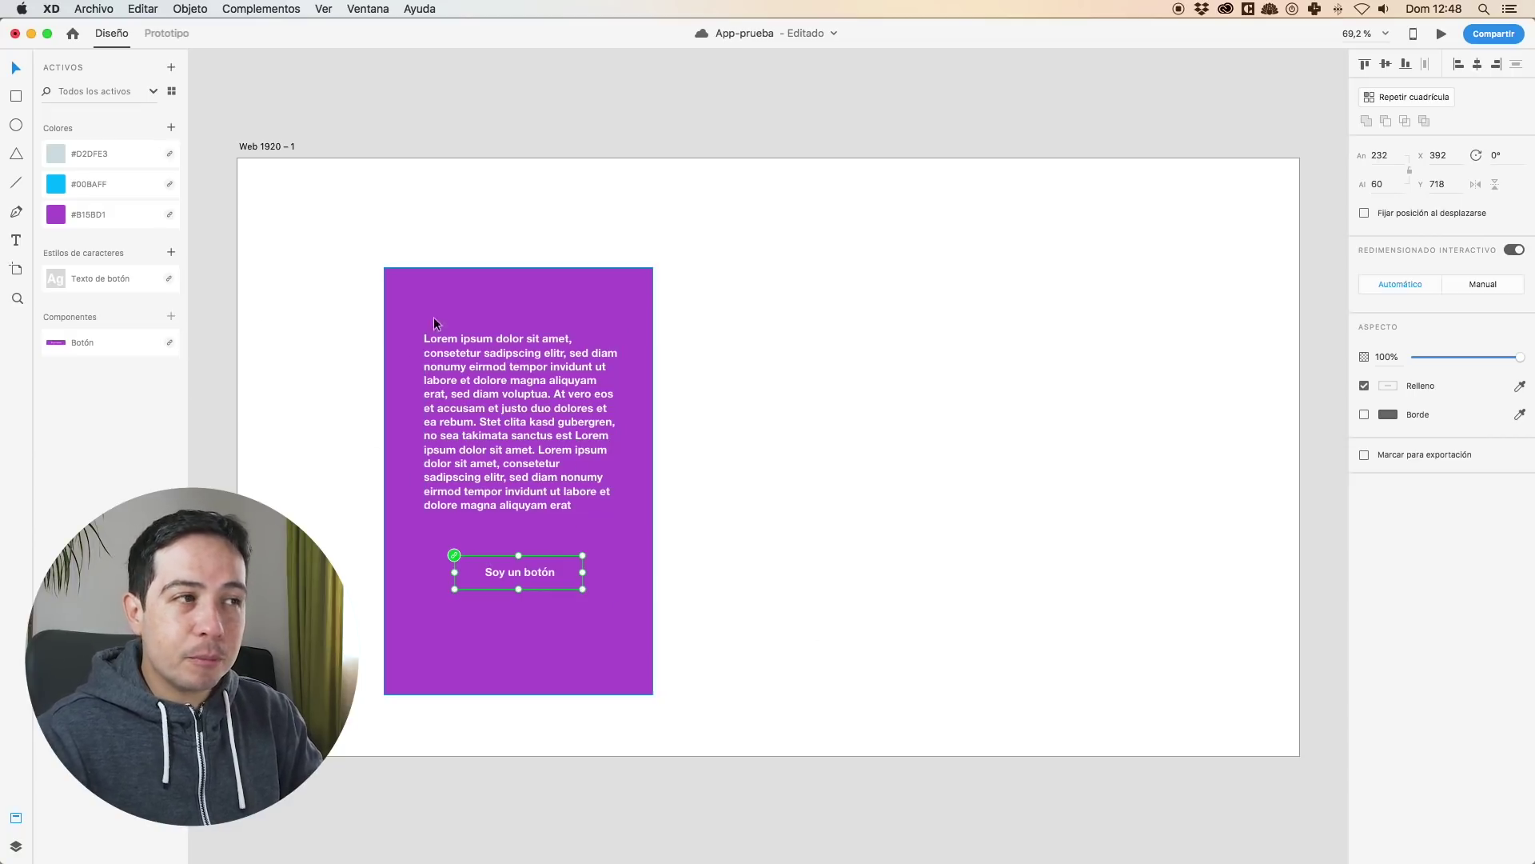
{"action": "left_click", "coordinate": [511, 356]}
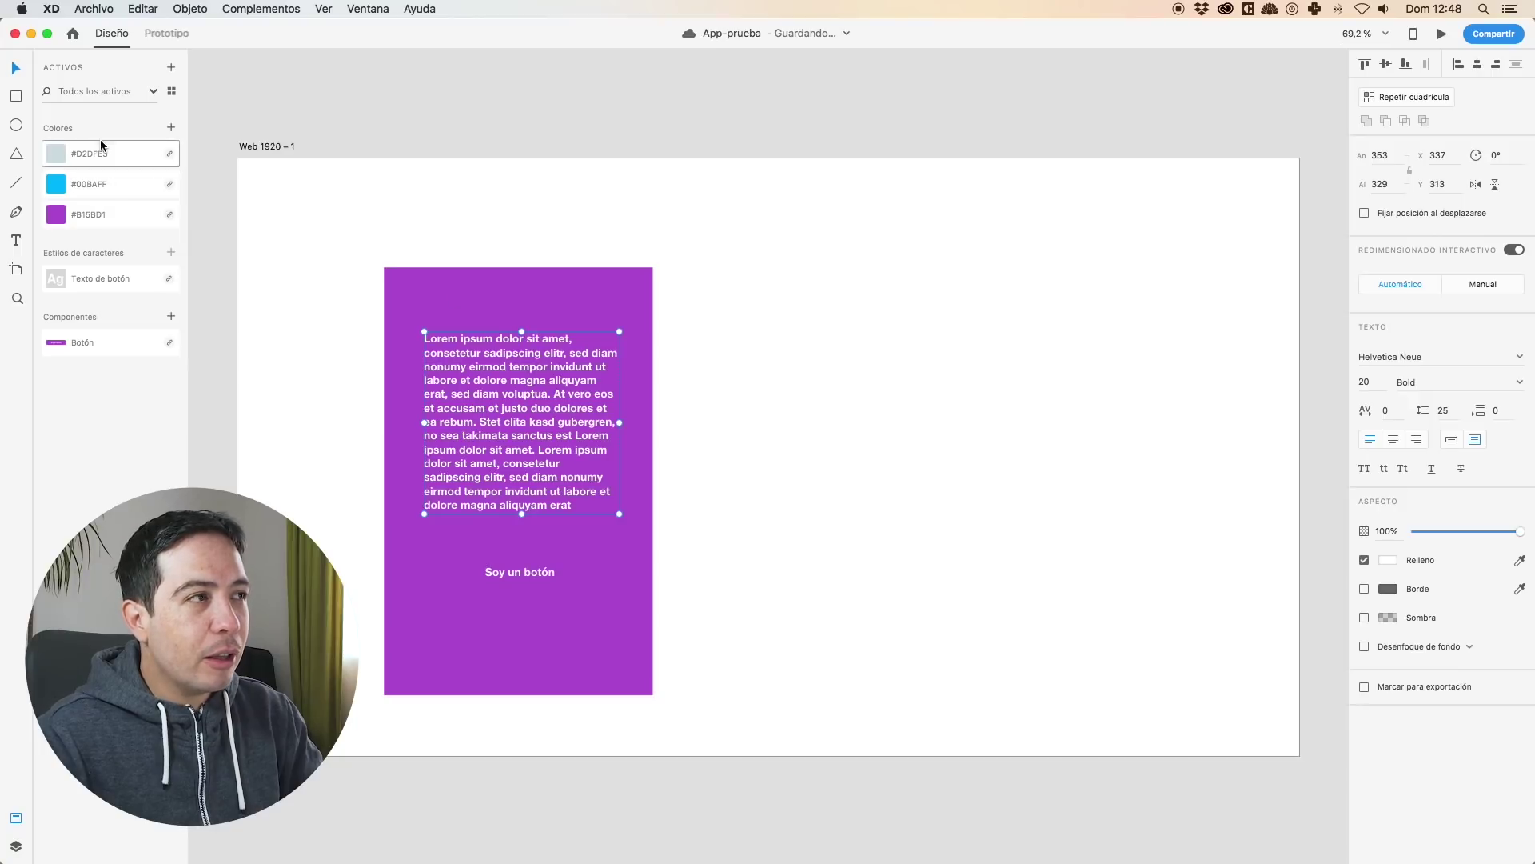
{"action": "left_click", "coordinate": [561, 199]}
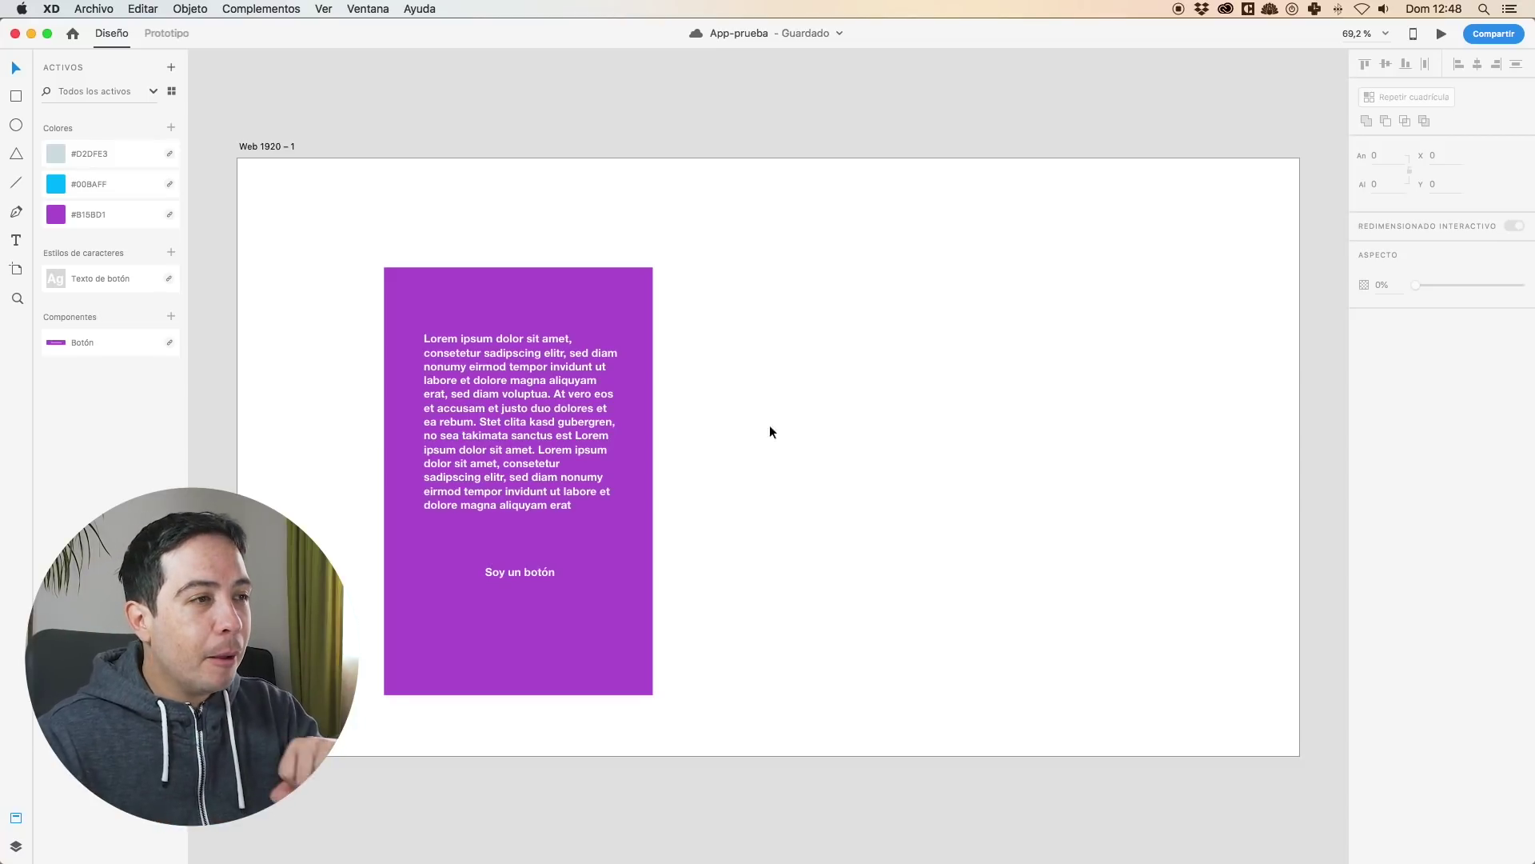
{"action": "left_click", "coordinate": [577, 576]}
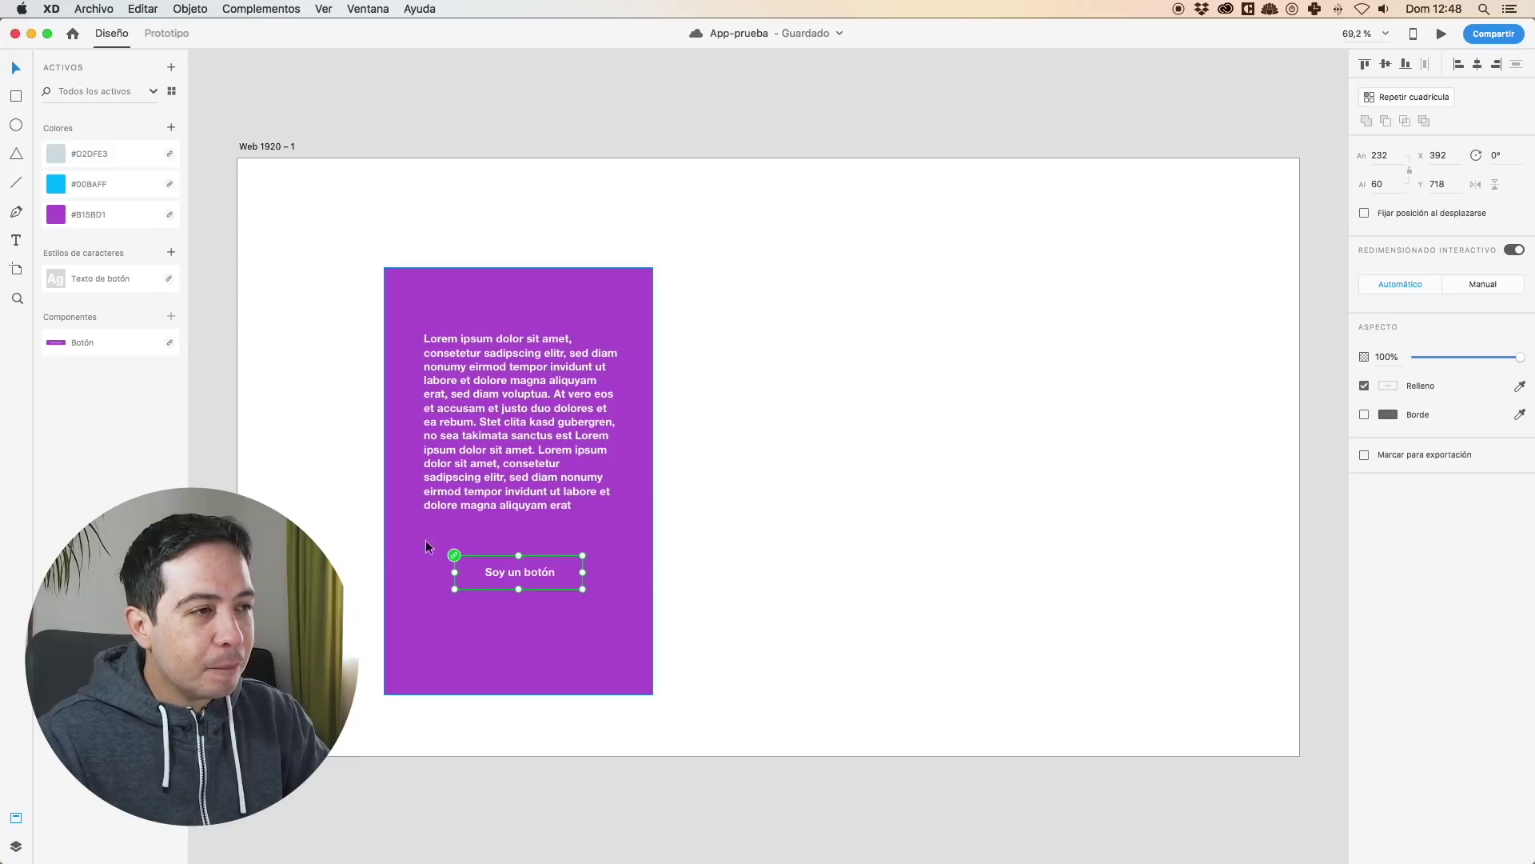
{"action": "scroll", "coordinate": [240, 92], "scroll_direction": "up", "scroll_amount": 5}
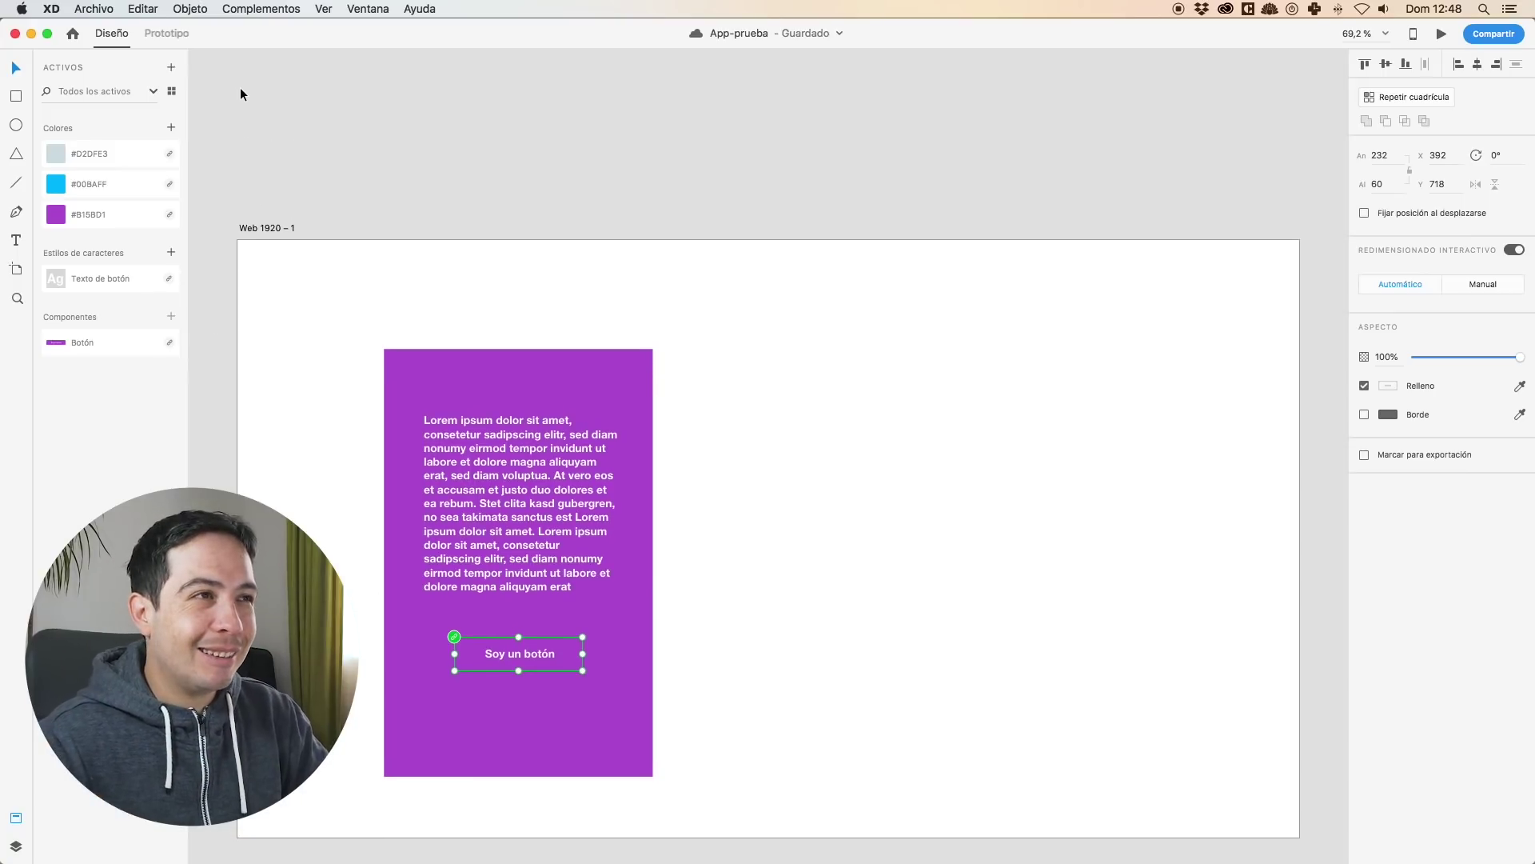
{"action": "scroll", "coordinate": [387, 162], "scroll_direction": "down", "scroll_amount": 5}
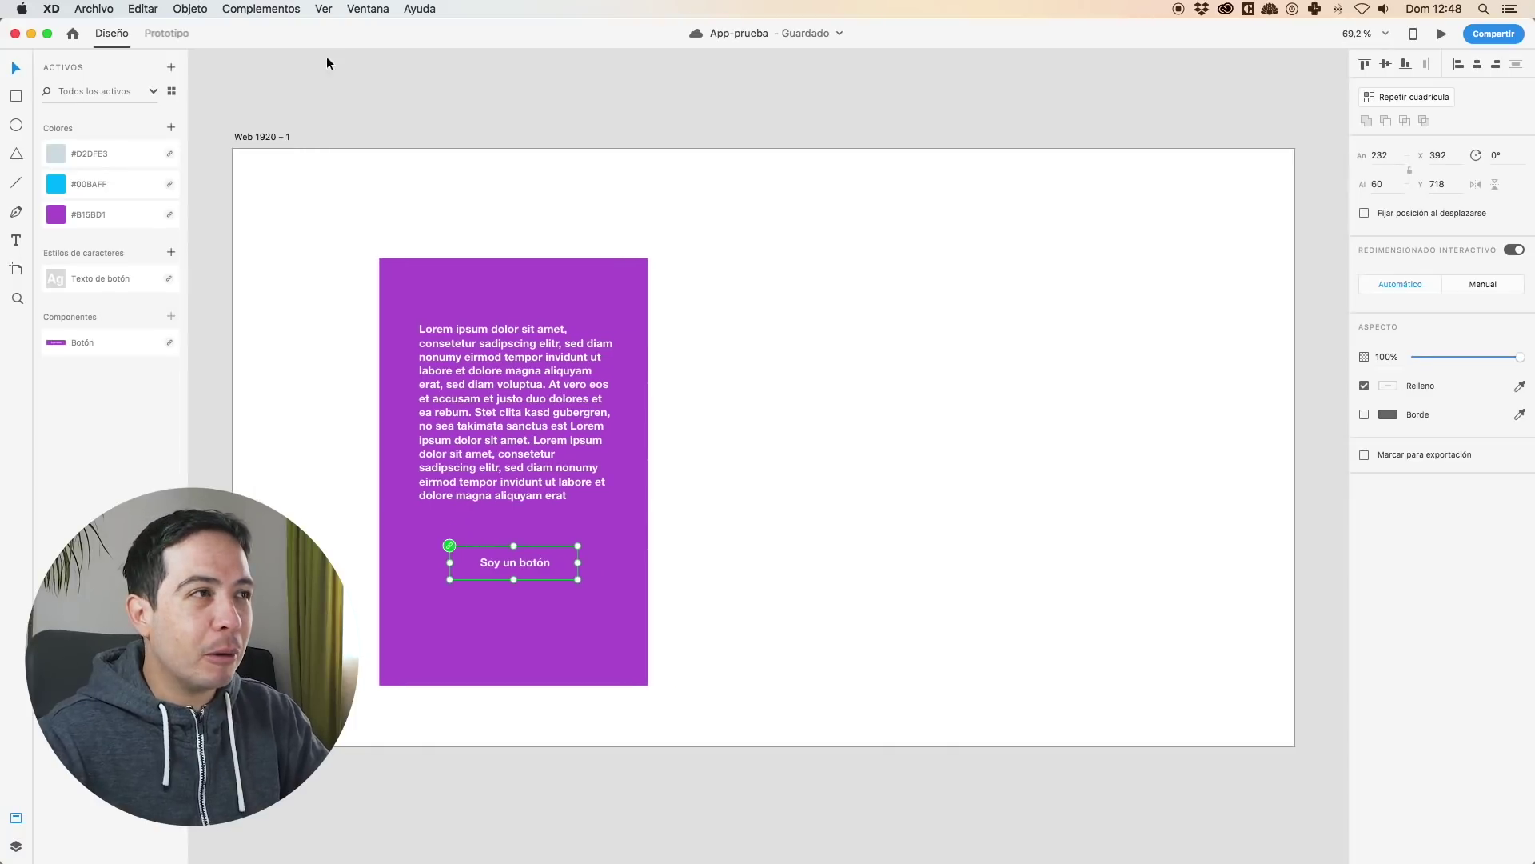
Open the recently used library document Biblioteca-prueba.
{"action": "left_click", "coordinate": [116, 8]}
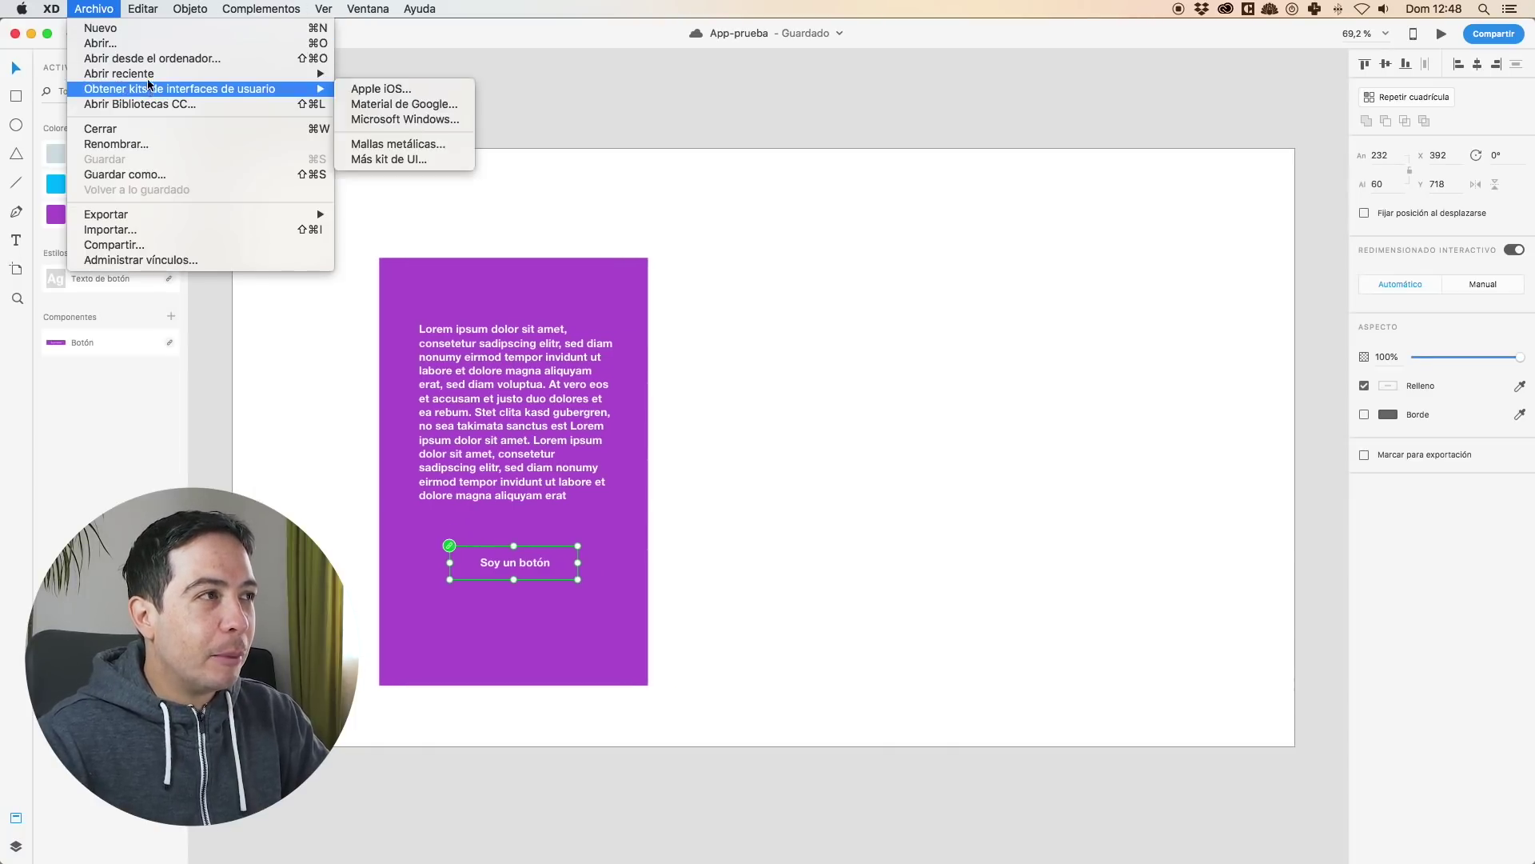
{"action": "mouse_move", "coordinate": [324, 74]}
{"action": "left_click", "coordinate": [502, 93]}
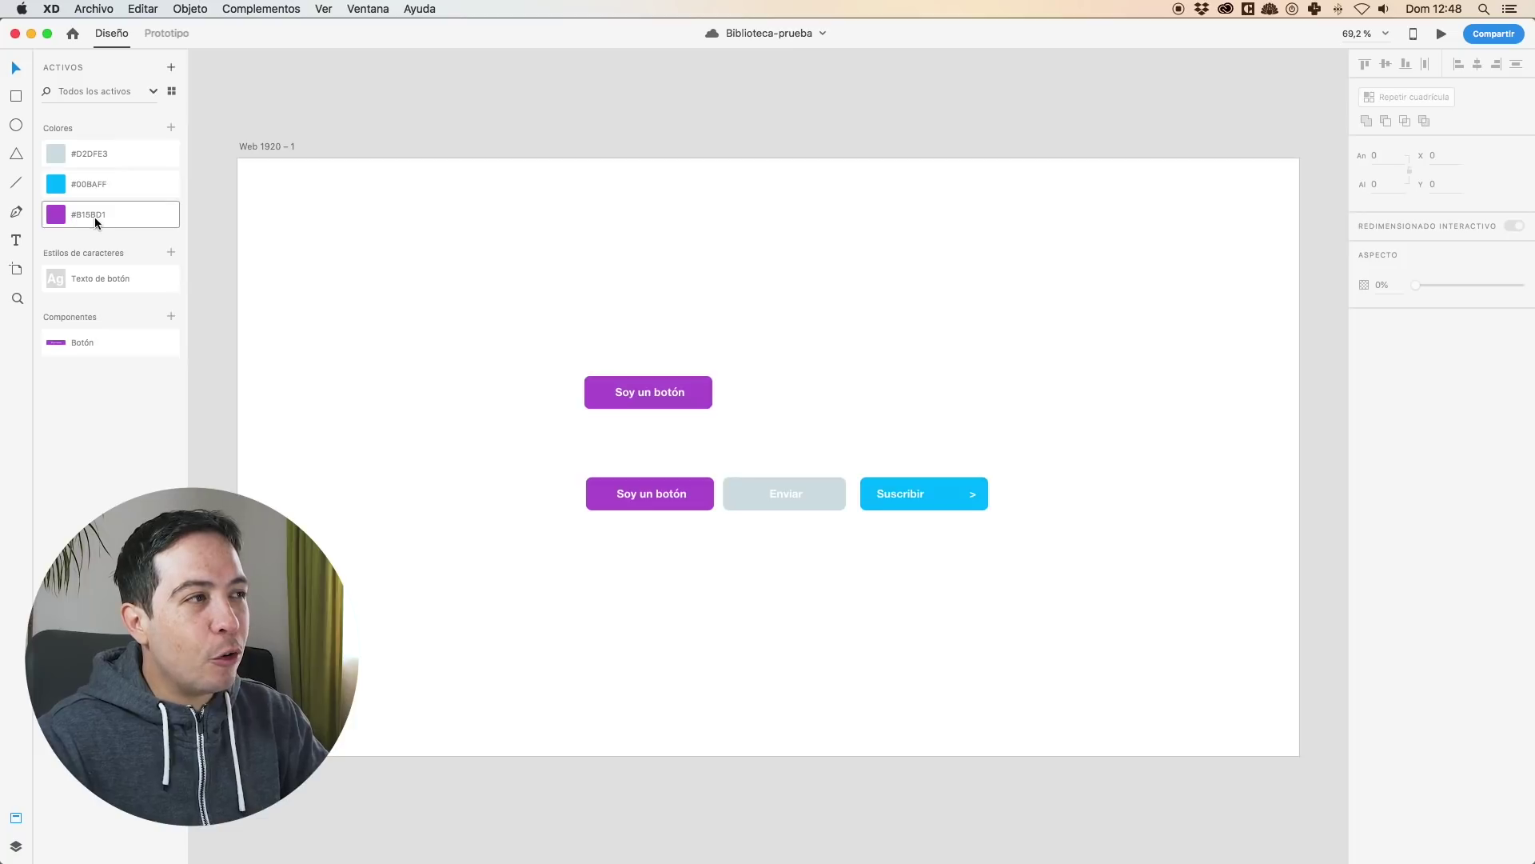
Apply the saved colour #00BAFF to the background of the upper master button, and save and close the library document.
{"action": "left_click", "coordinate": [595, 395]}
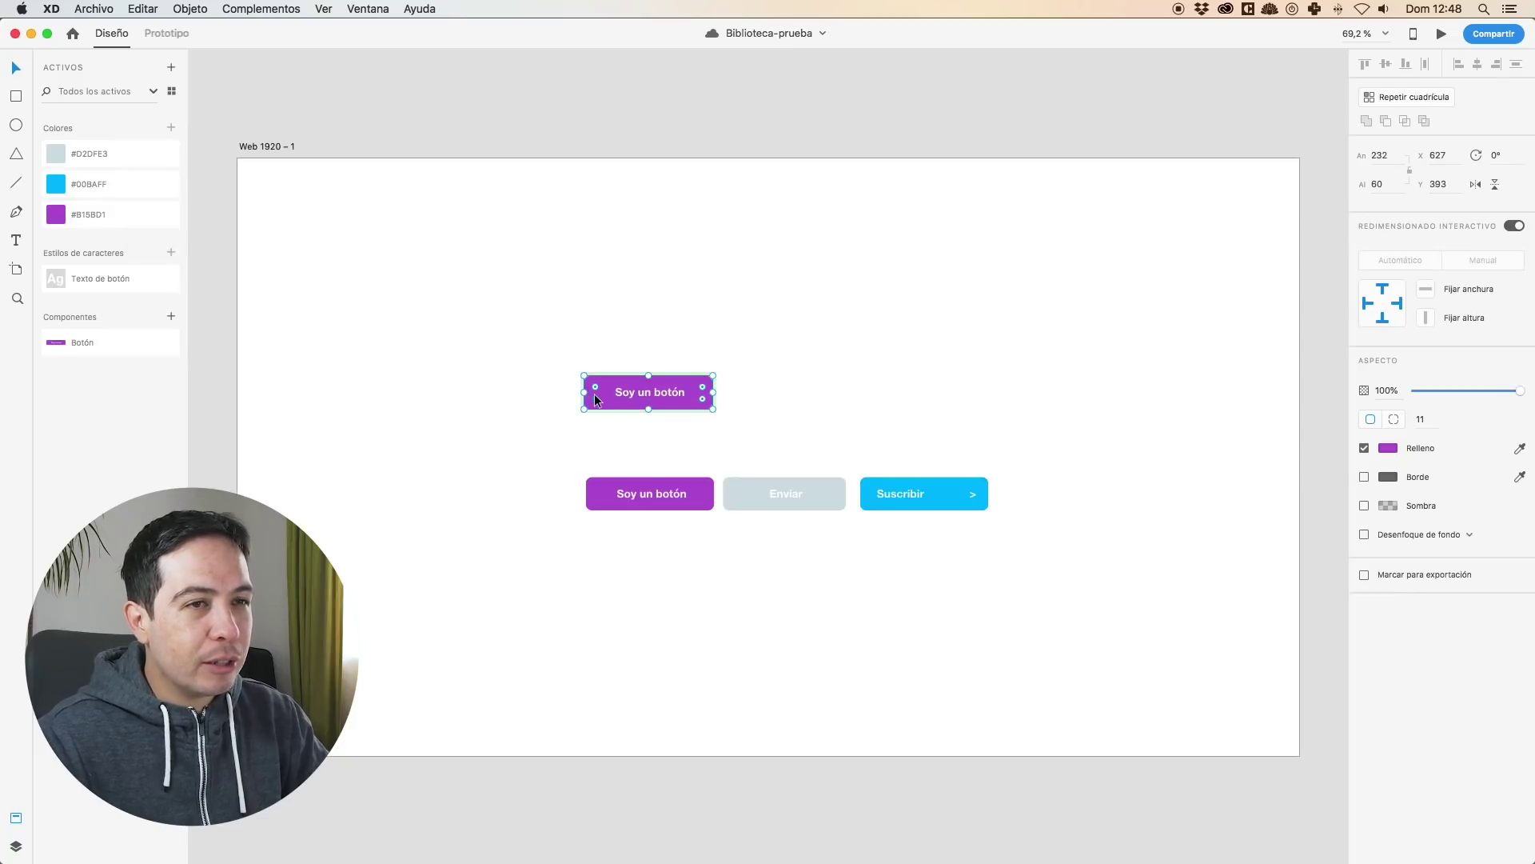
{"action": "left_click", "coordinate": [120, 186]}
{"action": "left_click", "coordinate": [392, 272]}
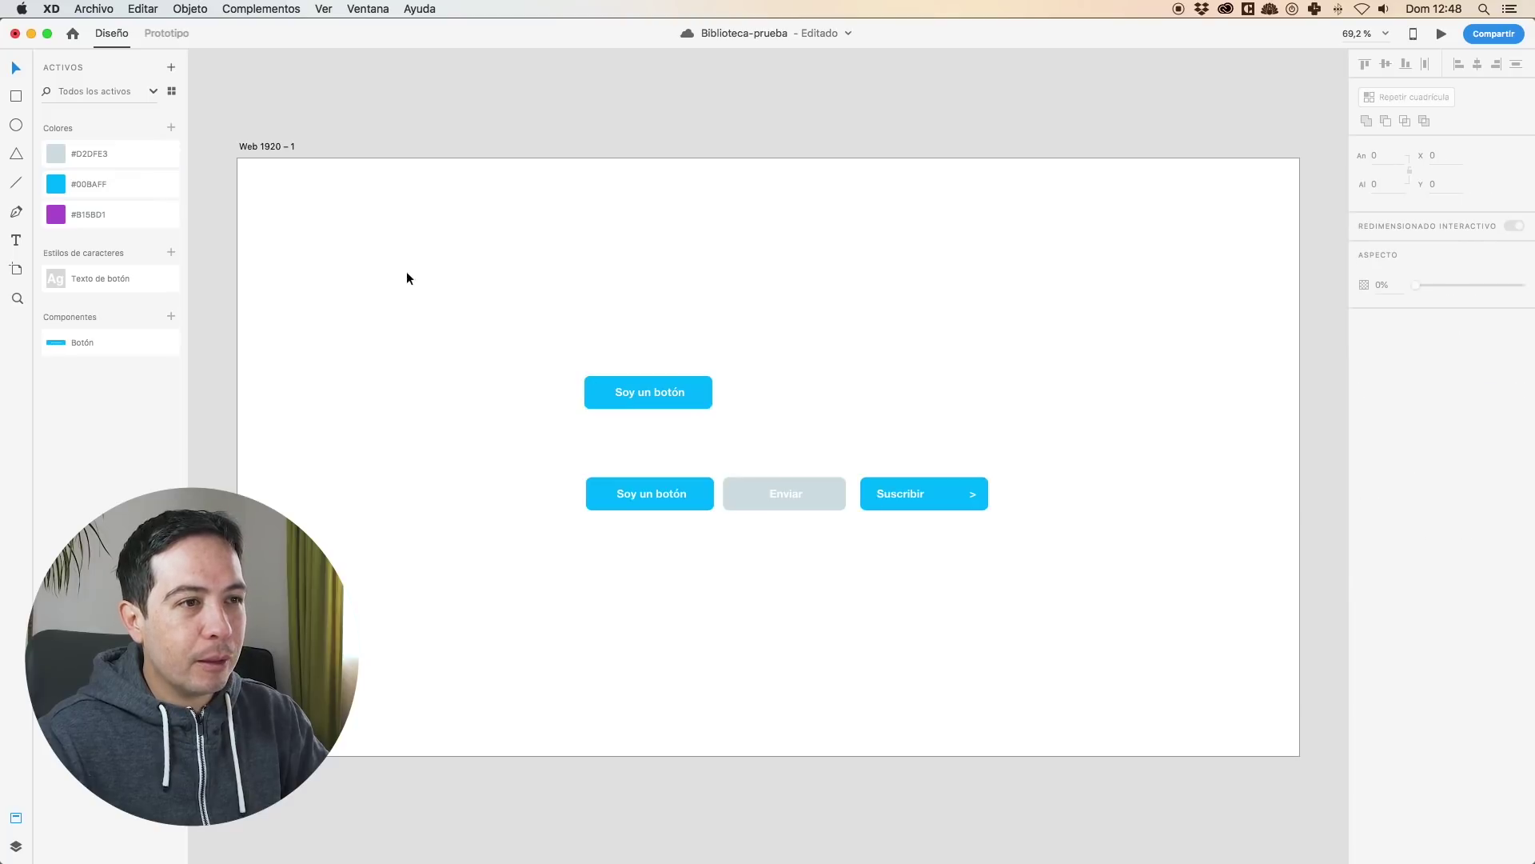
{"action": "key", "text": "super+s"}
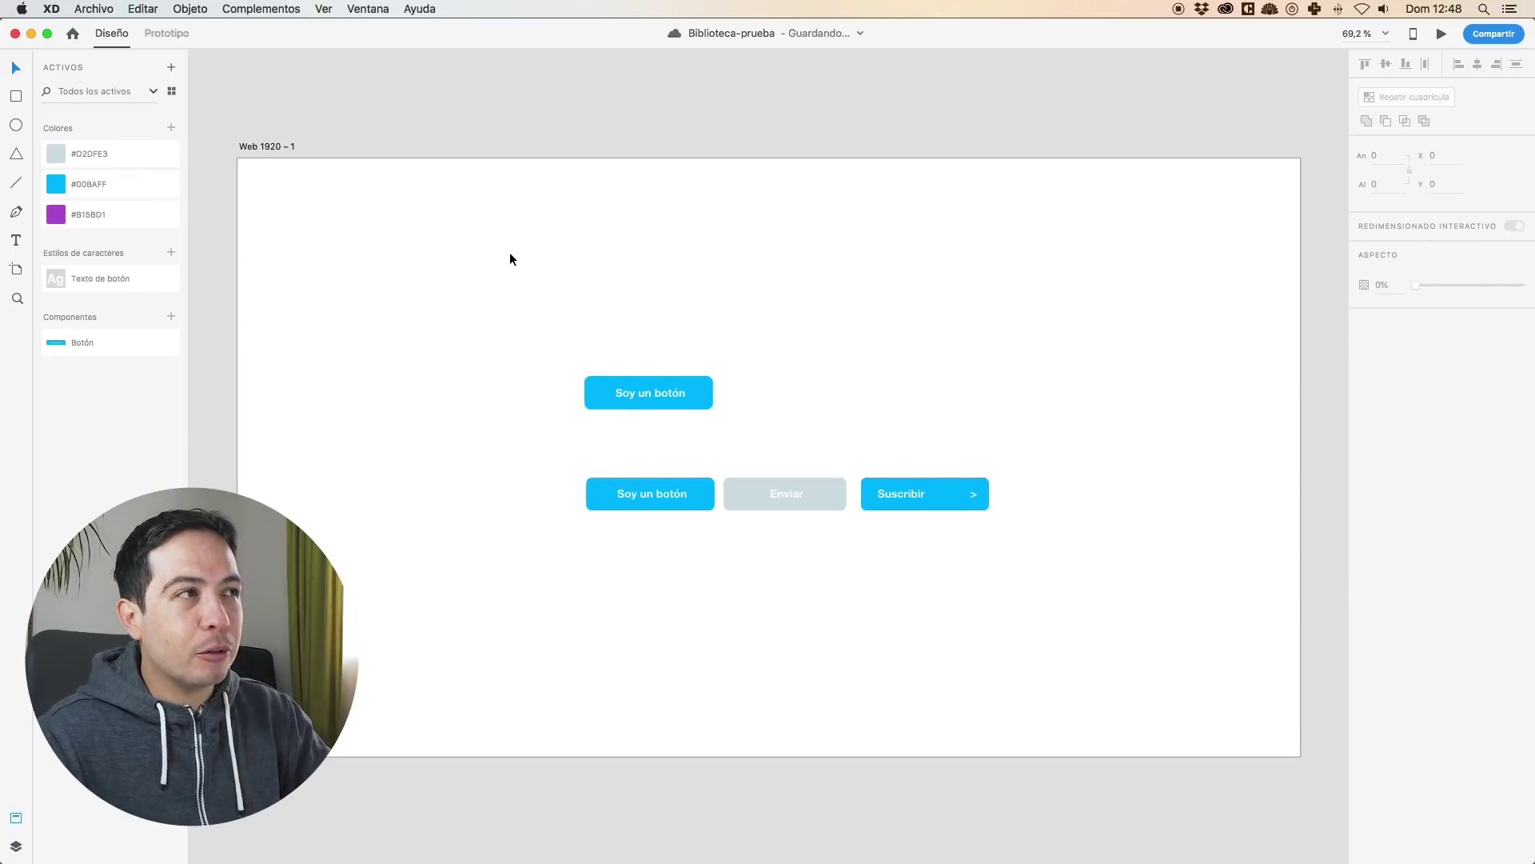
{"action": "left_click", "coordinate": [15, 34]}
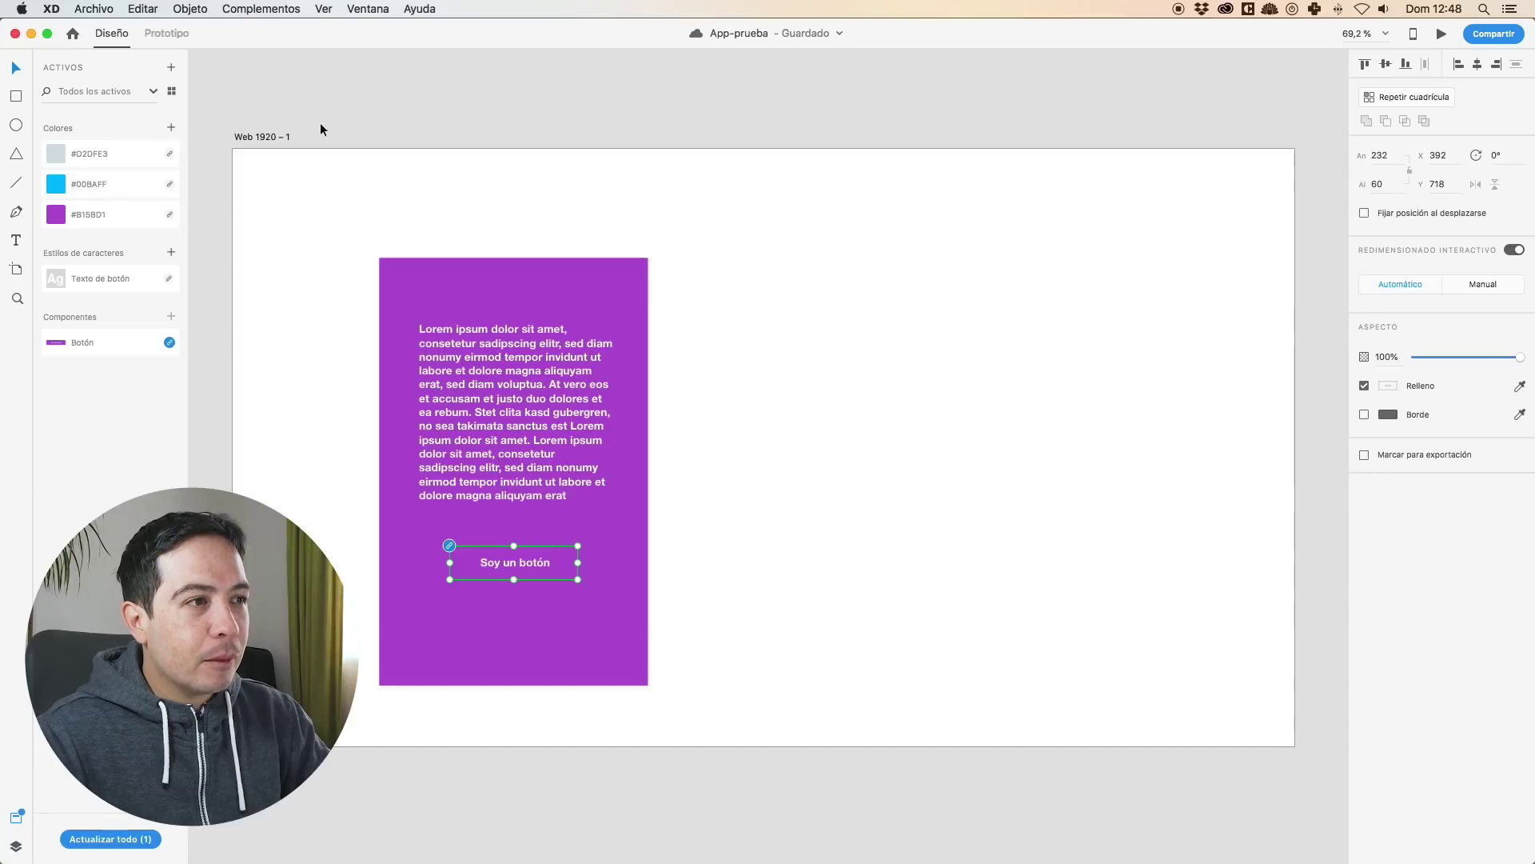
Update the linked Botón component to the library's latest version and save App-prueba.
{"action": "left_click", "coordinate": [712, 193]}
{"action": "left_click_drag", "start_coordinate": [815, 343], "coordinate": [991, 343]}
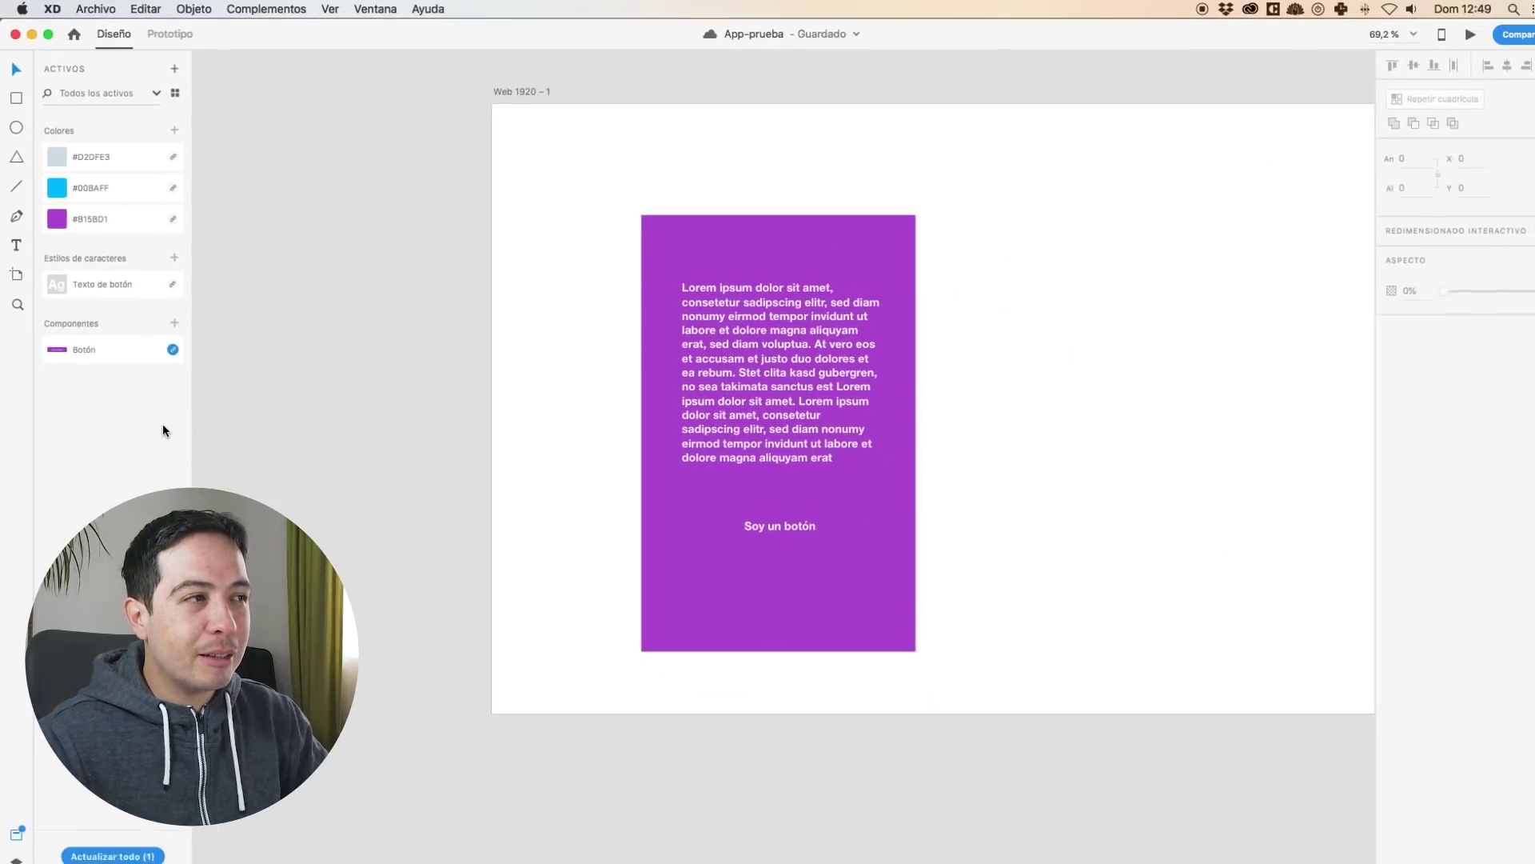
{"action": "left_click", "coordinate": [168, 342]}
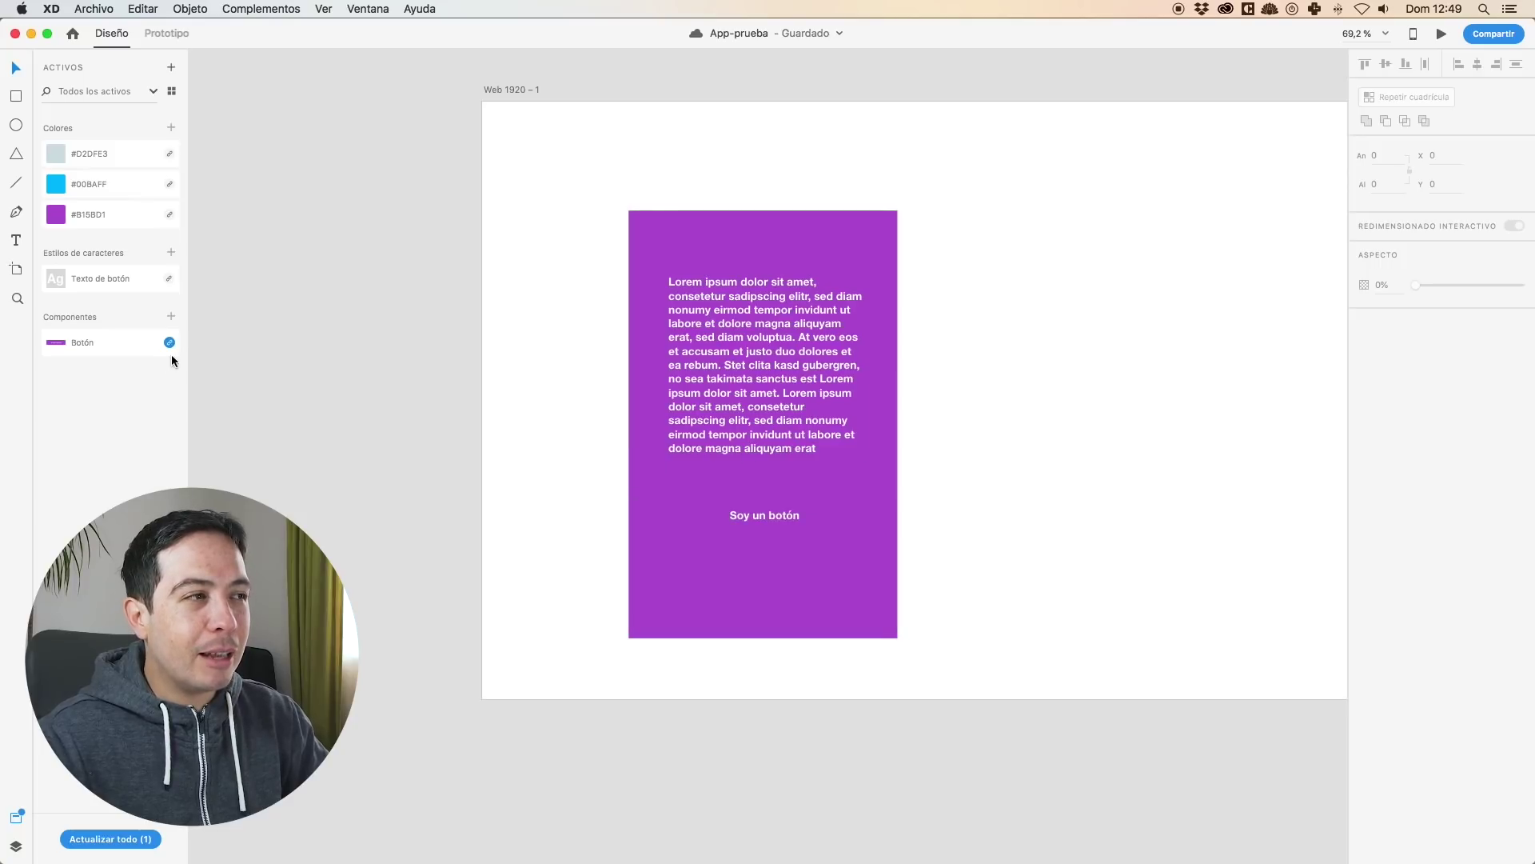
{"action": "mouse_move", "coordinate": [170, 344]}
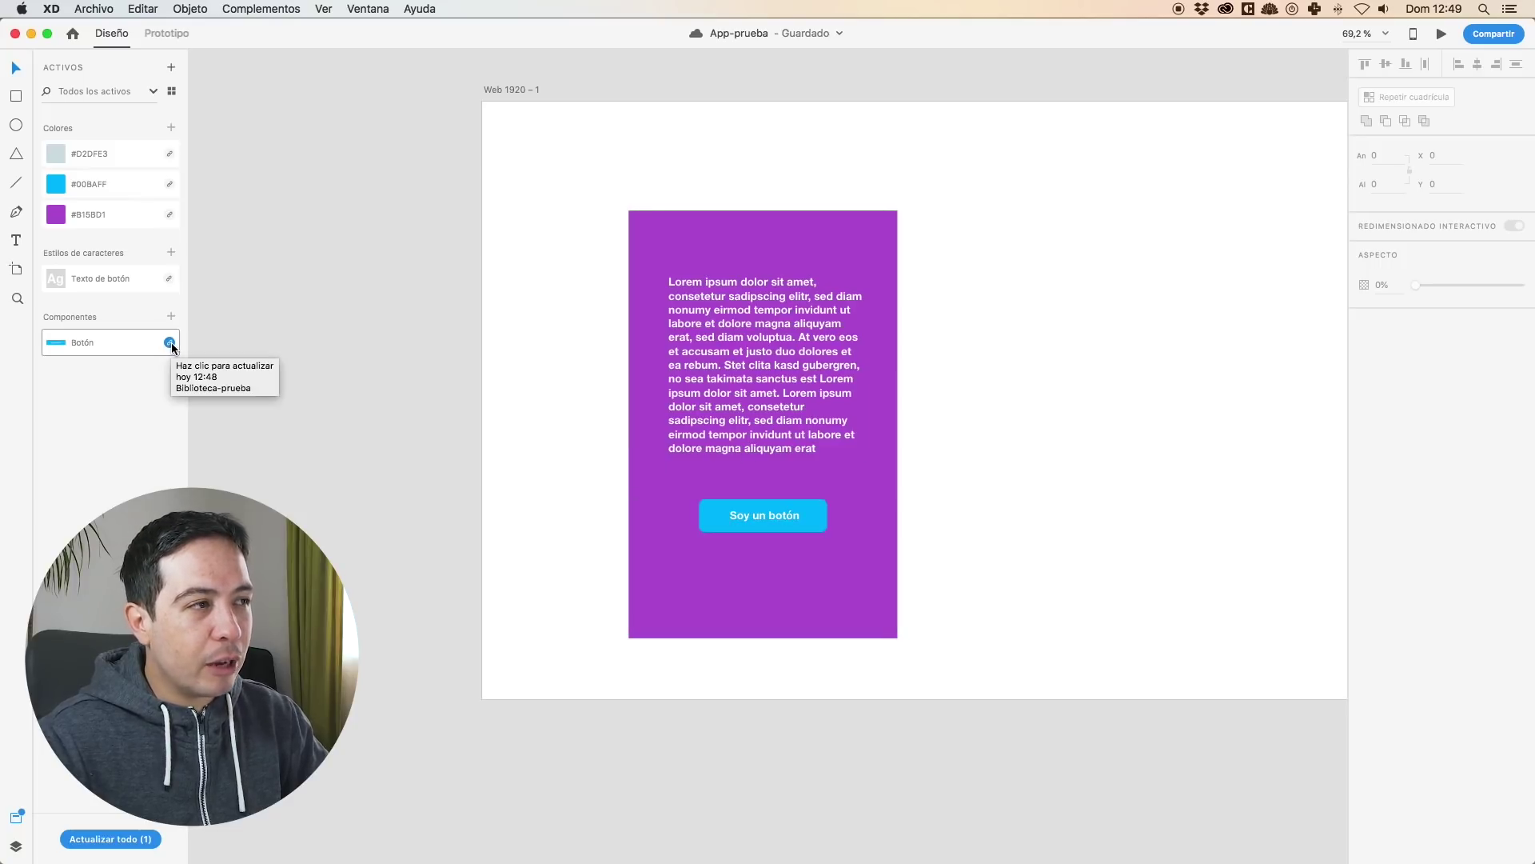
{"action": "left_click", "coordinate": [170, 343]}
{"action": "scroll", "coordinate": [981, 592], "scroll_direction": "right", "scroll_amount": 1}
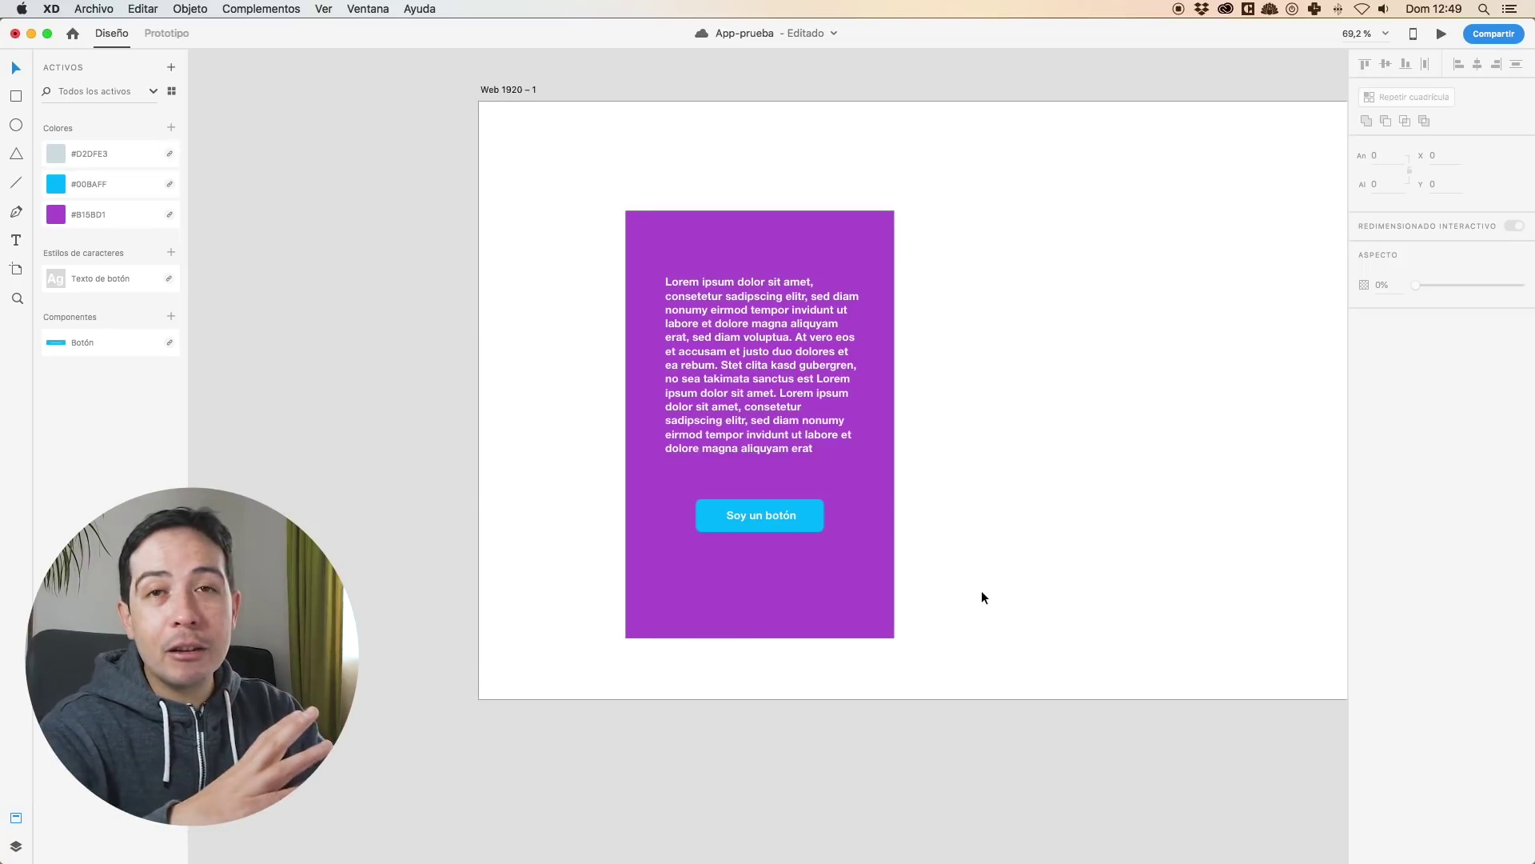
{"action": "key", "text": "super+s"}
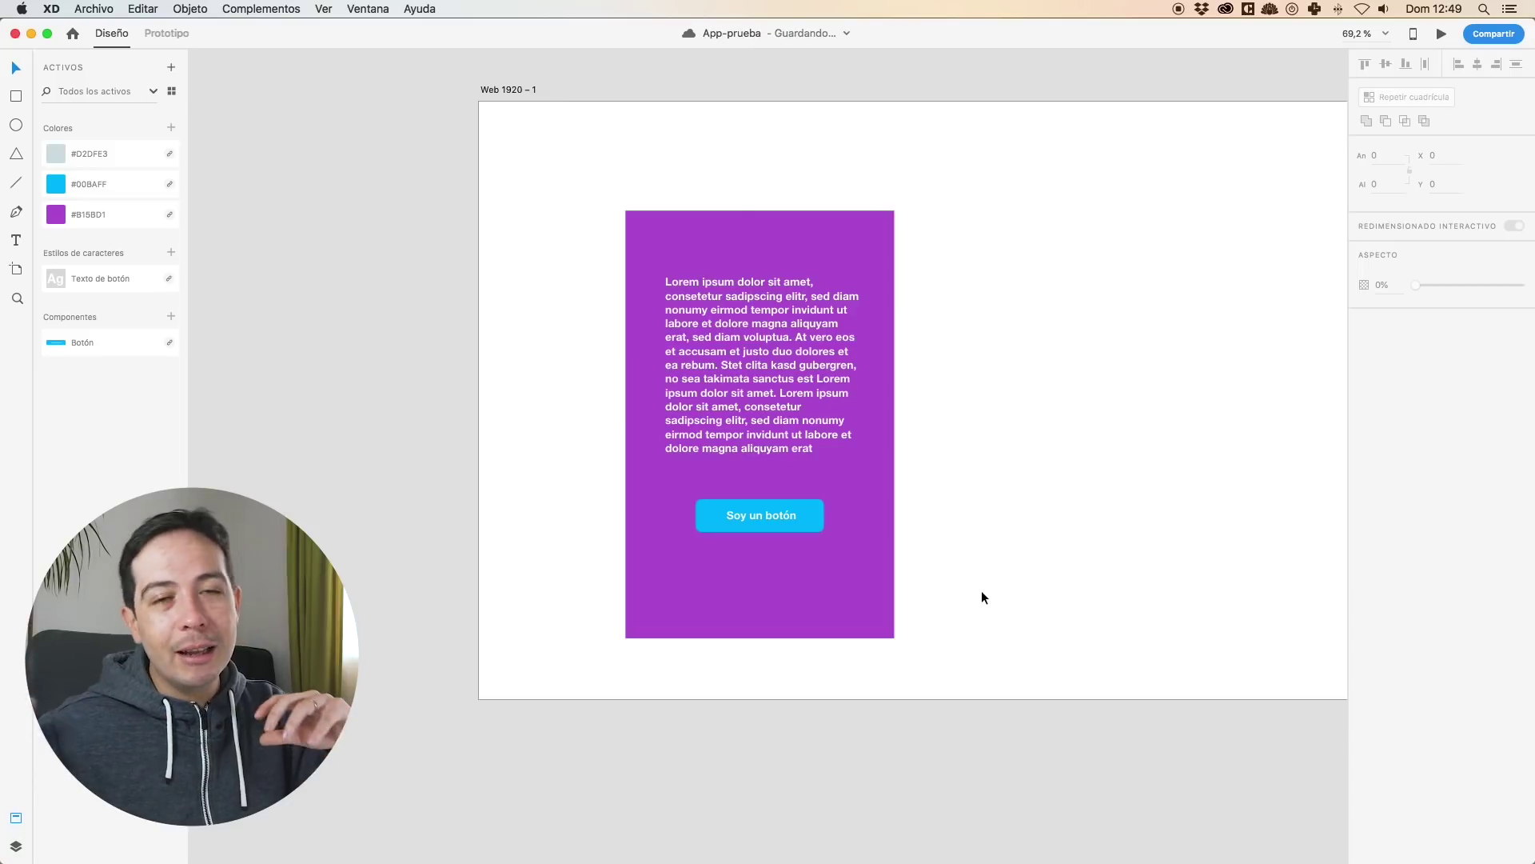
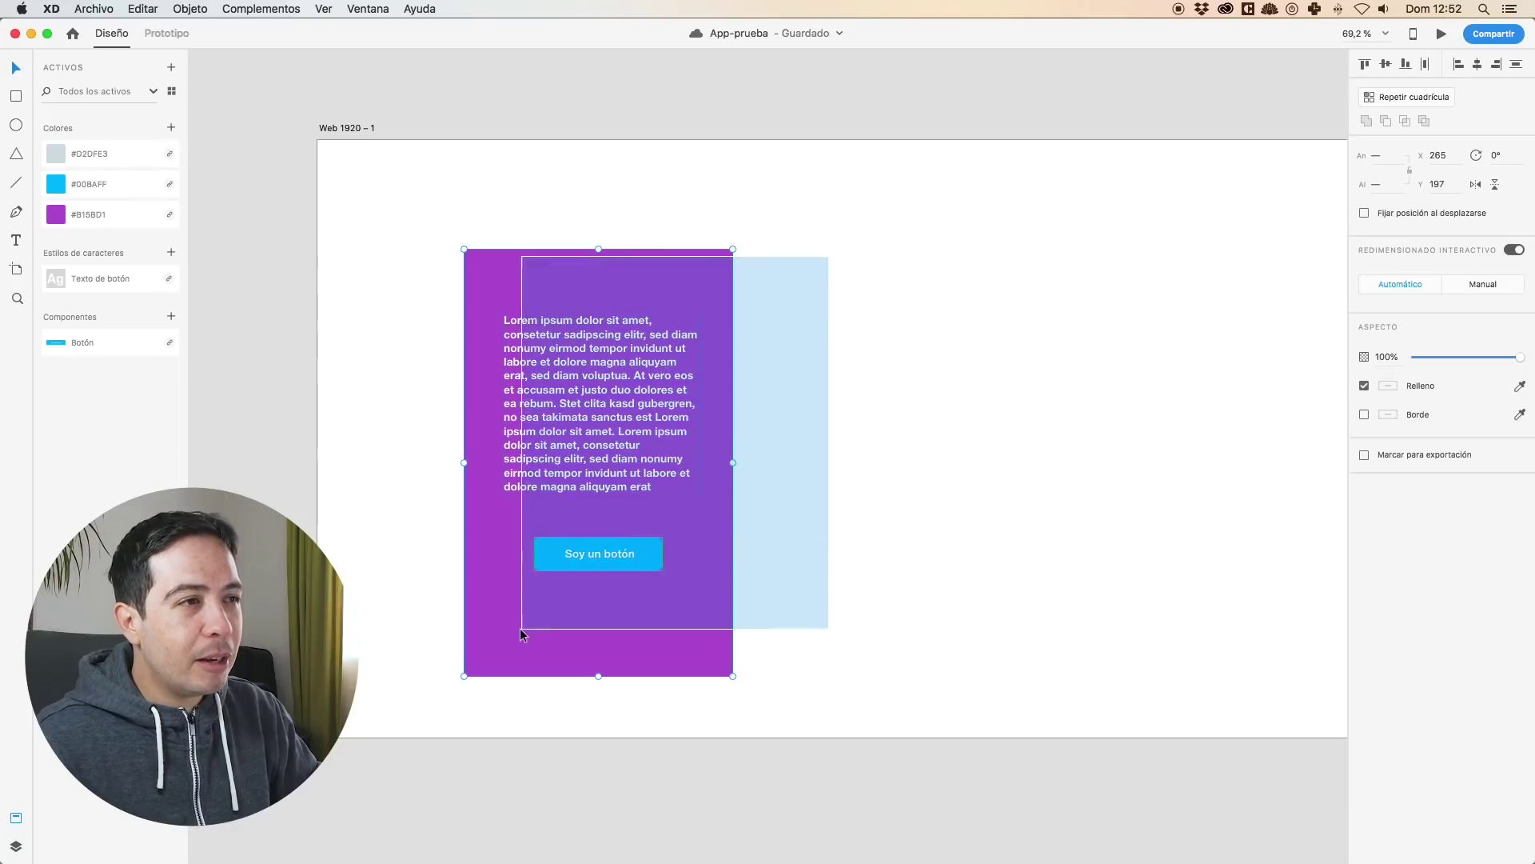
Move the purple rectangle, its text and button together up and to the right, and nudge the paragraph to X 379, Y 281.
{"action": "mouse_move", "coordinate": [580, 354]}
{"action": "left_mouse_down"}
{"action": "mouse_move", "coordinate": [417, 352]}
{"action": "mouse_move", "coordinate": [521, 354]}
{"action": "mouse_move", "coordinate": [528, 266]}
{"action": "mouse_move", "coordinate": [536, 344]}
{"action": "mouse_move", "coordinate": [571, 352]}
{"action": "left_mouse_up"}
{"action": "left_click_drag", "start_coordinate": [639, 410], "coordinate": [640, 416]}
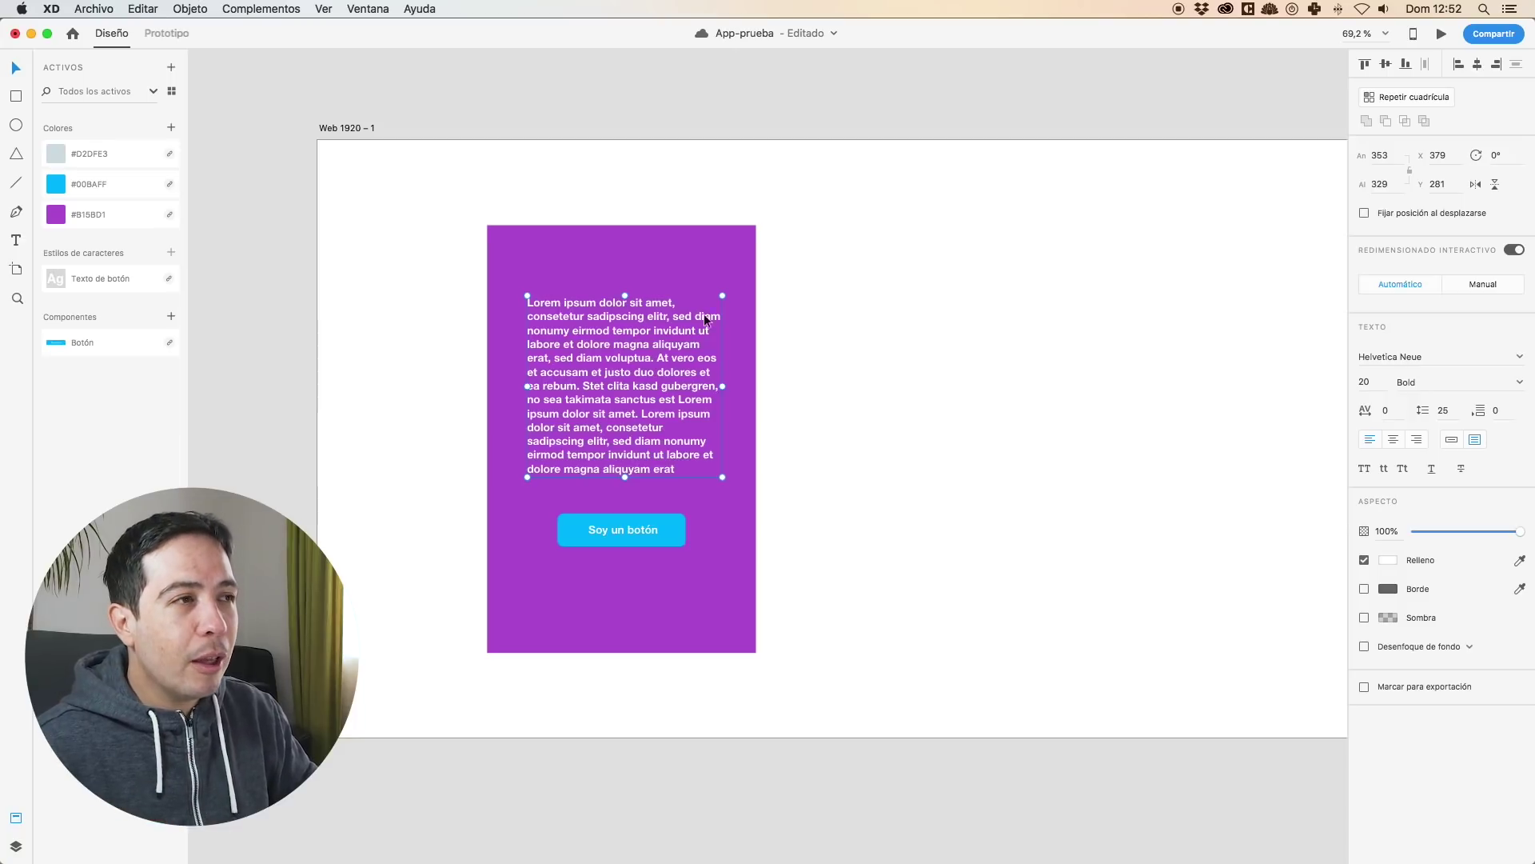
{"action": "left_click", "coordinate": [426, 278]}
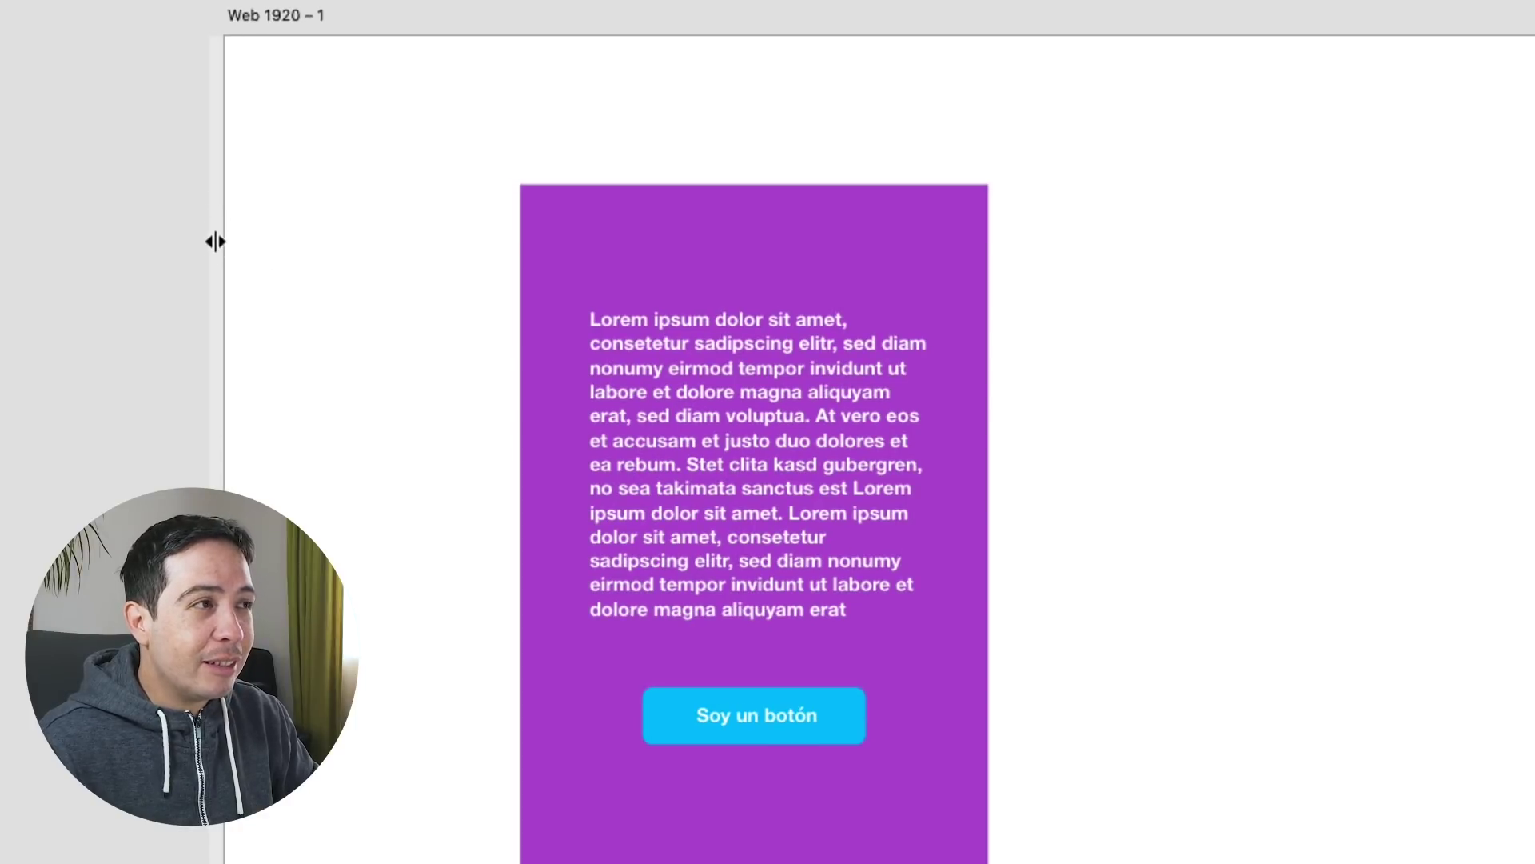
Add a vertical guide along the purple rectangle's left edge and a horizontal guide along its top edge.
{"action": "left_click_drag", "start_coordinate": [214, 253], "coordinate": [517, 271]}
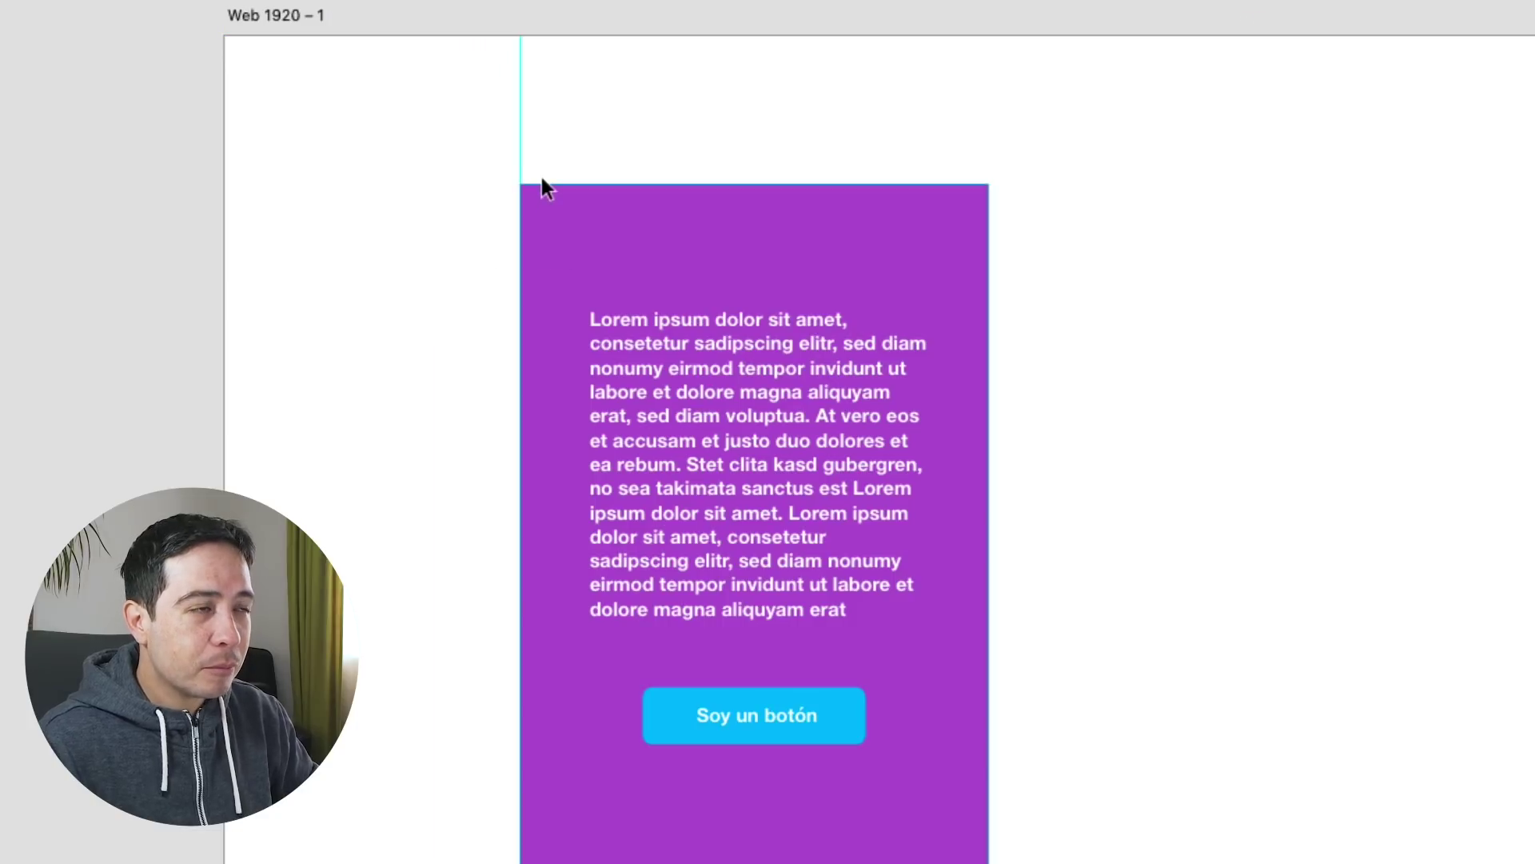
{"action": "left_click_drag", "start_coordinate": [573, 32], "coordinate": [602, 185]}
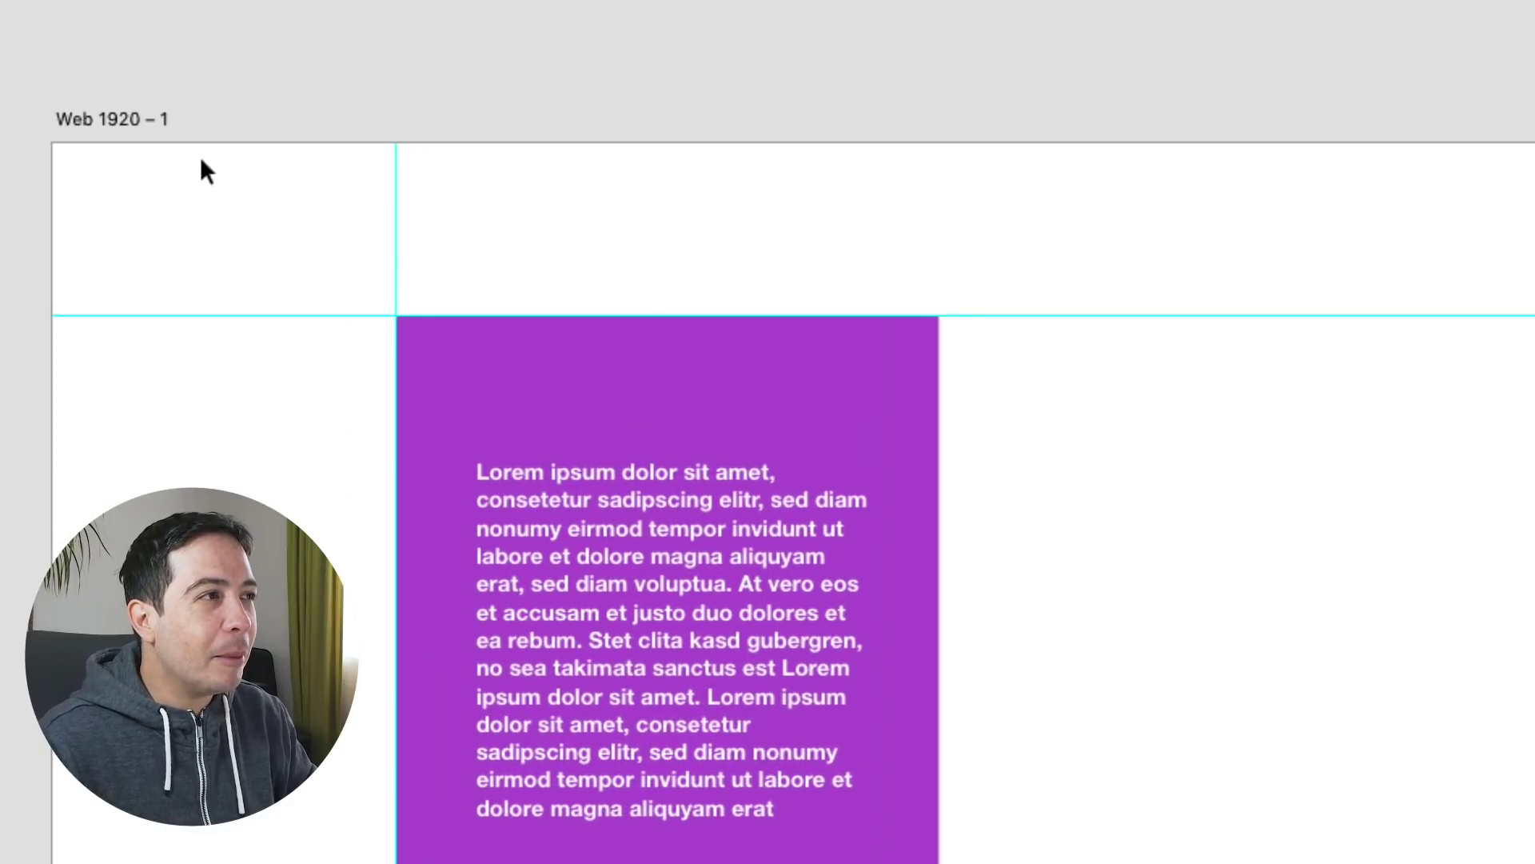
{"action": "left_click_drag", "start_coordinate": [227, 134], "coordinate": [565, 267]}
{"action": "key", "text": "Delete"}
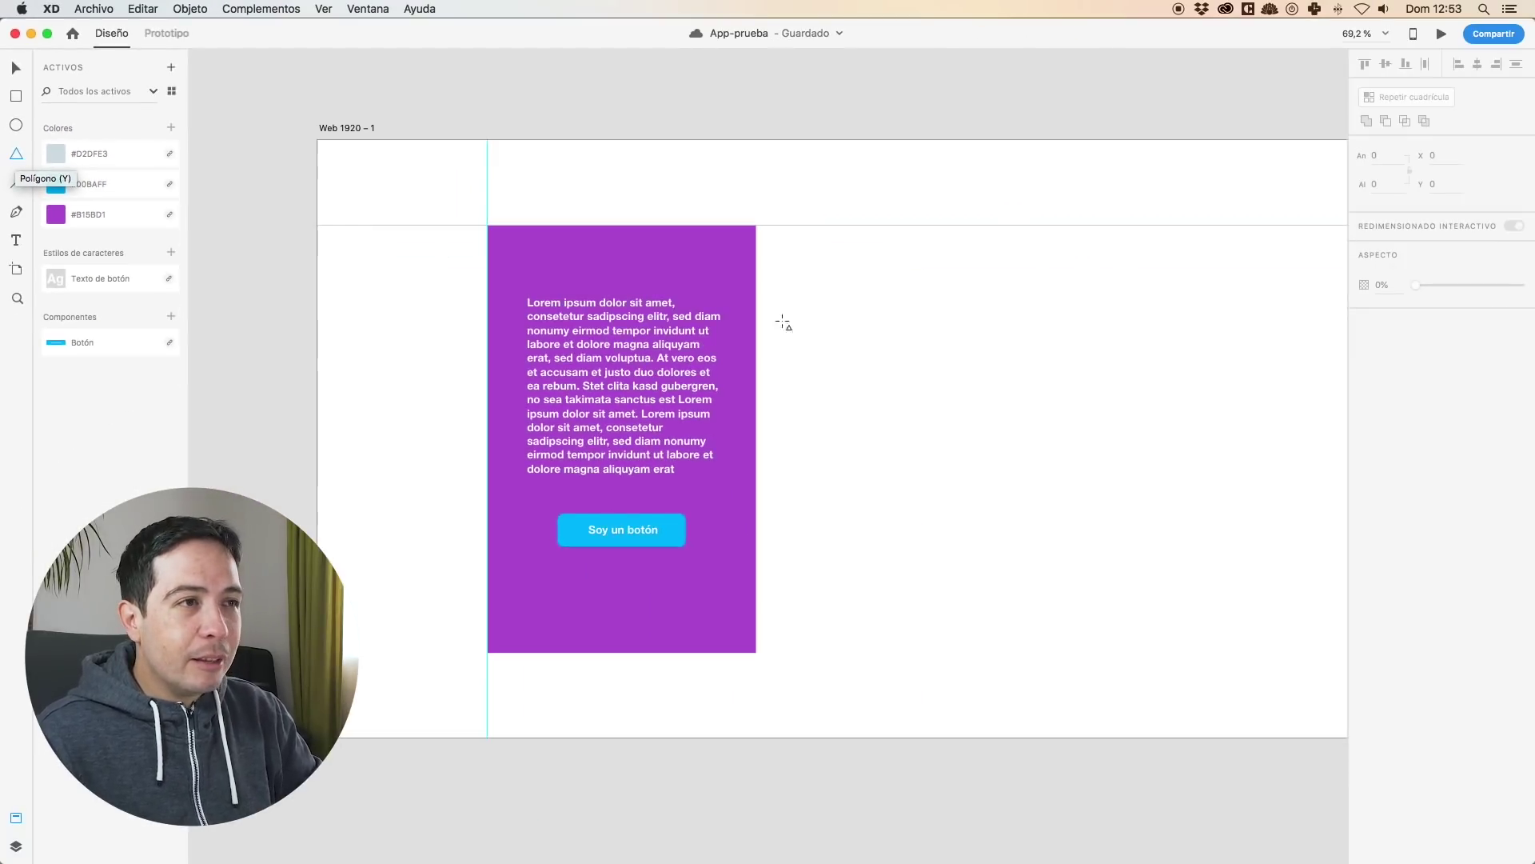
Draw a triangle about 211 by 182 with the Polygon tool right of the purple card and raise its corner count to 11.
{"action": "left_click_drag", "start_coordinate": [898, 311], "coordinate": [1021, 412]}
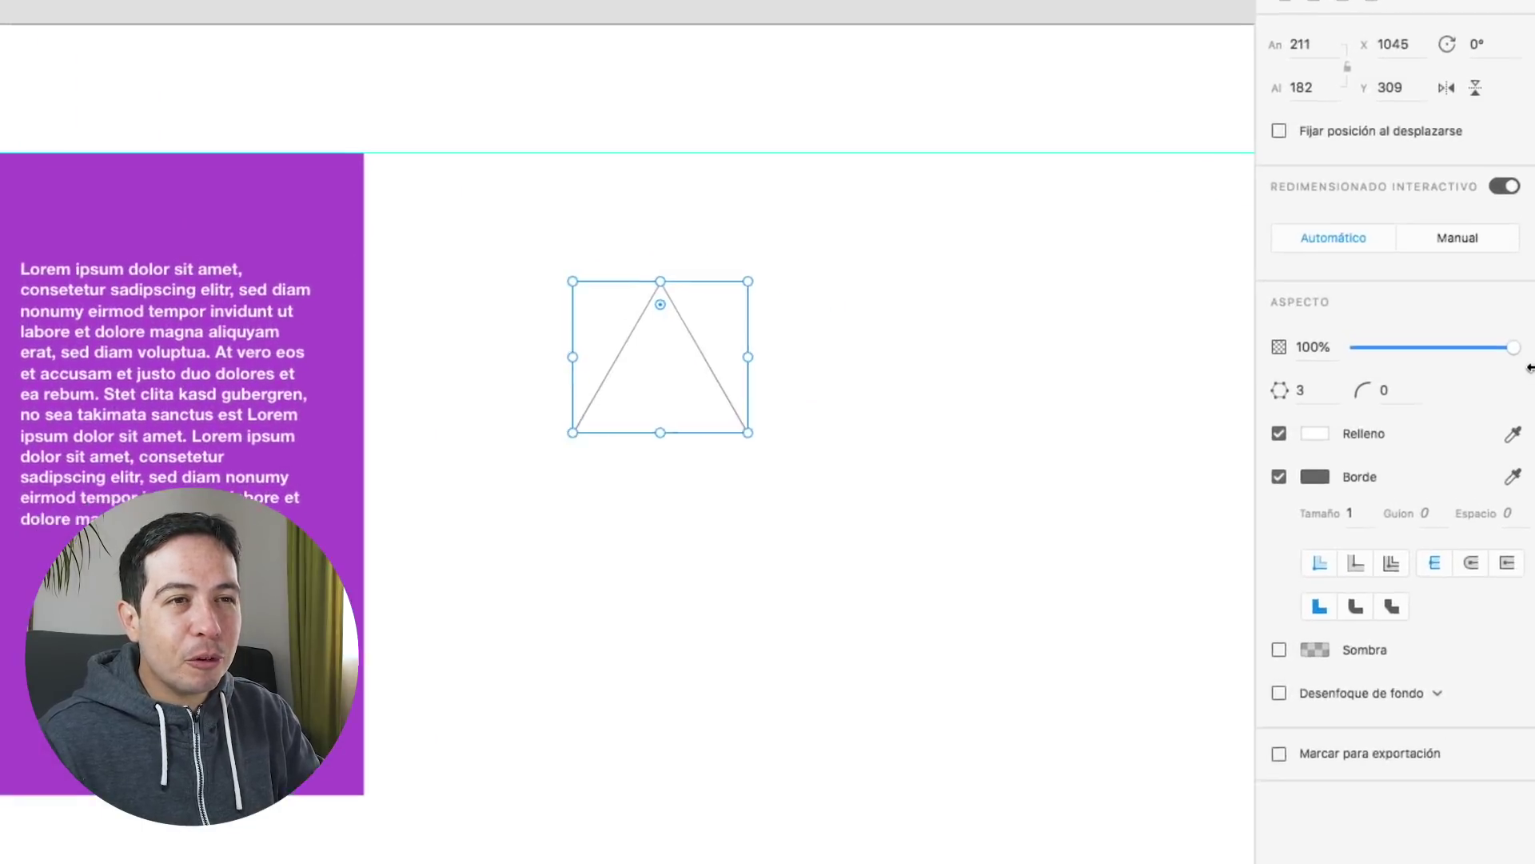
{"action": "left_click", "coordinate": [1257, 397]}
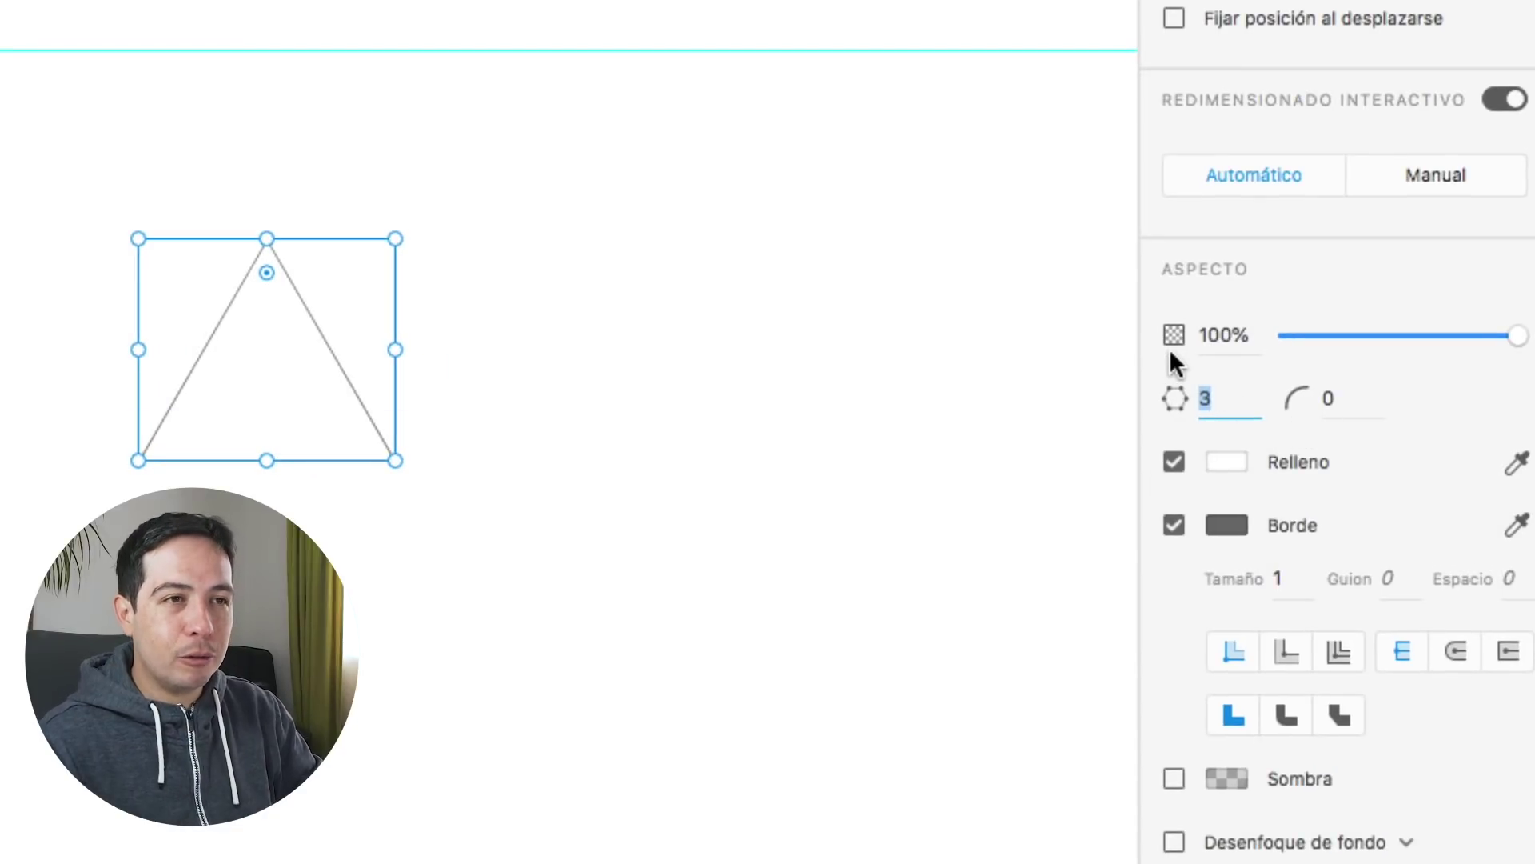
{"action": "key", "text": "Up"}
{"action": "key", "text": "Up"}
{"action": "key", "text": "Up"}
{"action": "key", "text": "Up"}
{"action": "key", "text": "Up"}
{"action": "key", "text": "Up"}
{"action": "key", "text": "Up"}
{"action": "key", "text": "Up"}
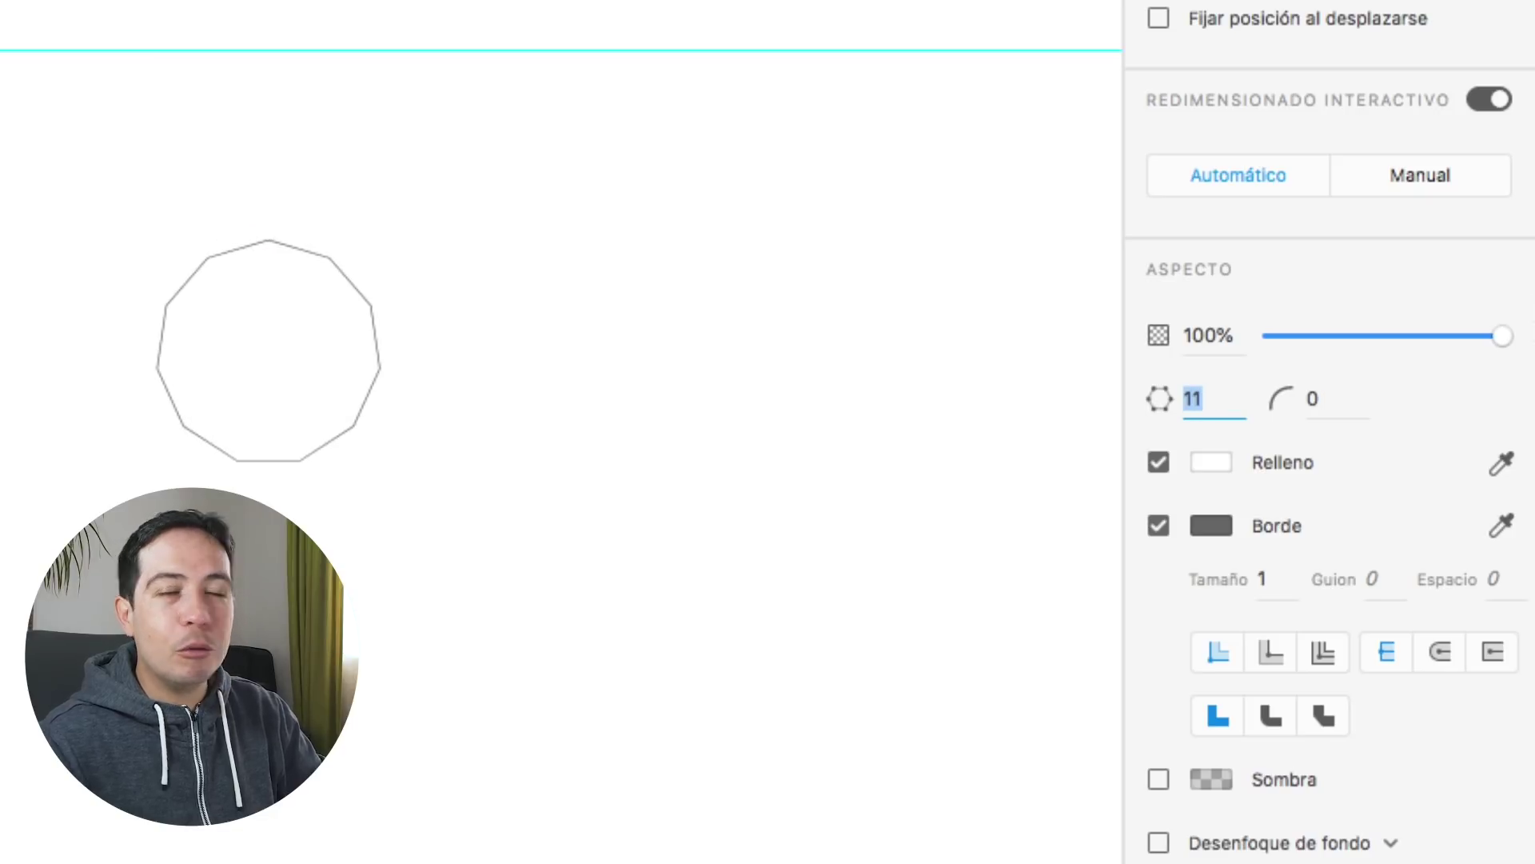
Reduce the polygon's corner count to 3.
{"action": "key", "text": "Down"}
{"action": "key", "text": "Down"}
{"action": "key", "text": "Down"}
{"action": "key", "text": "Down"}
{"action": "key", "text": "Down"}
{"action": "key", "text": "Down"}
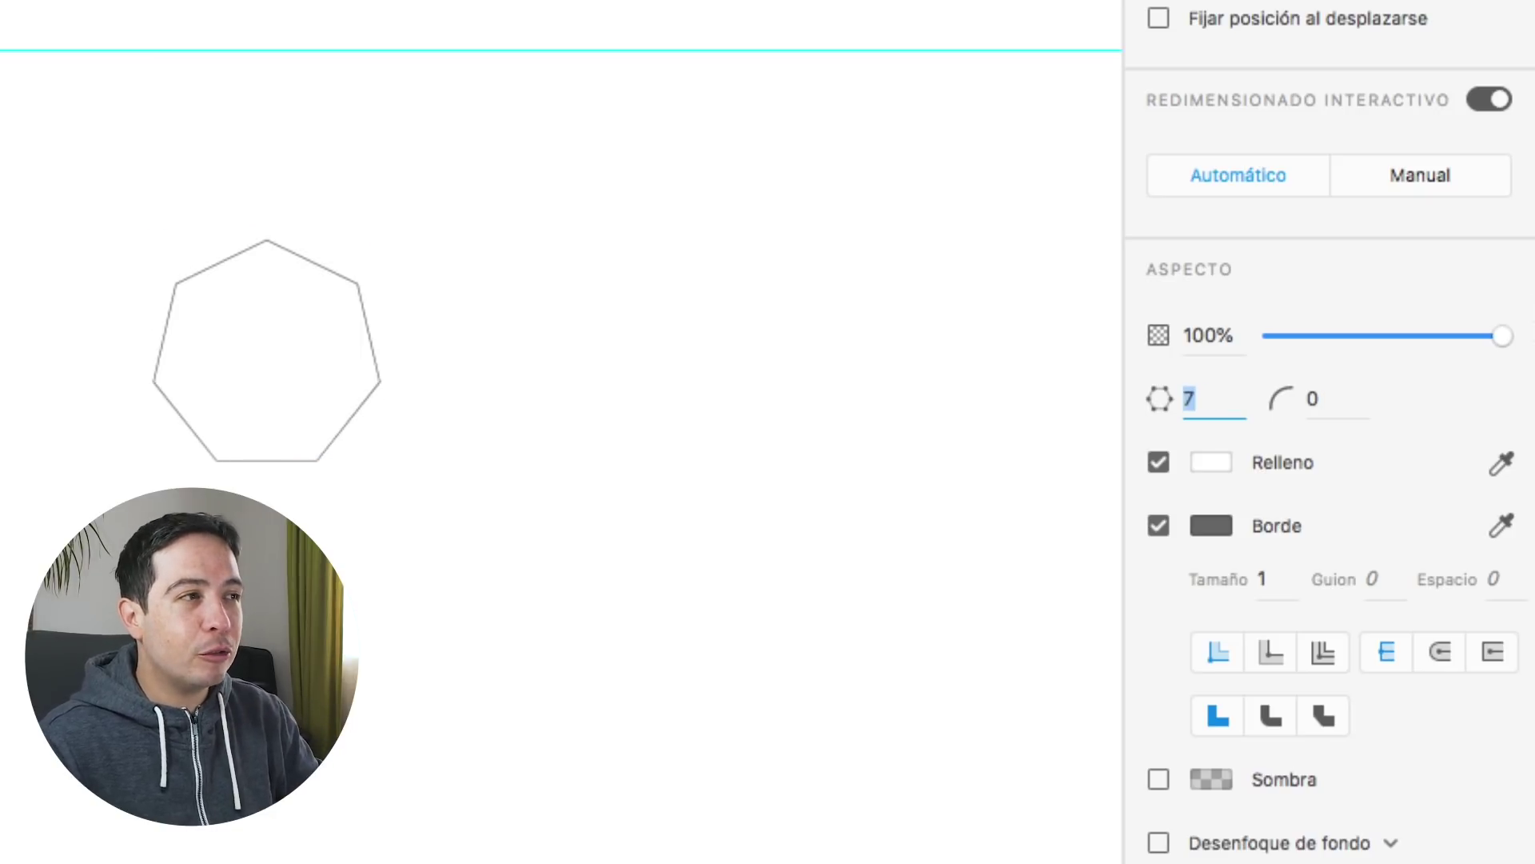
{"action": "key", "text": "Down"}
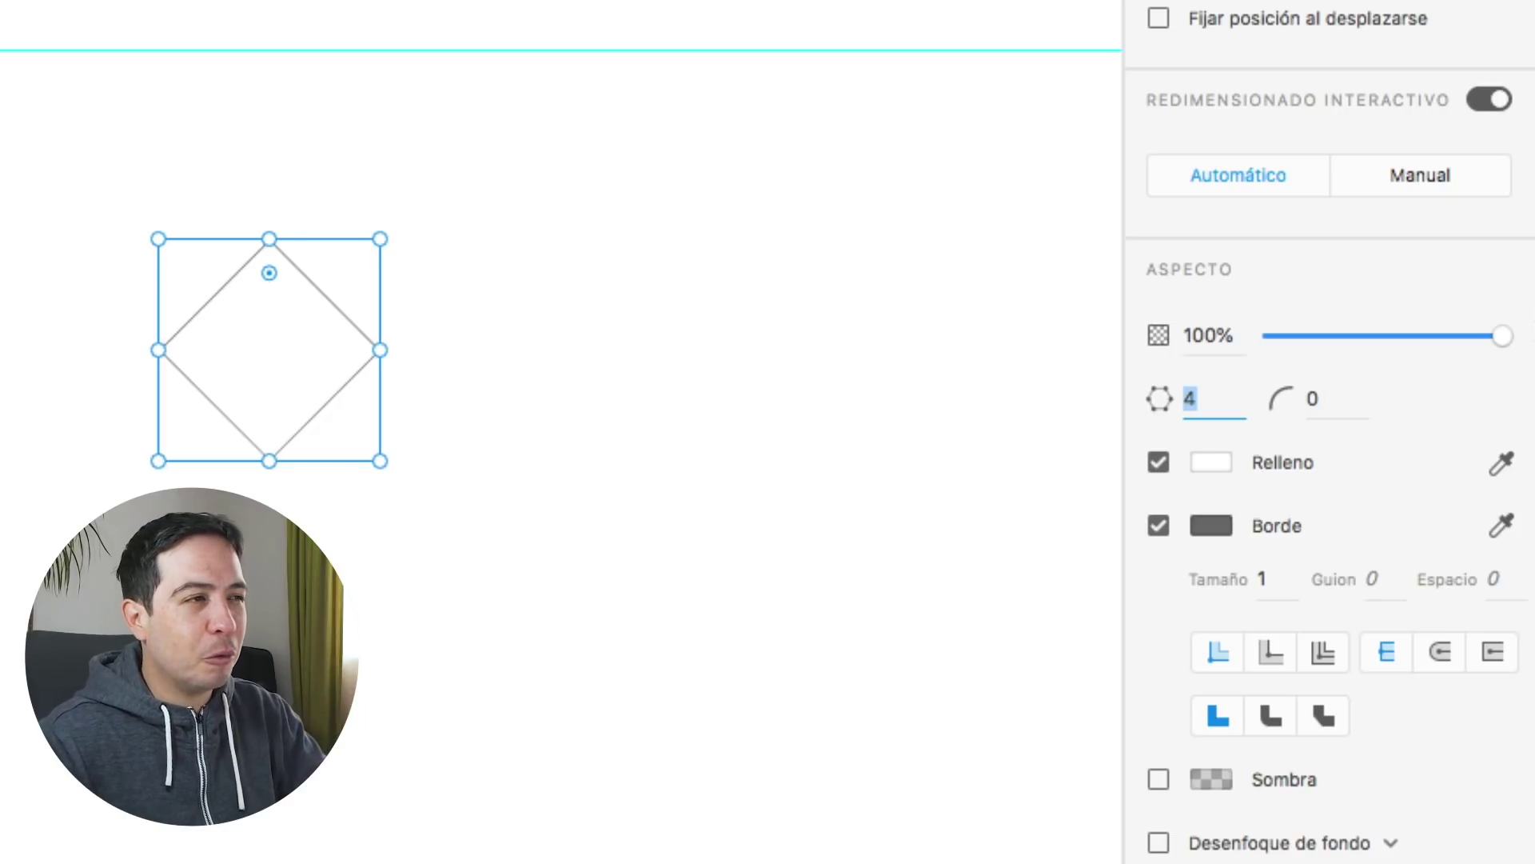
{"action": "key", "text": "Down"}
Set the triangle's corner radius to 33.
{"action": "key", "text": "Tab"}
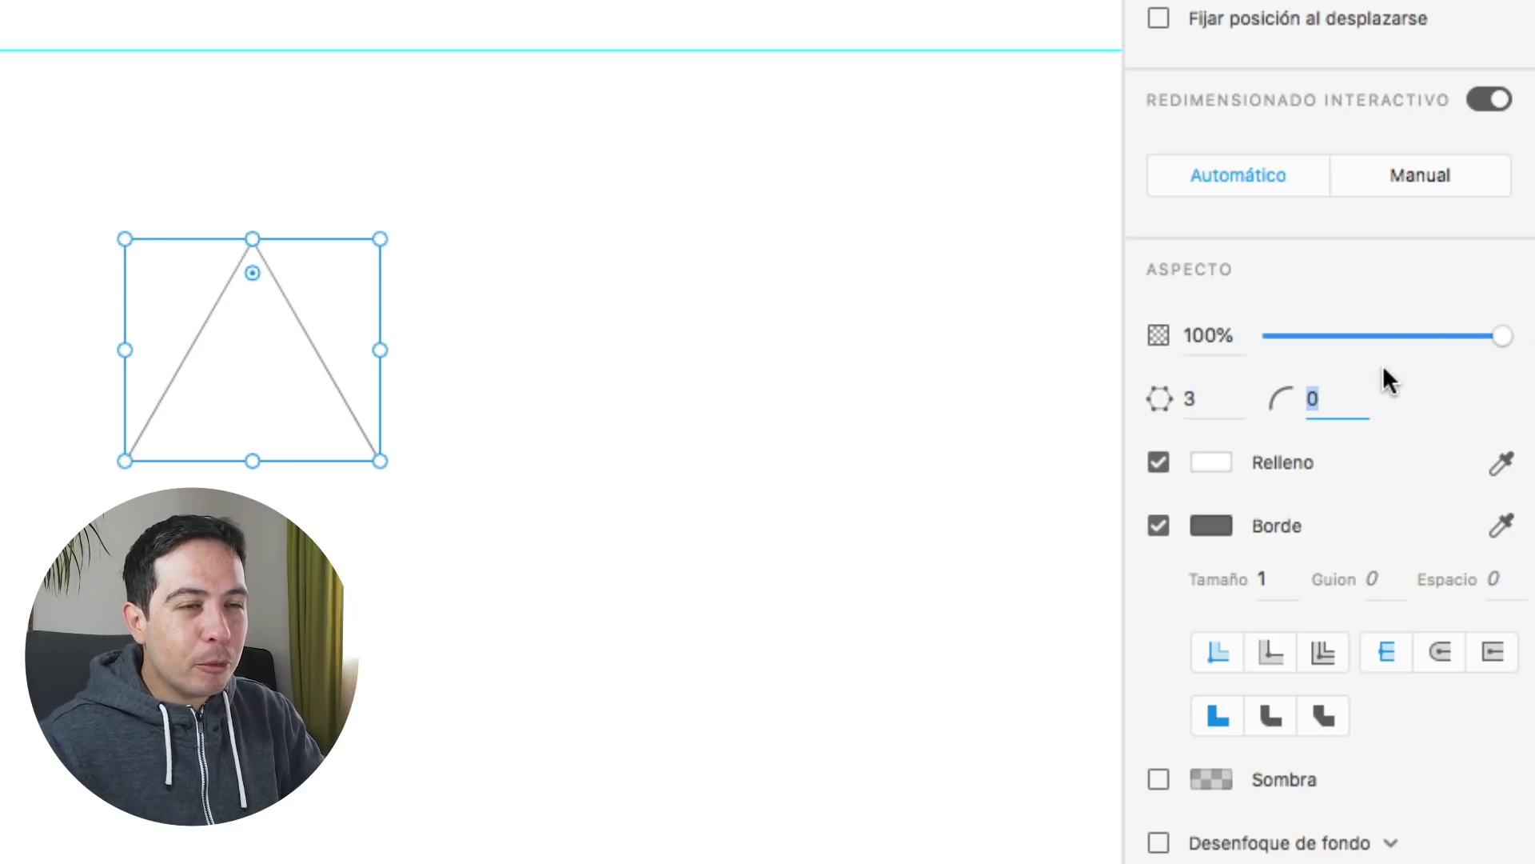
{"action": "key", "text": "Up"}
{"action": "key", "text": "Up"}
{"action": "key", "text": "Up"}
{"action": "key", "text": "Up"}
{"action": "key", "text": "Up"}
{"action": "key", "text": "Up"}
{"action": "key", "text": "Up"}
{"action": "key", "text": "Up"}
{"action": "key", "text": "Up"}
{"action": "key", "text": "Up"}
{"action": "key", "text": "Up"}
{"action": "key", "text": "Up"}
{"action": "key", "text": "Up"}
{"action": "key", "text": "Up"}
{"action": "key", "text": "Up"}
{"action": "key", "text": "Up"}
{"action": "key", "text": "Up"}
{"action": "key", "text": "Up"}
{"action": "key", "text": "Up"}
{"action": "key", "text": "Up"}
{"action": "key", "text": "Up"}
{"action": "key", "text": "Up"}
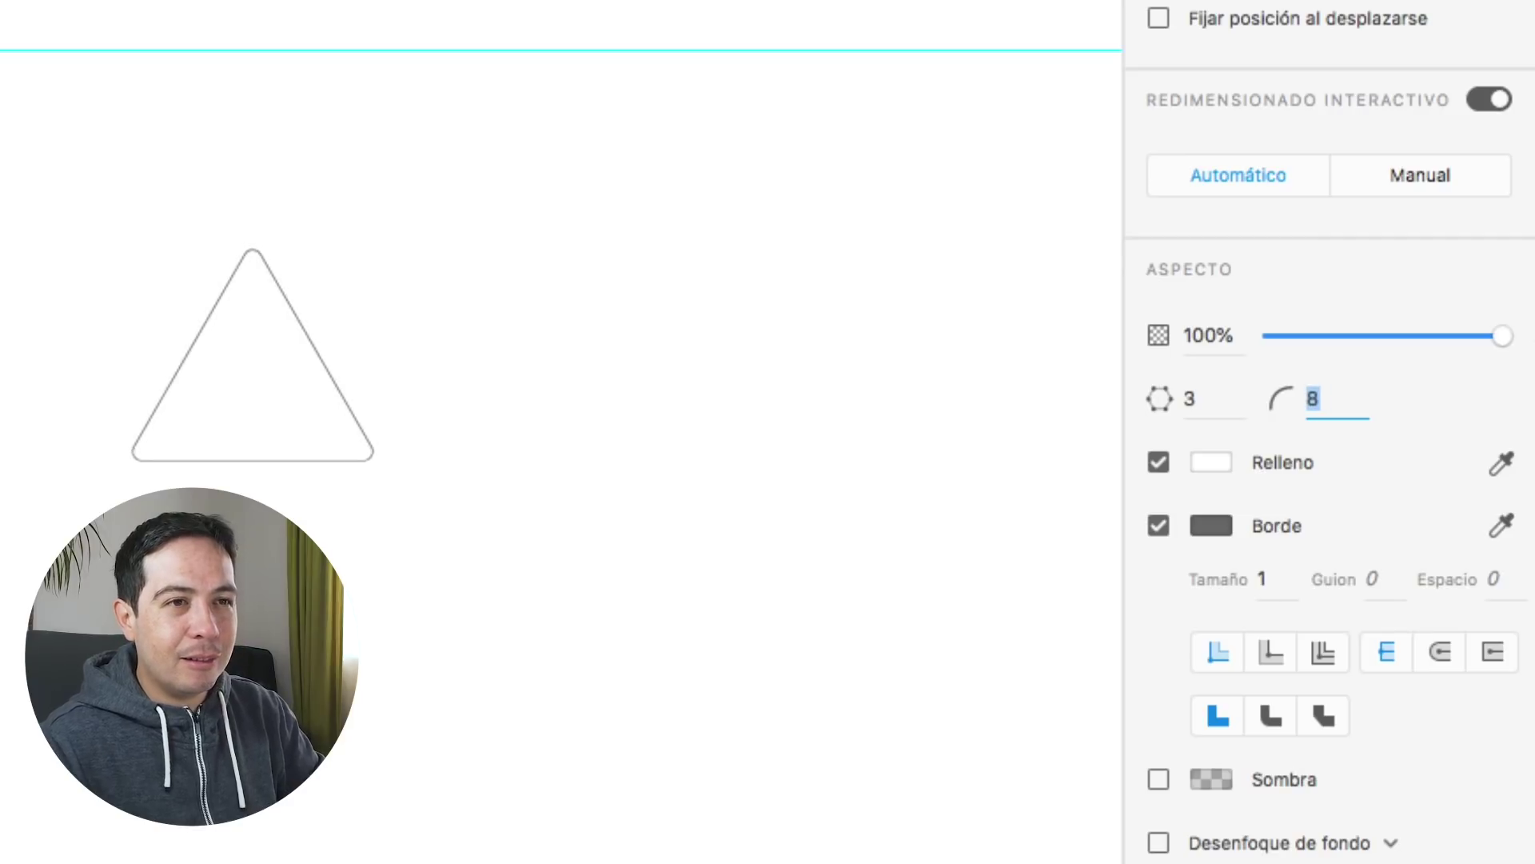
{"action": "key", "text": "Up"}
{"action": "key", "text": "Up"}
{"action": "key", "text": "Up"}
{"action": "key", "text": "Up"}
{"action": "key", "text": "Up"}
{"action": "key", "text": "Up"}
{"action": "key", "text": "Up"}
{"action": "key", "text": "Up"}
{"action": "key", "text": "Up"}
{"action": "key", "text": "Up"}
{"action": "key", "text": "Up"}
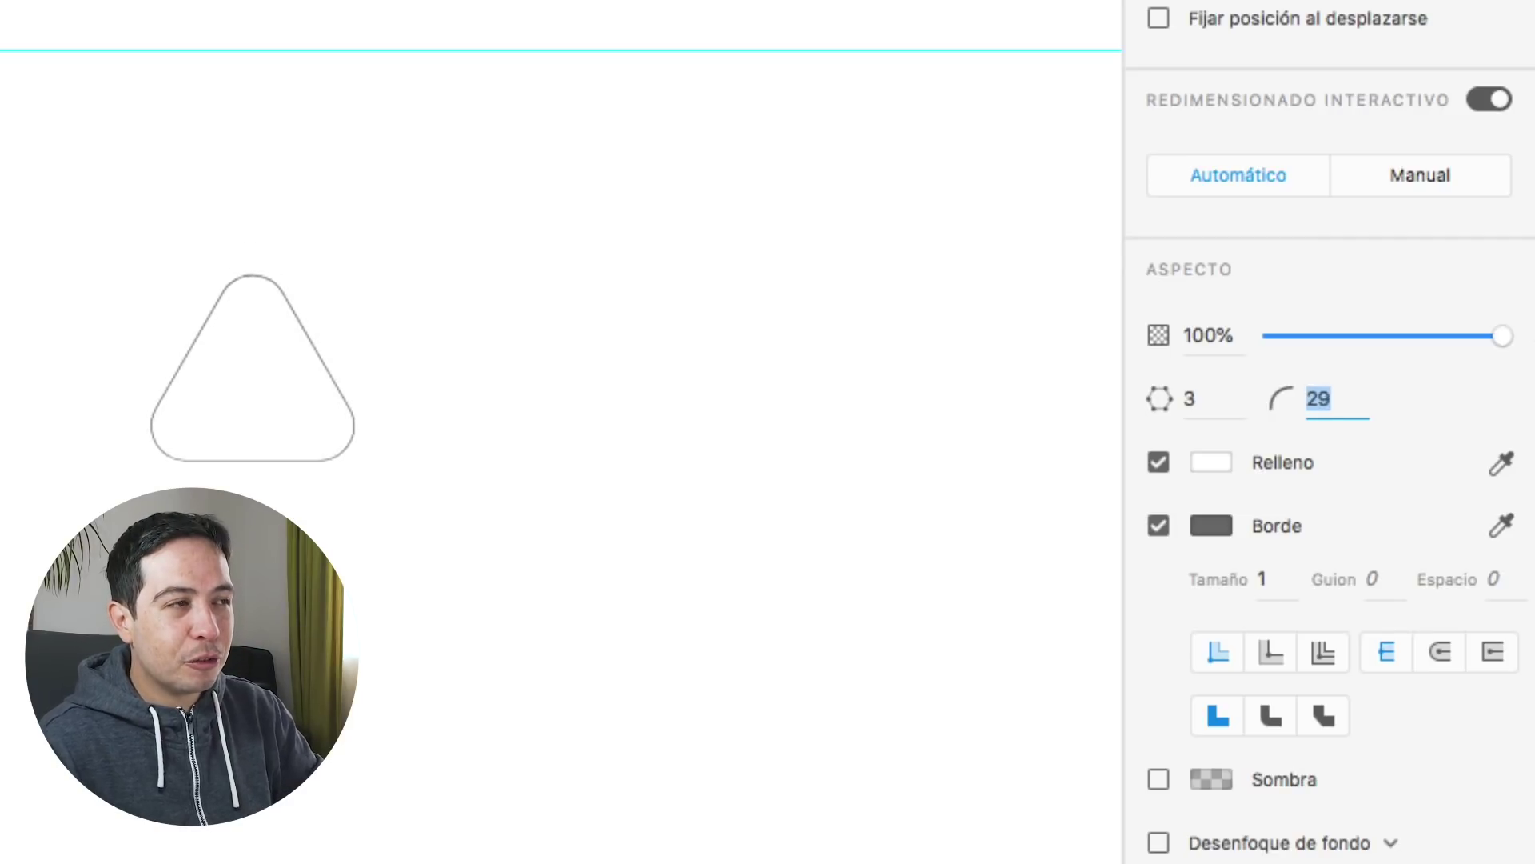
Set the rounded polygon's corner count to 5 and deselect it.
{"action": "left_click", "coordinate": [1213, 398]}
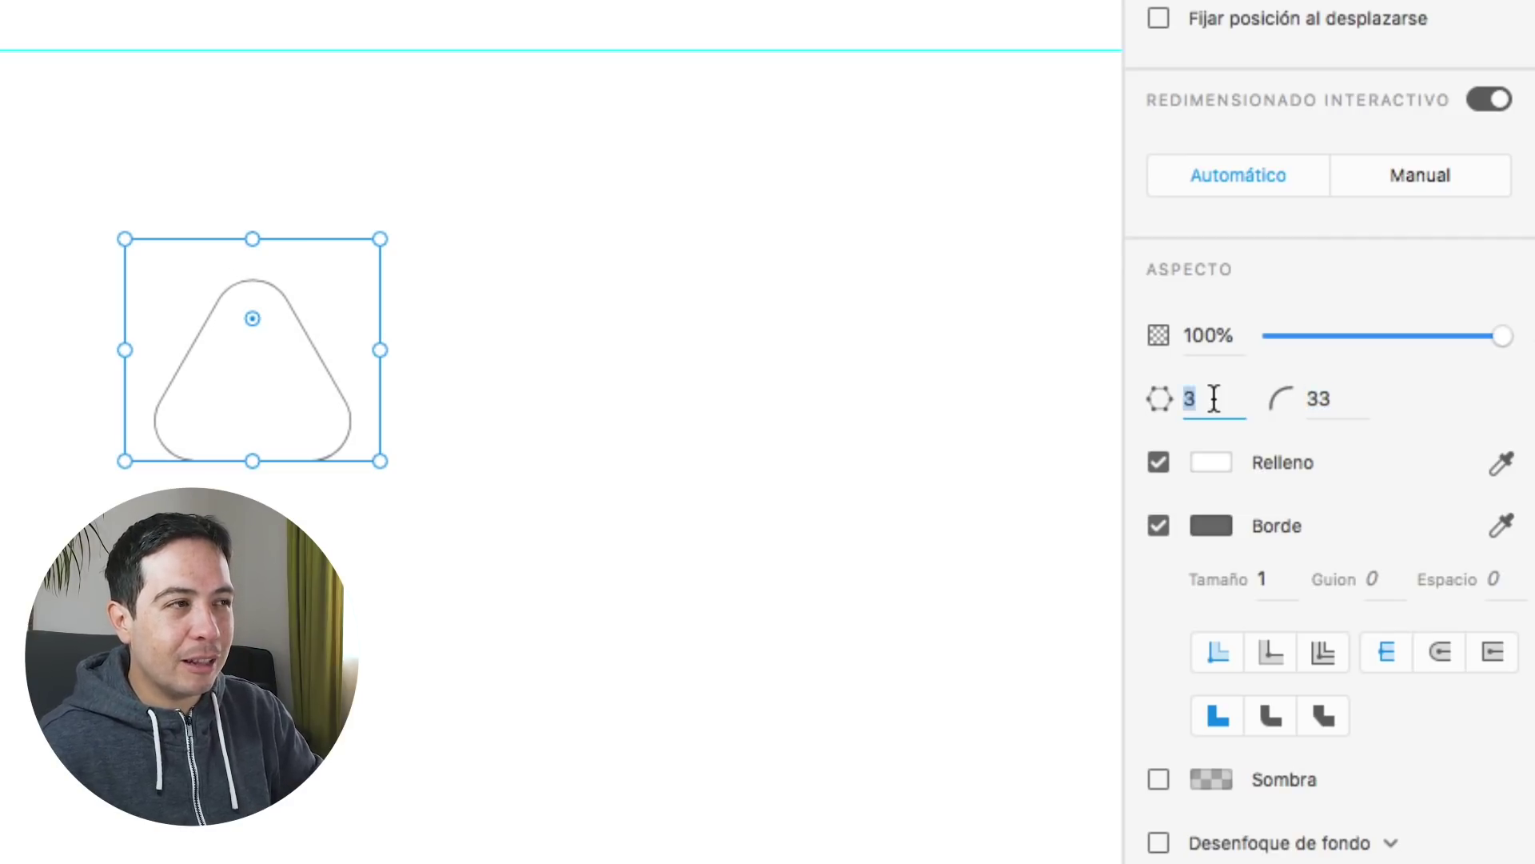
{"action": "key", "text": "Up"}
{"action": "key", "text": "Up"}
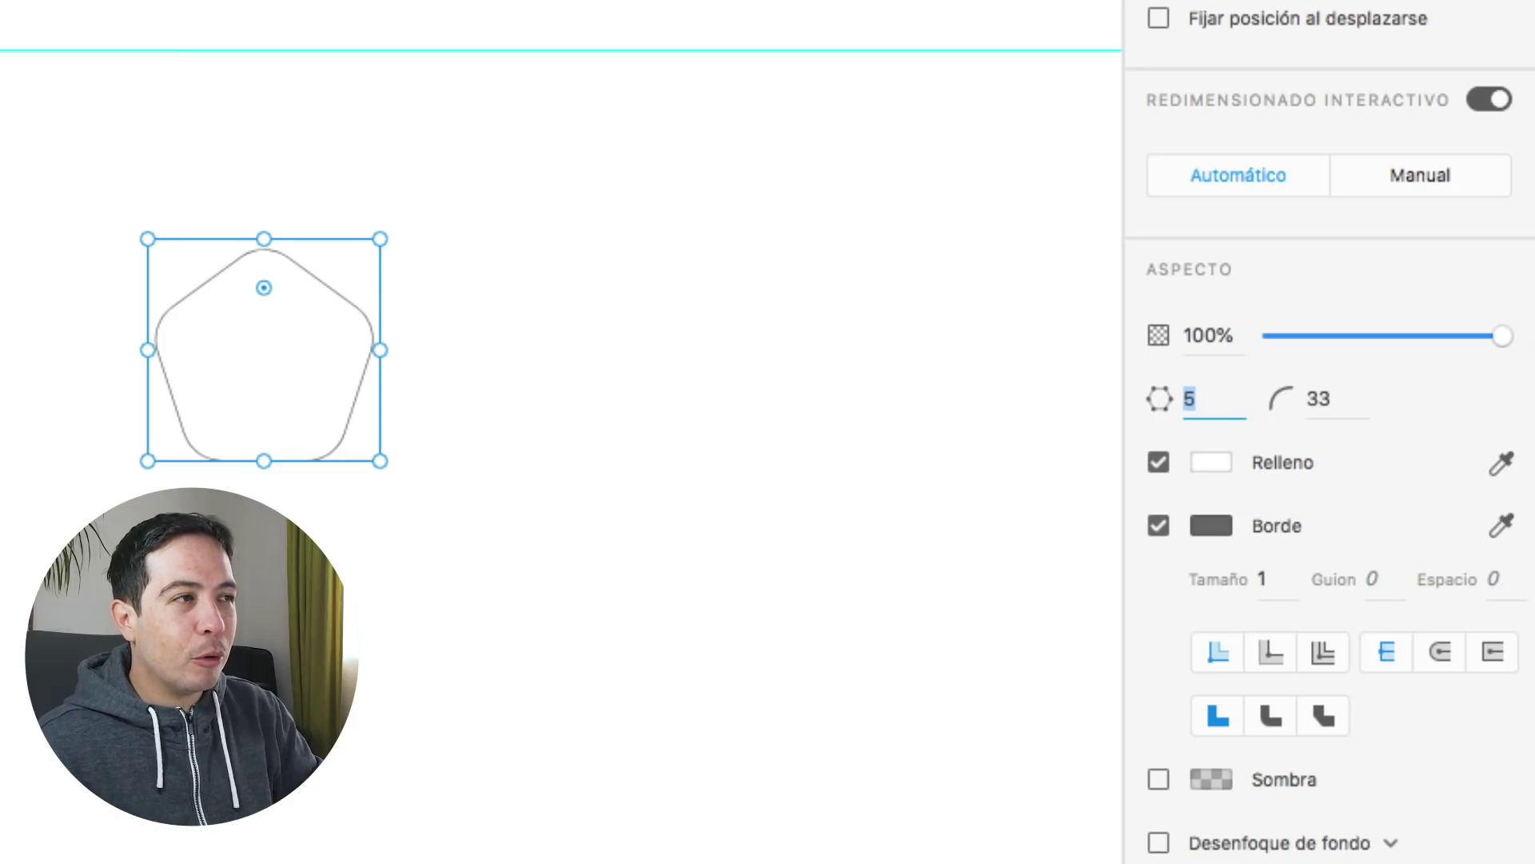
{"action": "scroll", "coordinate": [570, 196], "scroll_direction": "down", "scroll_amount": 2}
{"action": "scroll", "coordinate": [569, 196], "scroll_direction": "down", "scroll_amount": 1}
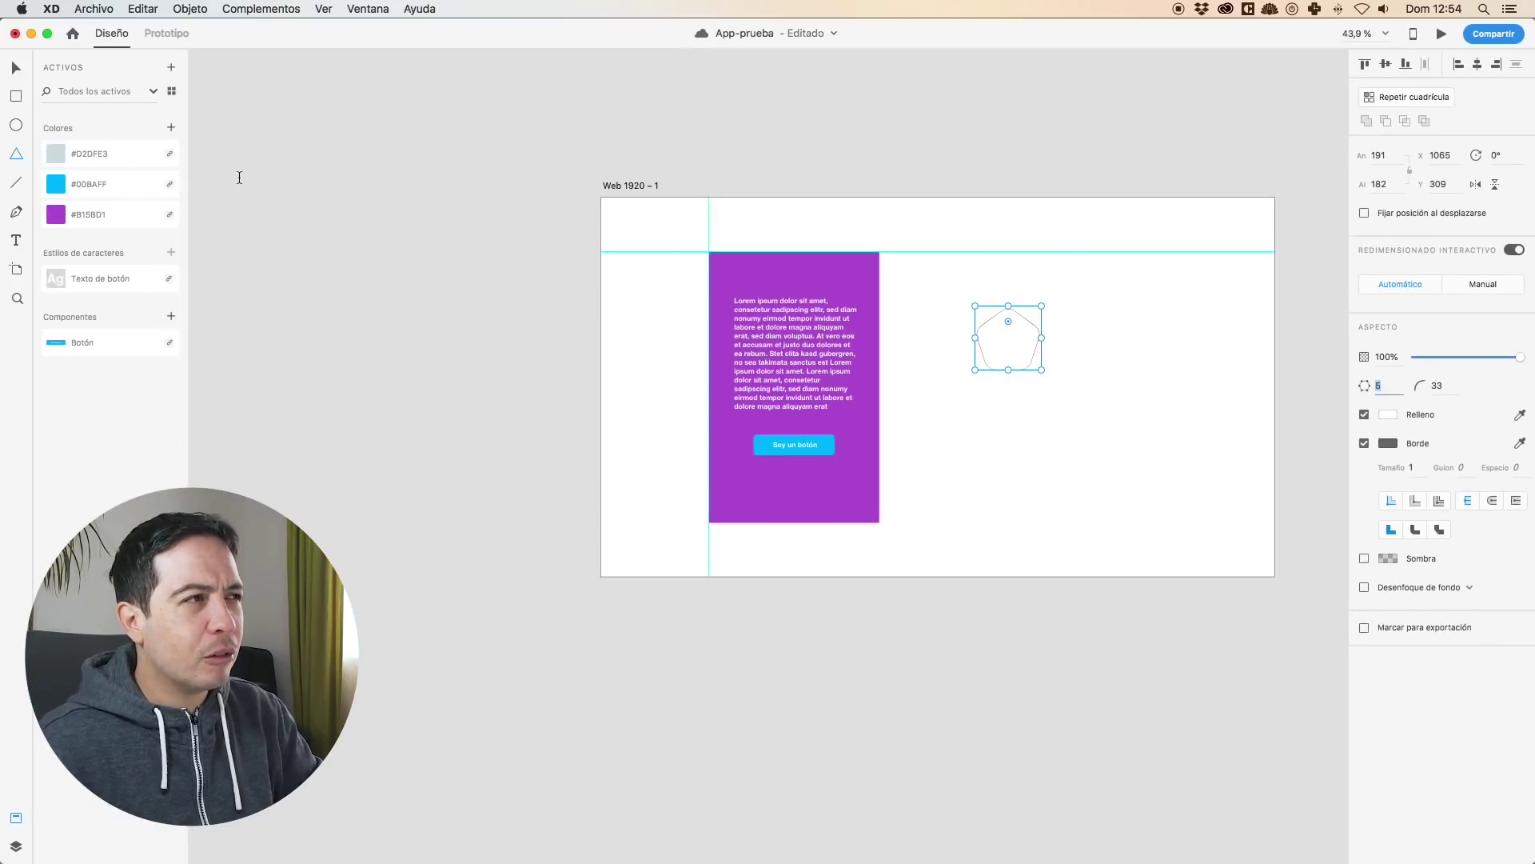
{"action": "scroll", "coordinate": [239, 177], "scroll_direction": "left", "scroll_amount": 2}
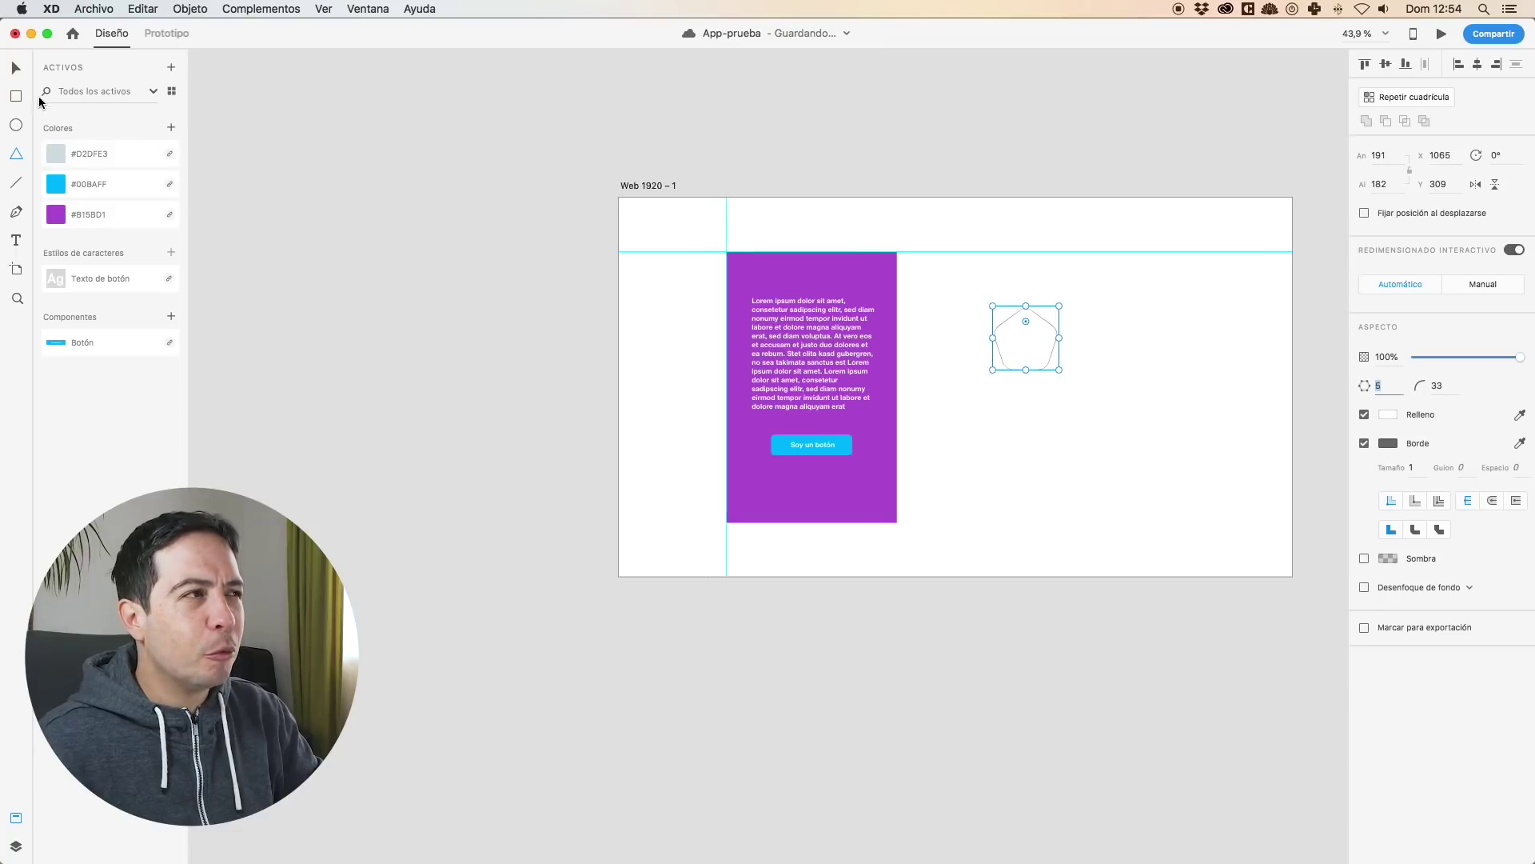
{"action": "left_click", "coordinate": [1083, 290]}
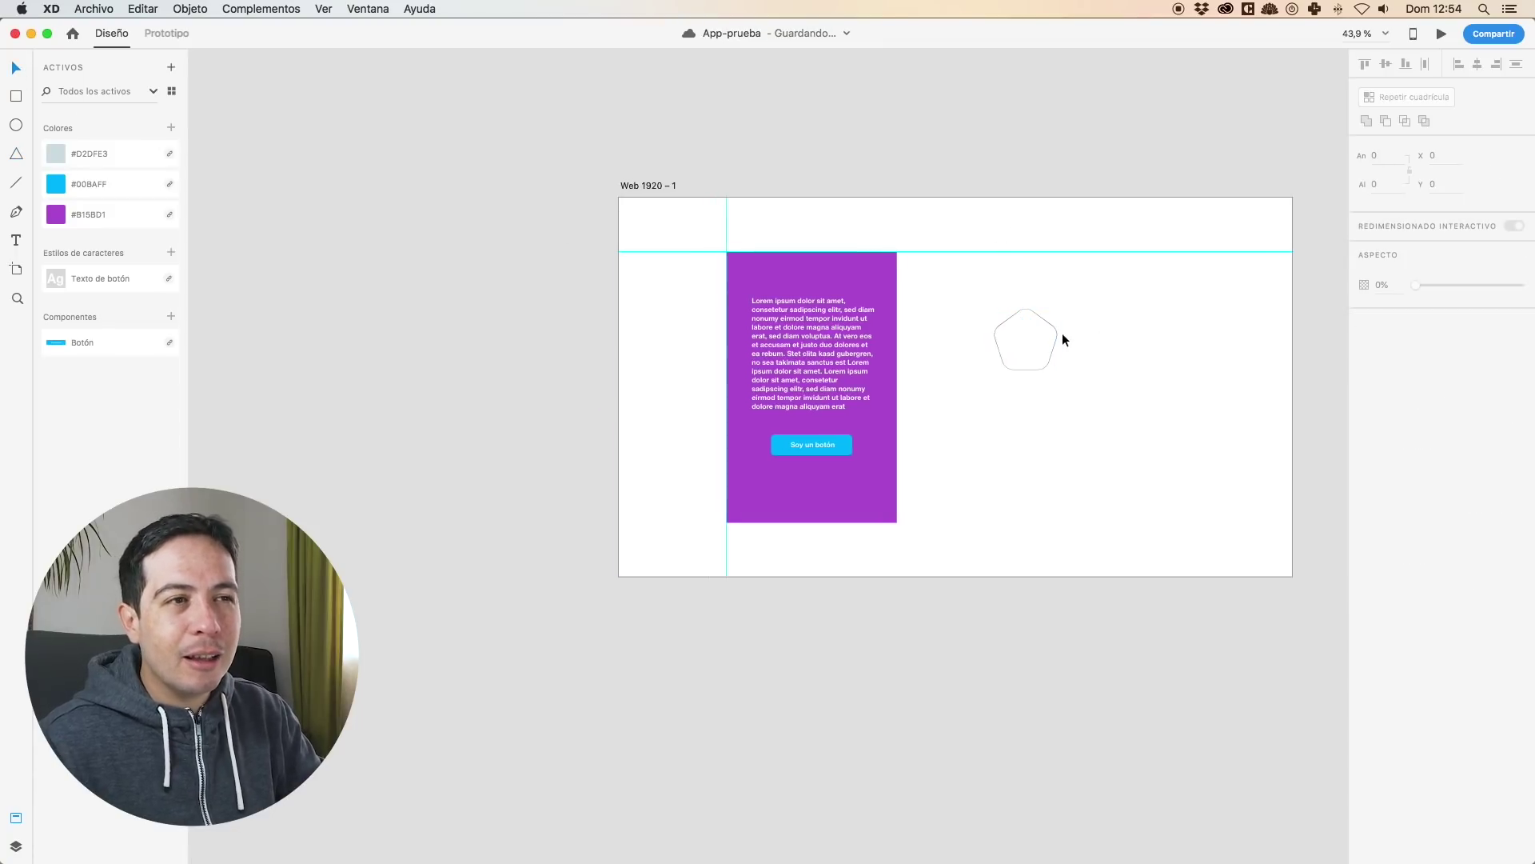
Place an upside-down copy of the rounded pentagon directly over the original and deselect it.
{"action": "mouse_move", "coordinate": [1044, 320]}
{"action": "left_mouse_down"}
{"action": "mouse_move", "coordinate": [1087, 349]}
{"action": "mouse_move", "coordinate": [1000, 394]}
{"action": "mouse_move", "coordinate": [980, 374]}
{"action": "mouse_move", "coordinate": [988, 388]}
{"action": "mouse_move", "coordinate": [1035, 340]}
{"action": "left_mouse_up"}
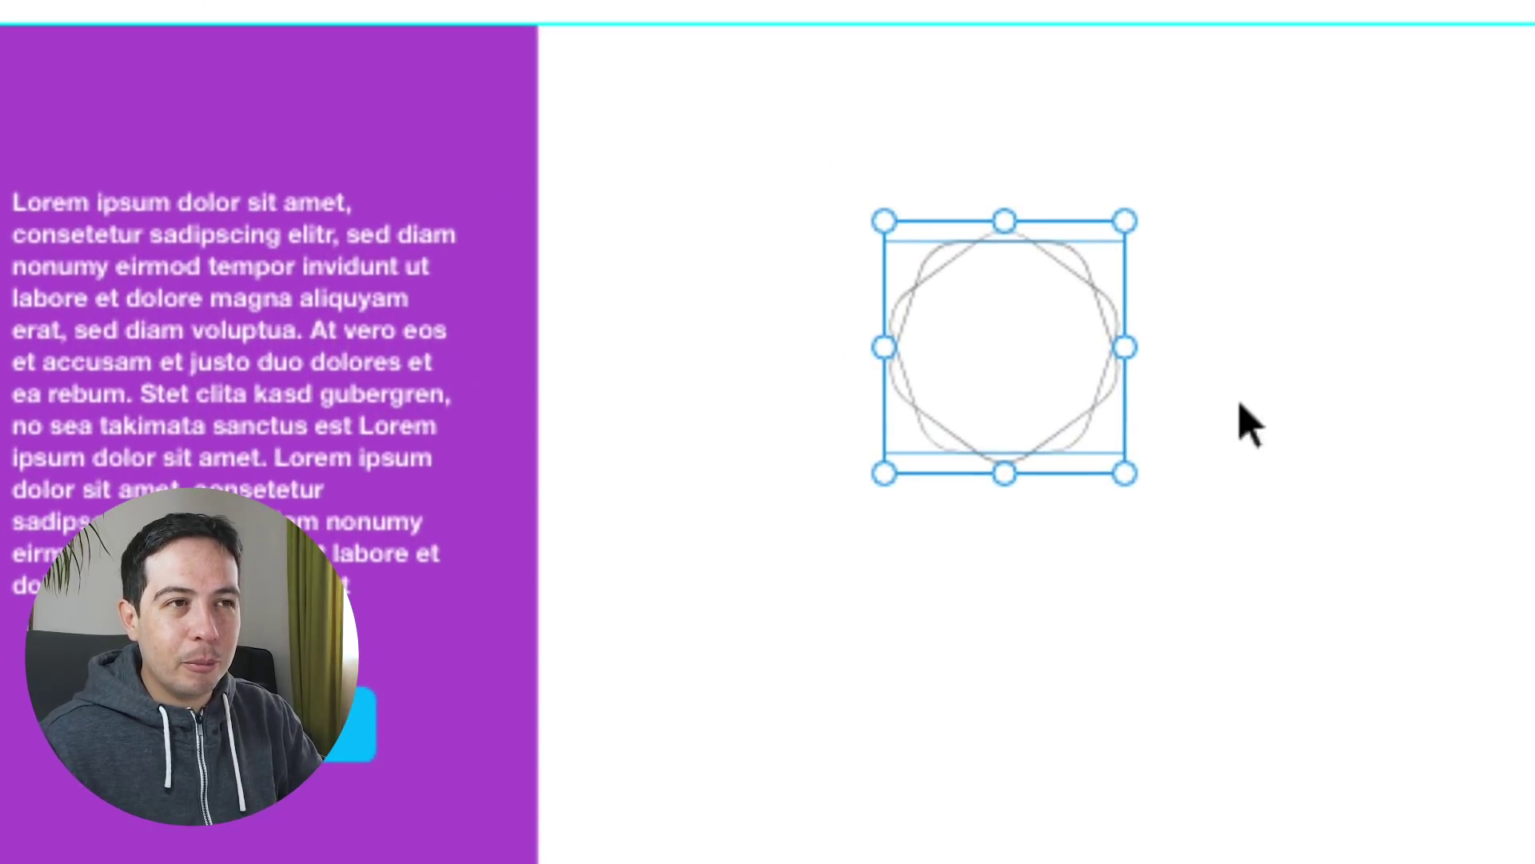
{"action": "left_click", "coordinate": [1251, 424]}
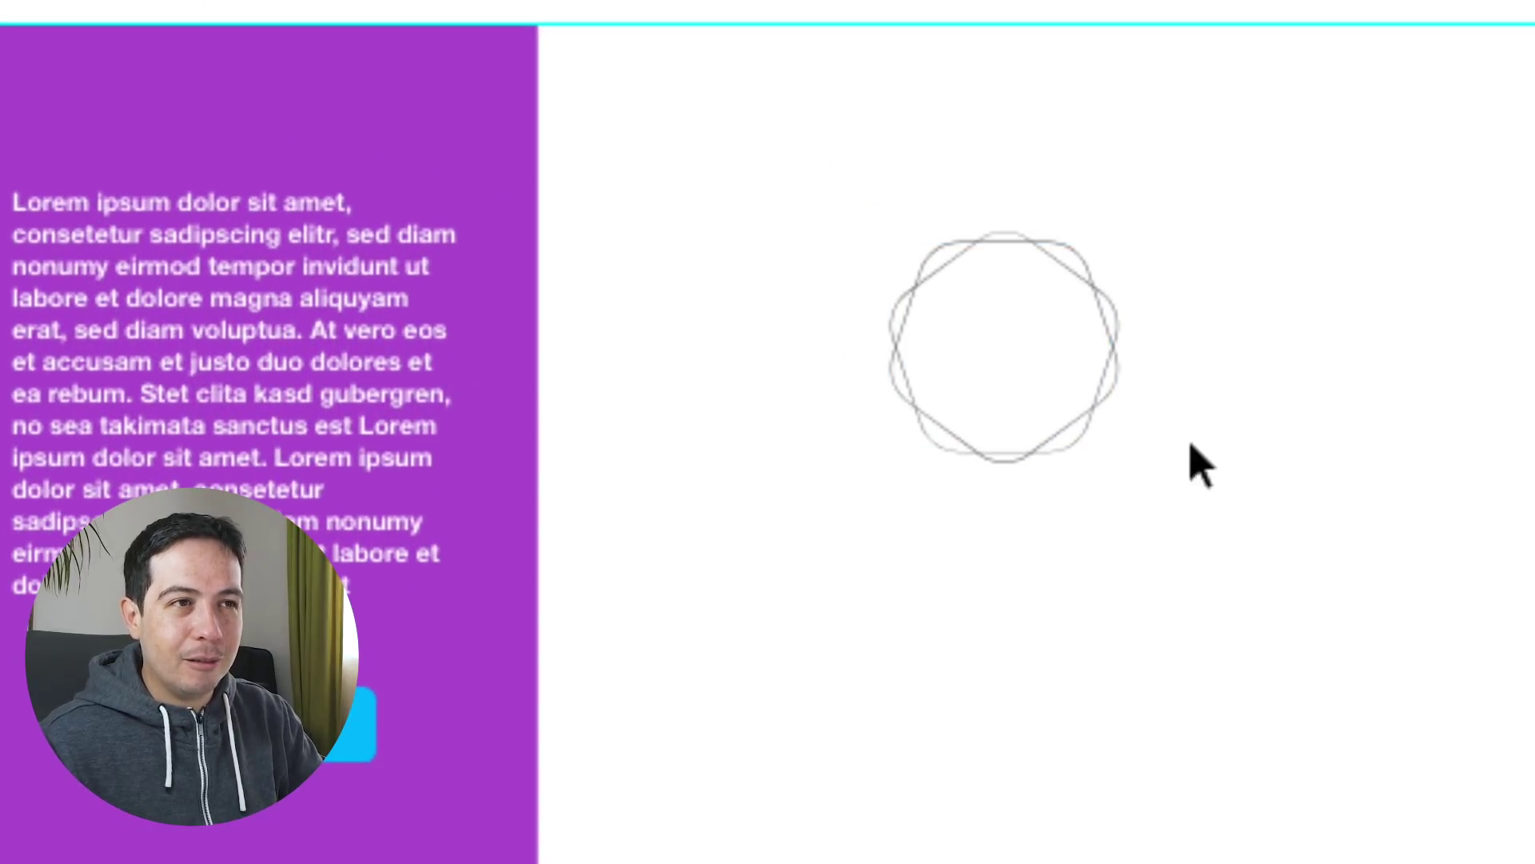
{"action": "left_click", "coordinate": [1118, 406]}
{"action": "left_click", "coordinate": [1254, 405]}
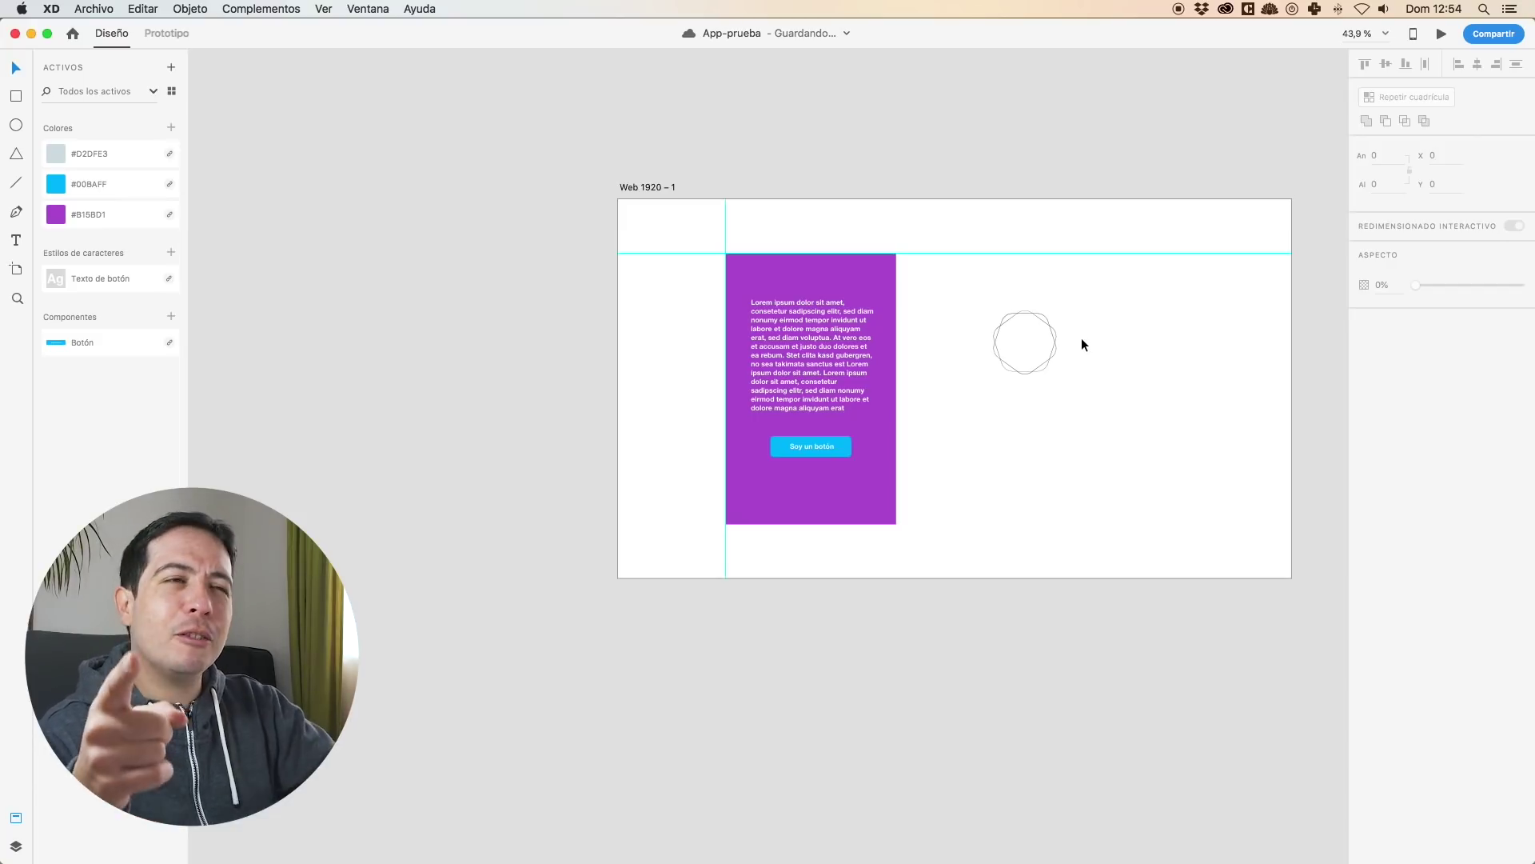
{"action": "left_click_drag", "start_coordinate": [1100, 349], "coordinate": [912, 379]}
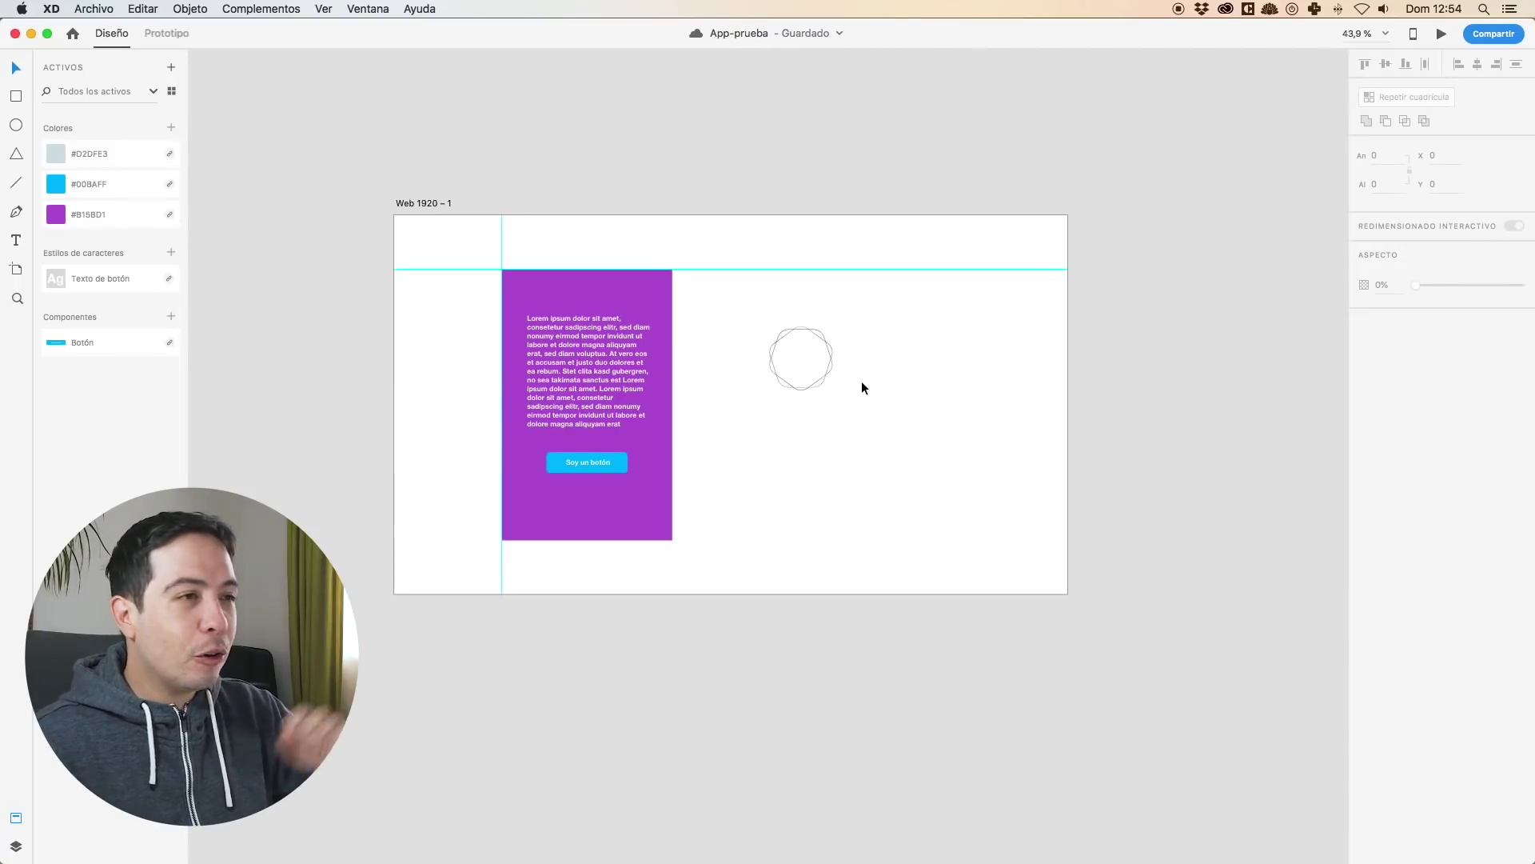
Copy the purple card's lorem ipsum paragraph and place the copy on the white area at about X 1339, Y 528.
{"action": "right_click", "coordinate": [585, 347]}
{"action": "left_click", "coordinate": [949, 415]}
{"action": "left_click", "coordinate": [949, 415]}
{"action": "right_click", "coordinate": [609, 363]}
{"action": "left_click", "coordinate": [949, 421]}
{"action": "left_click_drag", "start_coordinate": [614, 366], "coordinate": [918, 450]}
Fill the copied white paragraph with the saved colour #00BAFF.
{"action": "scroll", "coordinate": [1130, 579], "scroll_direction": "up", "scroll_amount": 5}
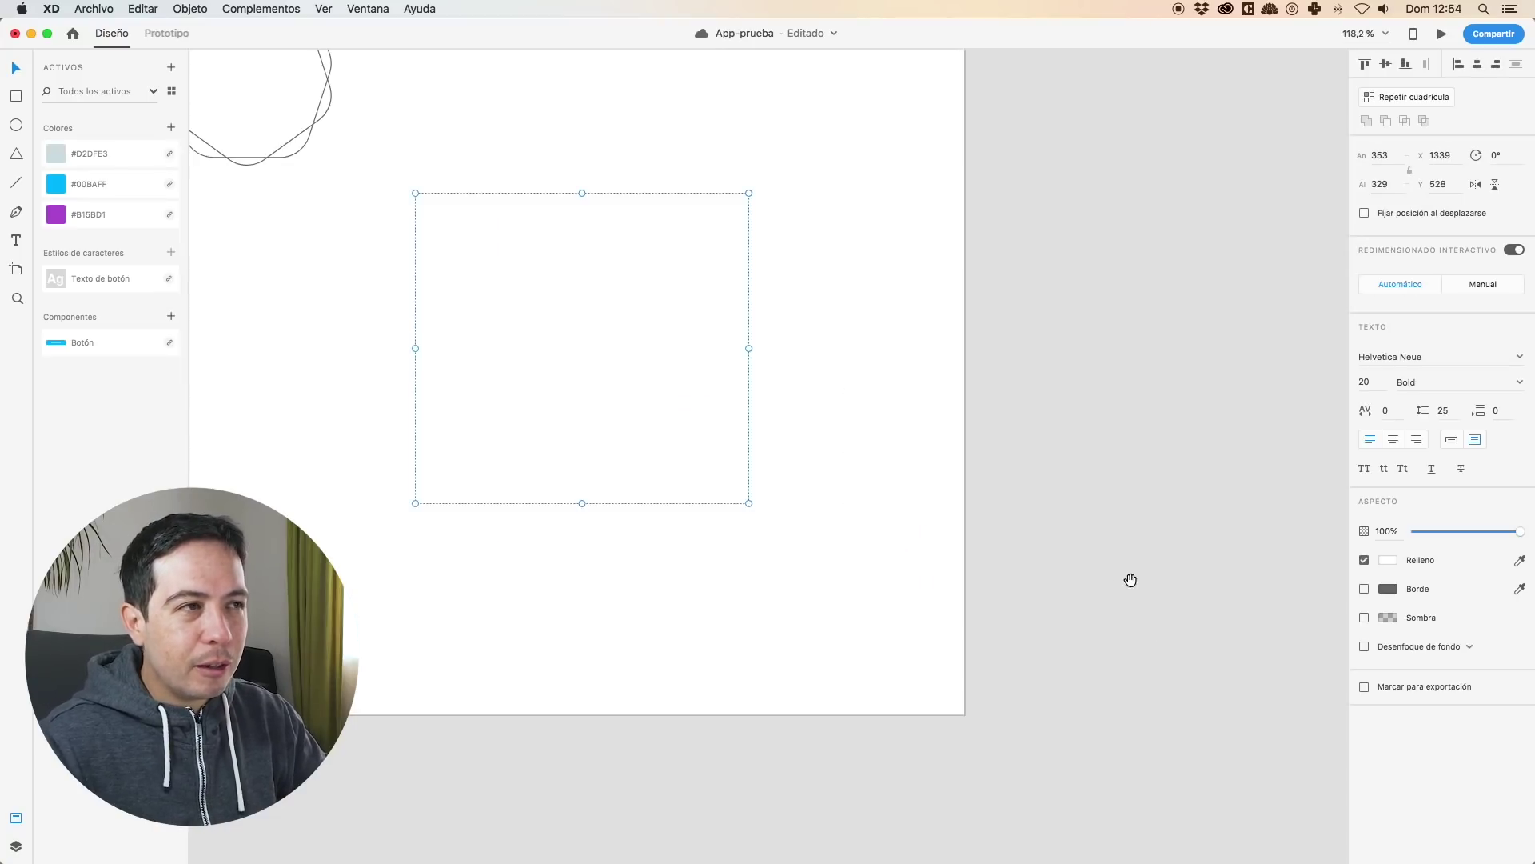
{"action": "scroll", "coordinate": [1130, 579], "scroll_direction": "right", "scroll_amount": 1}
{"action": "left_click", "coordinate": [113, 206]}
{"action": "left_click", "coordinate": [116, 184]}
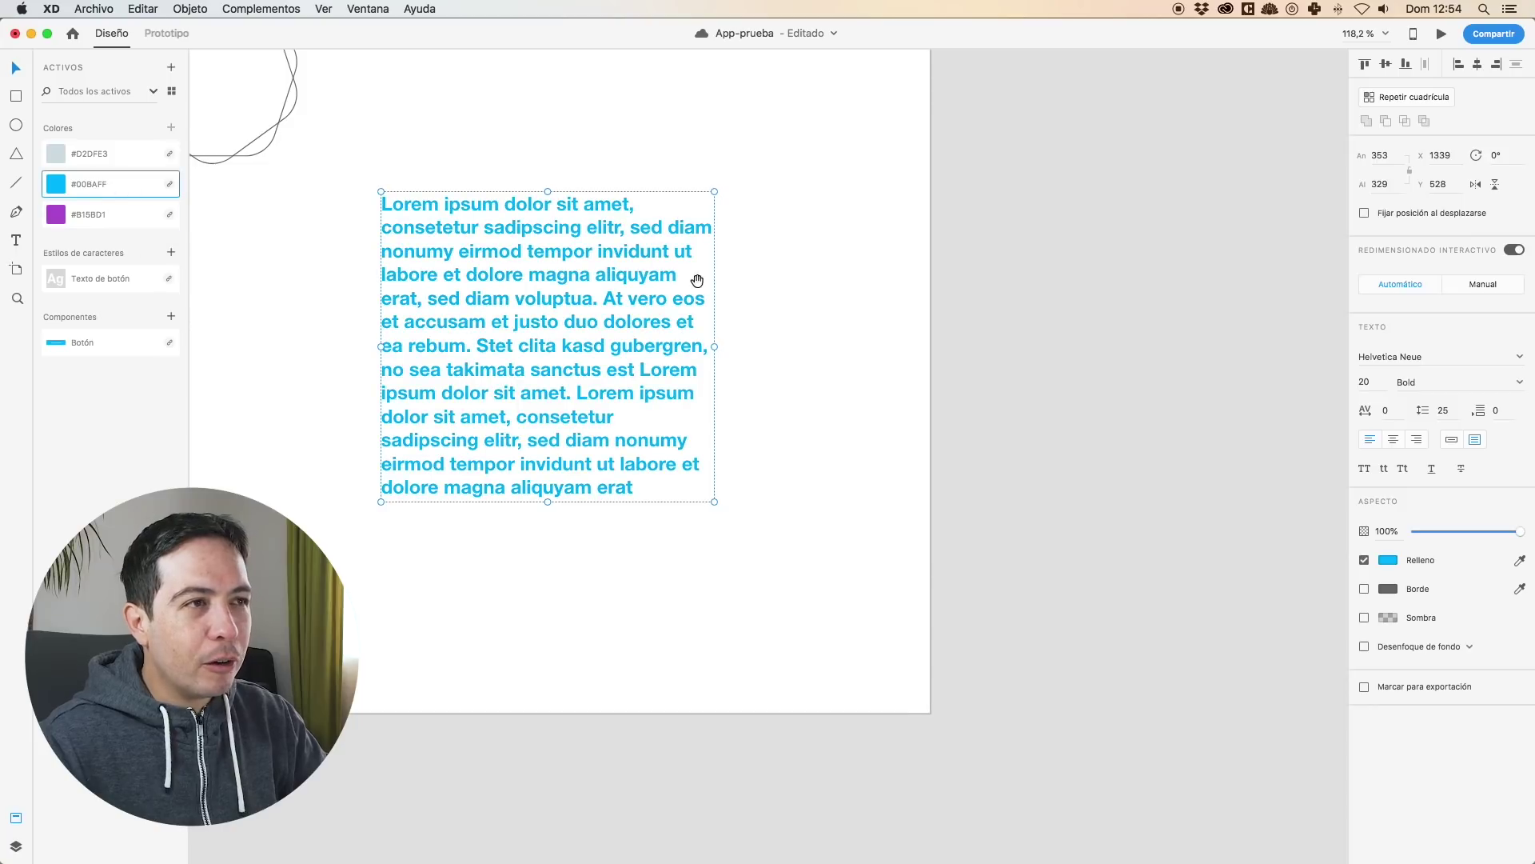
Move the blue paragraph to about X 1380, Y 675 on the artboard.
{"action": "scroll", "coordinate": [906, 256], "scroll_direction": "left", "scroll_amount": 10}
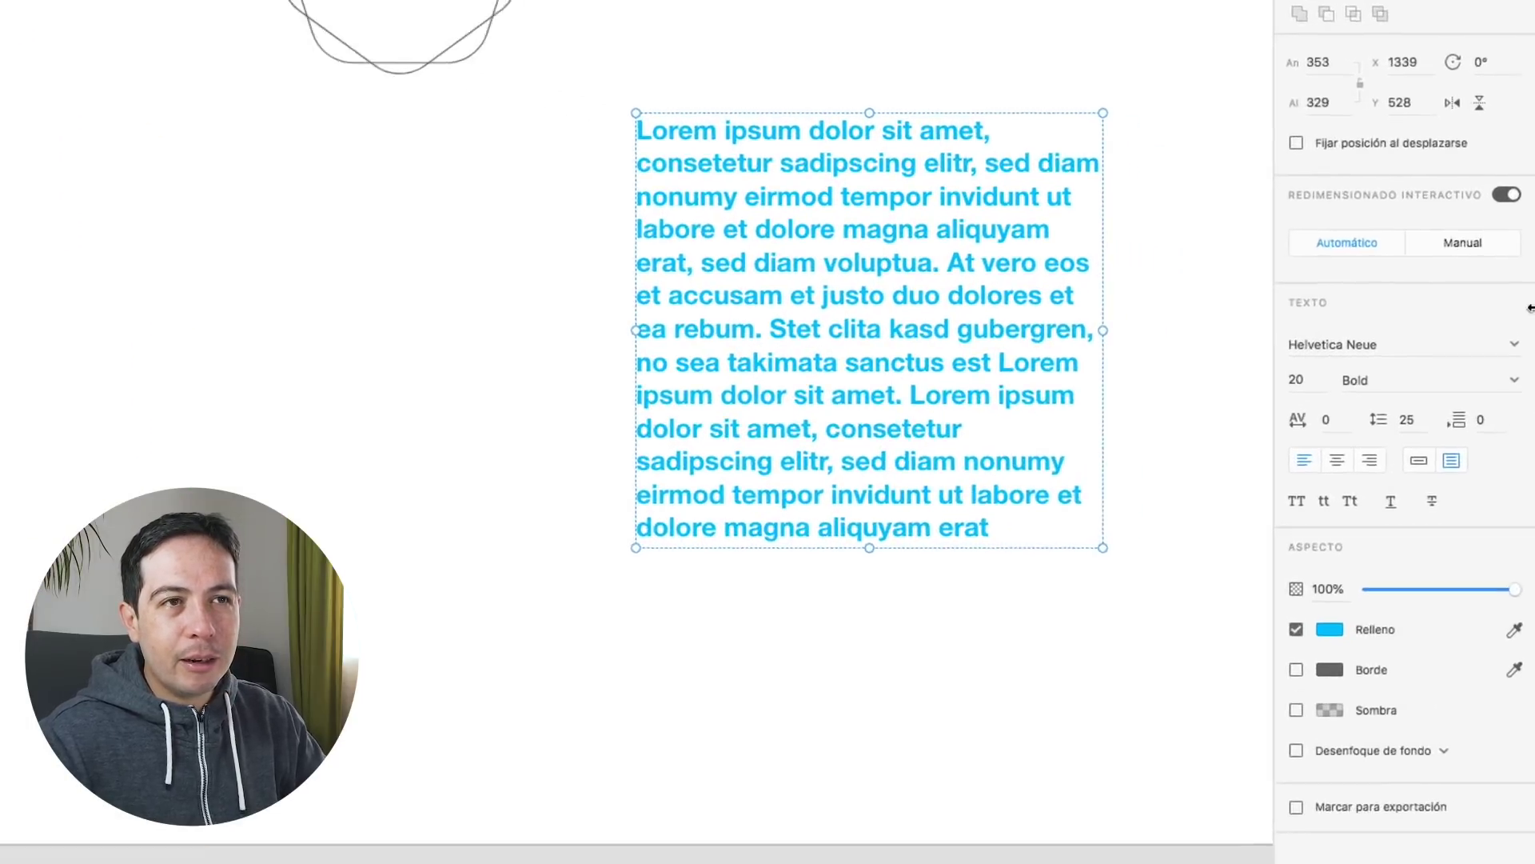
{"action": "left_click_drag", "start_coordinate": [1006, 255], "coordinate": [1060, 453]}
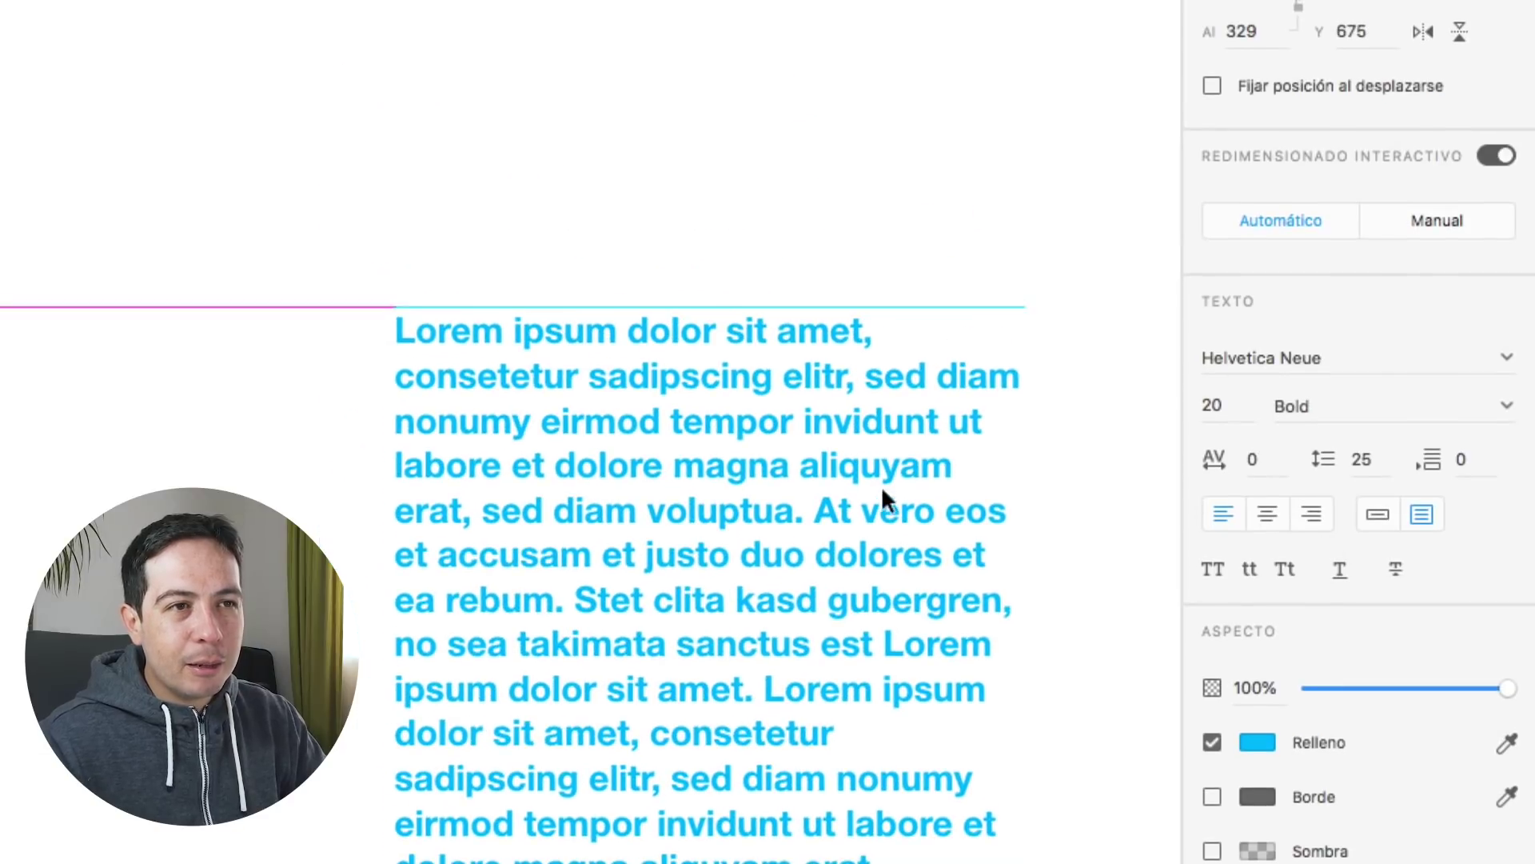
{"action": "left_click_drag", "start_coordinate": [883, 500], "coordinate": [884, 500]}
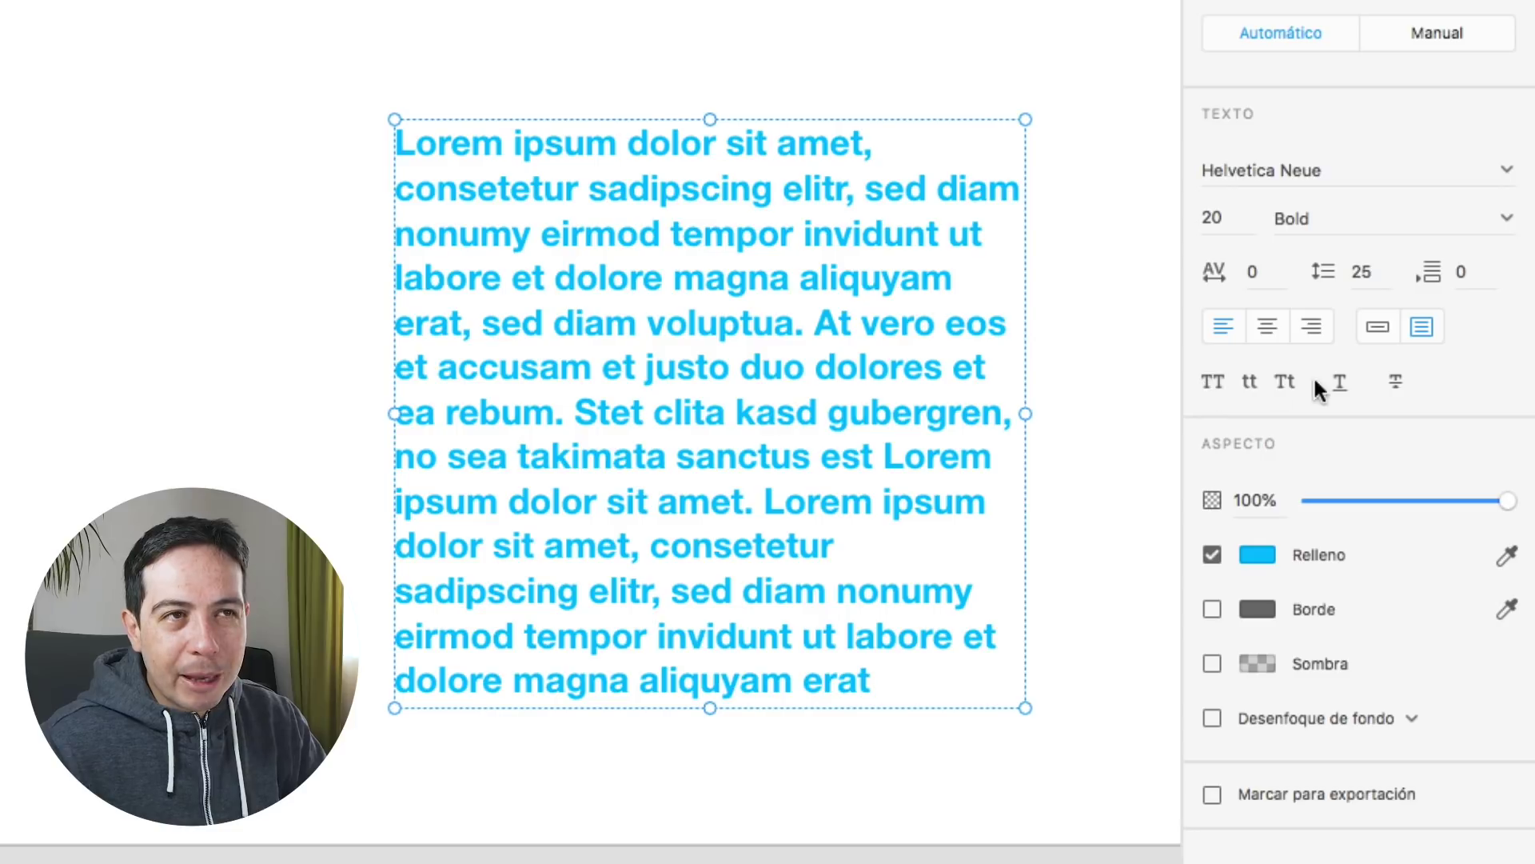
Try the uppercase, lowercase and title case transformations one by one on the blue paragraph.
{"action": "left_click", "coordinate": [1210, 379]}
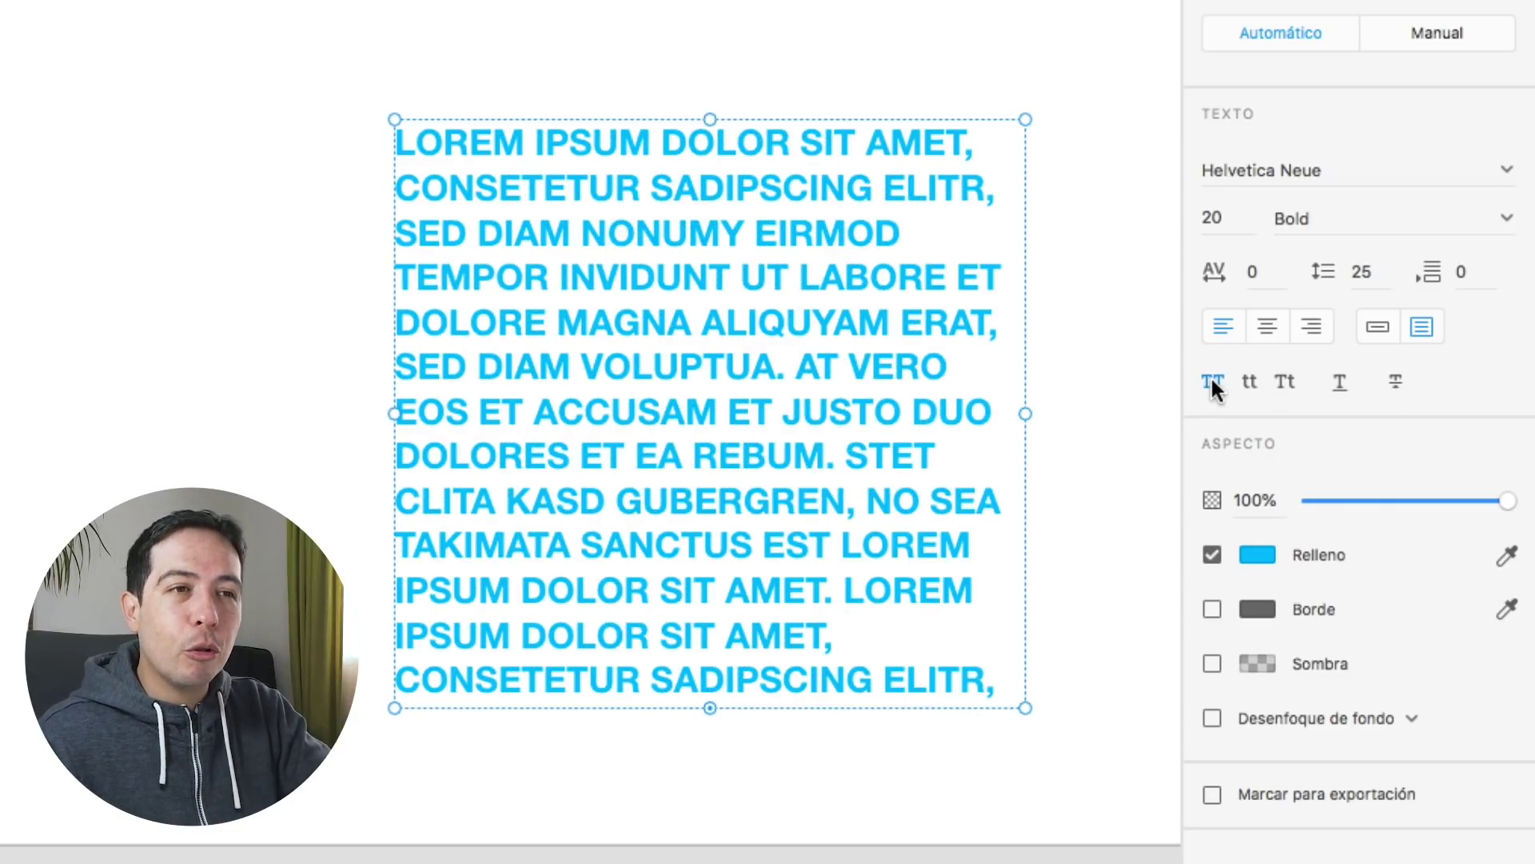
{"action": "left_click", "coordinate": [1210, 379]}
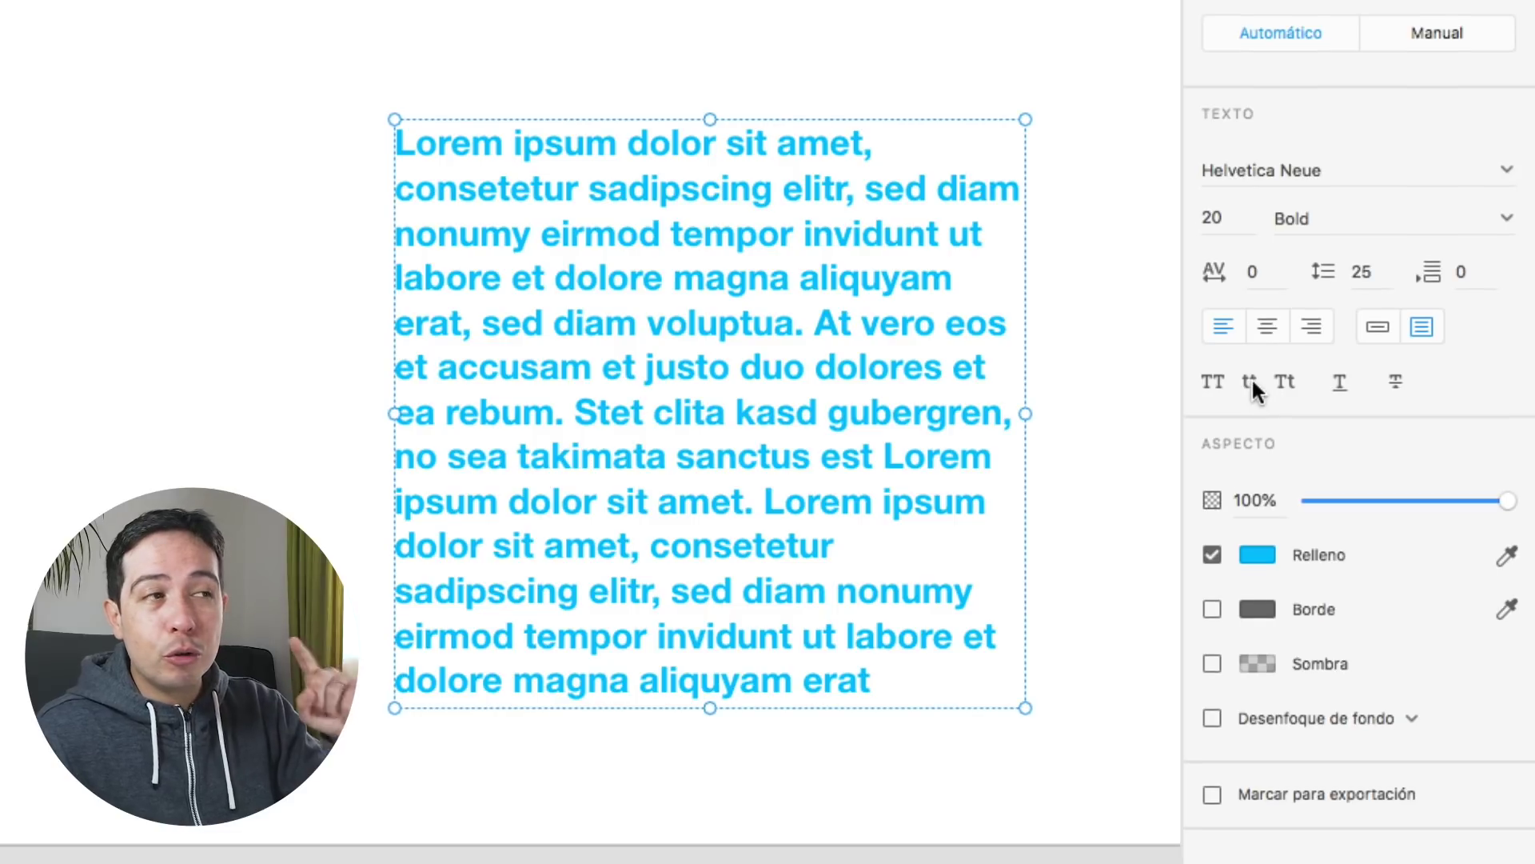
{"action": "left_click", "coordinate": [1251, 381]}
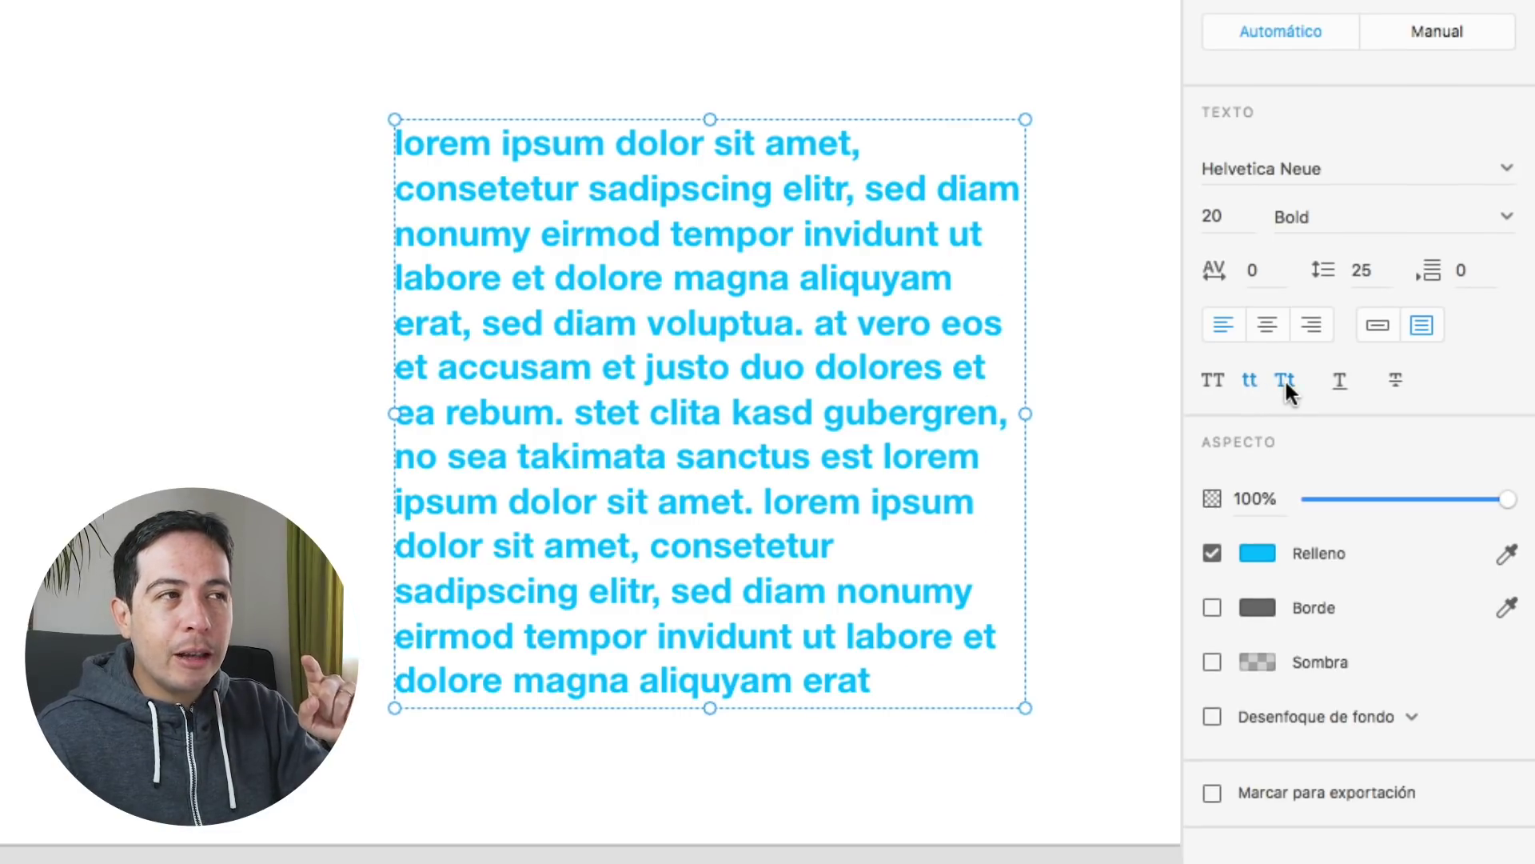
{"action": "left_click", "coordinate": [1285, 380]}
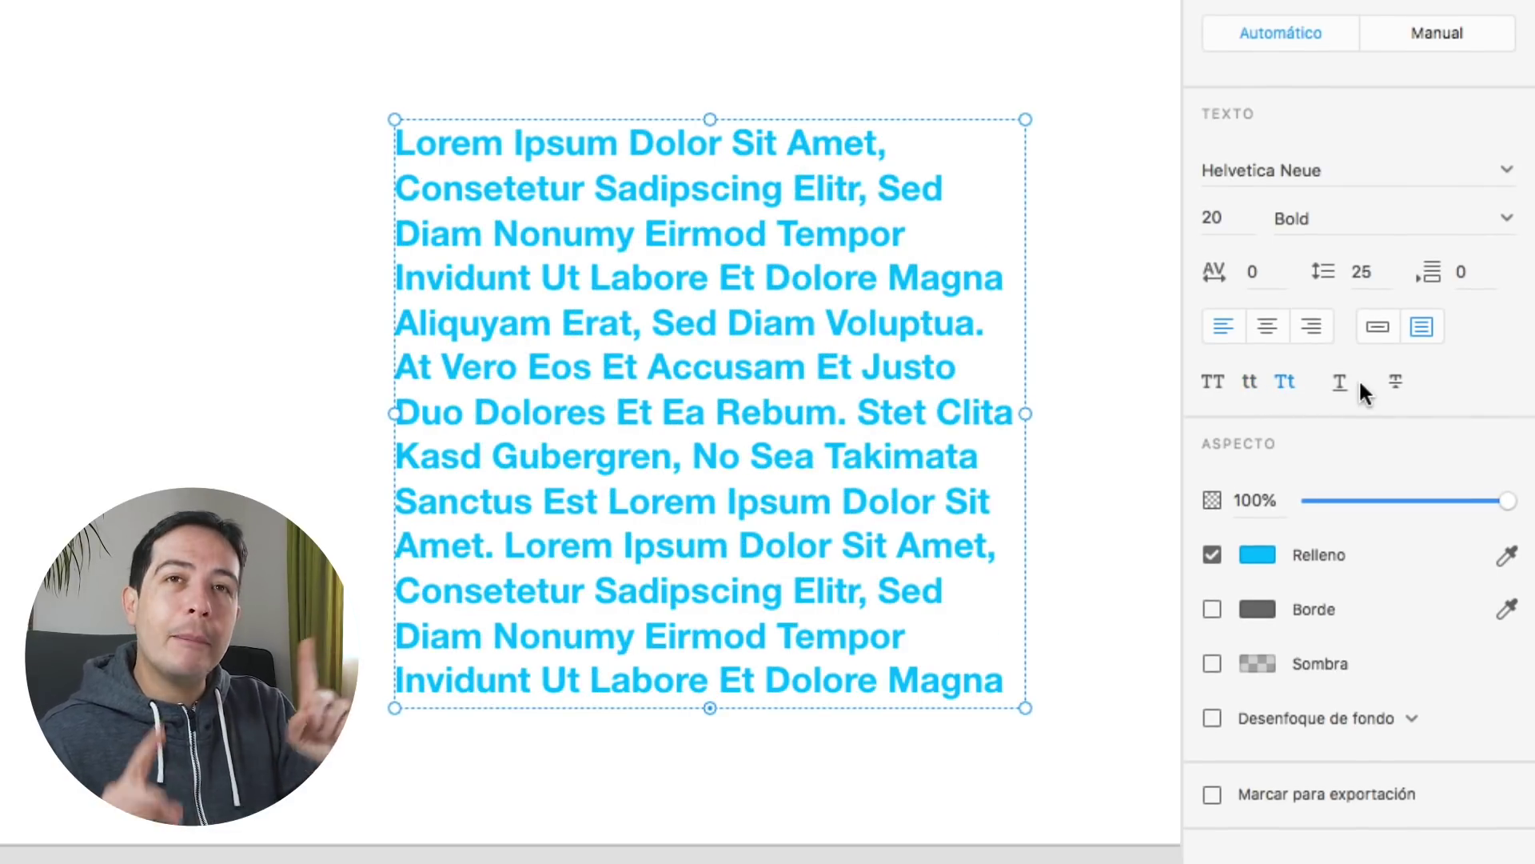
Try underline and strikethrough on the blue paragraph, removing both along with the title case.
{"action": "left_click", "coordinate": [1339, 382]}
{"action": "left_click", "coordinate": [1395, 382]}
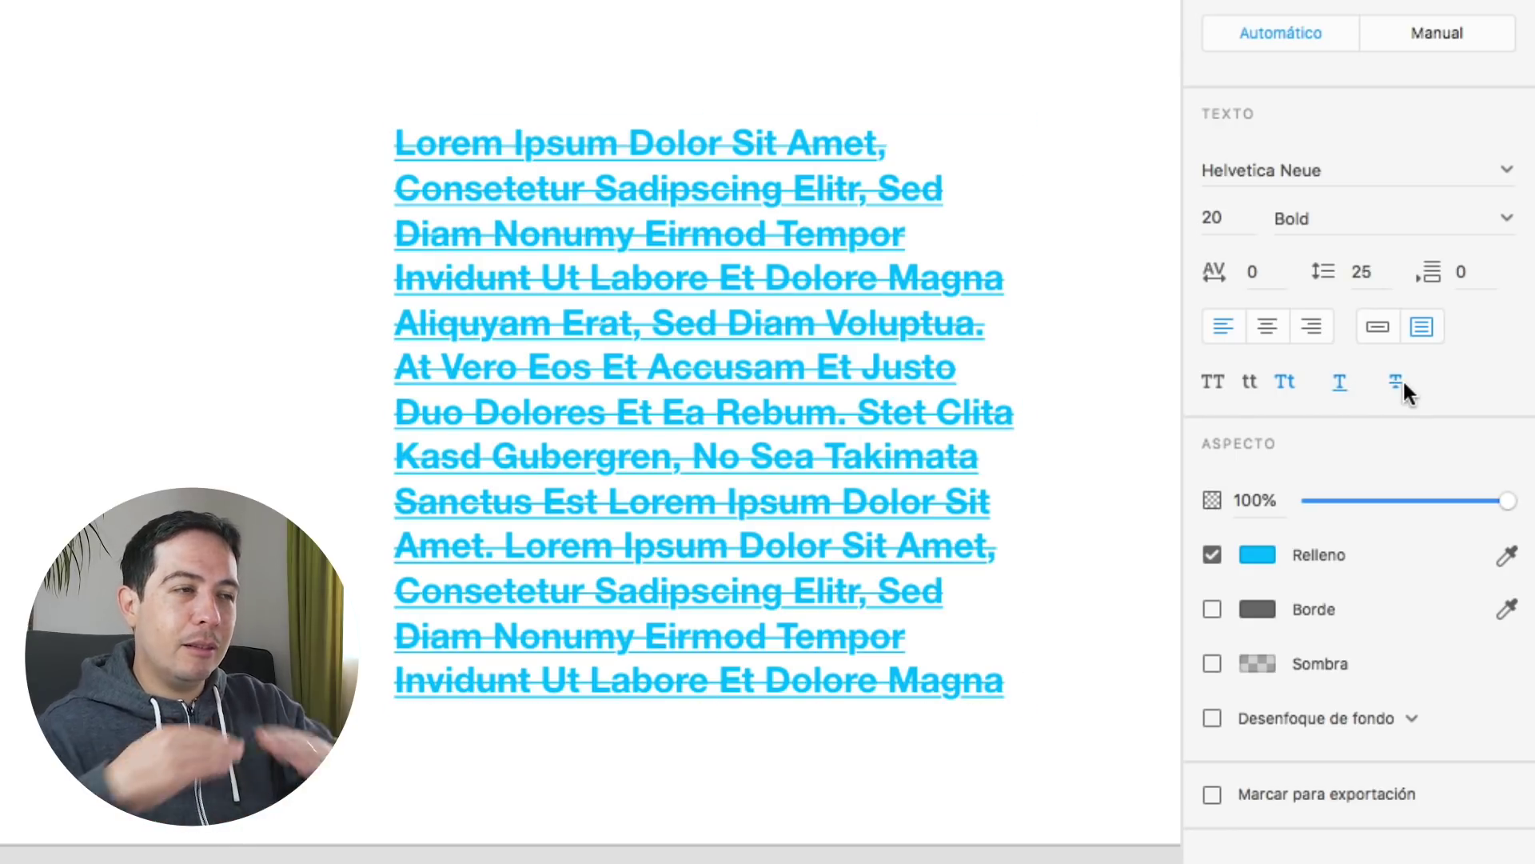
{"action": "left_click", "coordinate": [1395, 382]}
{"action": "left_click", "coordinate": [1339, 383]}
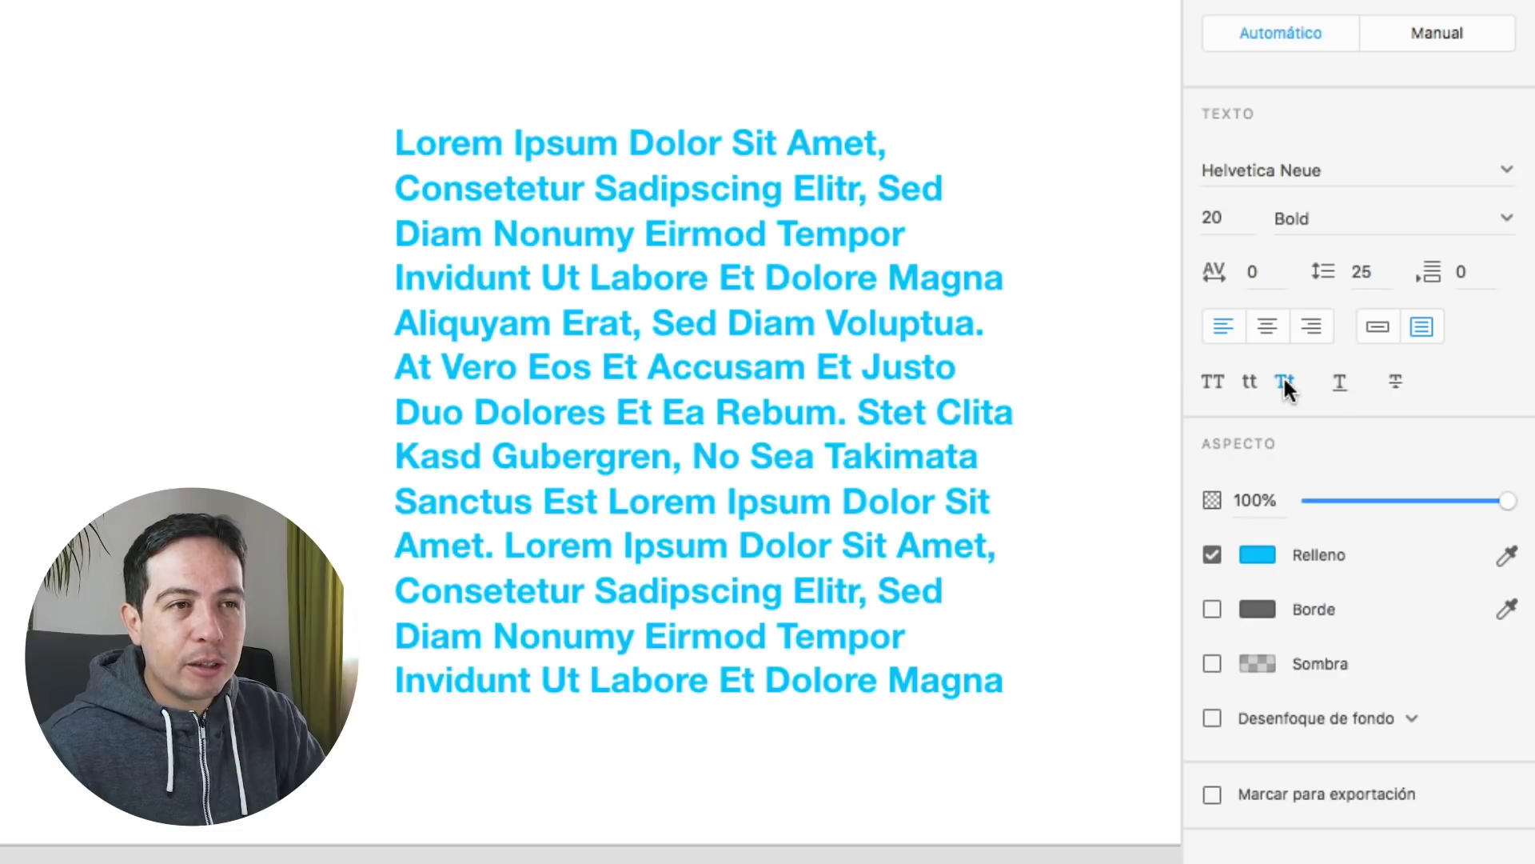
{"action": "left_click", "coordinate": [1285, 382]}
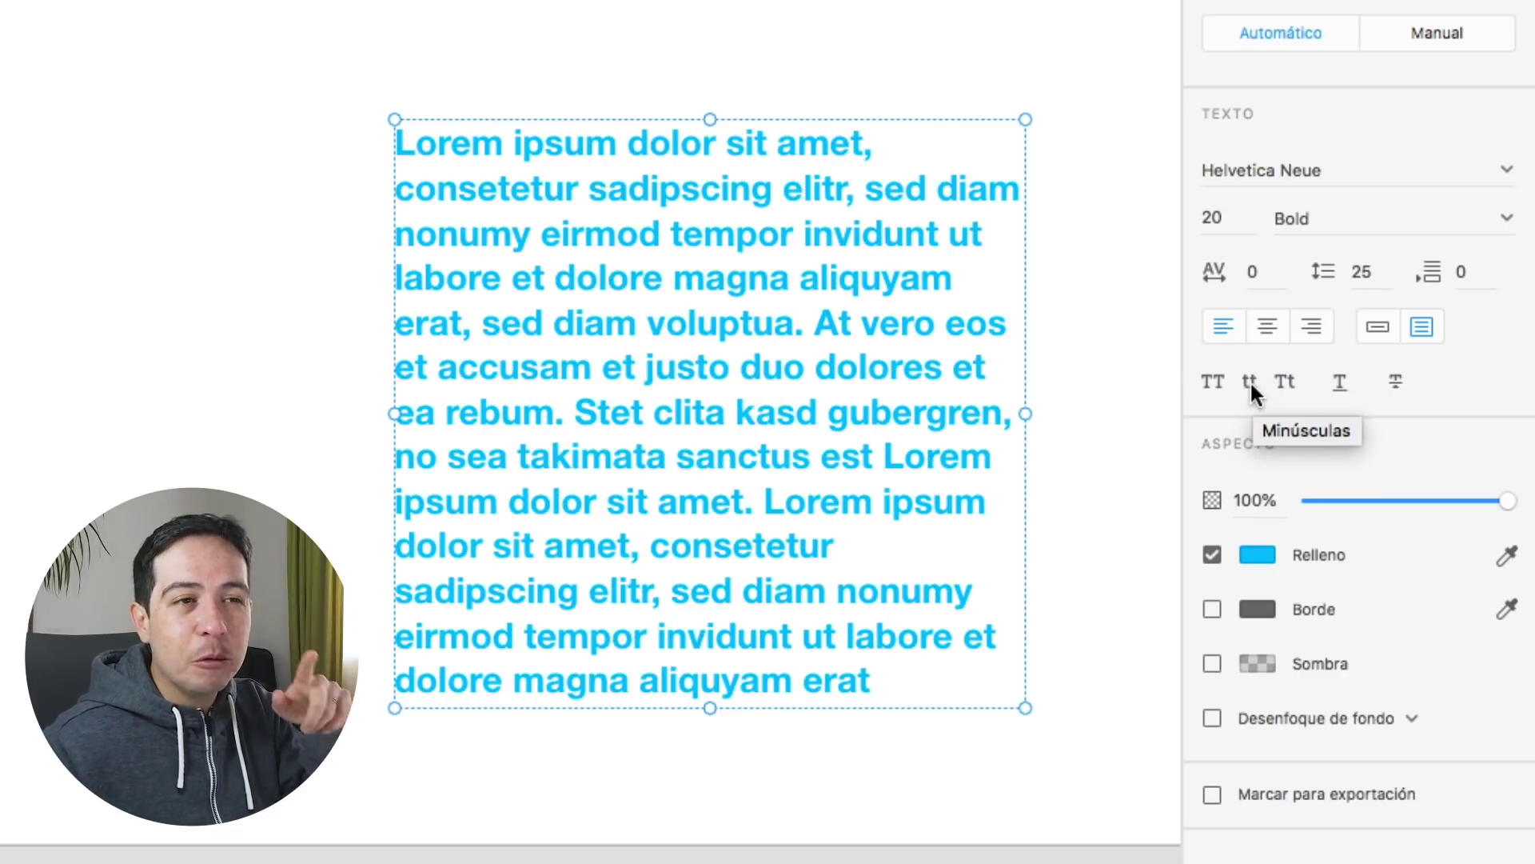
Switch the blue paragraph to lowercase, reselect it and turn the lowercase transformation off again.
{"action": "left_click", "coordinate": [1250, 382]}
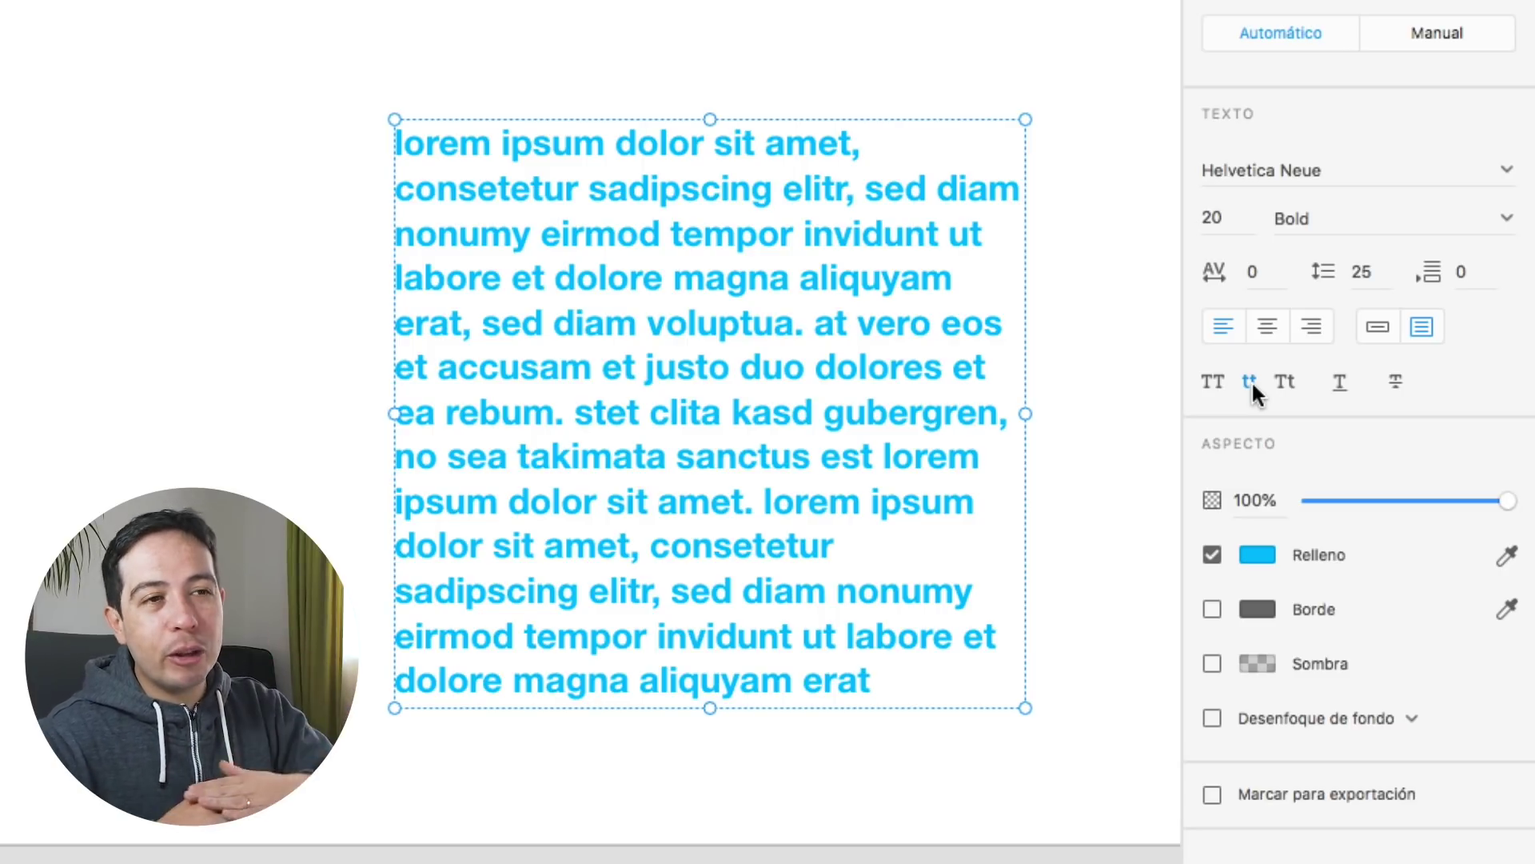
{"action": "left_click", "coordinate": [1115, 356]}
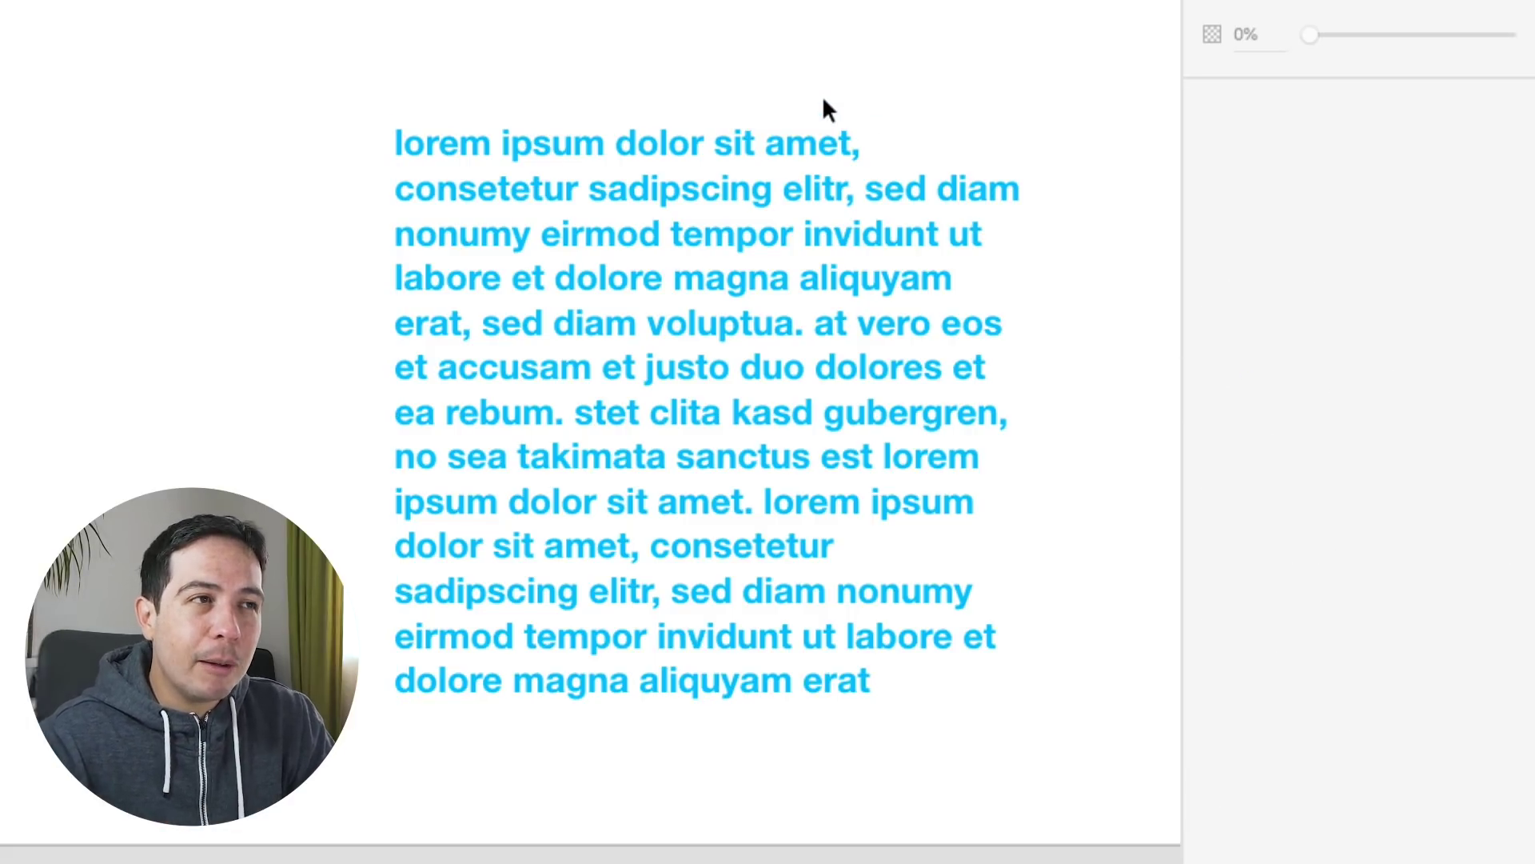
{"action": "left_click", "coordinate": [809, 123]}
{"action": "scroll", "coordinate": [1179, 432], "scroll_direction": "down", "scroll_amount": 1}
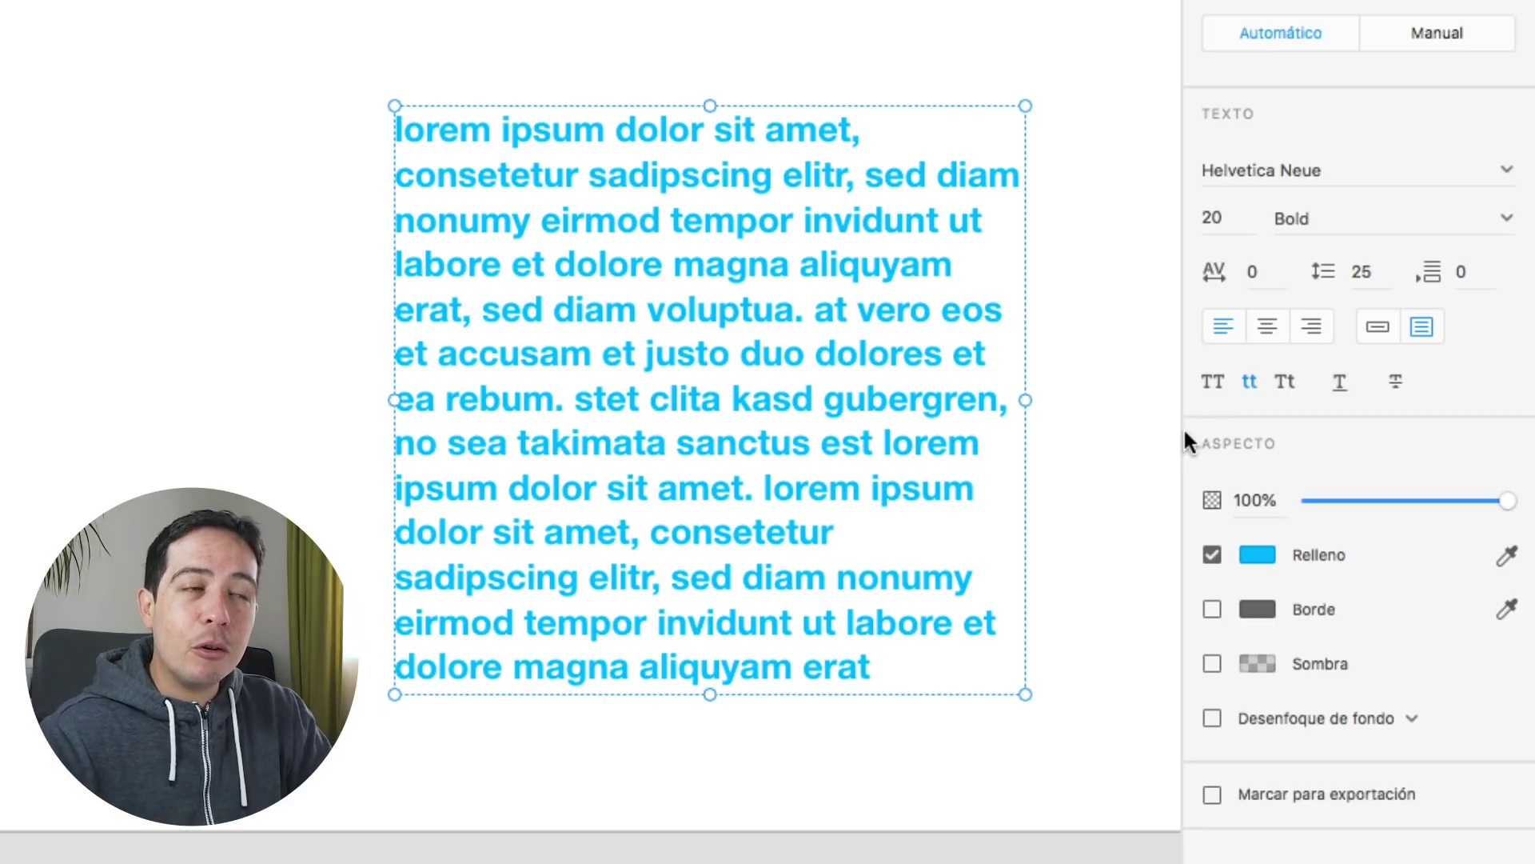
{"action": "scroll", "coordinate": [1185, 425], "scroll_direction": "right", "scroll_amount": 2}
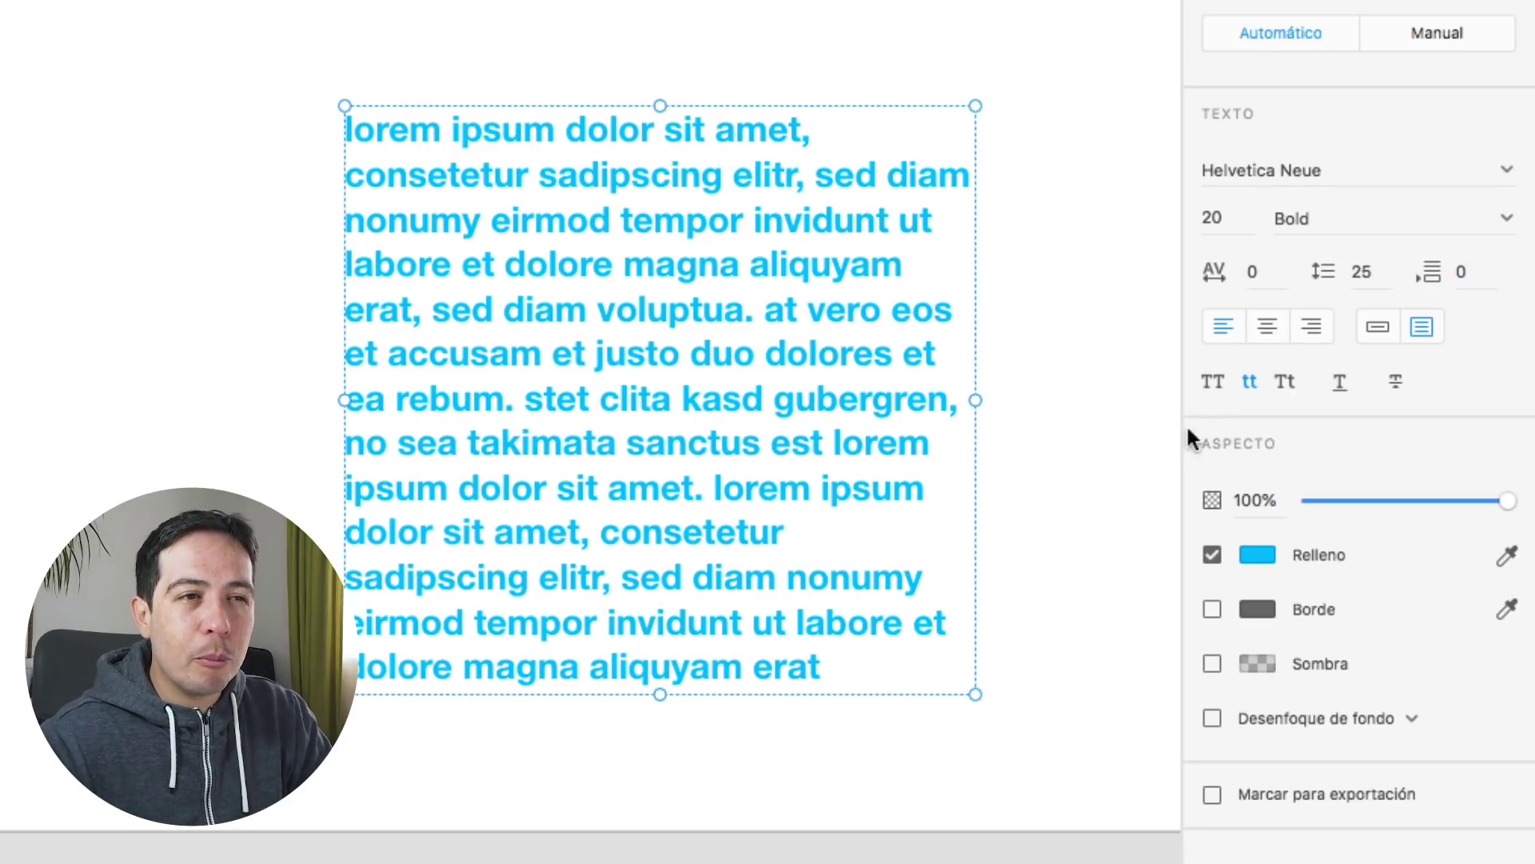
{"action": "left_click", "coordinate": [1249, 381]}
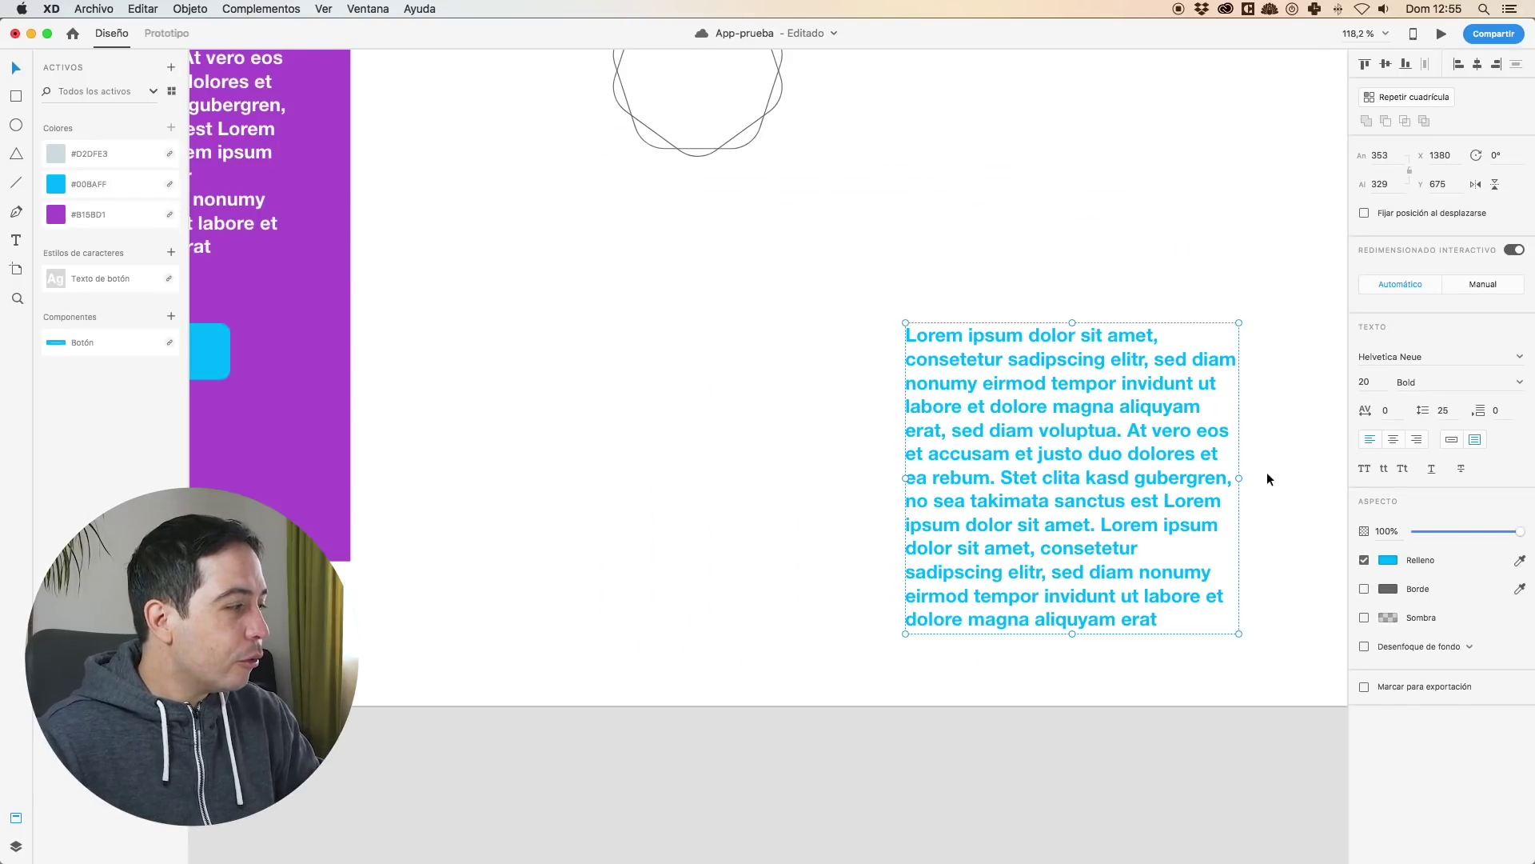
Move the blue paragraph closer beneath the overlapping polygons.
{"action": "scroll", "coordinate": [1267, 479], "scroll_direction": "down", "scroll_amount": 3}
{"action": "scroll", "coordinate": [1266, 478], "scroll_direction": "up", "scroll_amount": 3}
{"action": "scroll", "coordinate": [1268, 476], "scroll_direction": "up", "scroll_amount": 2}
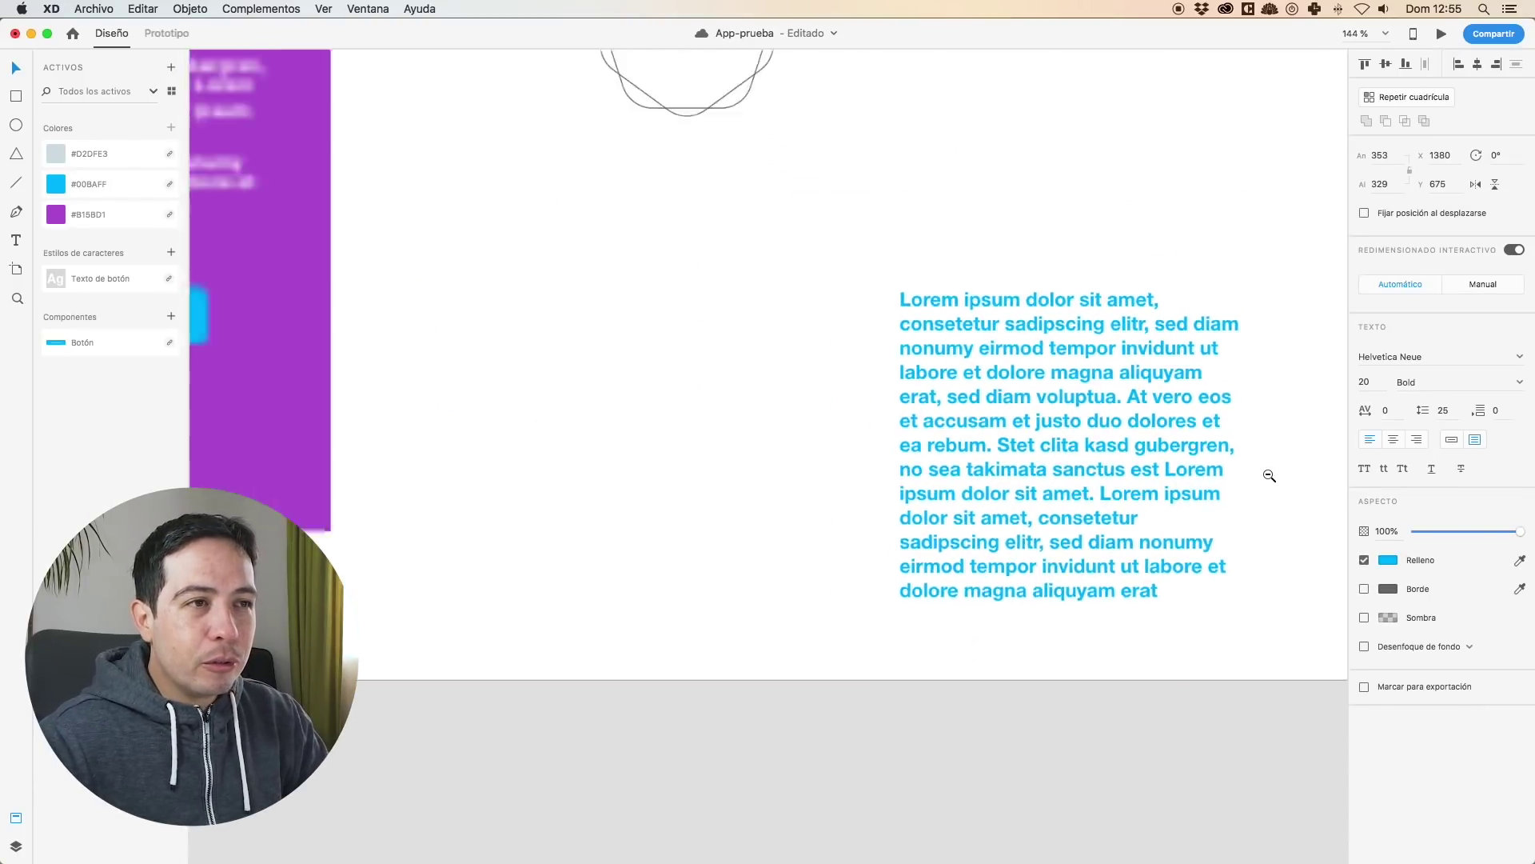
{"action": "scroll", "coordinate": [1269, 475], "scroll_direction": "down", "scroll_amount": 3}
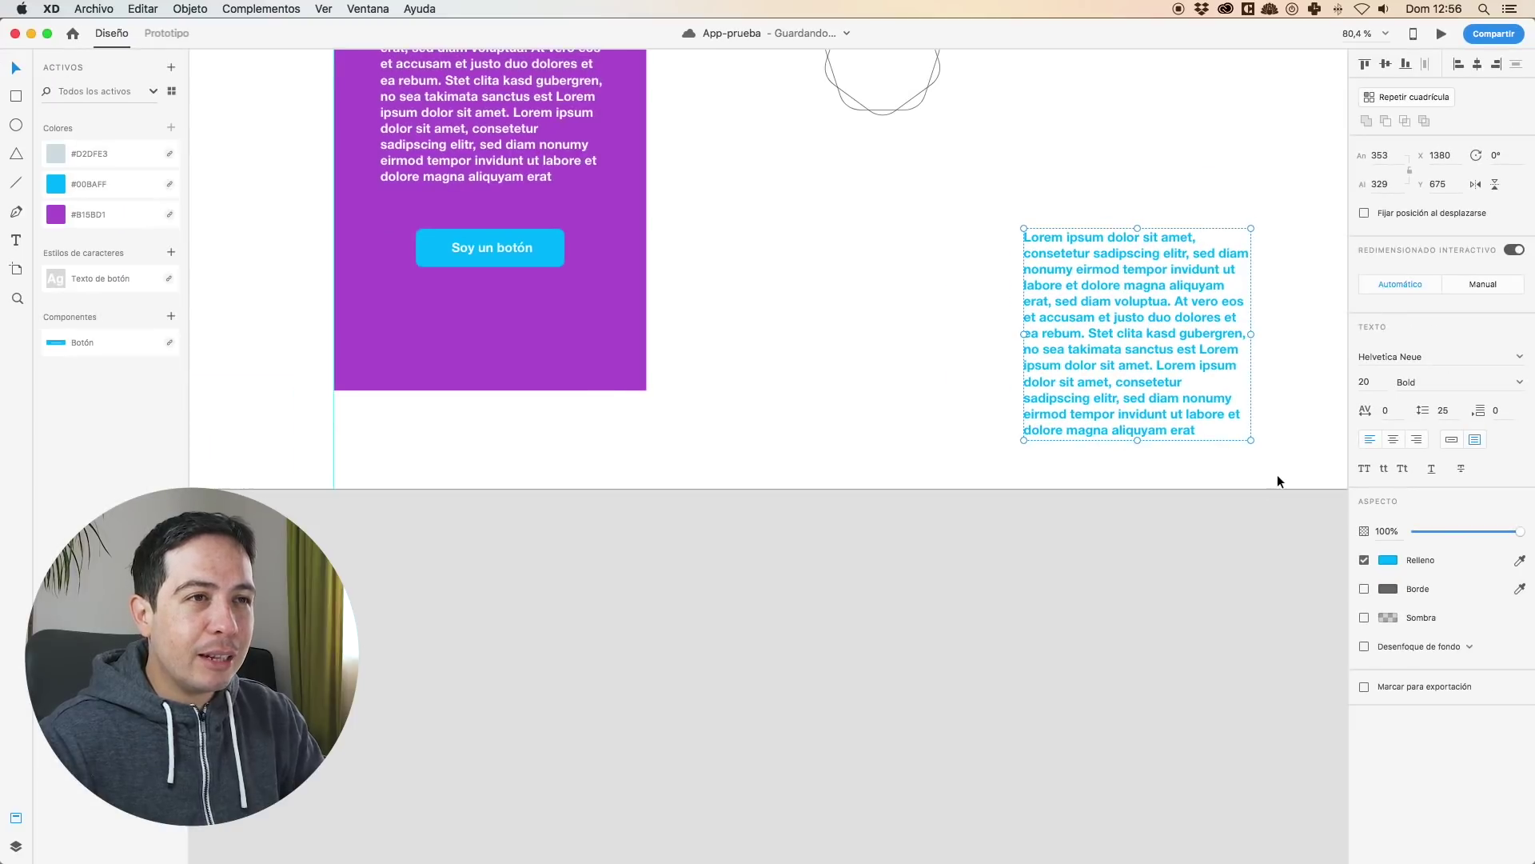
{"action": "scroll", "coordinate": [1278, 480], "scroll_direction": "up", "scroll_amount": 5}
{"action": "left_click_drag", "start_coordinate": [1177, 561], "coordinate": [1014, 459]}
{"action": "left_click", "coordinate": [1160, 488], "text": "alt"}
{"action": "left_click", "coordinate": [1160, 488], "text": "alt"}
Delete the overlapping polygons and the blue paragraph together, and undo the deletion.
{"action": "left_click_drag", "start_coordinate": [1233, 549], "coordinate": [977, 386]}
{"action": "key", "text": "Delete"}
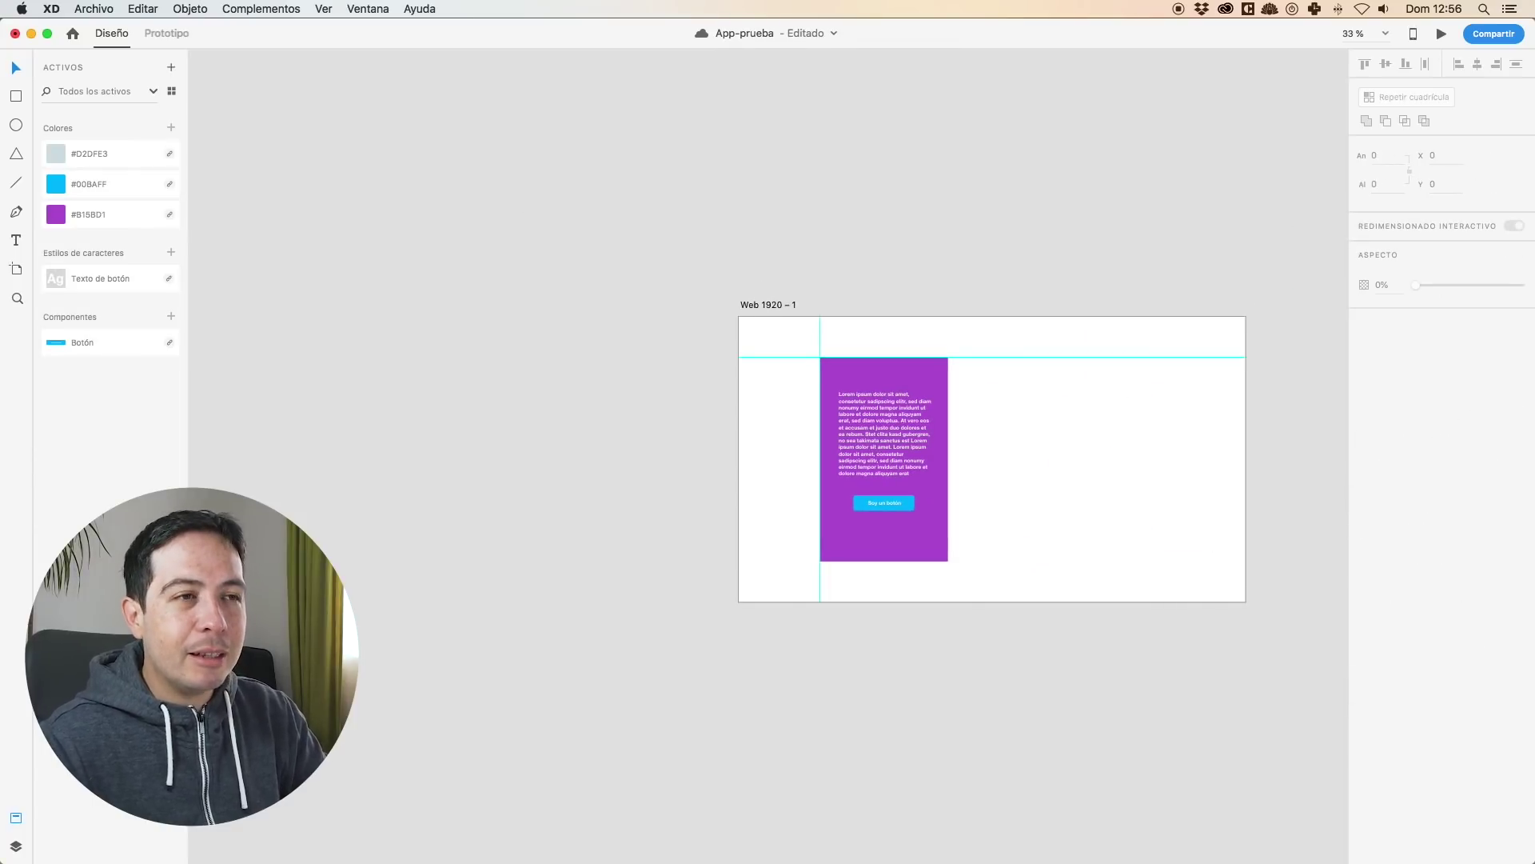
{"action": "scroll", "coordinate": [1090, 394], "scroll_direction": "right", "scroll_amount": 10}
{"action": "key", "text": "super+z"}
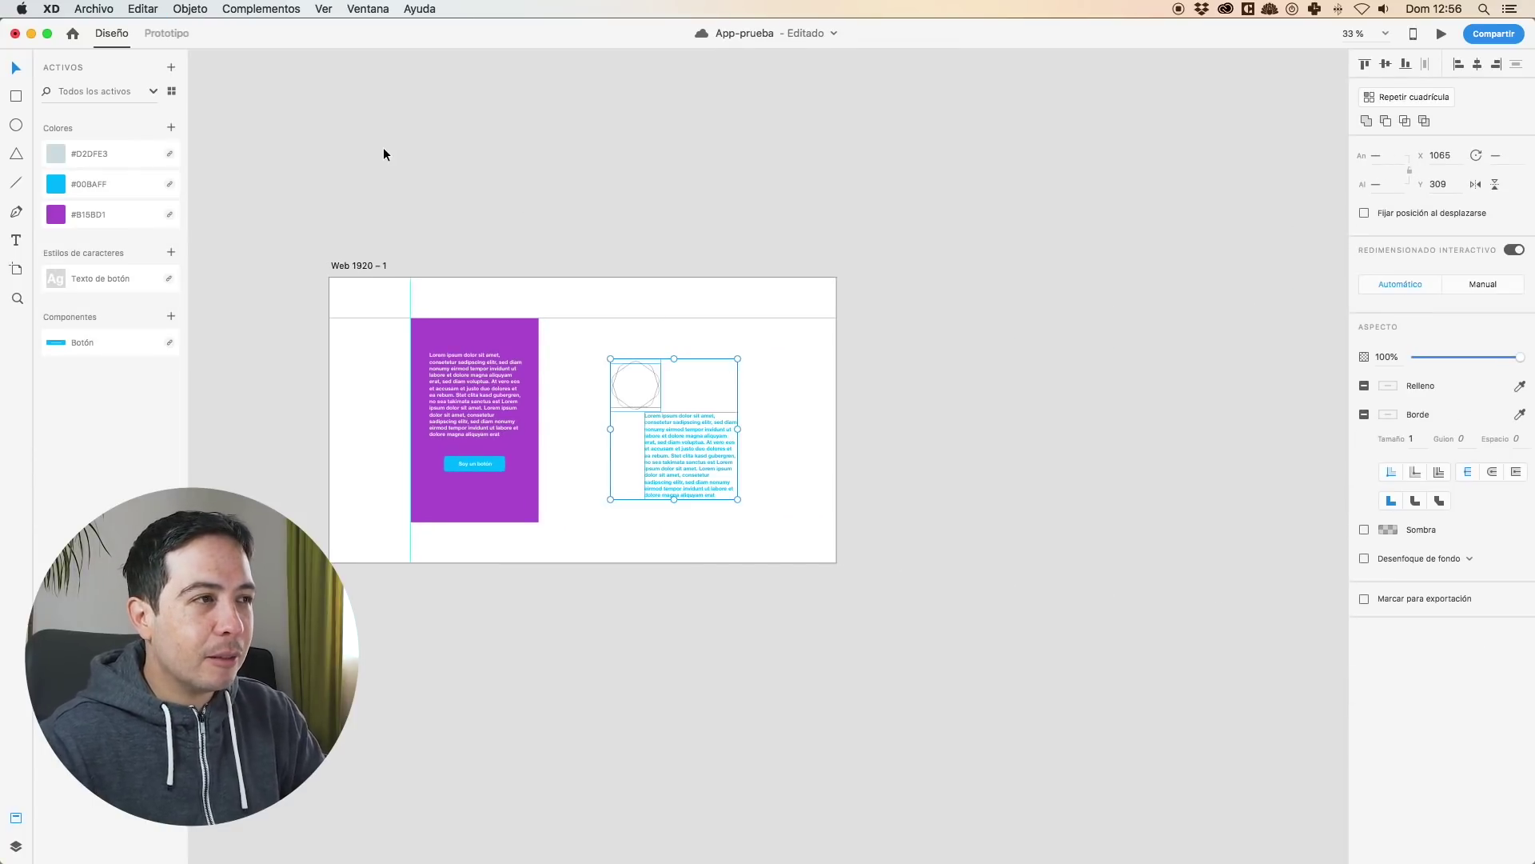
Duplicate the Web 1920 – 1 artboard with all its content directly to its right.
{"action": "left_click_drag", "start_coordinate": [353, 264], "coordinate": [880, 270]}
{"action": "left_click", "coordinate": [871, 199]}
{"action": "scroll", "coordinate": [707, 208], "scroll_direction": "right", "scroll_amount": 5}
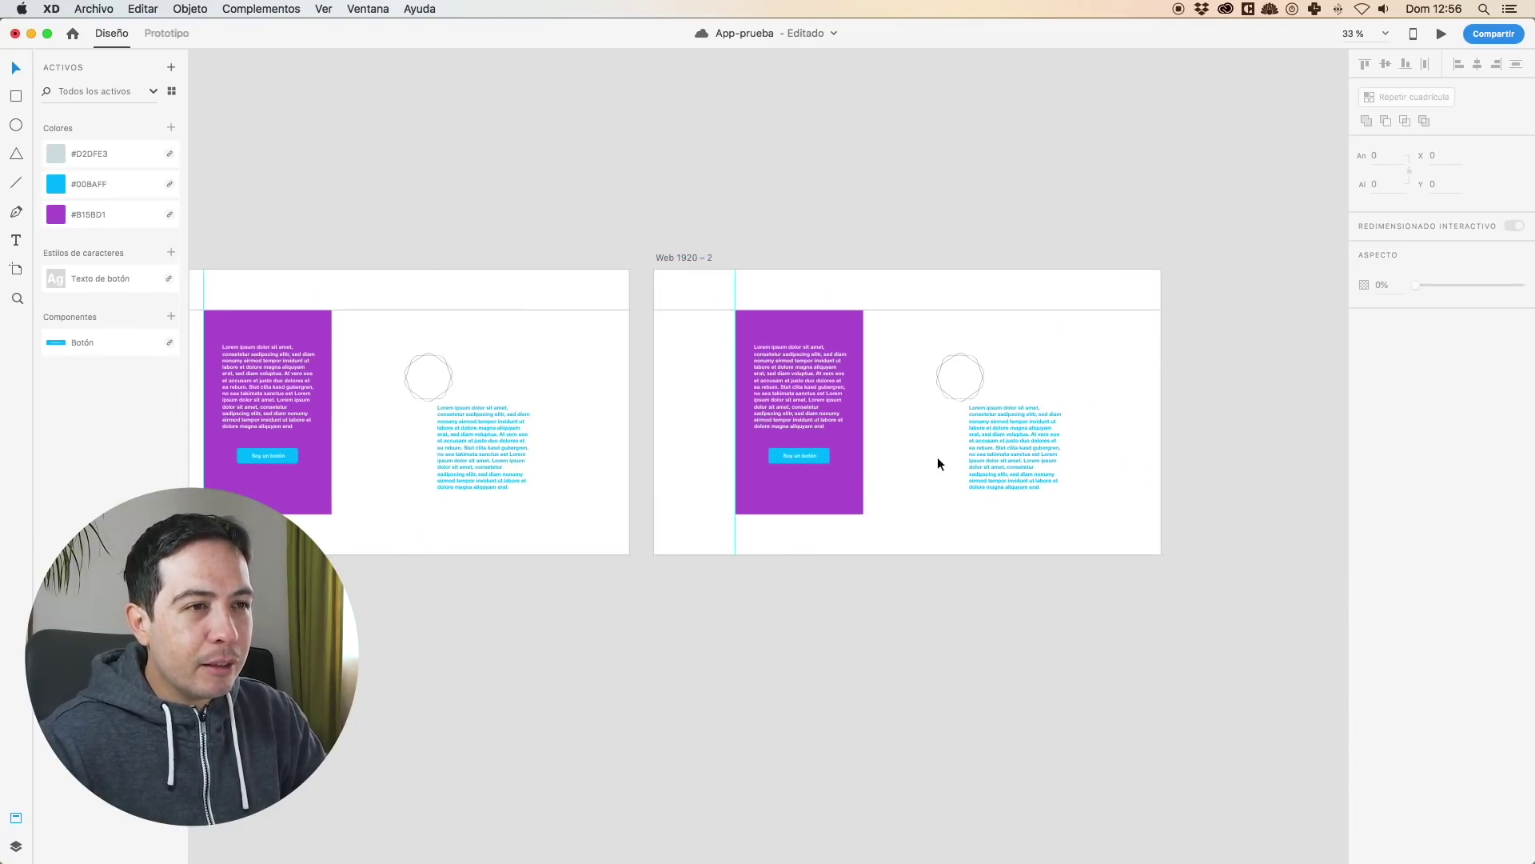
Delete the overlapping polygons and the blue paragraph from both artboards.
{"action": "left_click_drag", "start_coordinate": [1079, 481], "coordinate": [931, 352]}
{"action": "key", "text": "Delete"}
{"action": "left_click_drag", "start_coordinate": [555, 502], "coordinate": [398, 329]}
{"action": "key", "text": "Delete"}
Move the purple card on the Web 1920 – 2 artboard horizontally to near its right edge.
{"action": "left_click", "coordinate": [746, 320]}
{"action": "left_click_drag", "start_coordinate": [746, 315], "coordinate": [1026, 344]}
{"action": "left_click", "coordinate": [710, 329]}
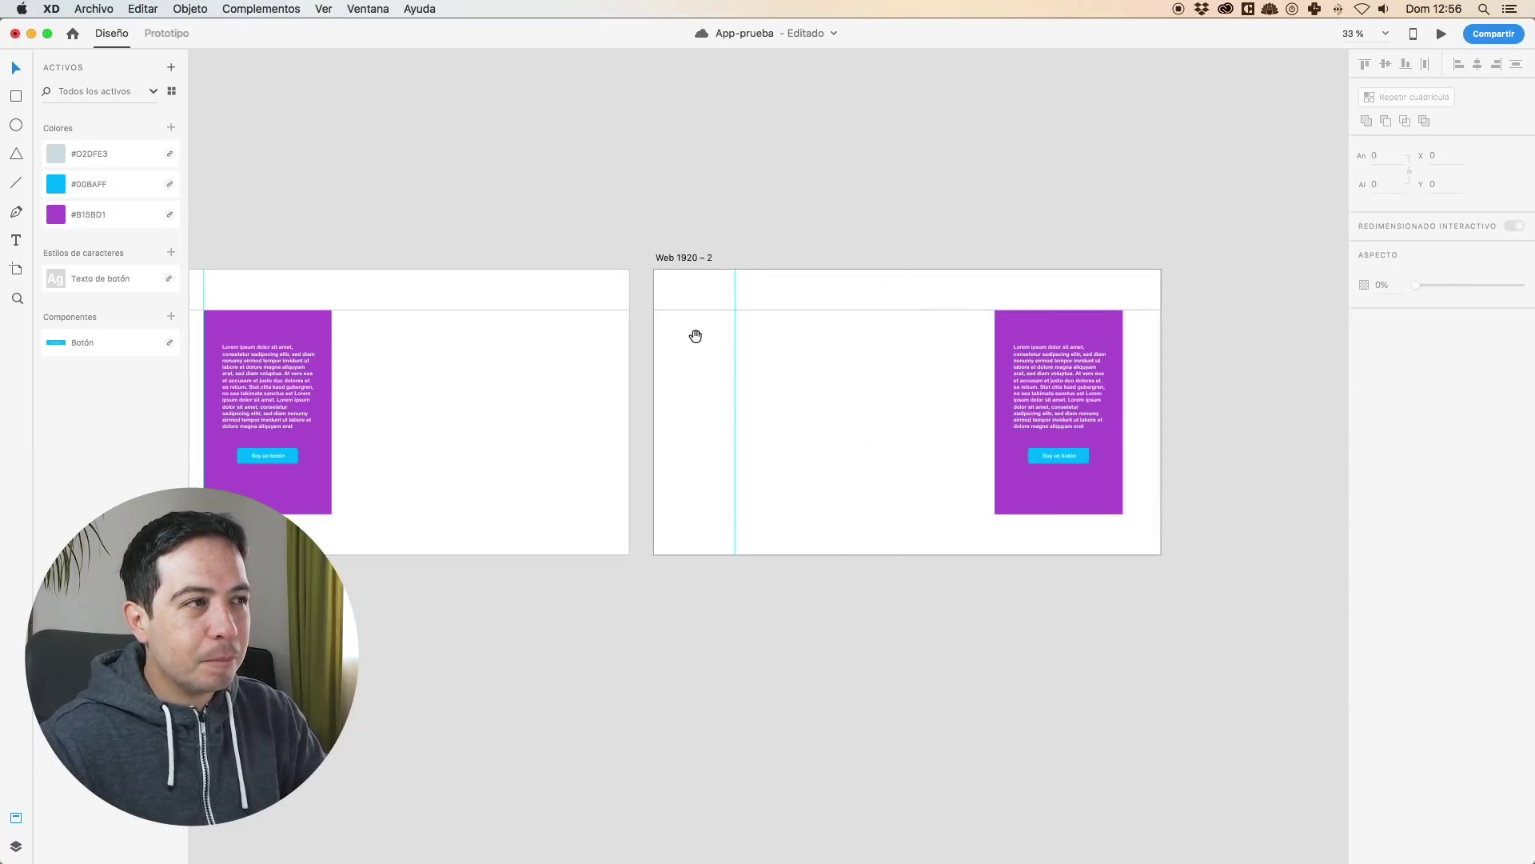
{"action": "scroll", "coordinate": [709, 329], "scroll_direction": "left", "scroll_amount": 5}
{"action": "left_click", "coordinate": [286, 245]}
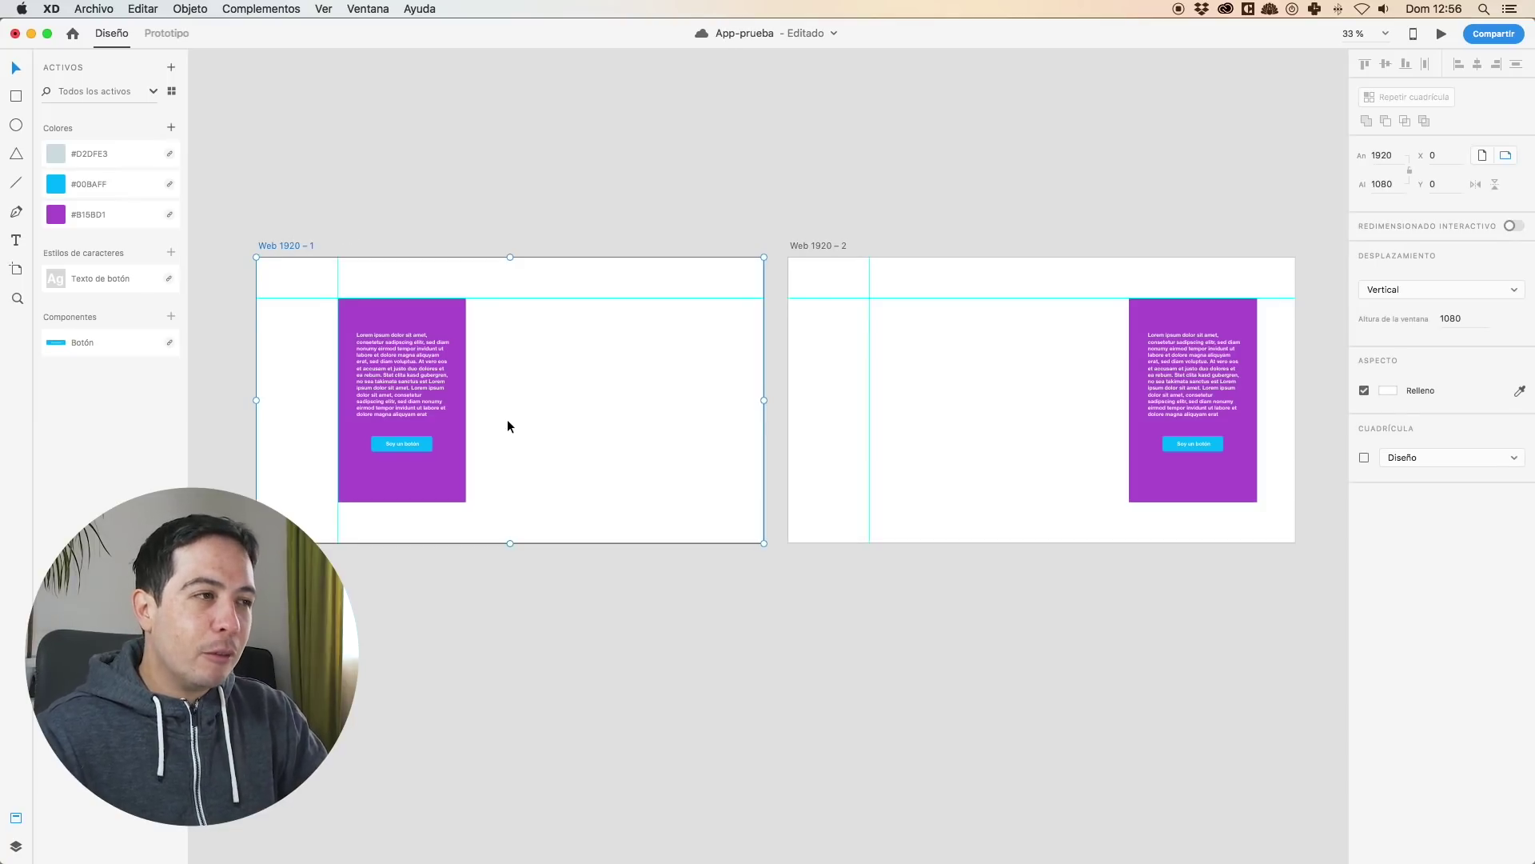
{"action": "double_click", "coordinate": [400, 440]}
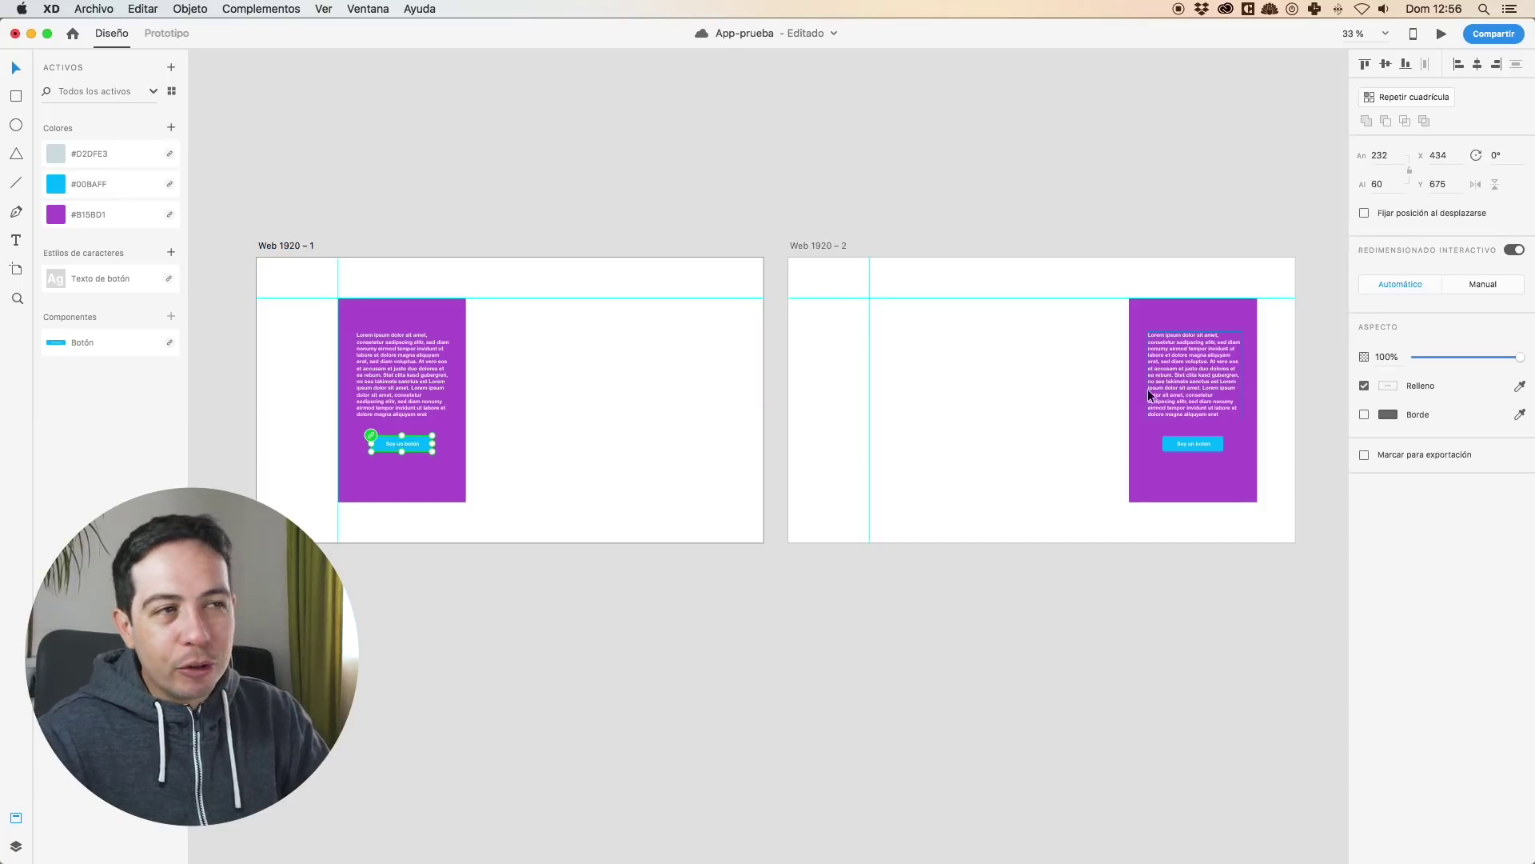
{"action": "left_click", "coordinate": [301, 248]}
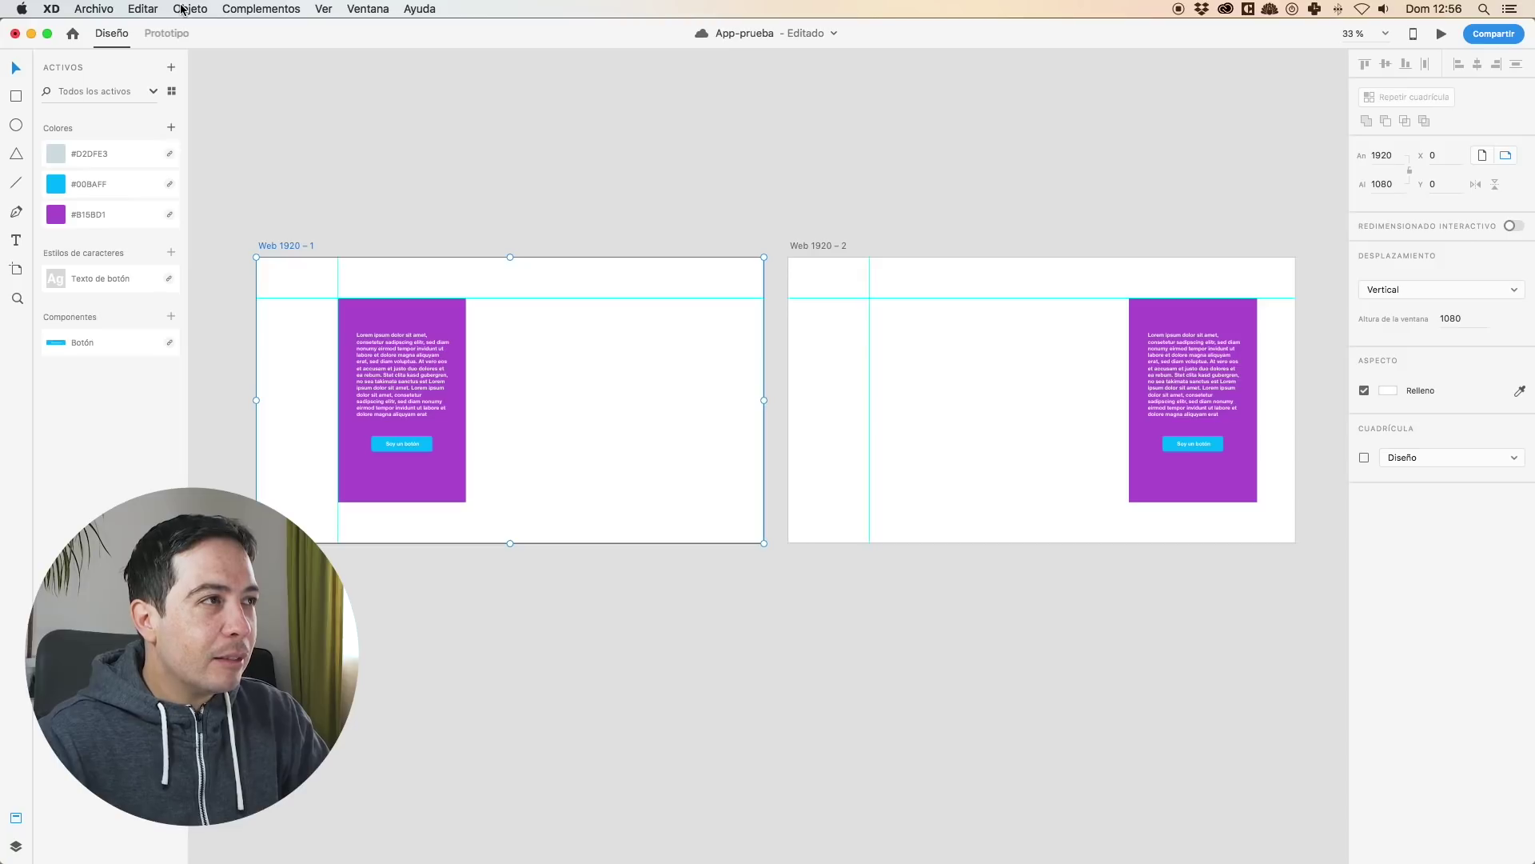
In prototype mode, link the first artboard's button to Web 1920 – 2 with the Animación automática action.
{"action": "double_click", "coordinate": [417, 445]}
{"action": "left_click", "coordinate": [189, 9]}
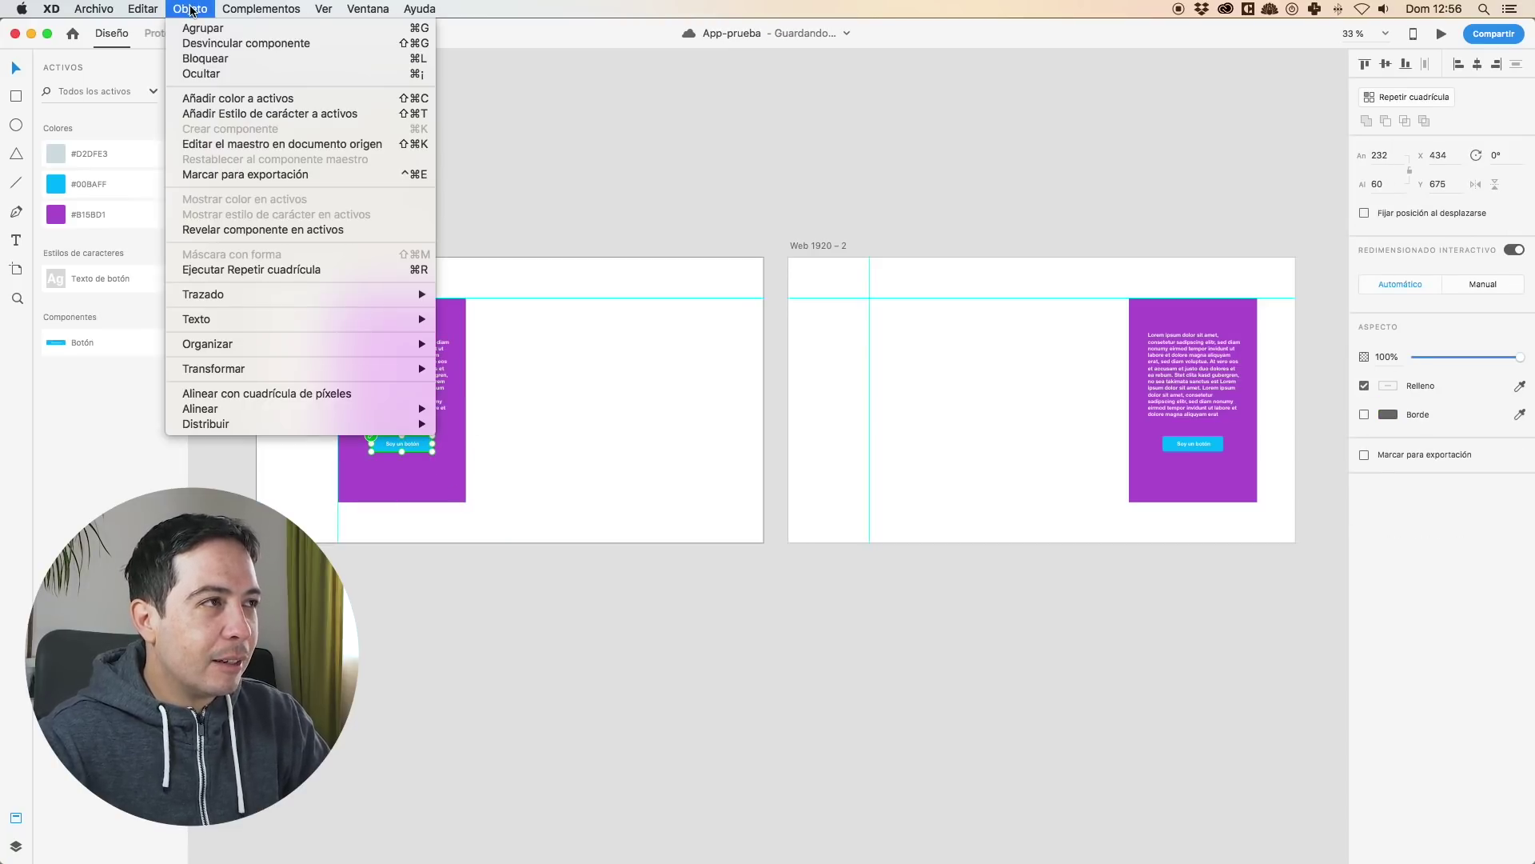
{"action": "left_click", "coordinate": [605, 133]}
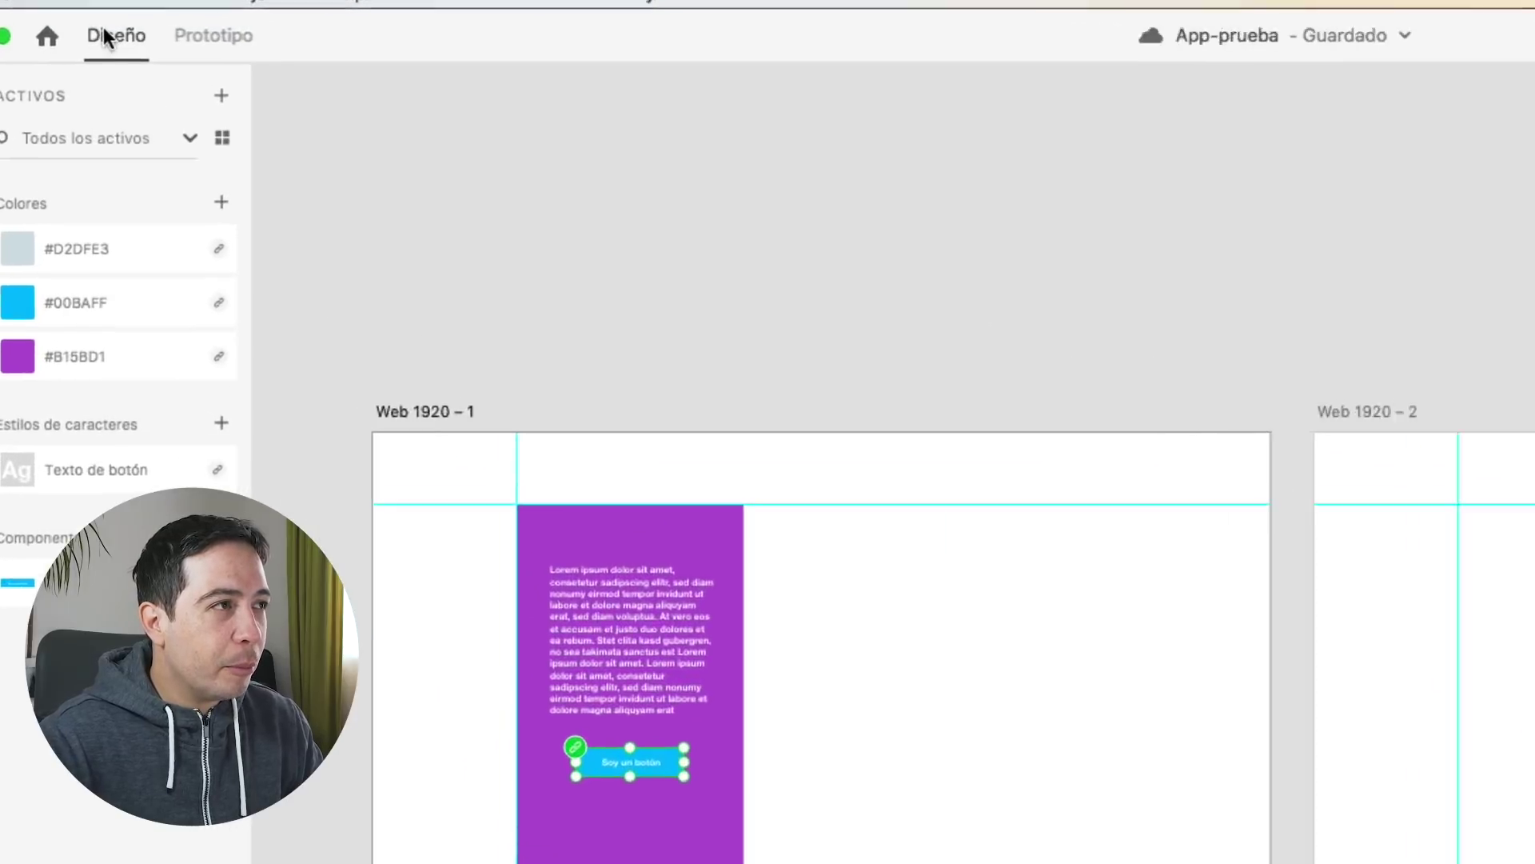
{"action": "left_click", "coordinate": [170, 33]}
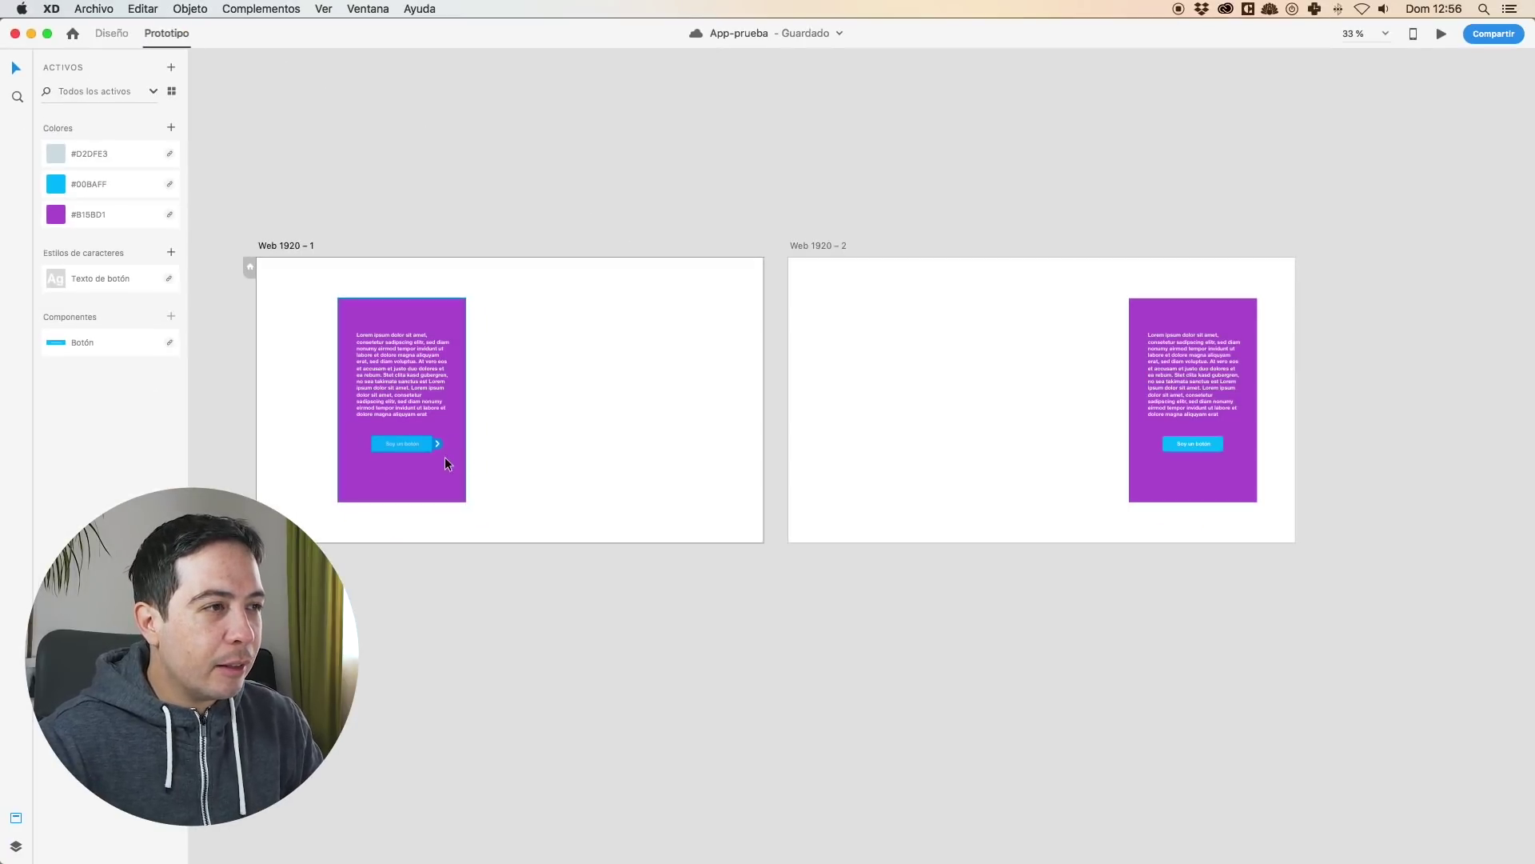
{"action": "left_click_drag", "start_coordinate": [754, 808], "coordinate": [1381, 863]}
{"action": "left_click_drag", "start_coordinate": [778, 500], "coordinate": [778, 293]}
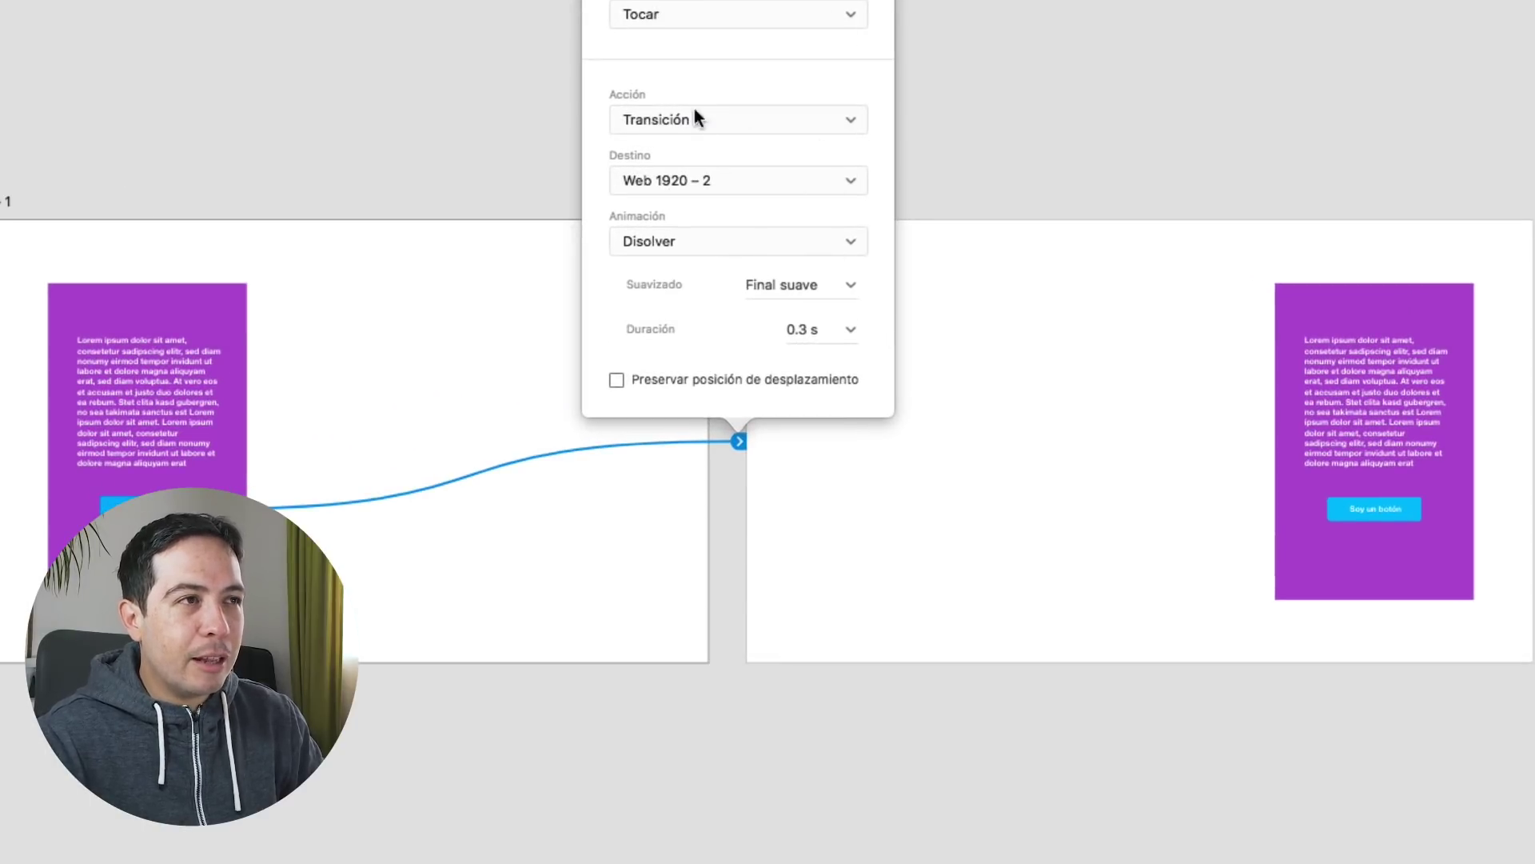
{"action": "left_click", "coordinate": [694, 118]}
{"action": "left_click", "coordinate": [771, 140]}
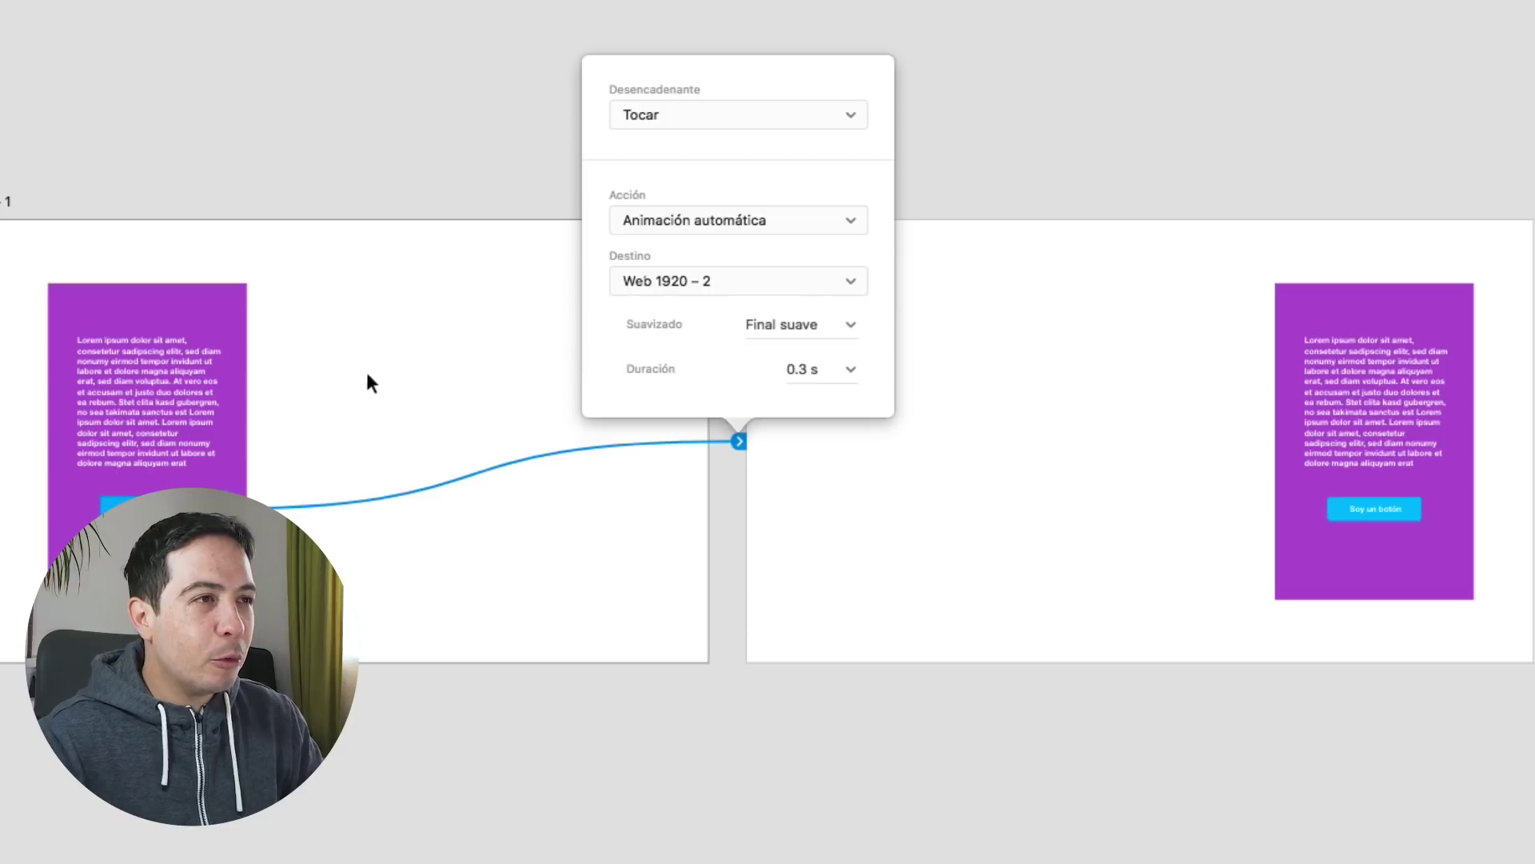
Set the duration of the first button's automatic animation to 0.6 s.
{"action": "left_click", "coordinate": [854, 370]}
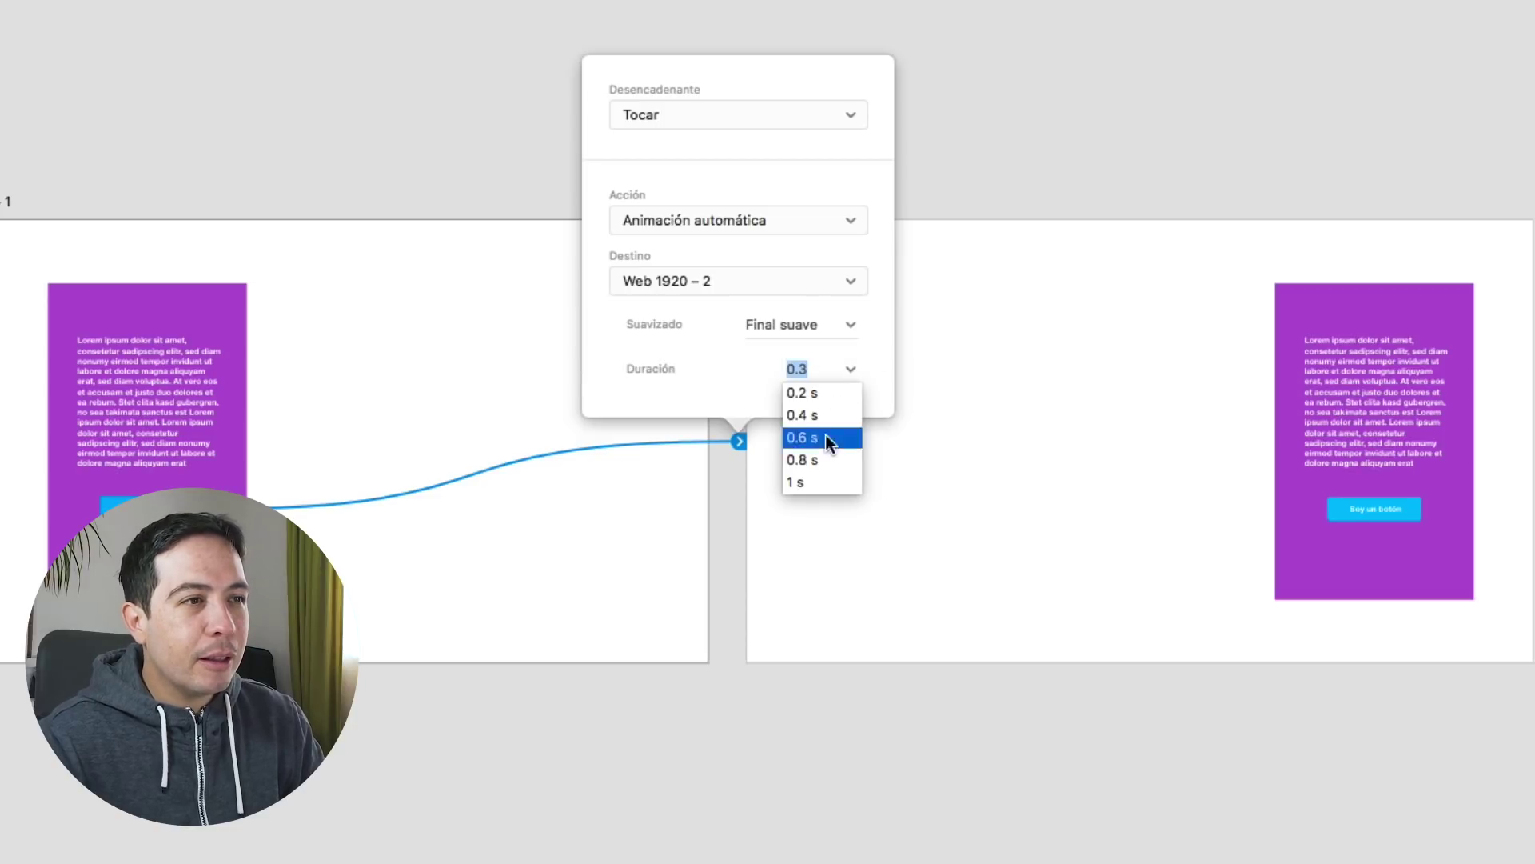
{"action": "left_click", "coordinate": [825, 438]}
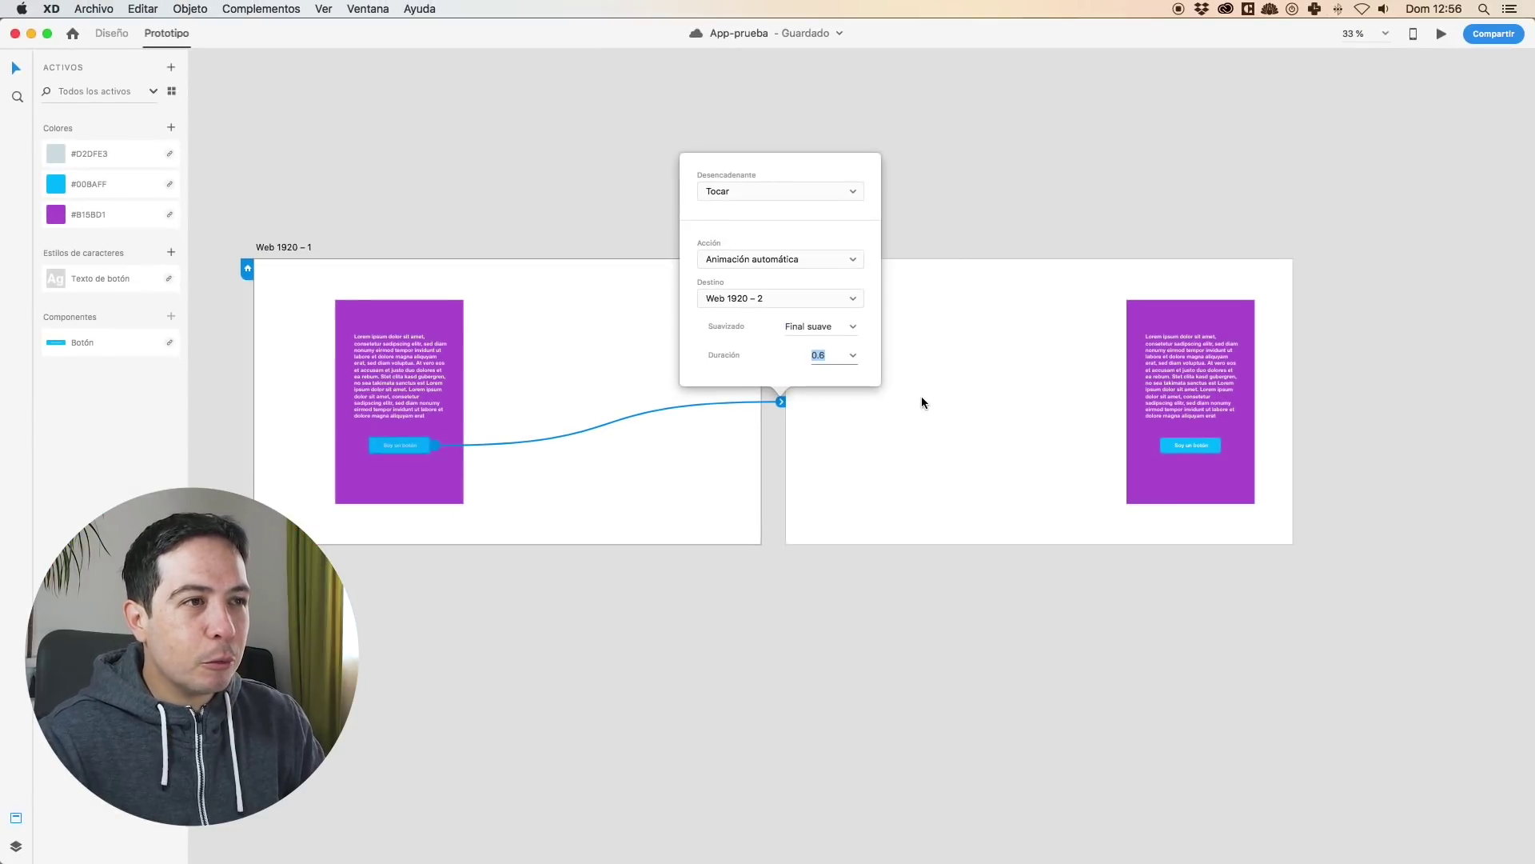
{"action": "left_click", "coordinate": [921, 398]}
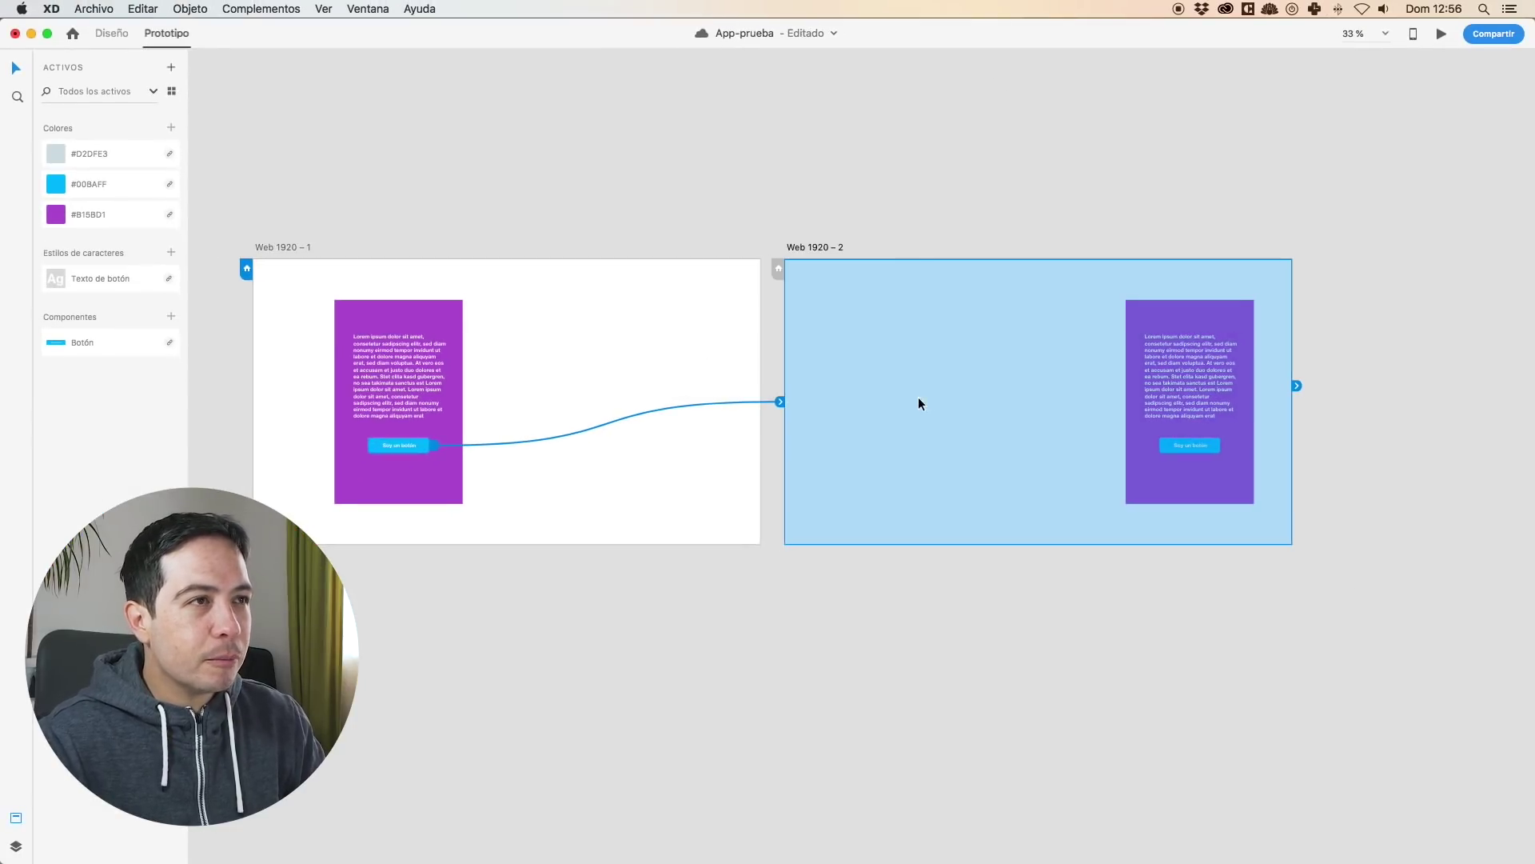
Link the button on the Web 1920 – 2 artboard back to Web 1920 – 1 with Animación automática lasting 0.6 s.
{"action": "left_click", "coordinate": [292, 254]}
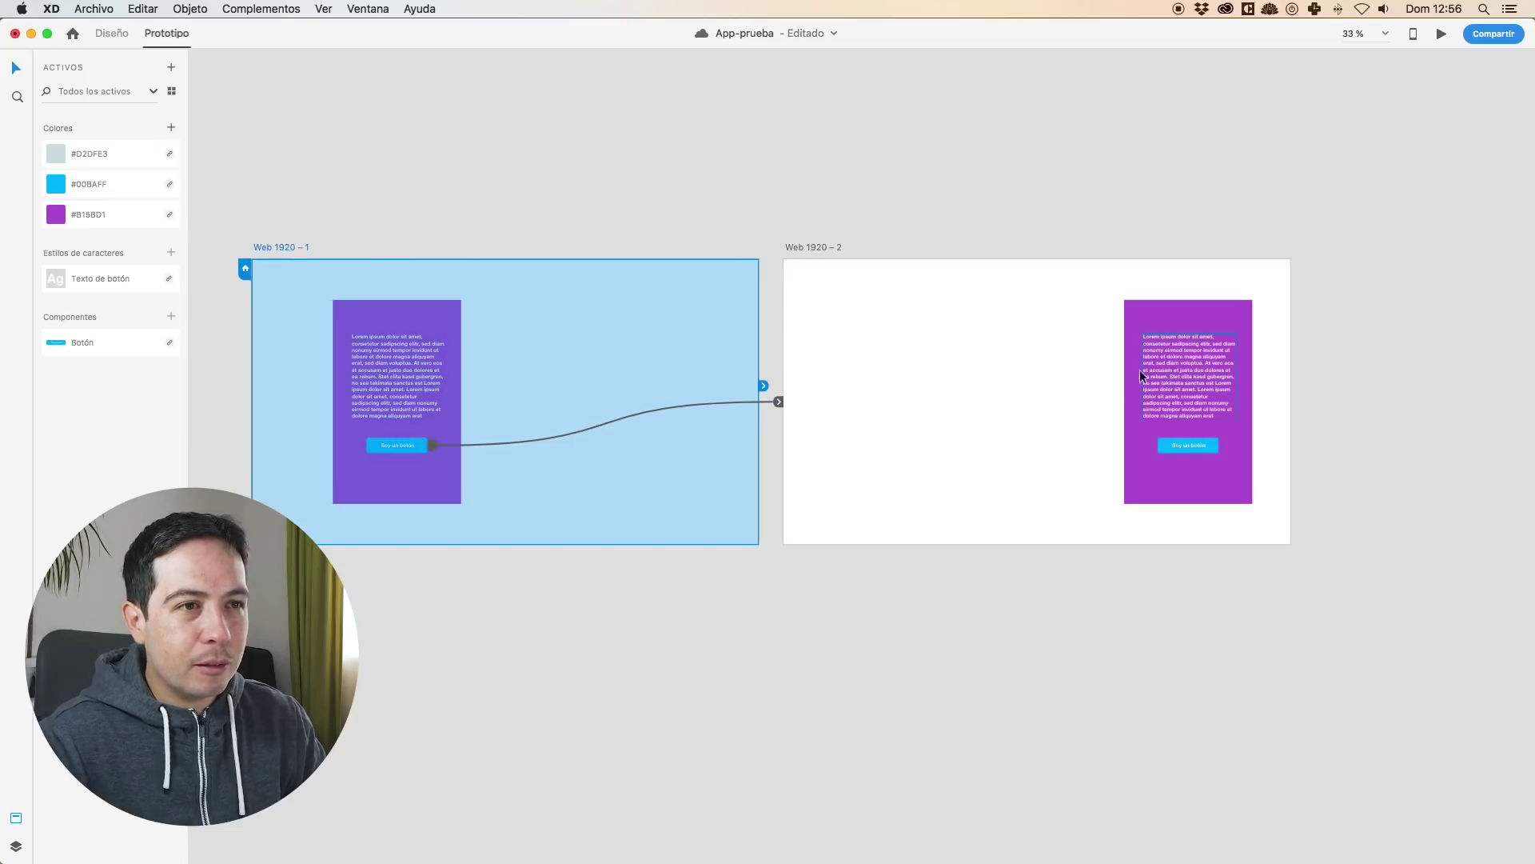
{"action": "left_click", "coordinate": [1200, 445]}
{"action": "left_click_drag", "start_coordinate": [1225, 441], "coordinate": [739, 384]}
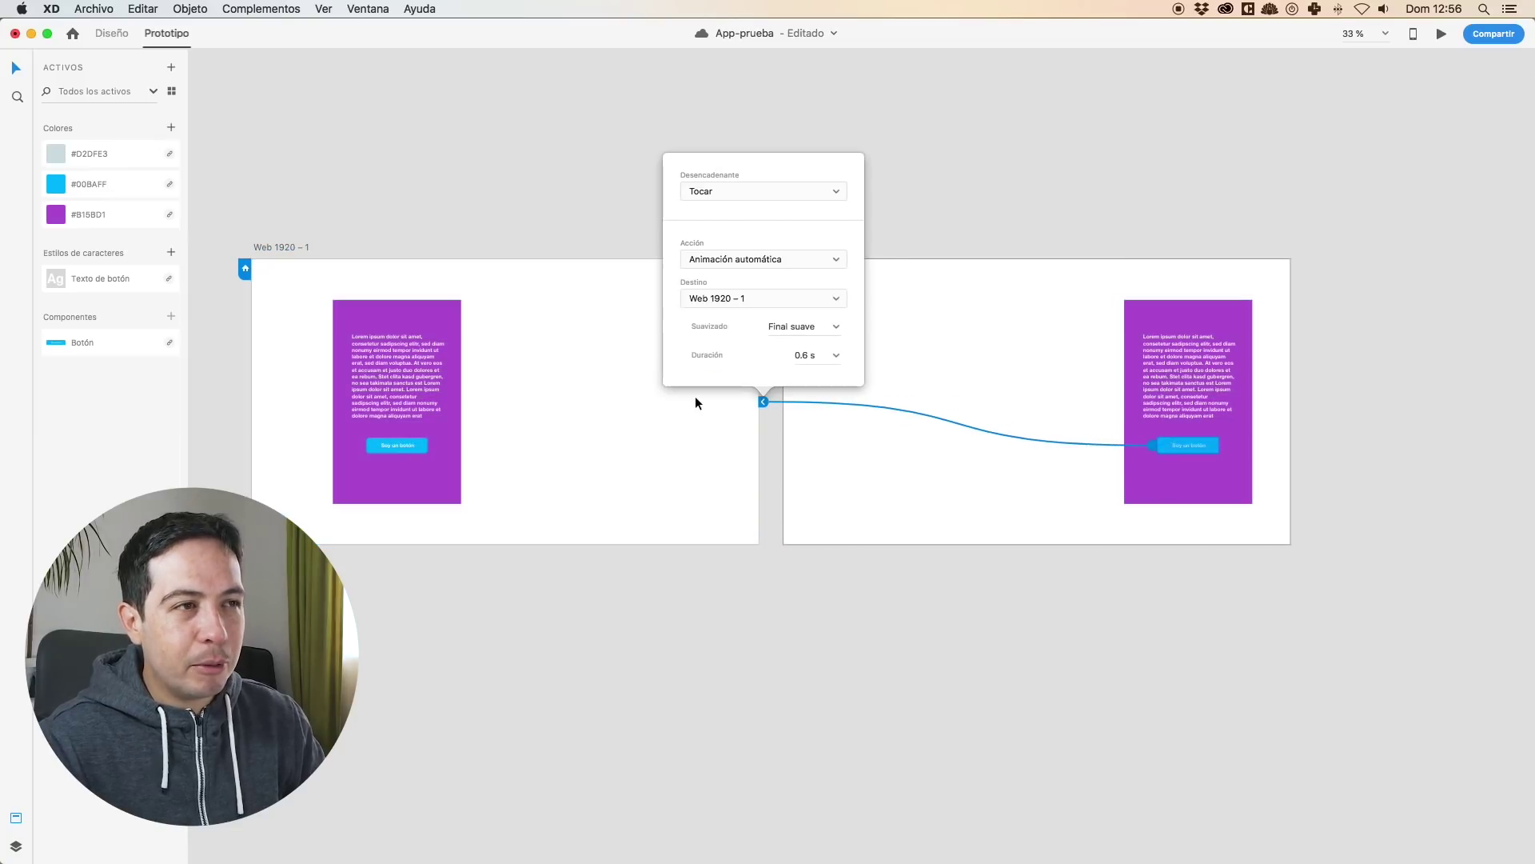
Preview the prototype from Web 1920 – 1, trigger both button transitions repeatedly, and close the preview.
{"action": "left_click", "coordinate": [274, 249]}
{"action": "left_click", "coordinate": [1442, 33]}
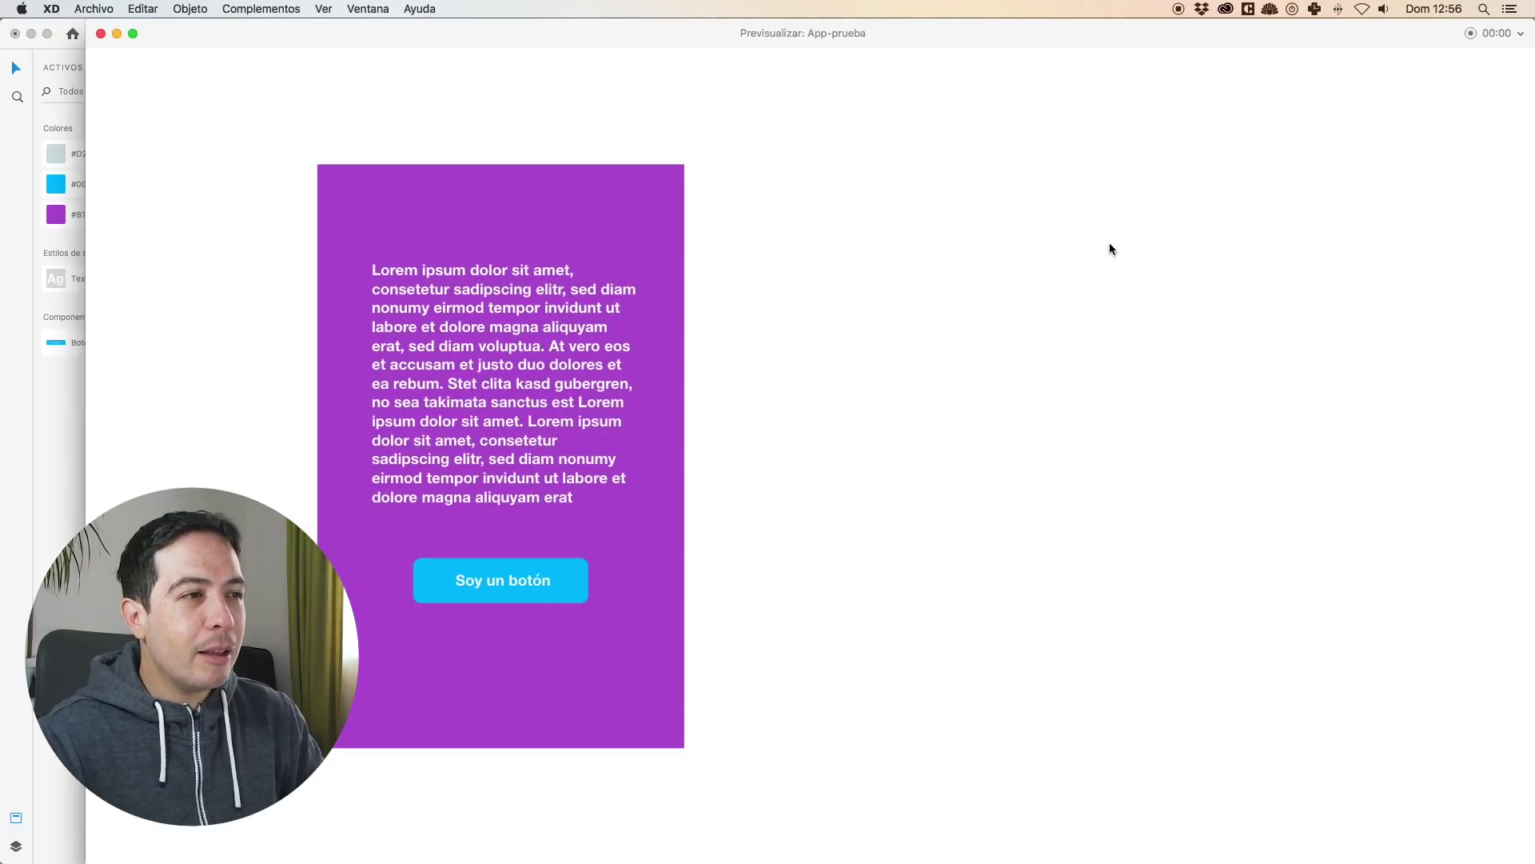
{"action": "left_click", "coordinate": [526, 580]}
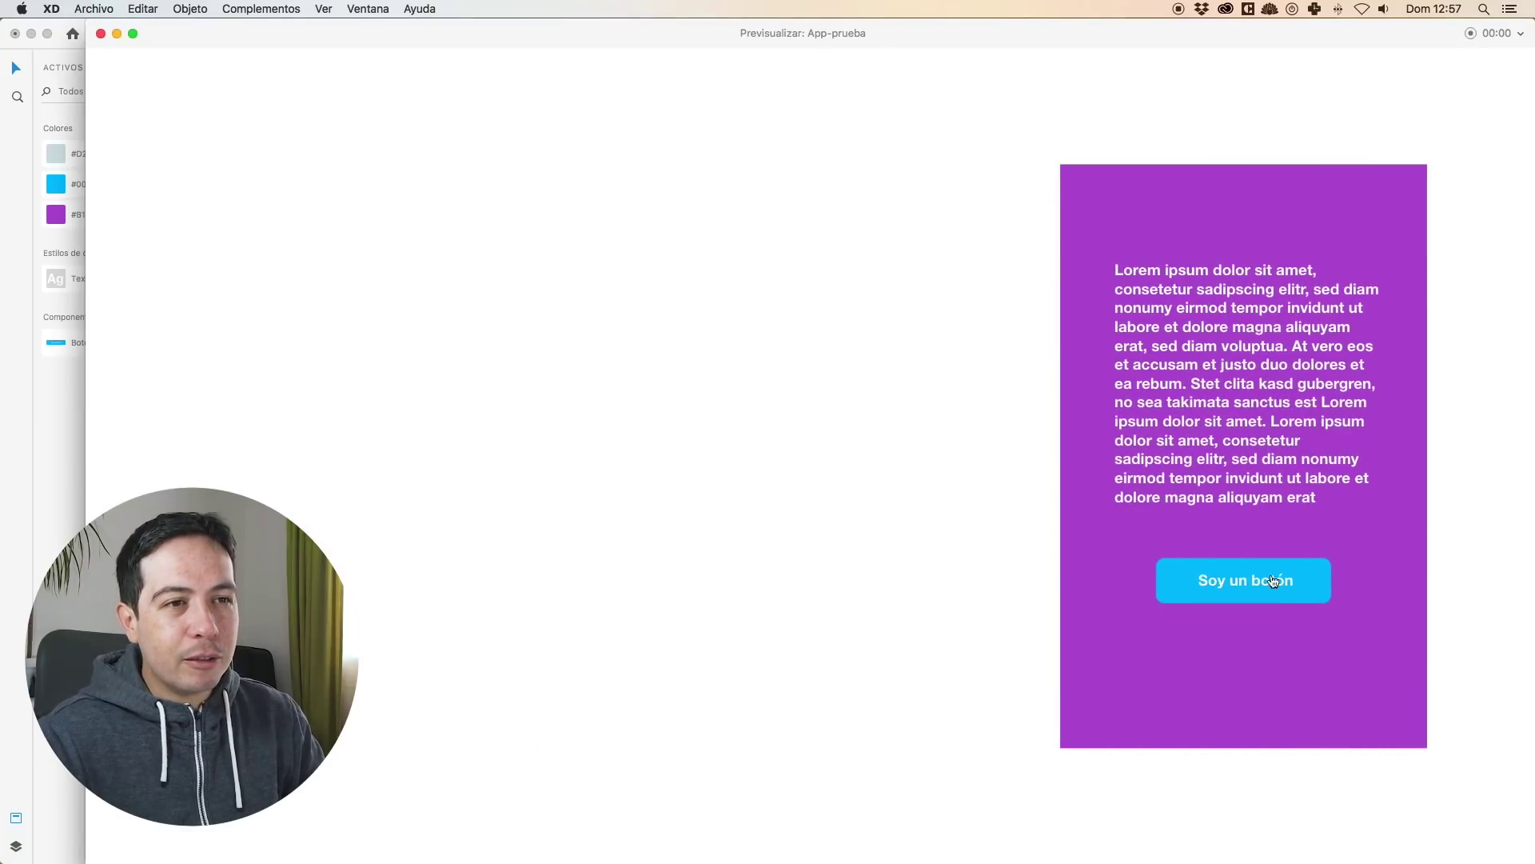
{"action": "left_click", "coordinate": [1286, 595]}
{"action": "left_click", "coordinate": [480, 580]}
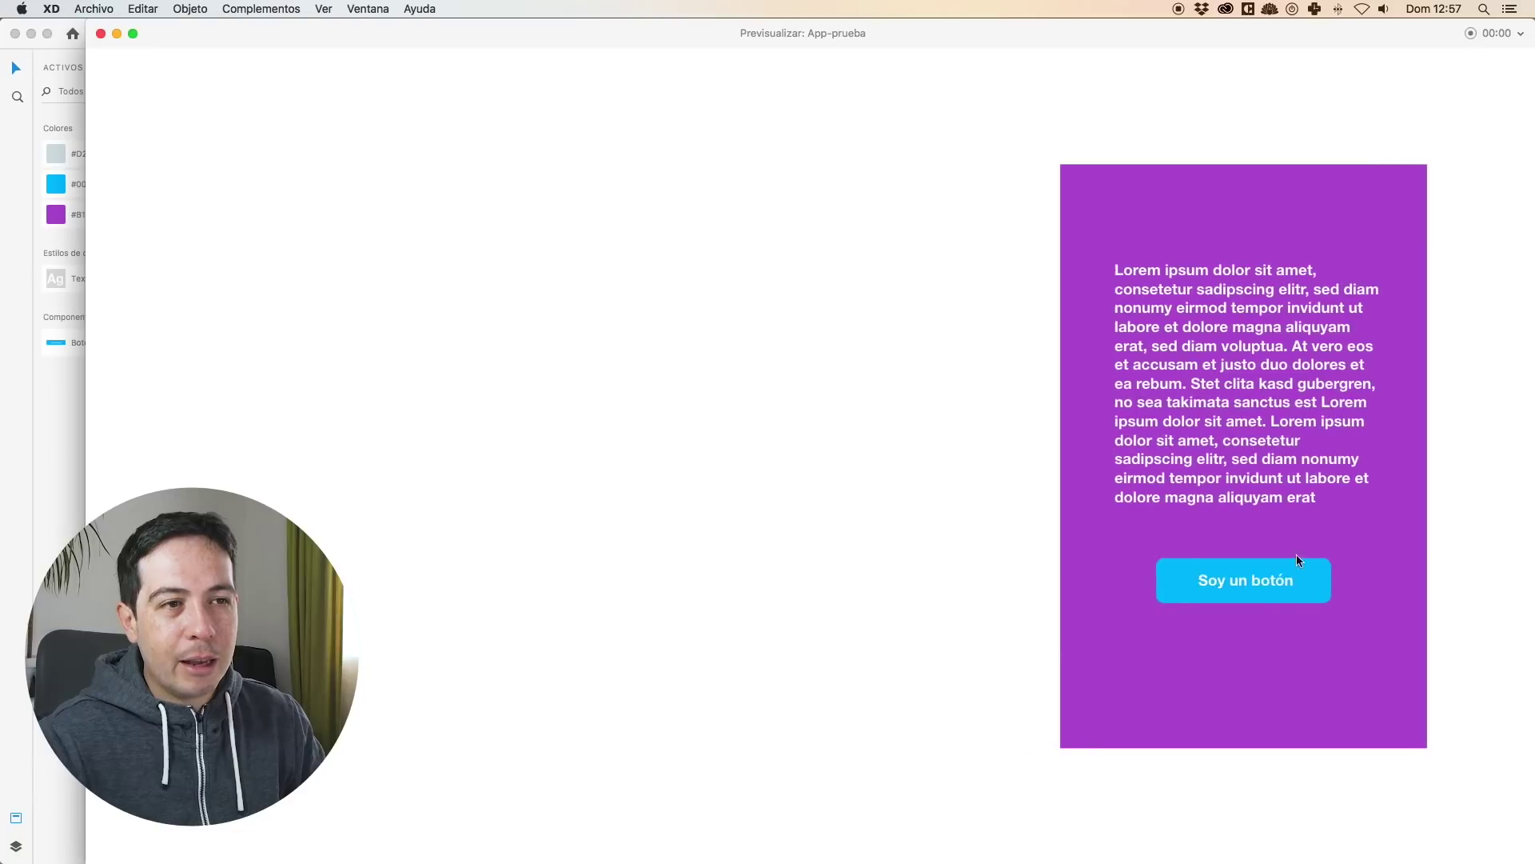
{"action": "left_click", "coordinate": [1312, 570]}
{"action": "left_click", "coordinate": [100, 33]}
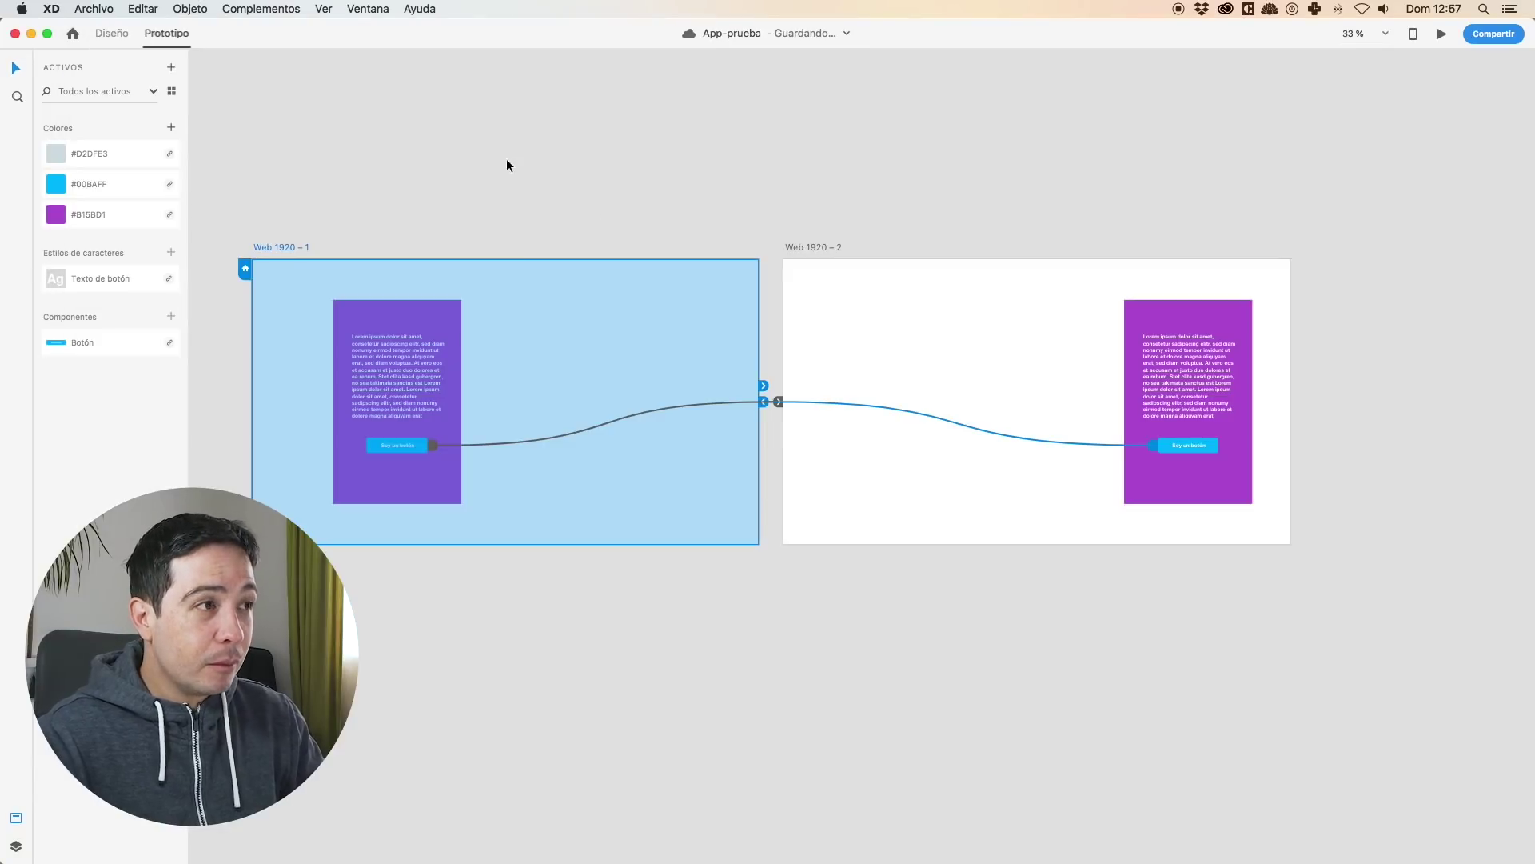
Examine the trigger options available for the link on the Web 1920 – 1 artboard's button.
{"action": "left_click", "coordinate": [349, 229]}
{"action": "left_click", "coordinate": [300, 248]}
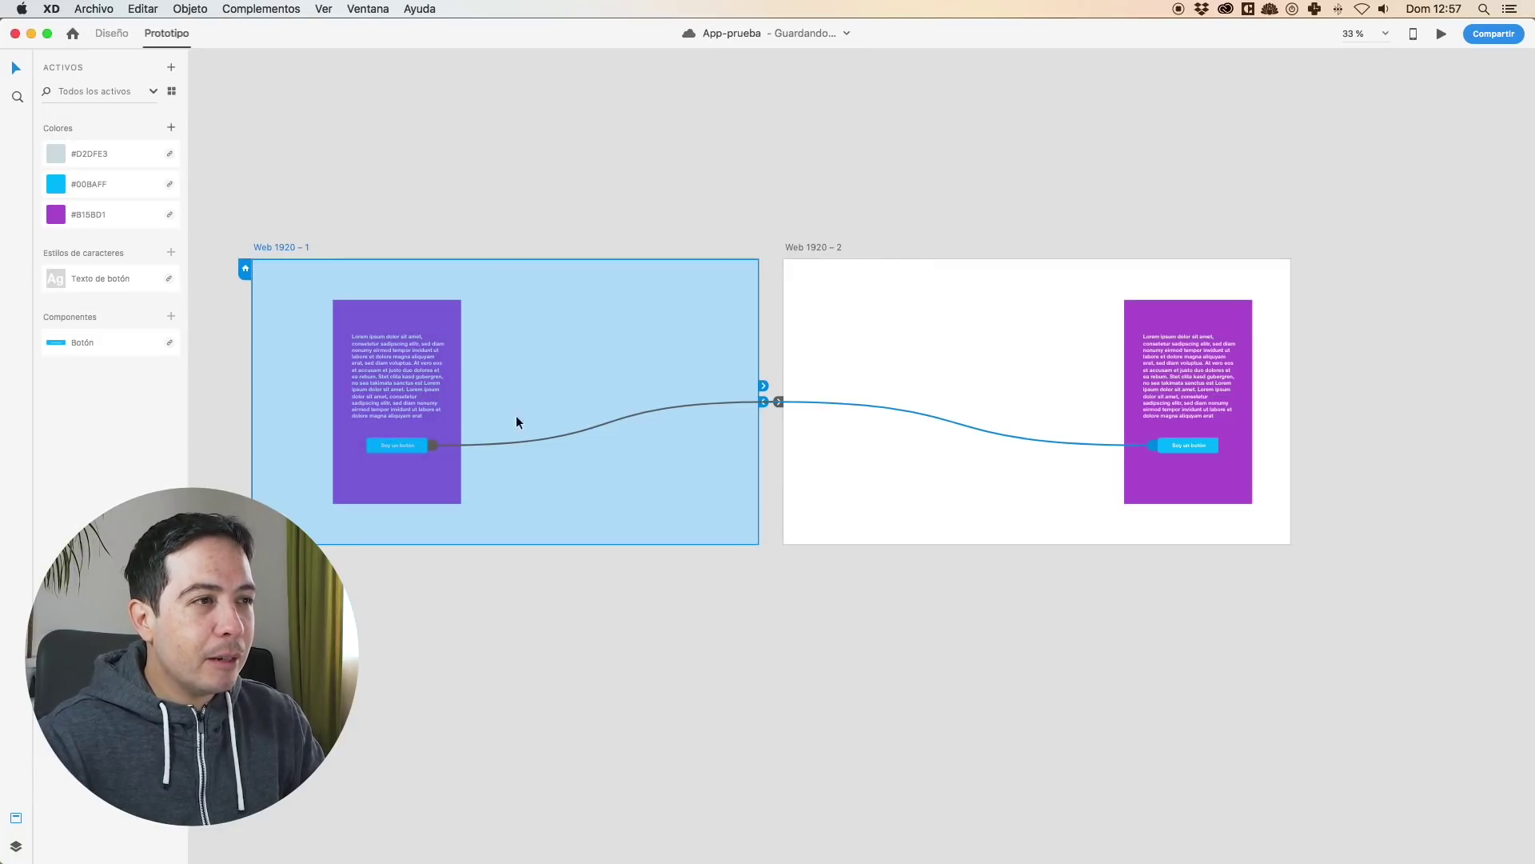
{"action": "left_click", "coordinate": [563, 193]}
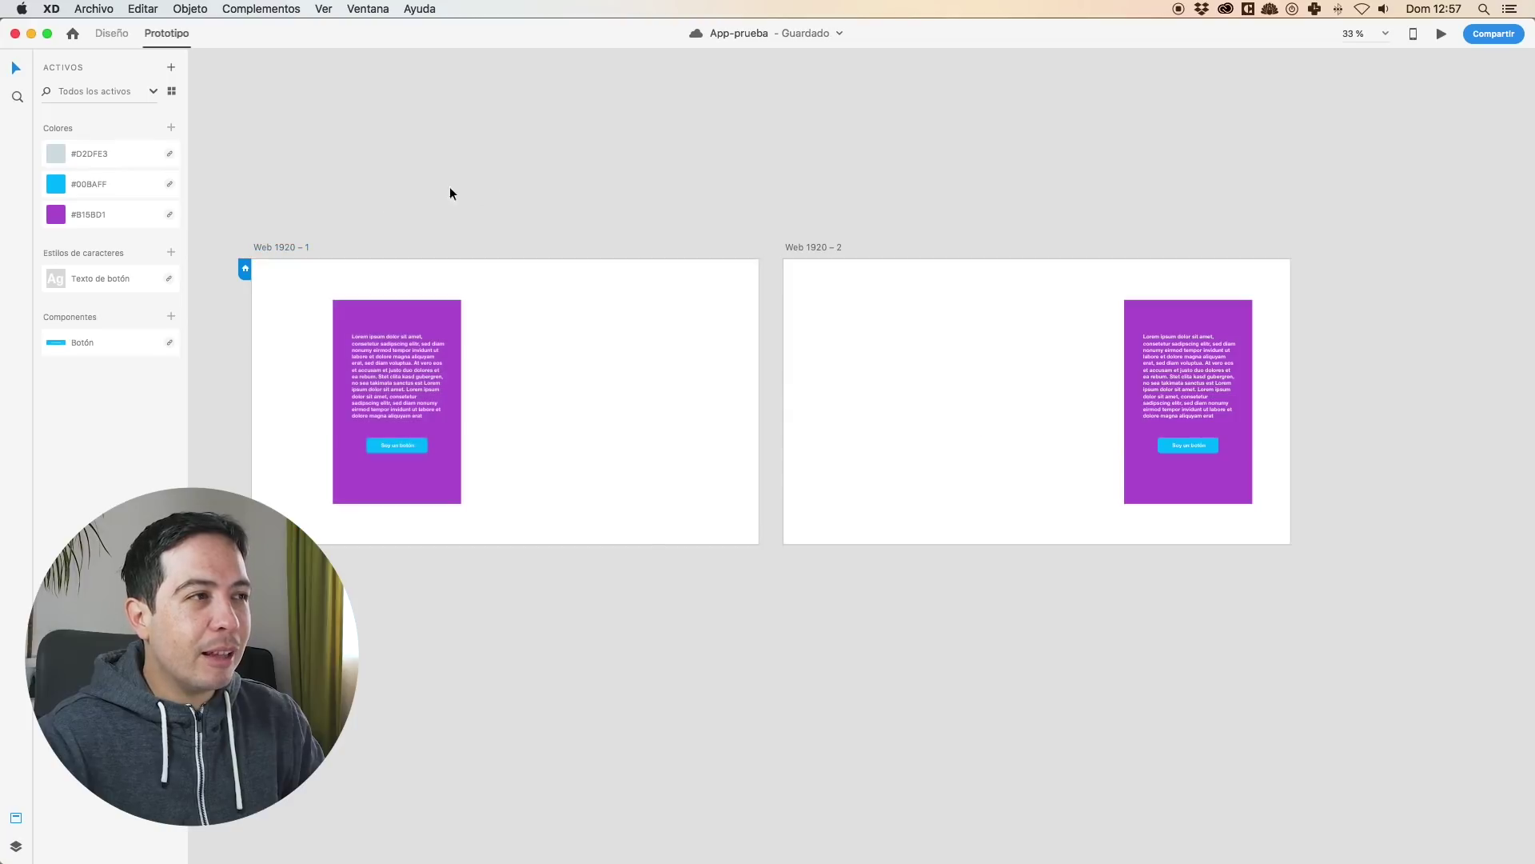
{"action": "left_click", "coordinate": [300, 247]}
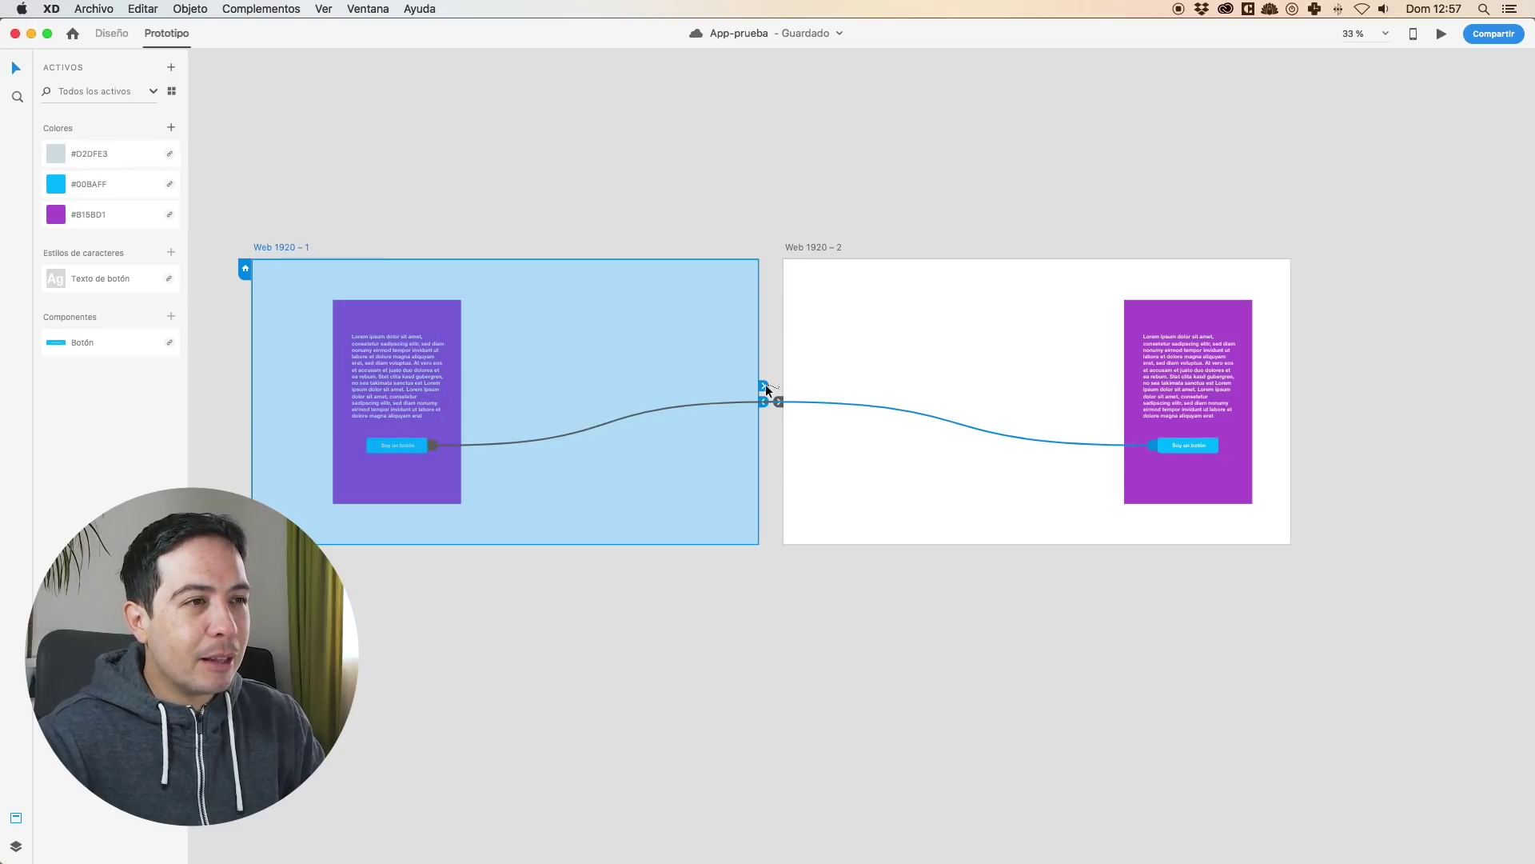
{"action": "left_click", "coordinate": [431, 445]}
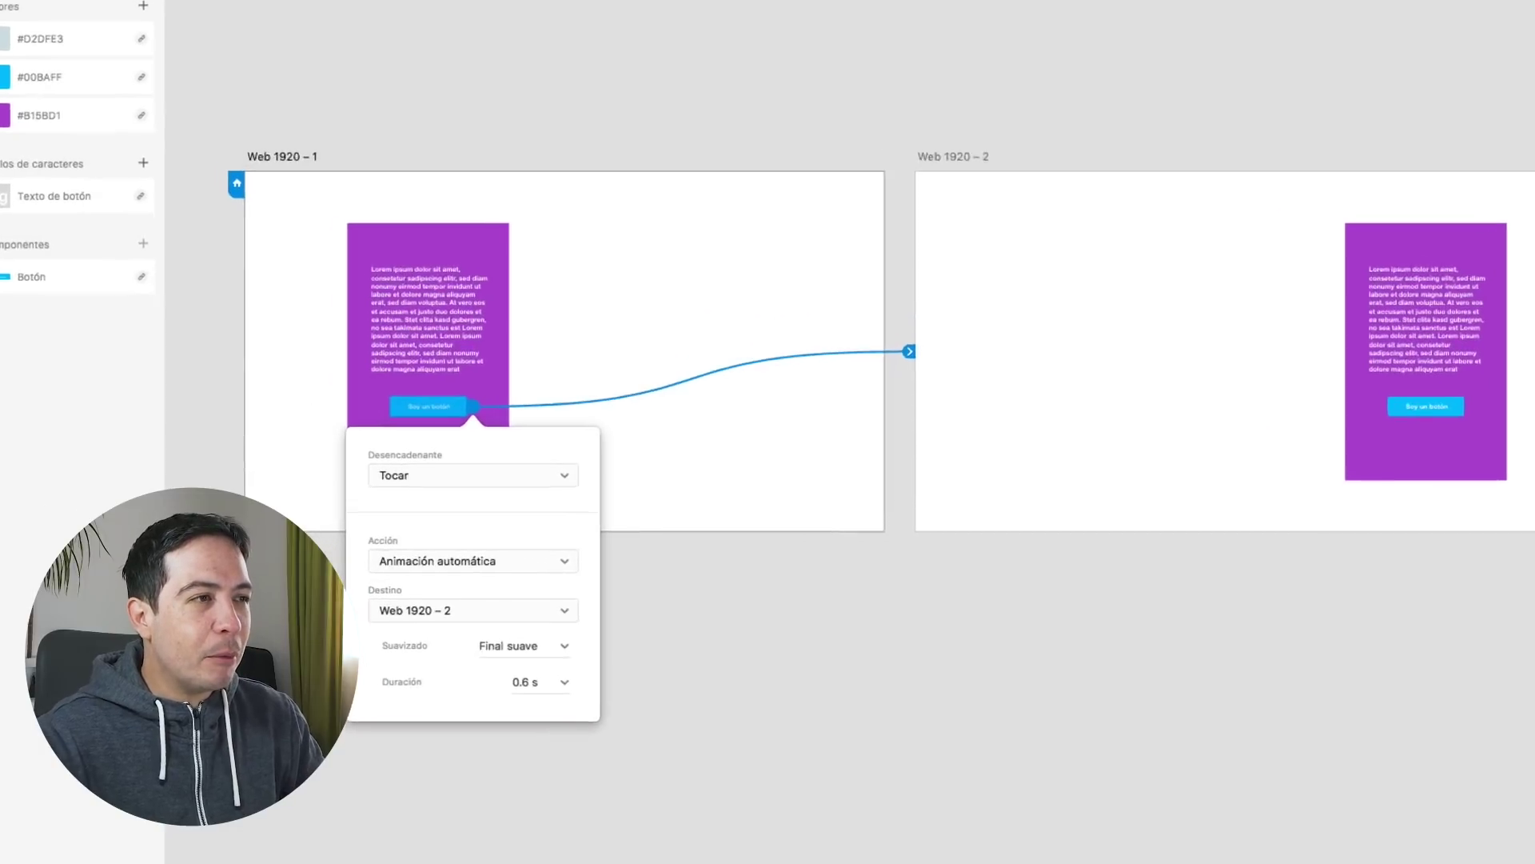
{"action": "left_click", "coordinate": [656, 464]}
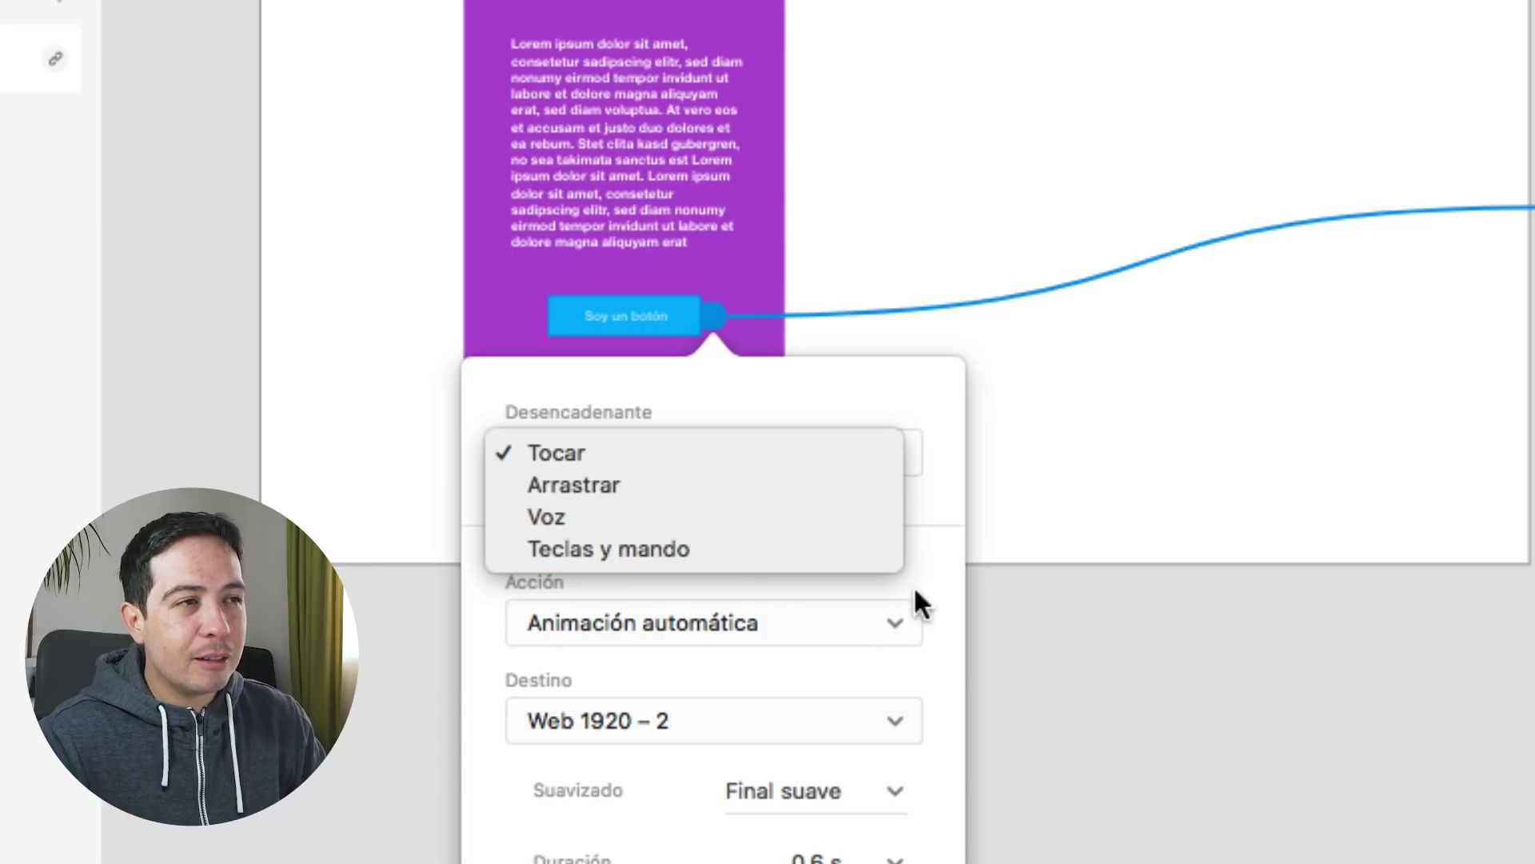
{"action": "left_click", "coordinate": [1216, 643]}
{"action": "right_click", "coordinate": [1168, 620]}
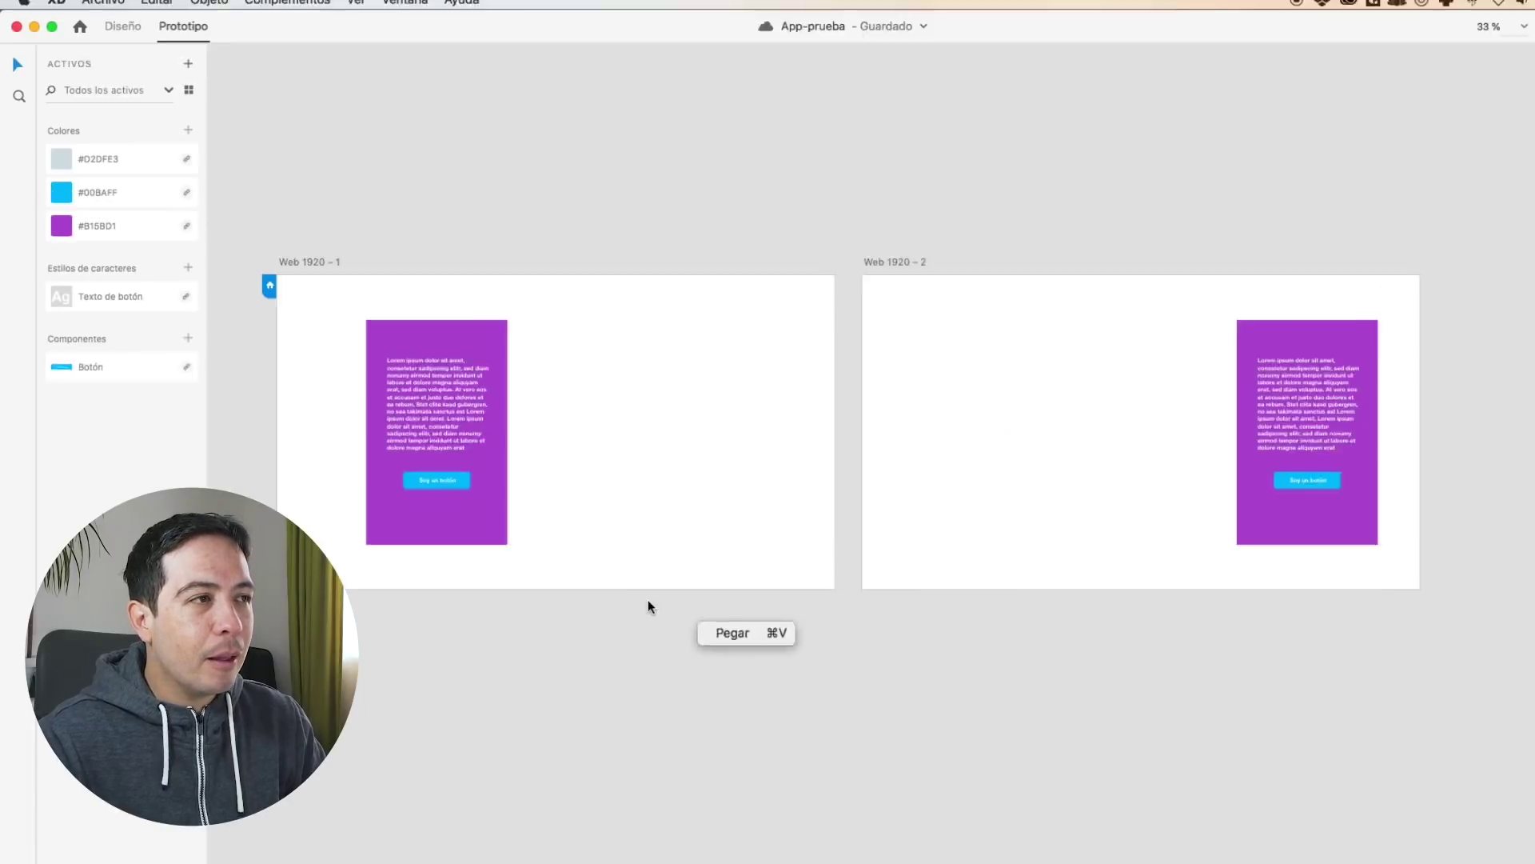
Link the entire Web 1920 – 1 artboard, rather than its button, to Web 1920 – 2.
{"action": "left_click", "coordinate": [323, 260]}
{"action": "left_click", "coordinate": [323, 261]}
{"action": "scroll", "coordinate": [320, 259], "scroll_direction": "right", "scroll_amount": 2}
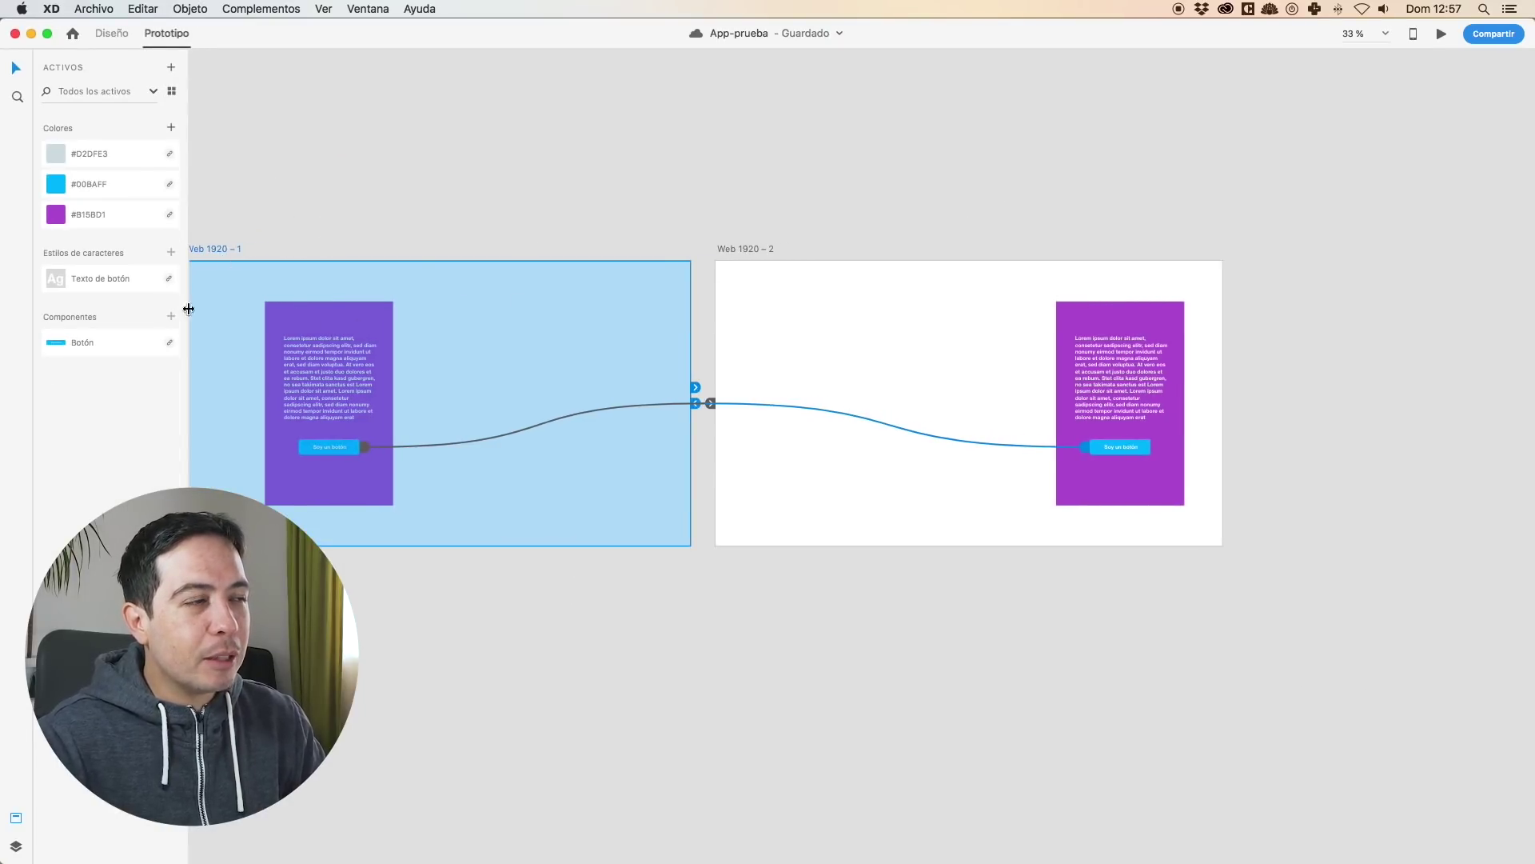
{"action": "scroll", "coordinate": [313, 238], "scroll_direction": "left", "scroll_amount": 2}
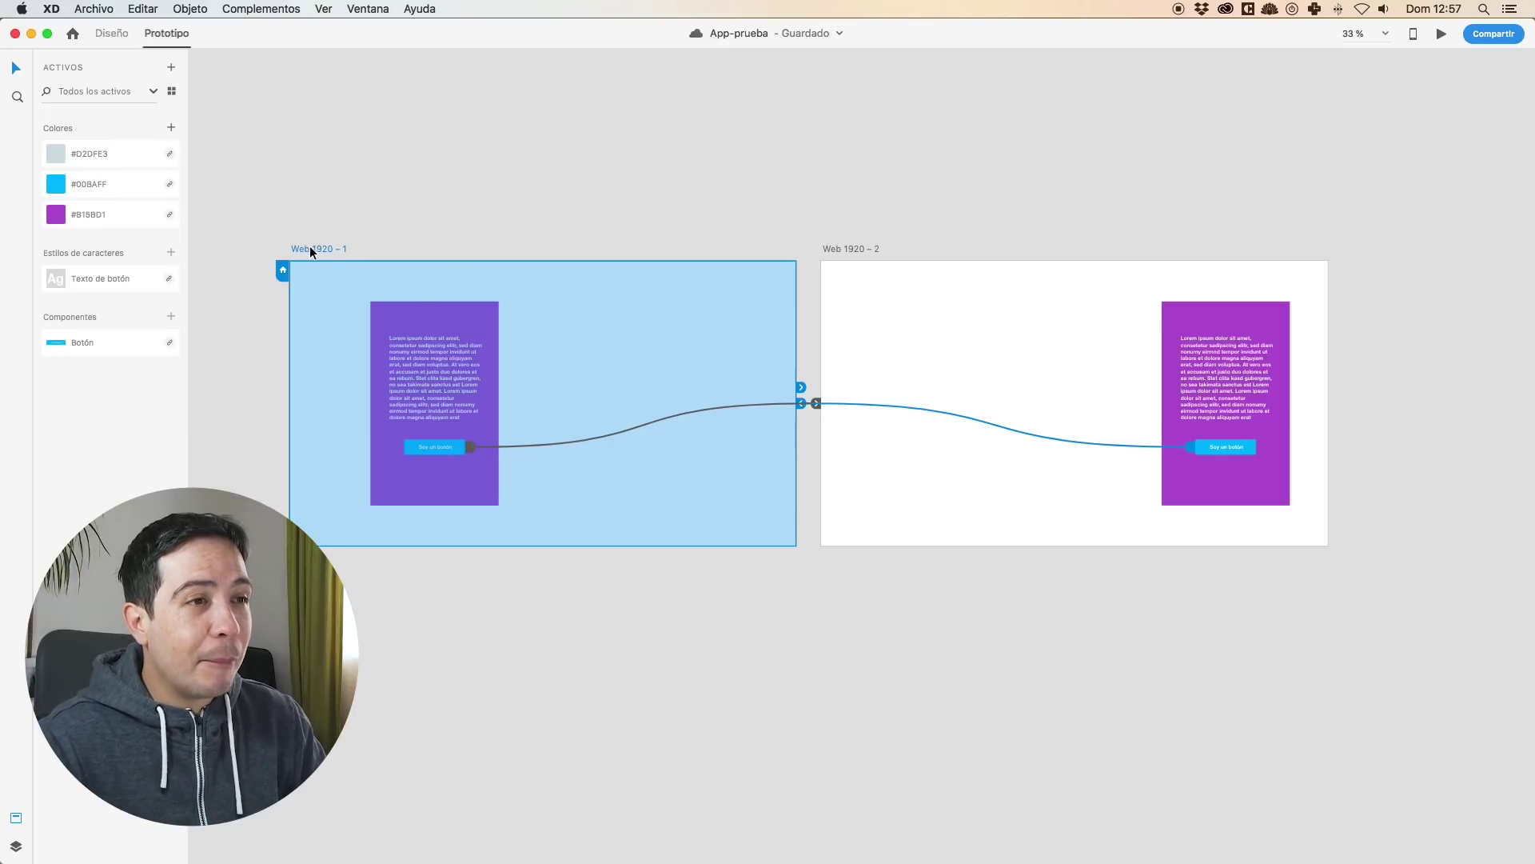
{"action": "left_click_drag", "start_coordinate": [804, 386], "coordinate": [945, 328]}
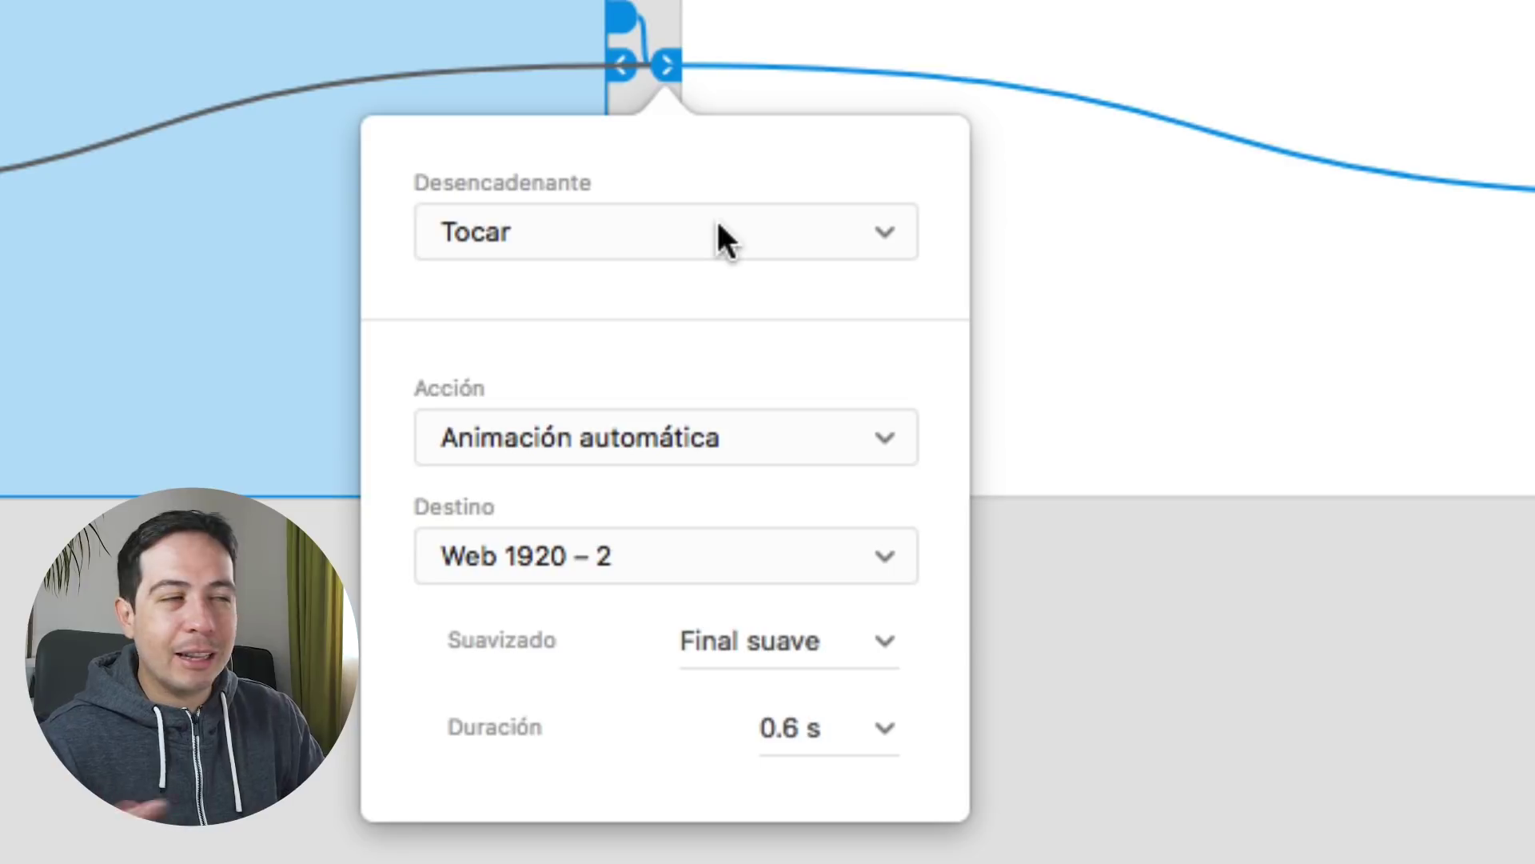
Set the artboard link's trigger to Teclas y mando and assign the right arrow as its key.
{"action": "left_click", "coordinate": [724, 240]}
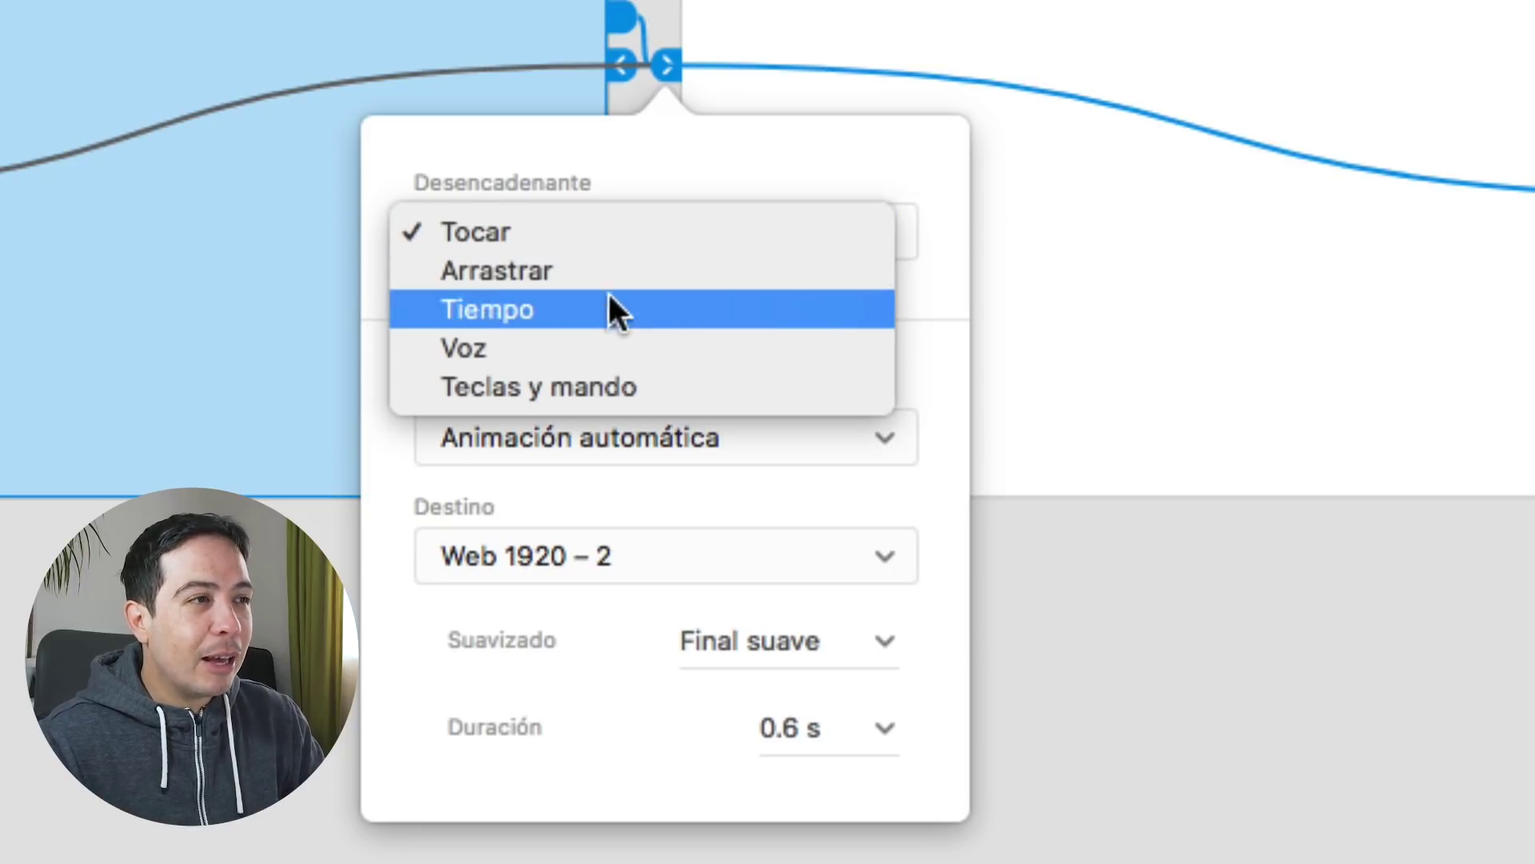
{"action": "left_click", "coordinate": [539, 387]}
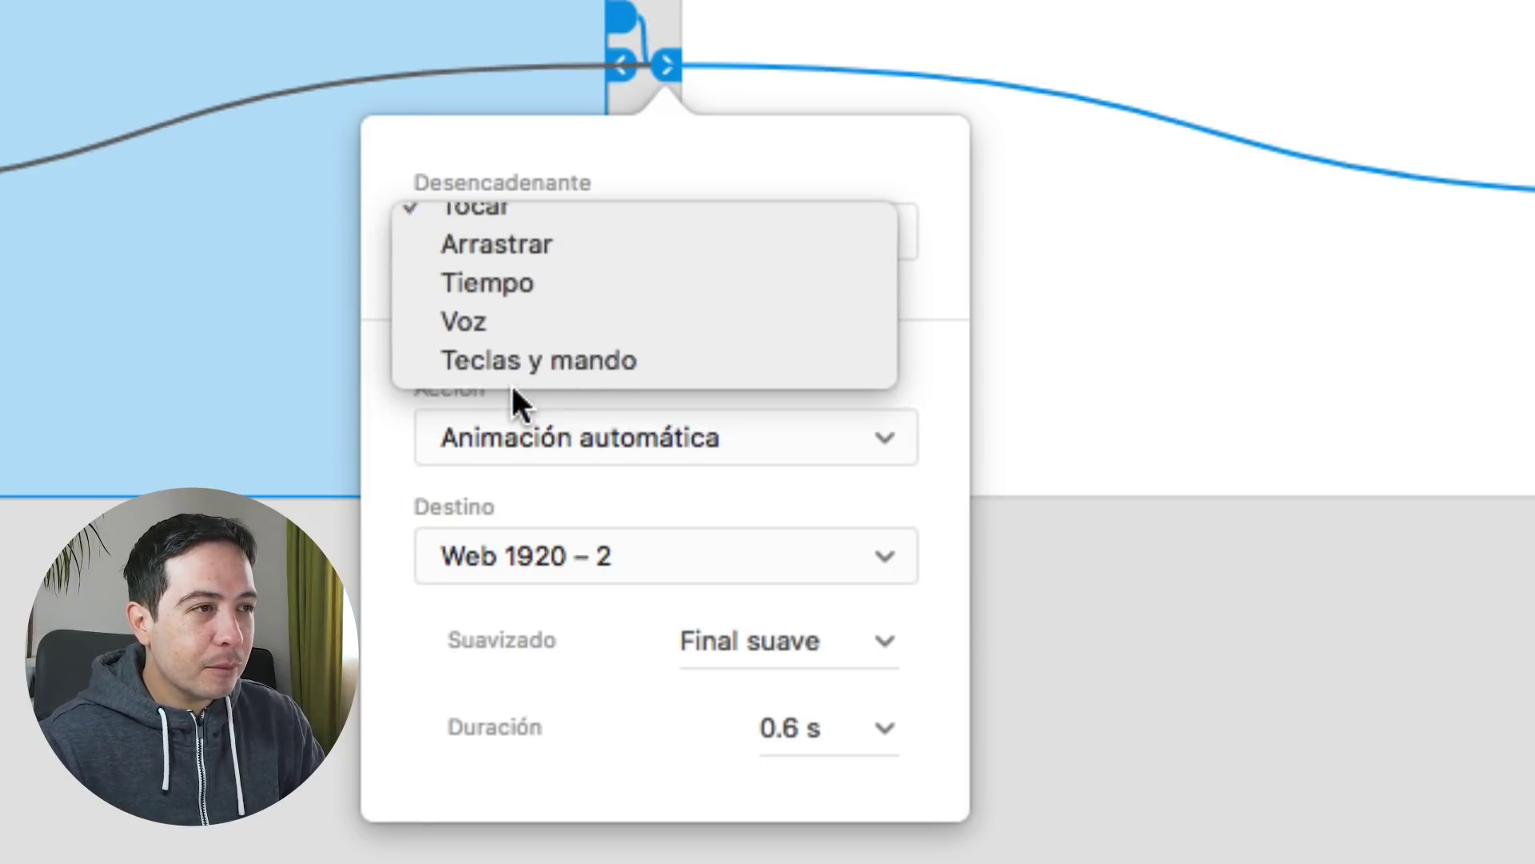
{"action": "left_click", "coordinate": [538, 347]}
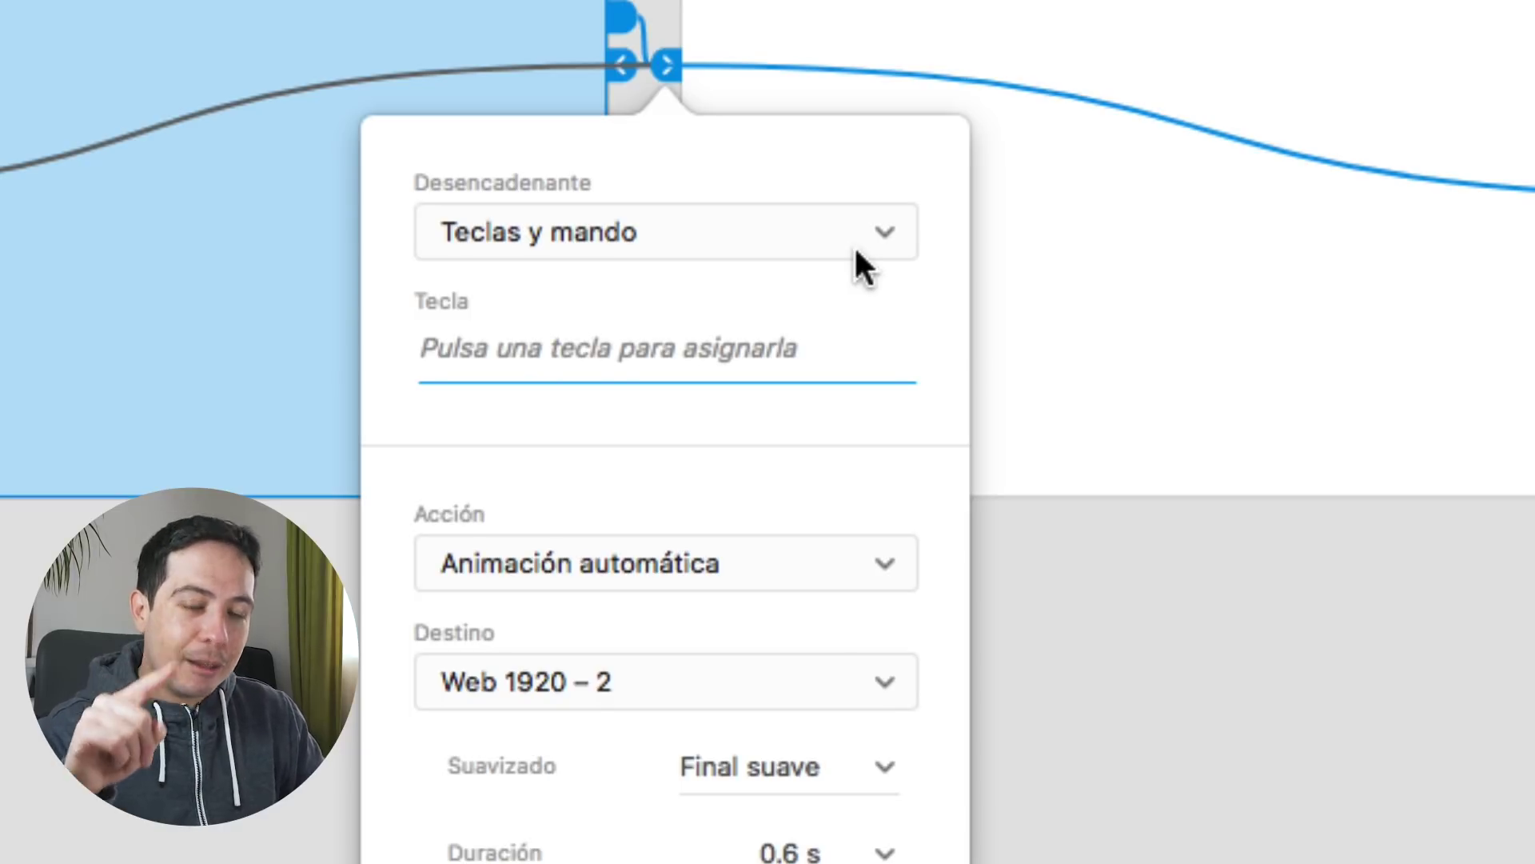
{"action": "key", "text": "Right"}
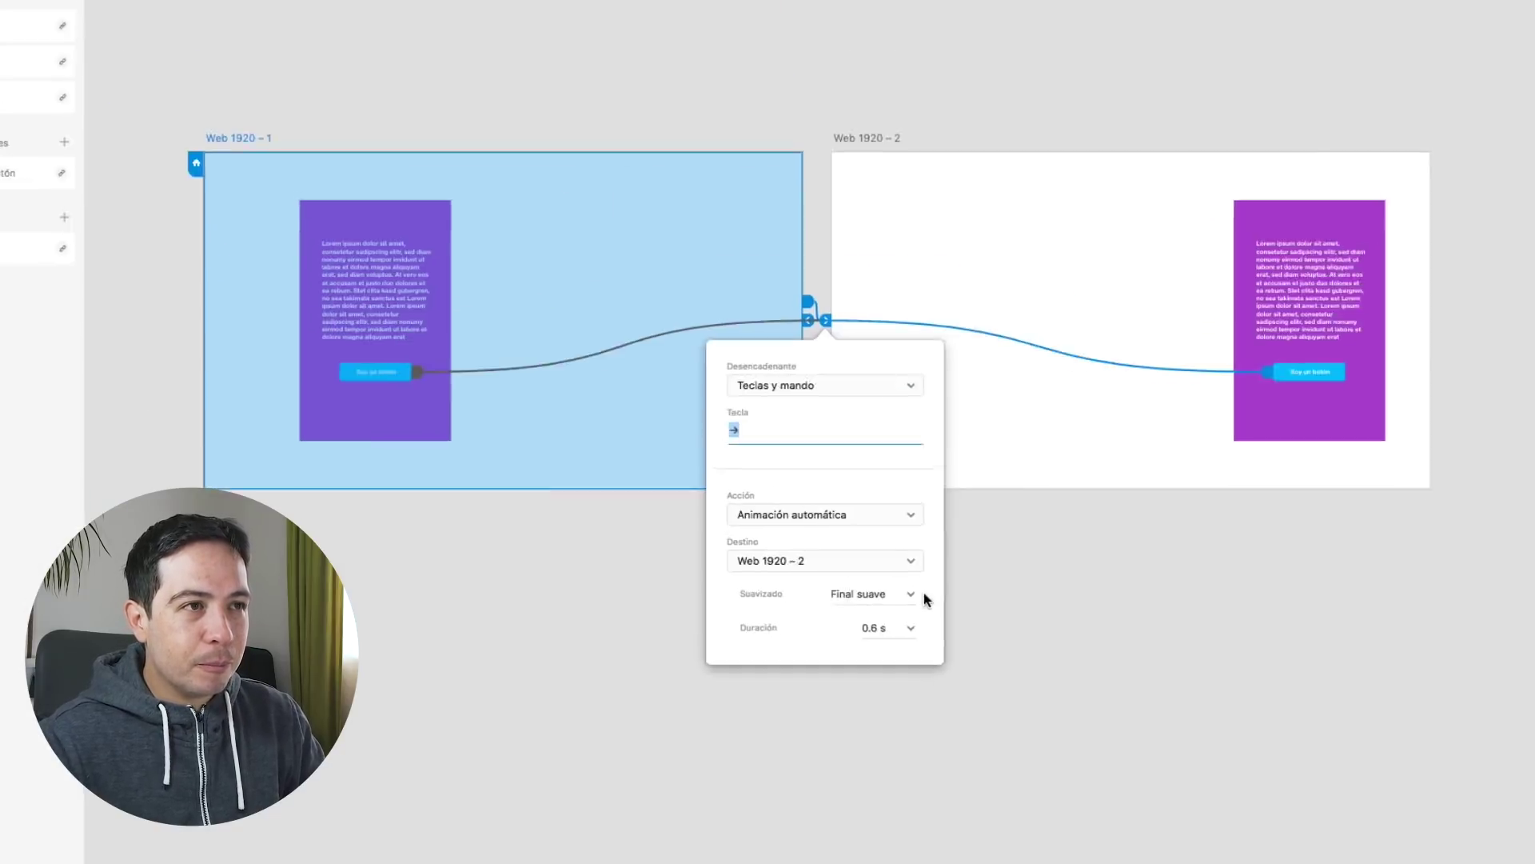
{"action": "left_click", "coordinate": [1290, 470]}
{"action": "left_click", "coordinate": [1290, 470]}
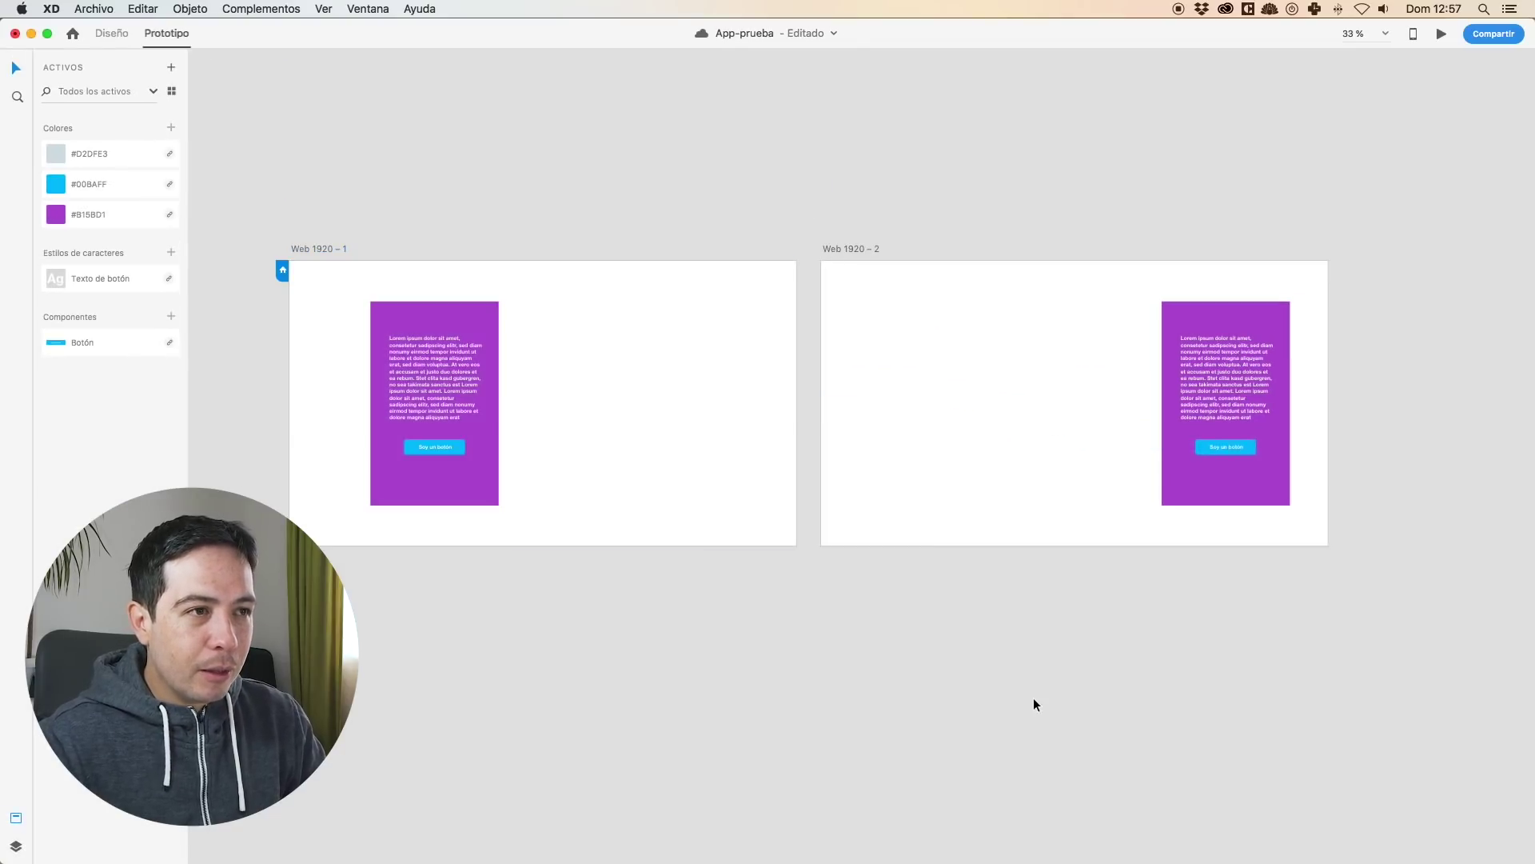
Link the entire Web 1920 – 2 artboard to Web 1920 – 1 with the Teclas y mando trigger assigned to the left arrow.
{"action": "left_click", "coordinate": [862, 250]}
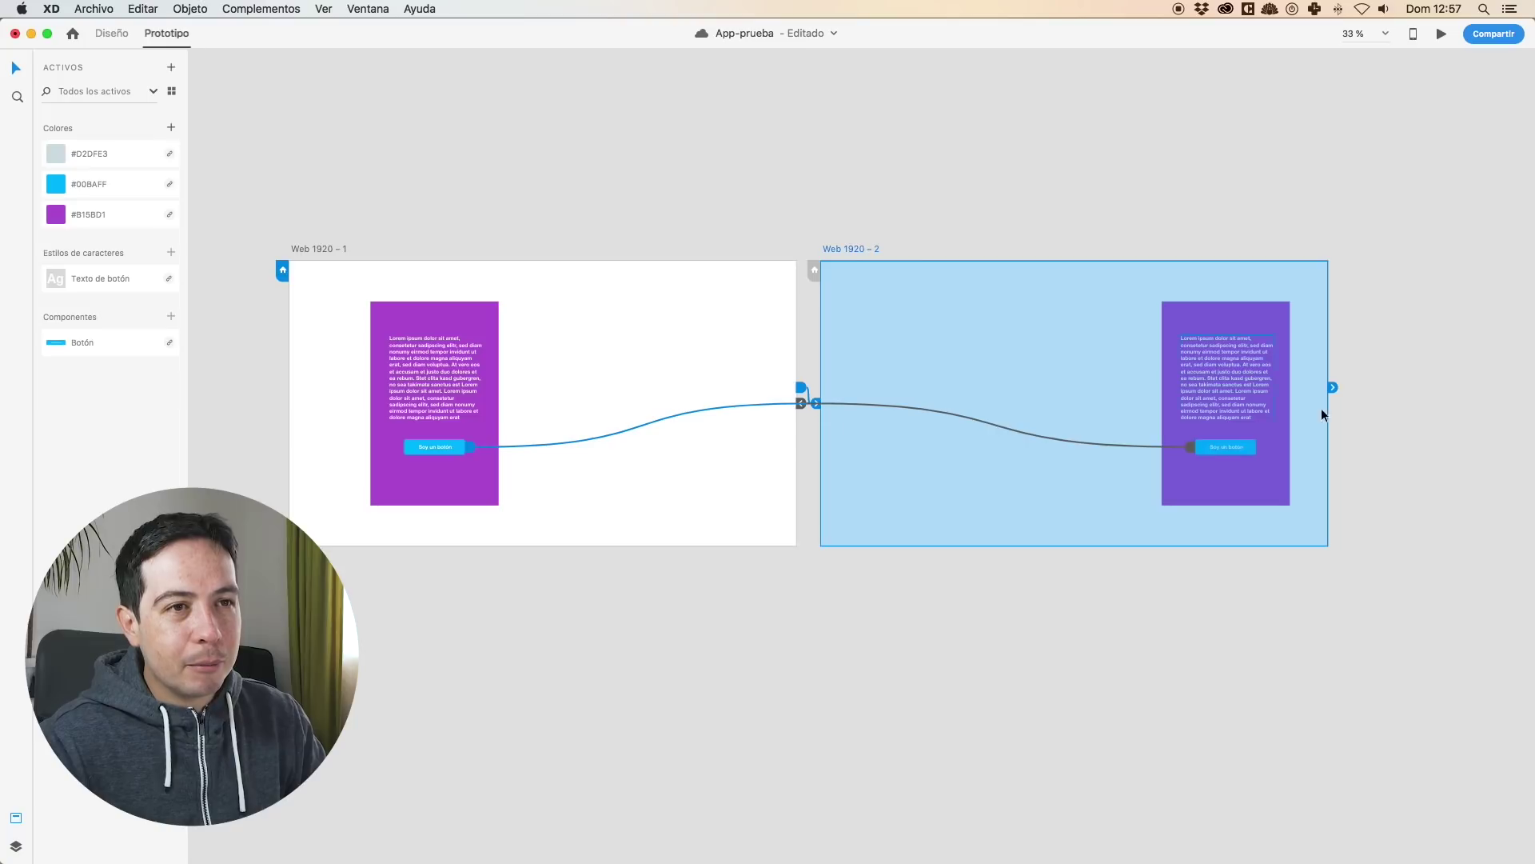
{"action": "left_click_drag", "start_coordinate": [1333, 389], "coordinate": [720, 320]}
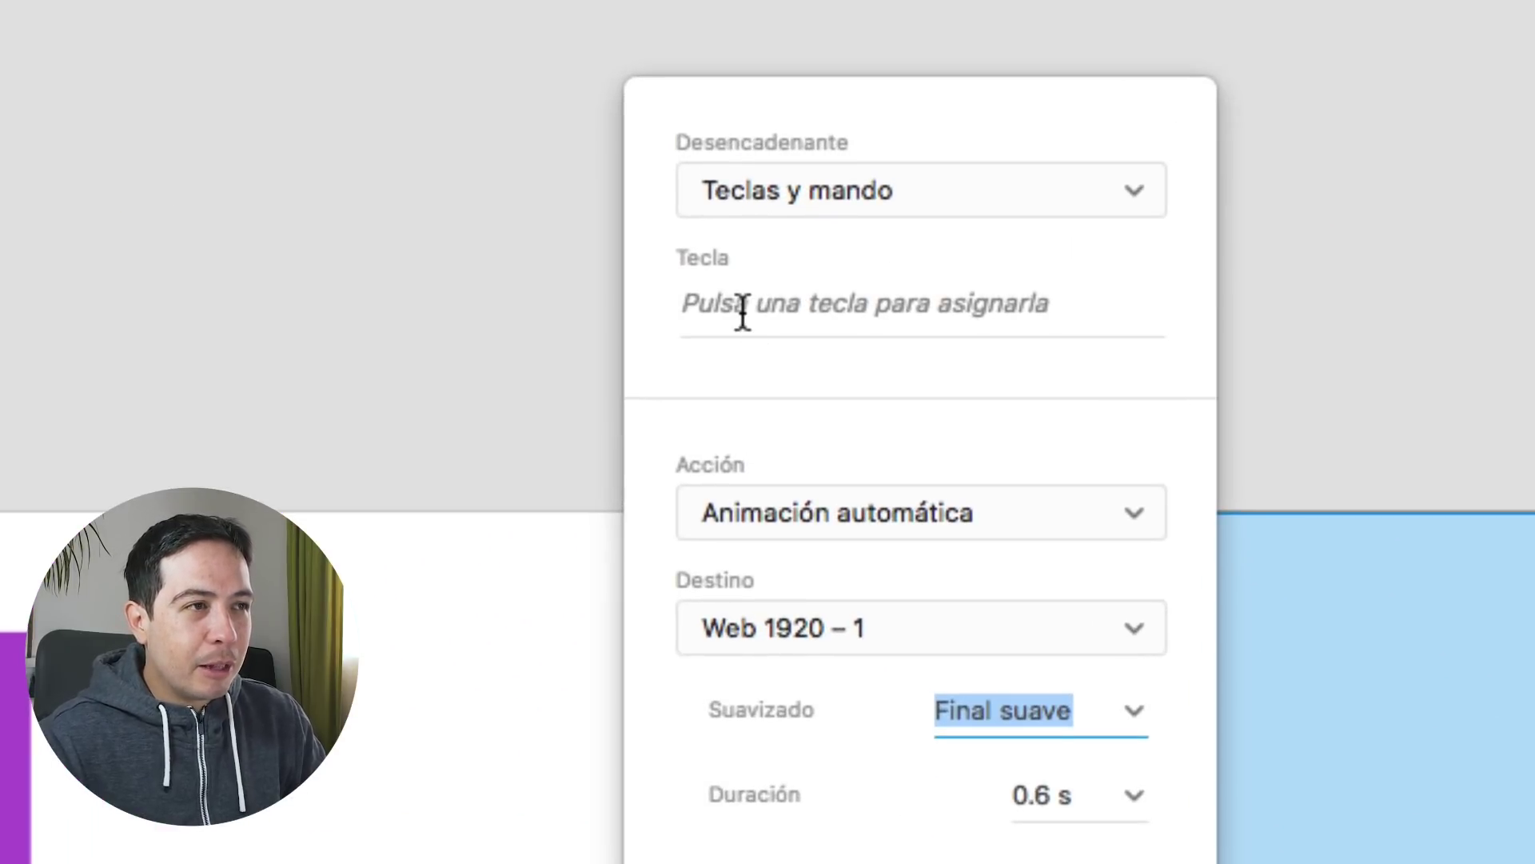
{"action": "left_click", "coordinate": [742, 216]}
{"action": "key", "text": "Left"}
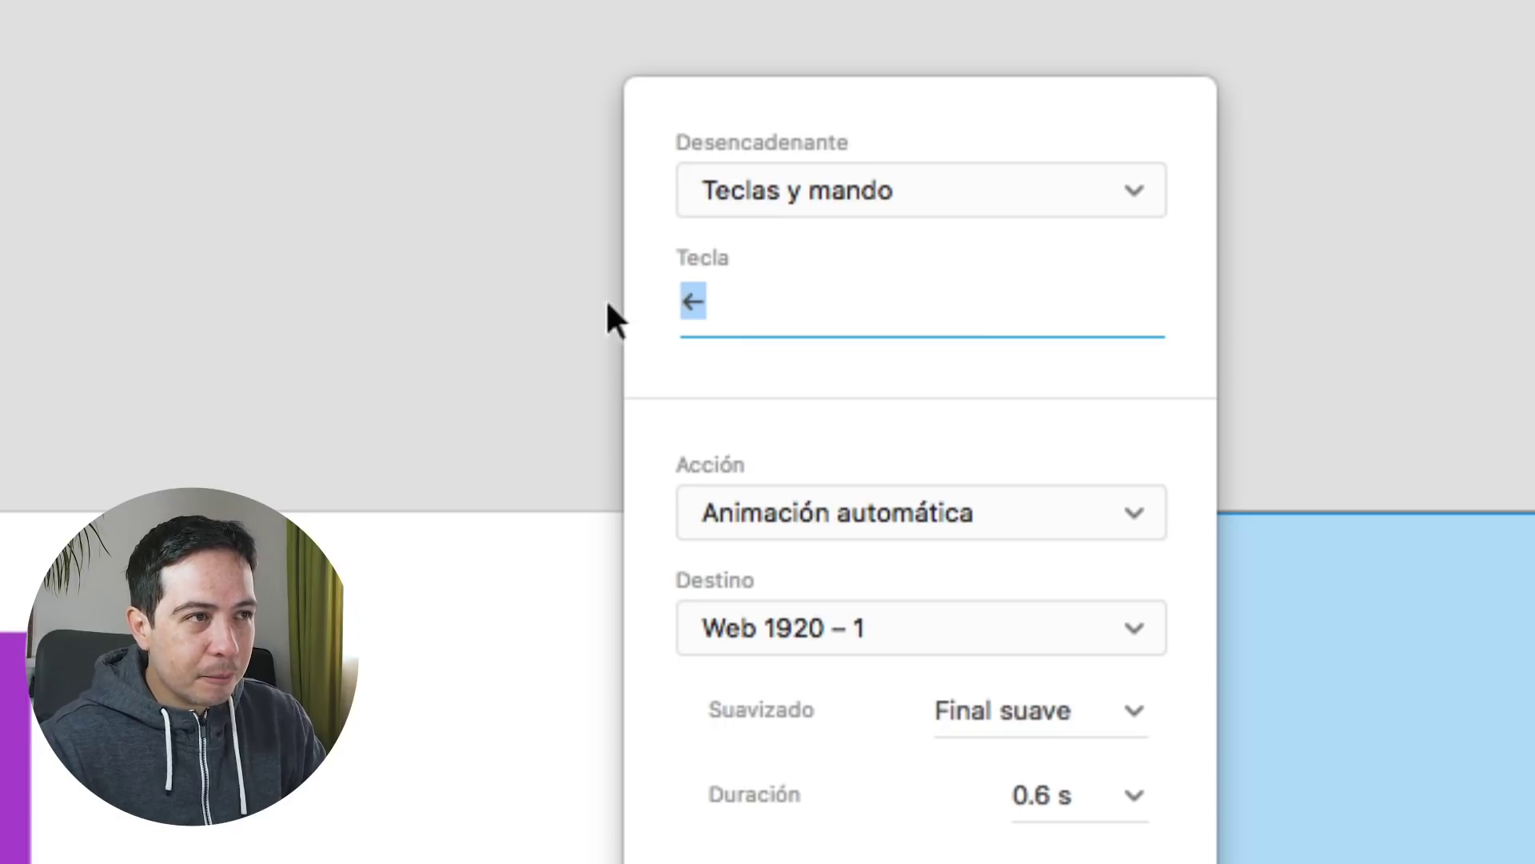
{"action": "left_click", "coordinate": [560, 314]}
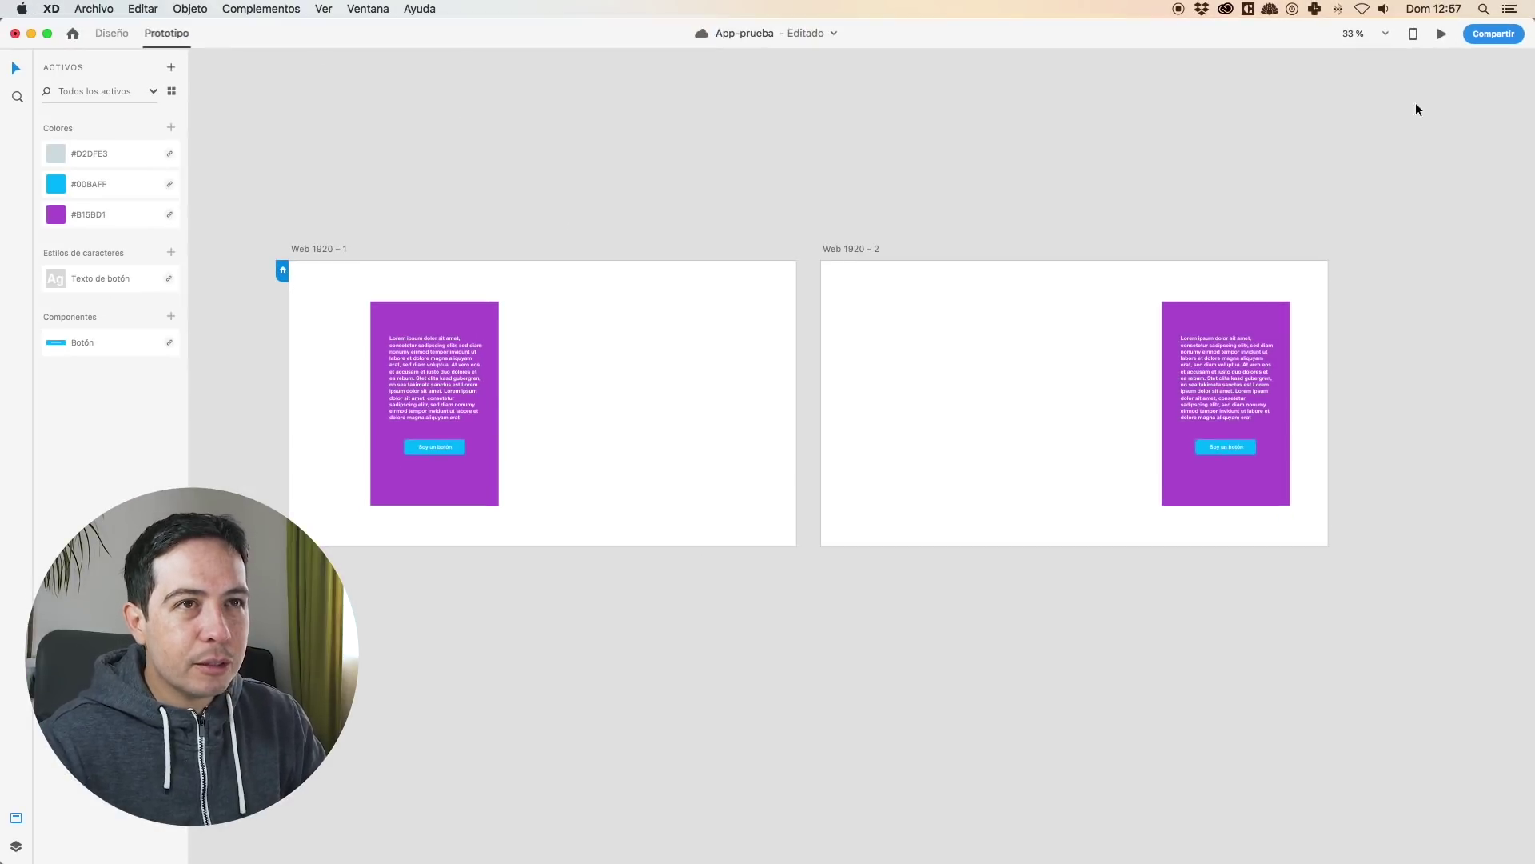
Preview the prototype and test moving between the two artboards with the buttons and with the assigned arrow keys.
{"action": "left_click", "coordinate": [1444, 34]}
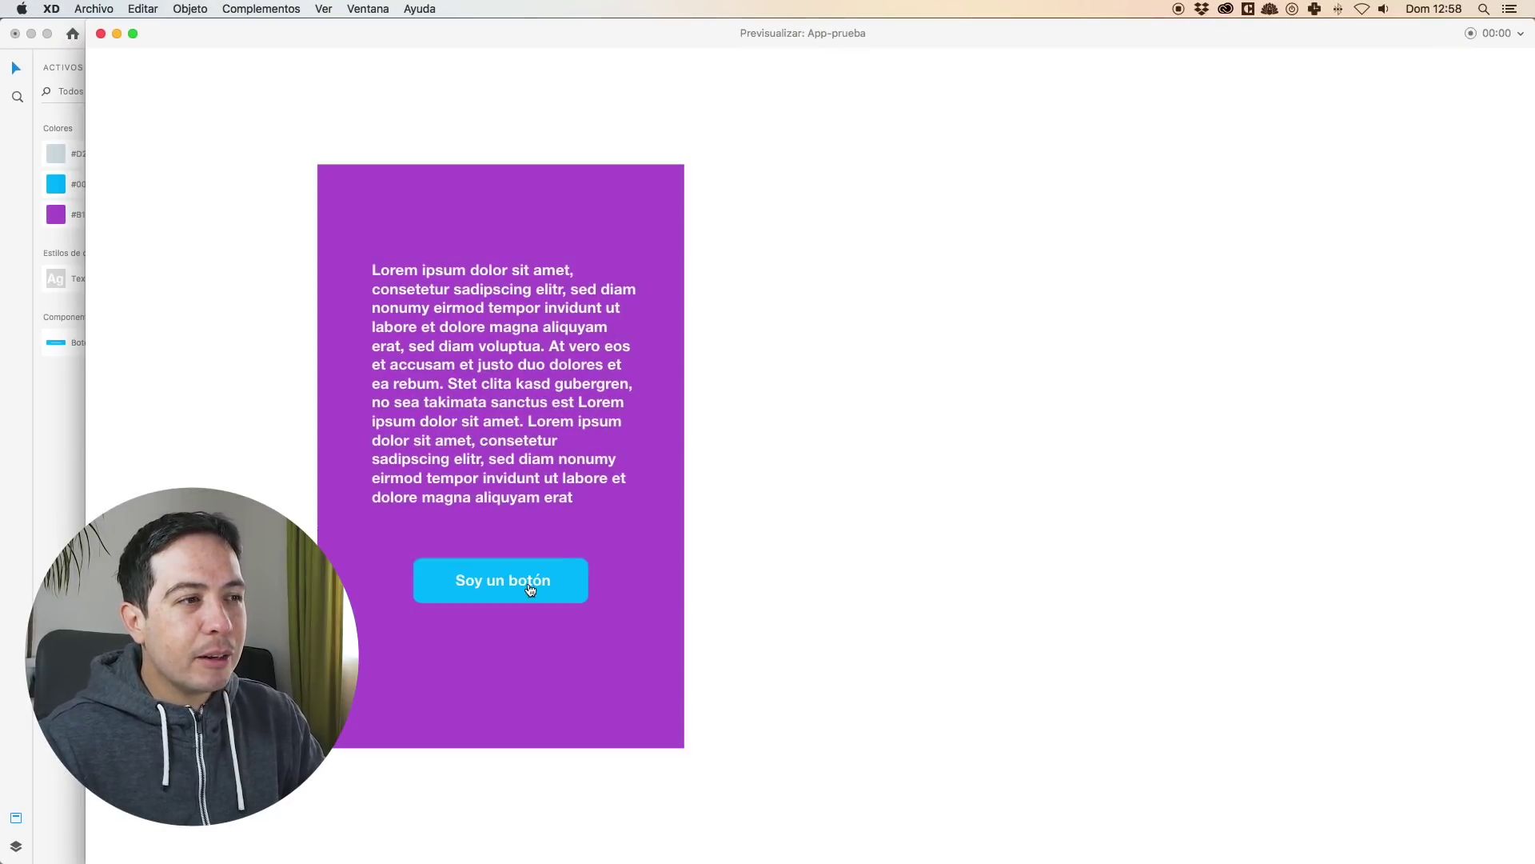
{"action": "left_click", "coordinate": [504, 593]}
{"action": "left_click", "coordinate": [1265, 581]}
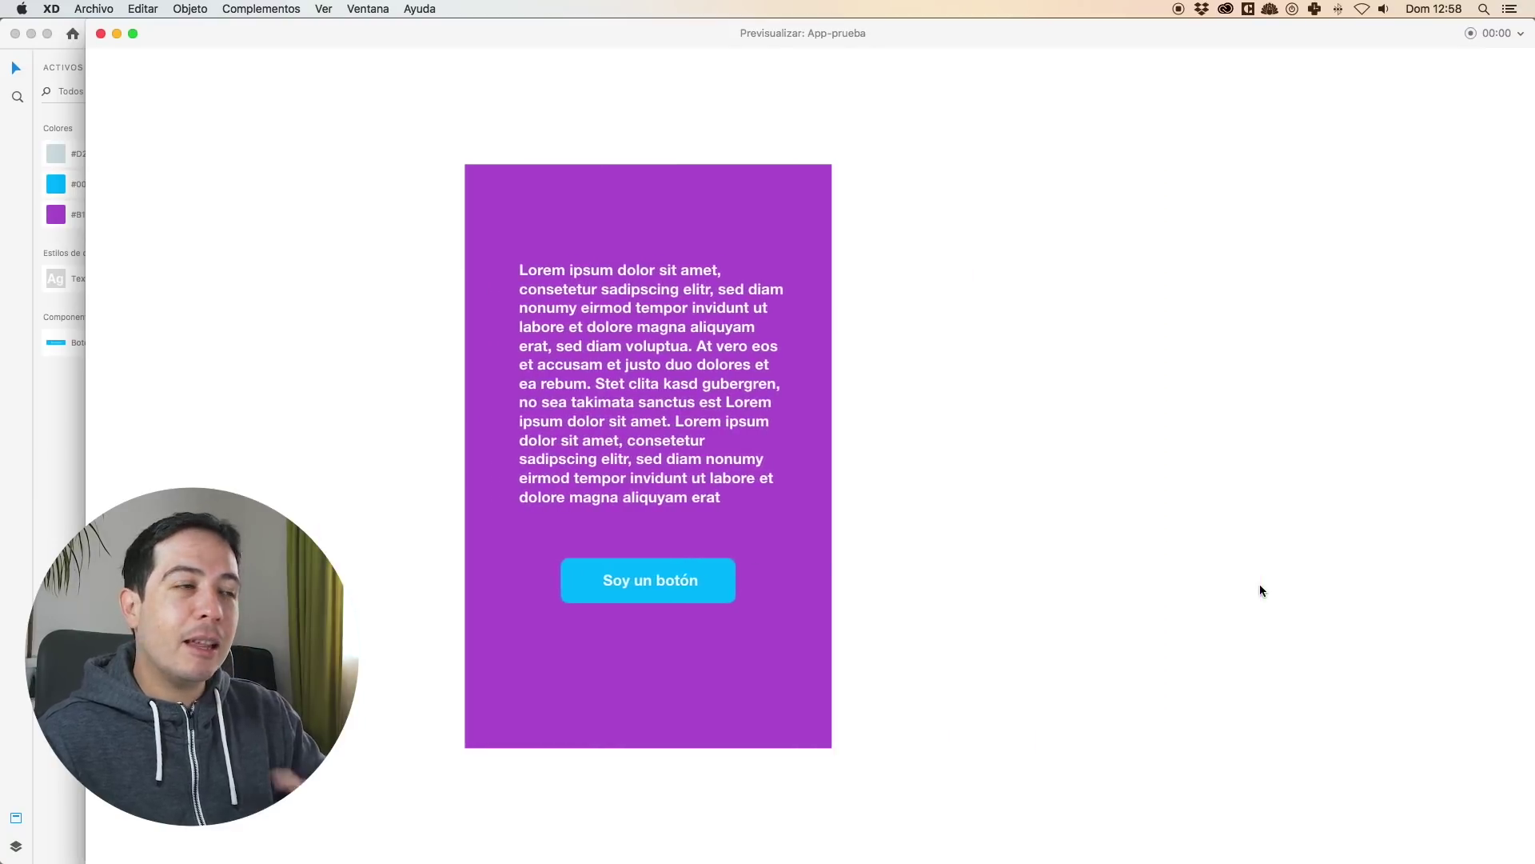
{"action": "left_click", "coordinate": [566, 598]}
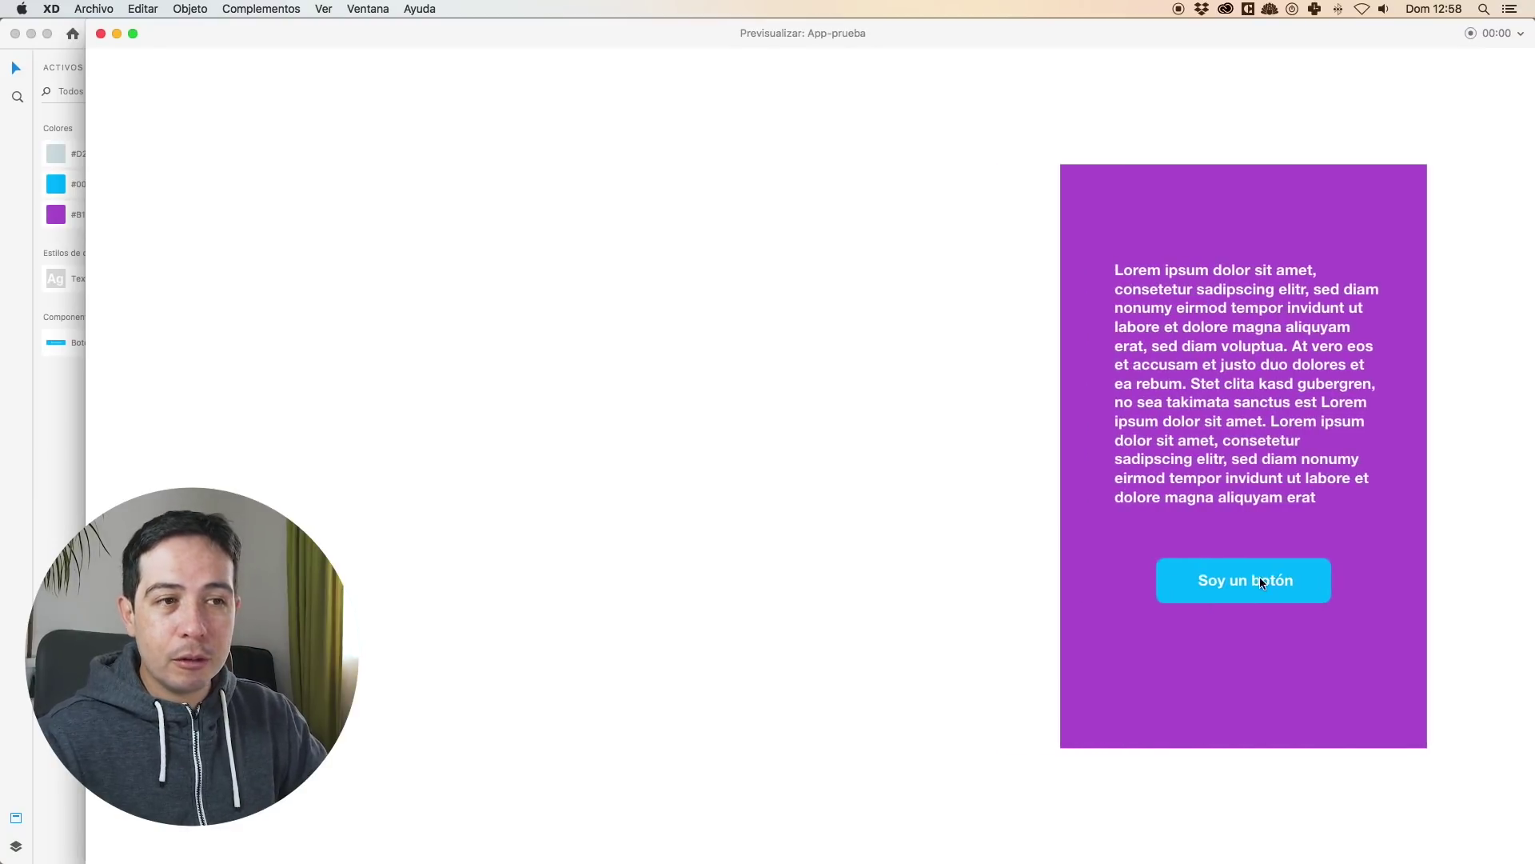
{"action": "left_click", "coordinate": [1265, 581]}
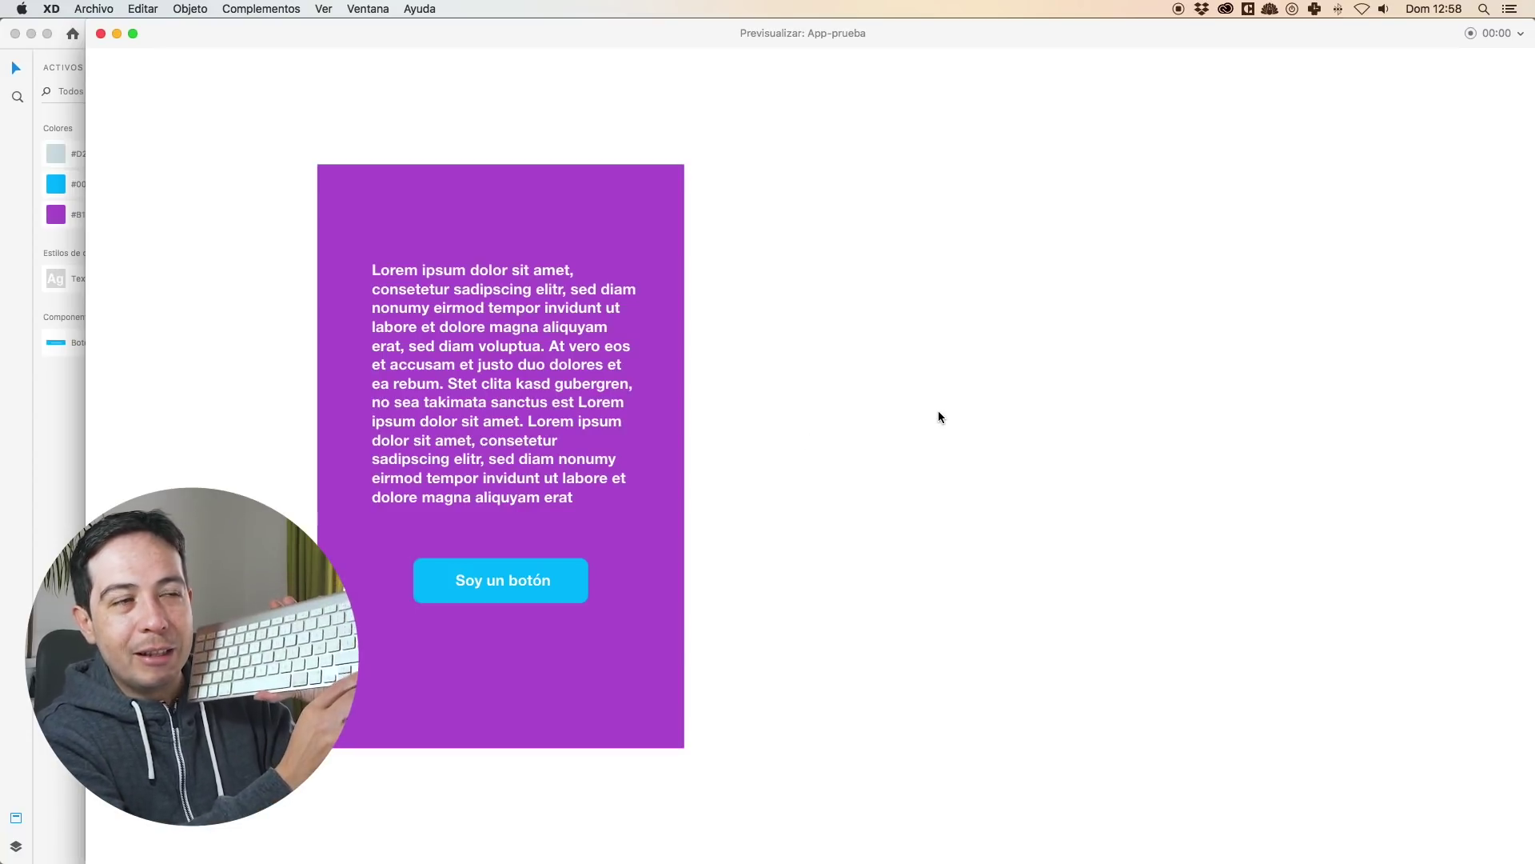
{"action": "key", "text": "Right"}
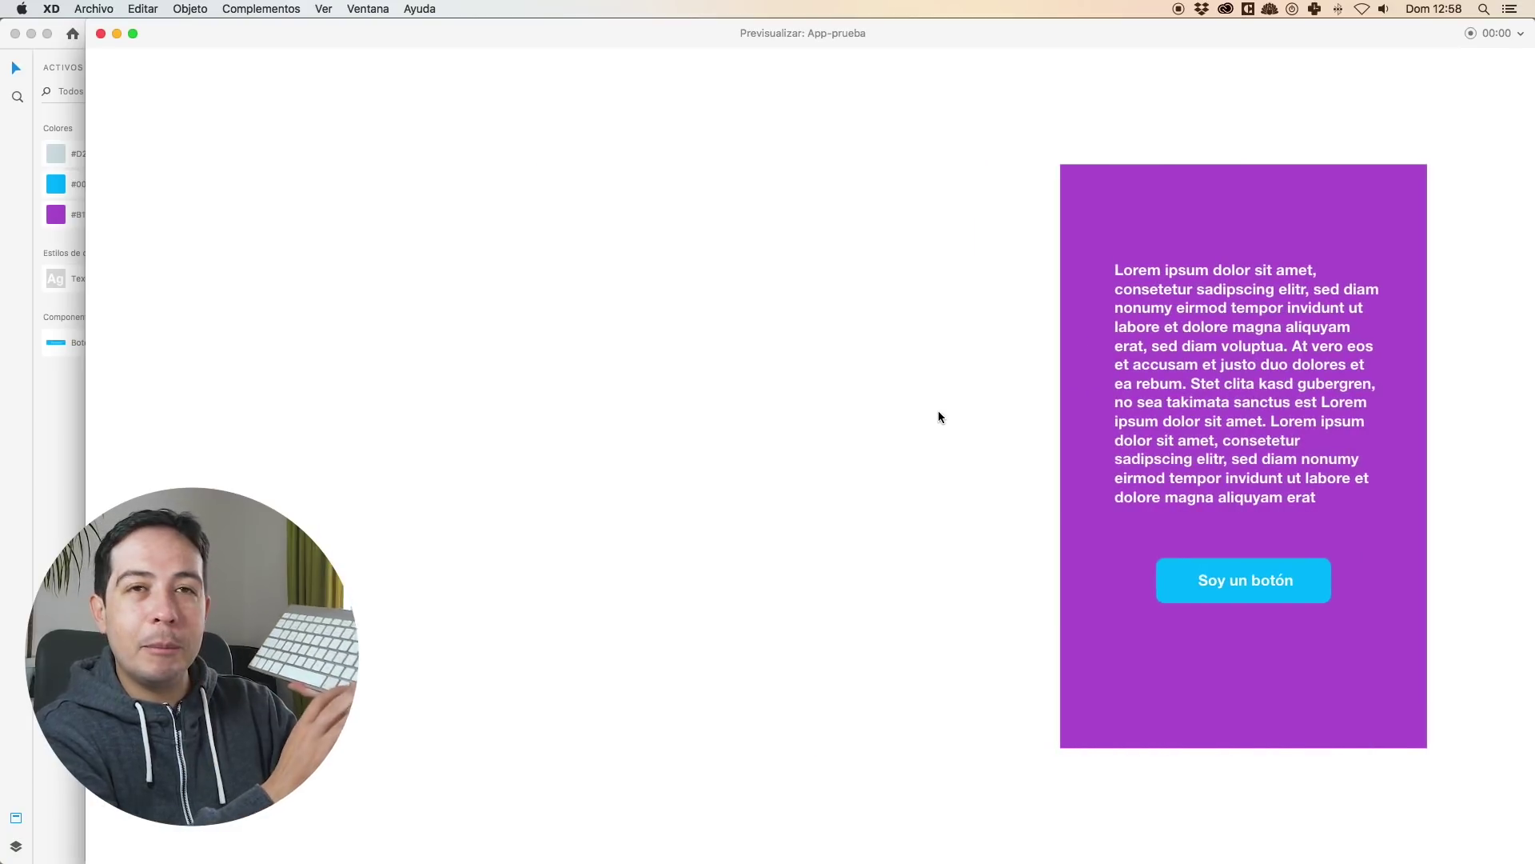
{"action": "key", "text": "Left"}
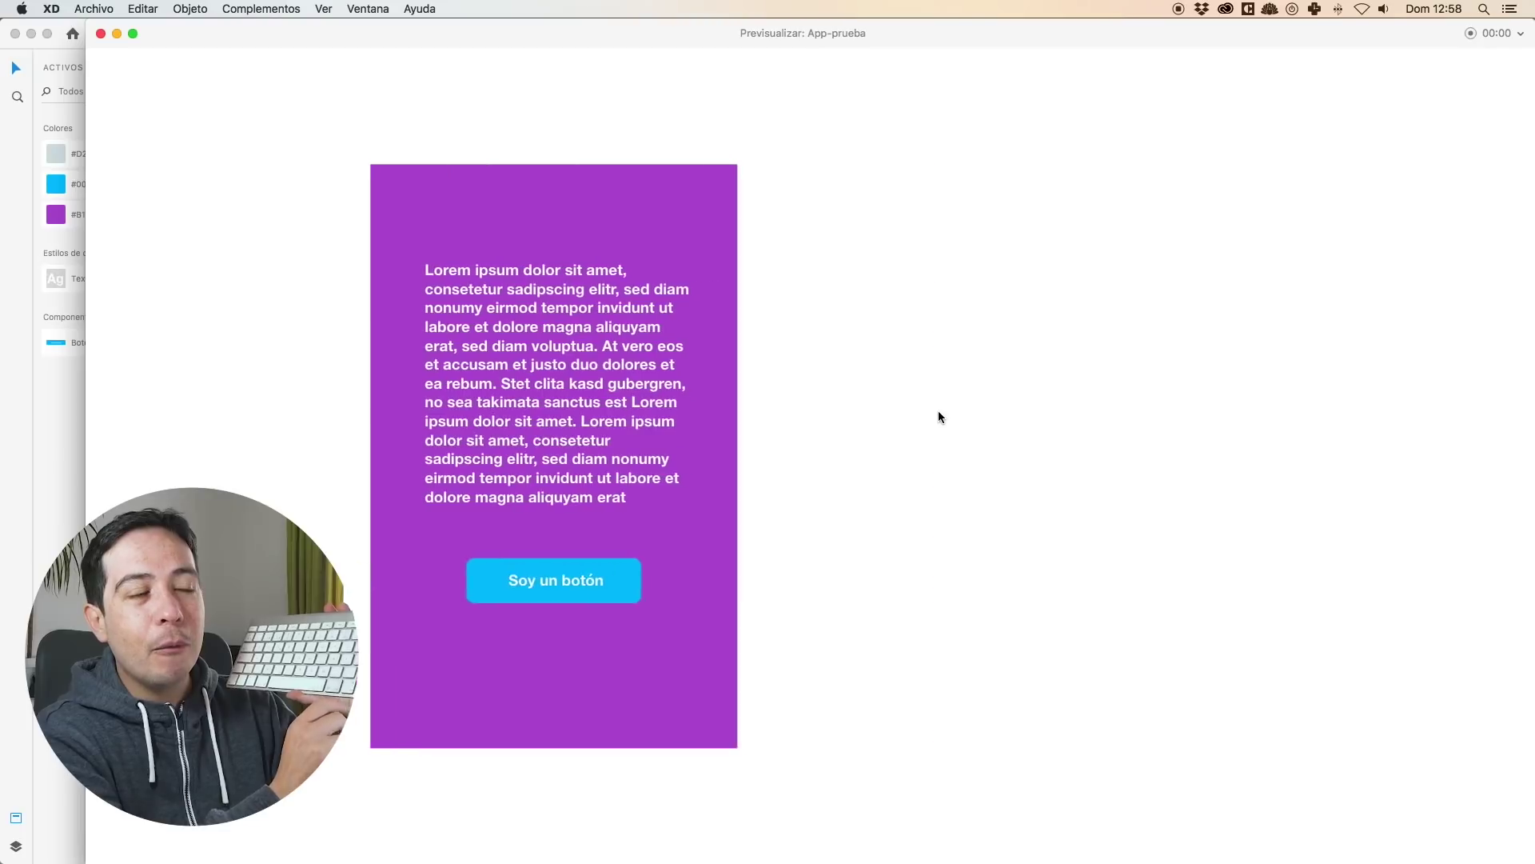